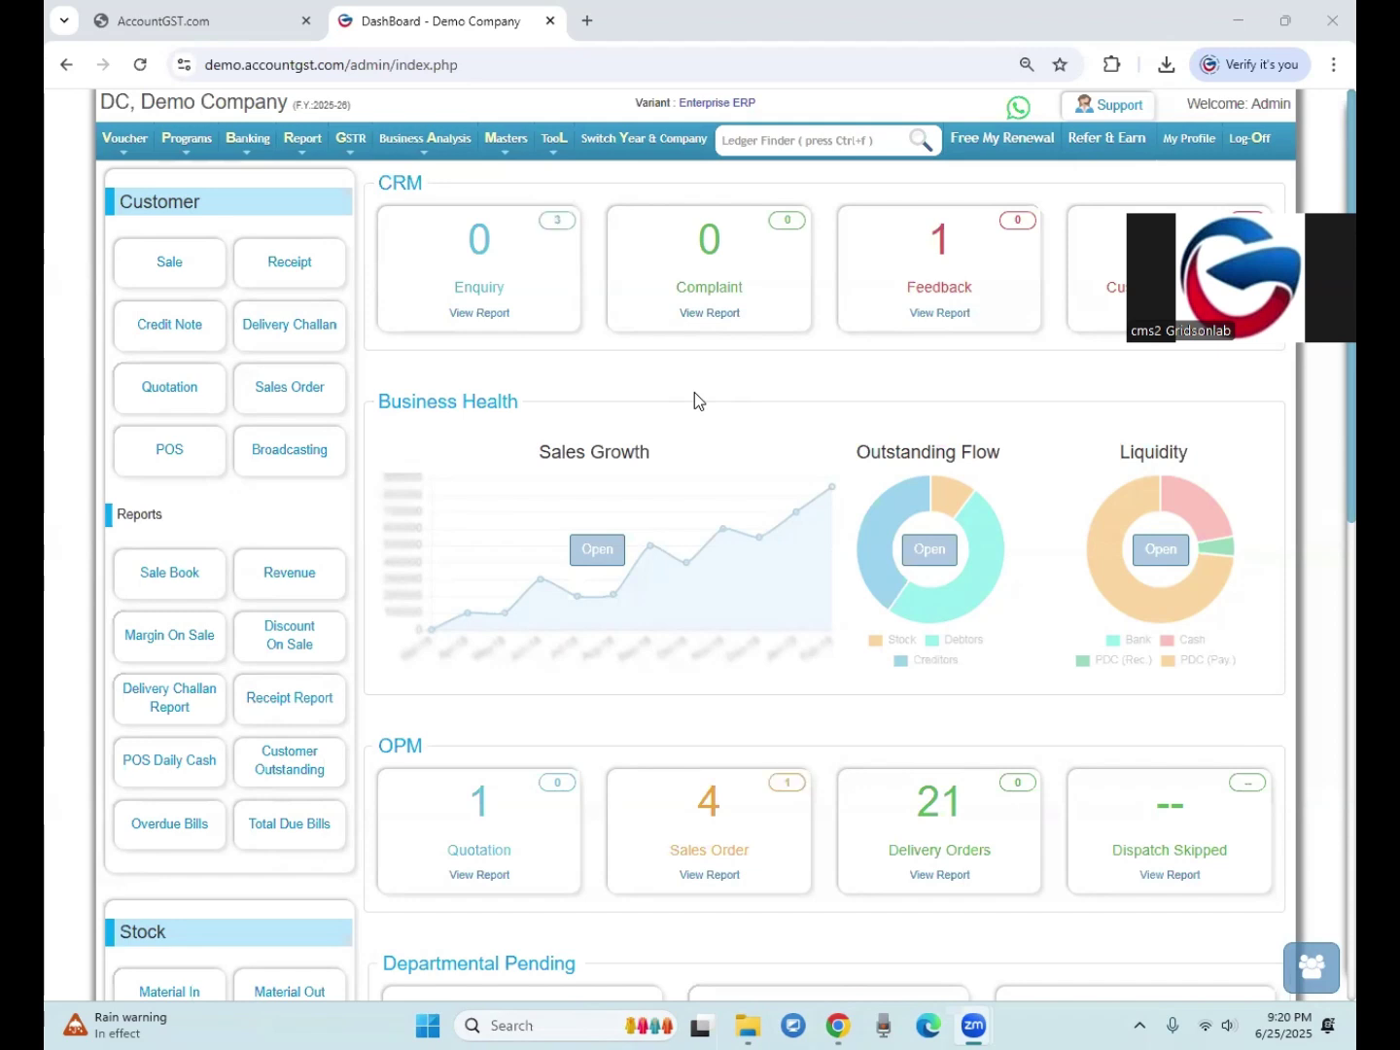
# Step: Bring up the GST Ledger submenu listing GST, GST RCM (ITC) and GST RCM (NO-ITC)
pyautogui.moveTo(476, 153)
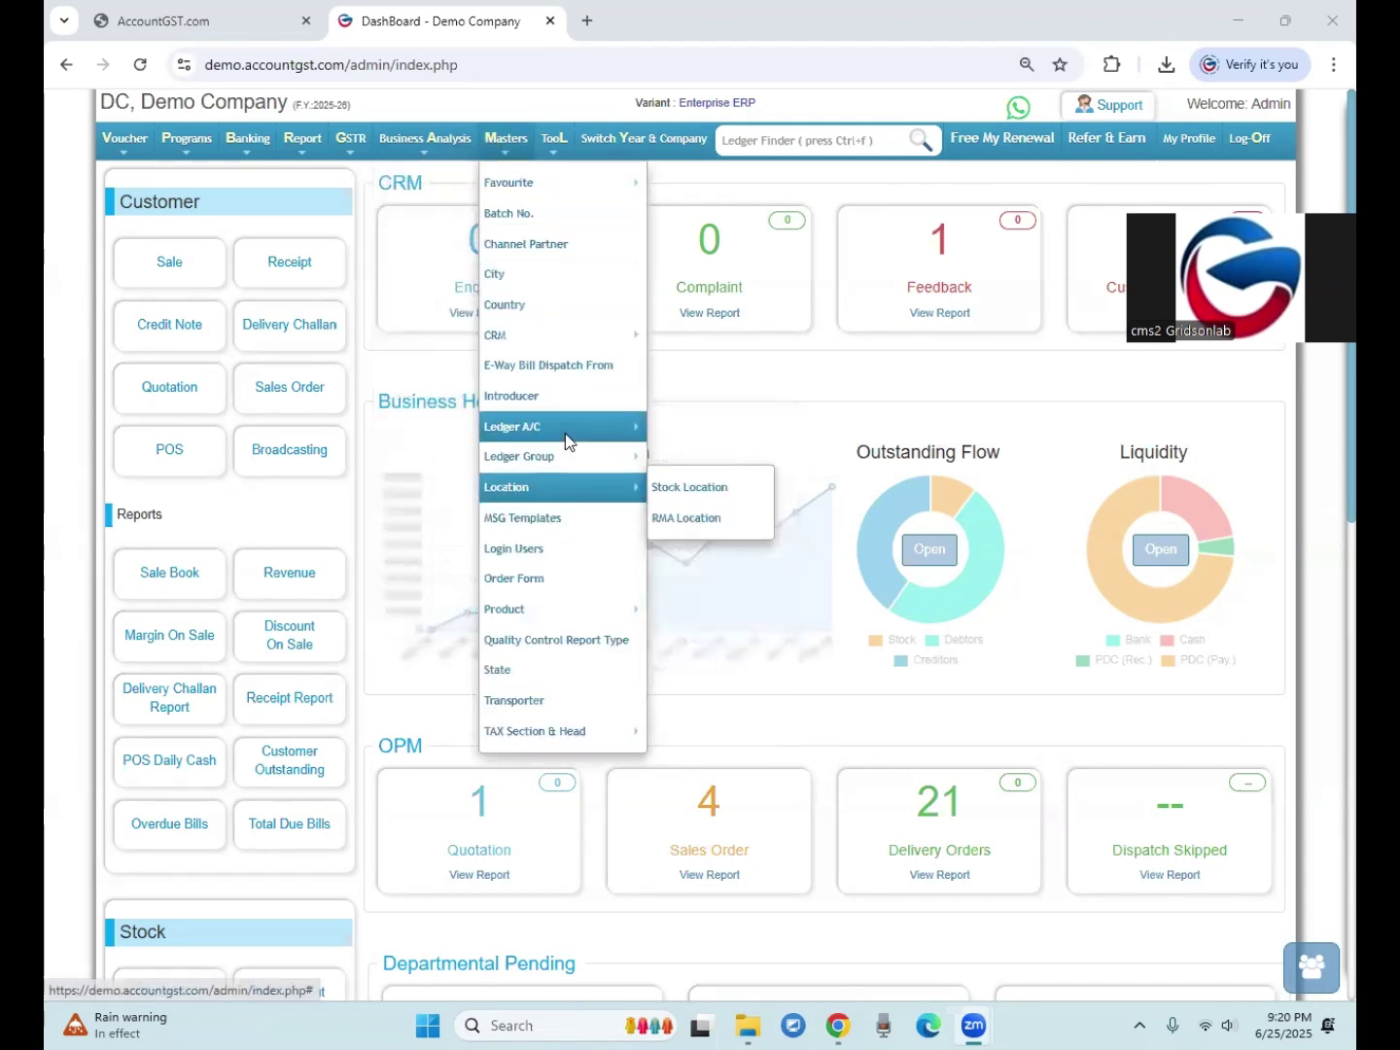
pyautogui.moveTo(725, 706)
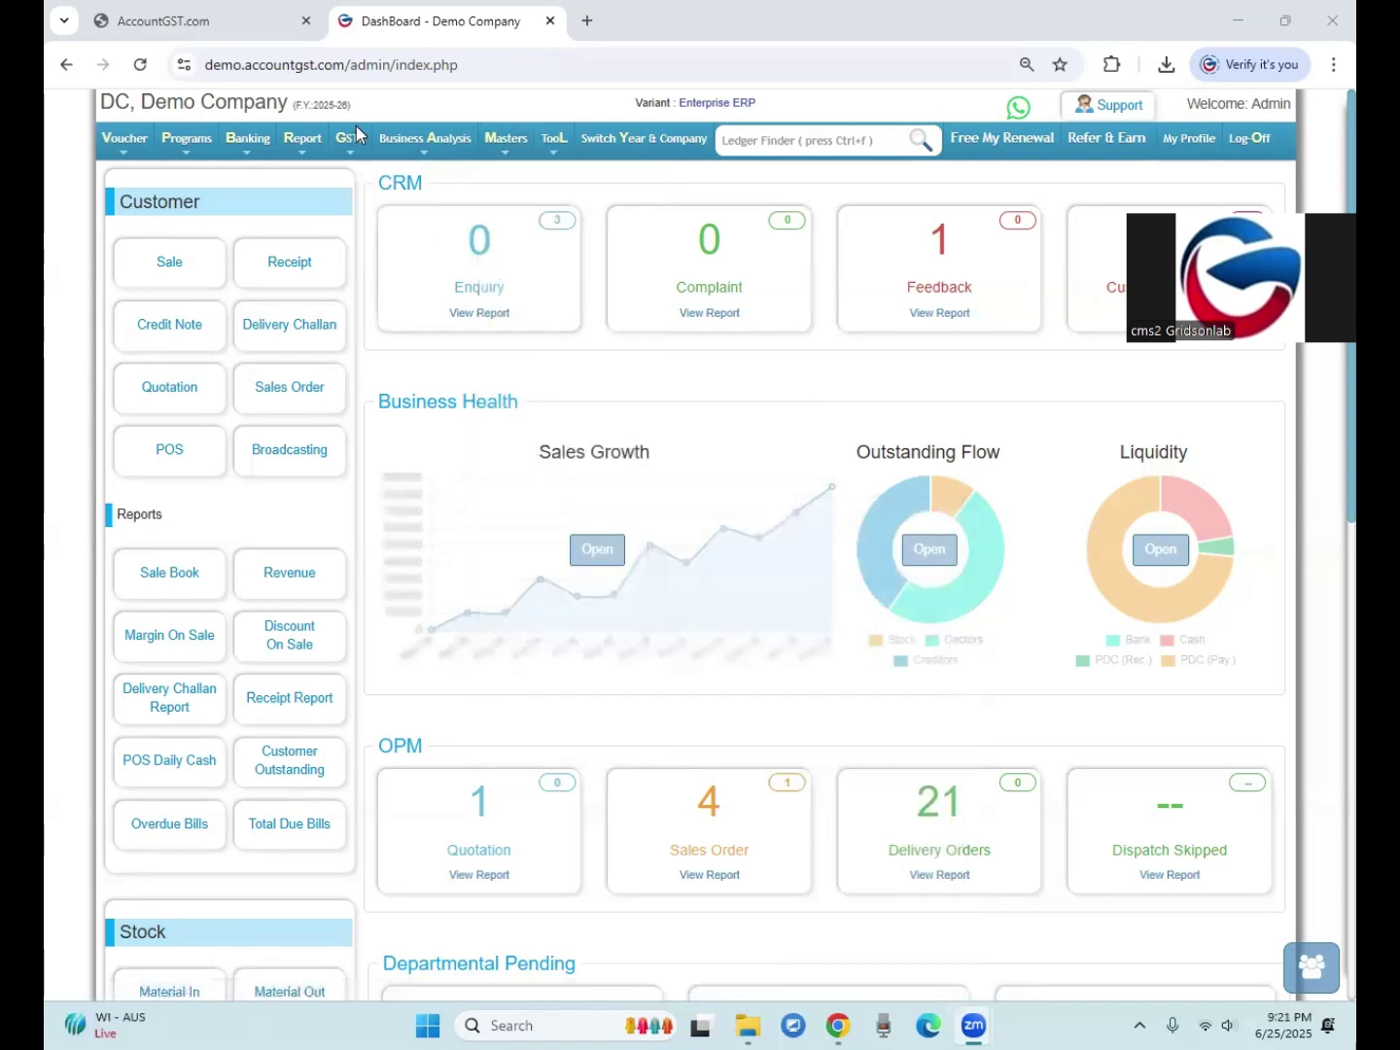
pyautogui.moveTo(356, 151)
pyautogui.moveTo(374, 182)
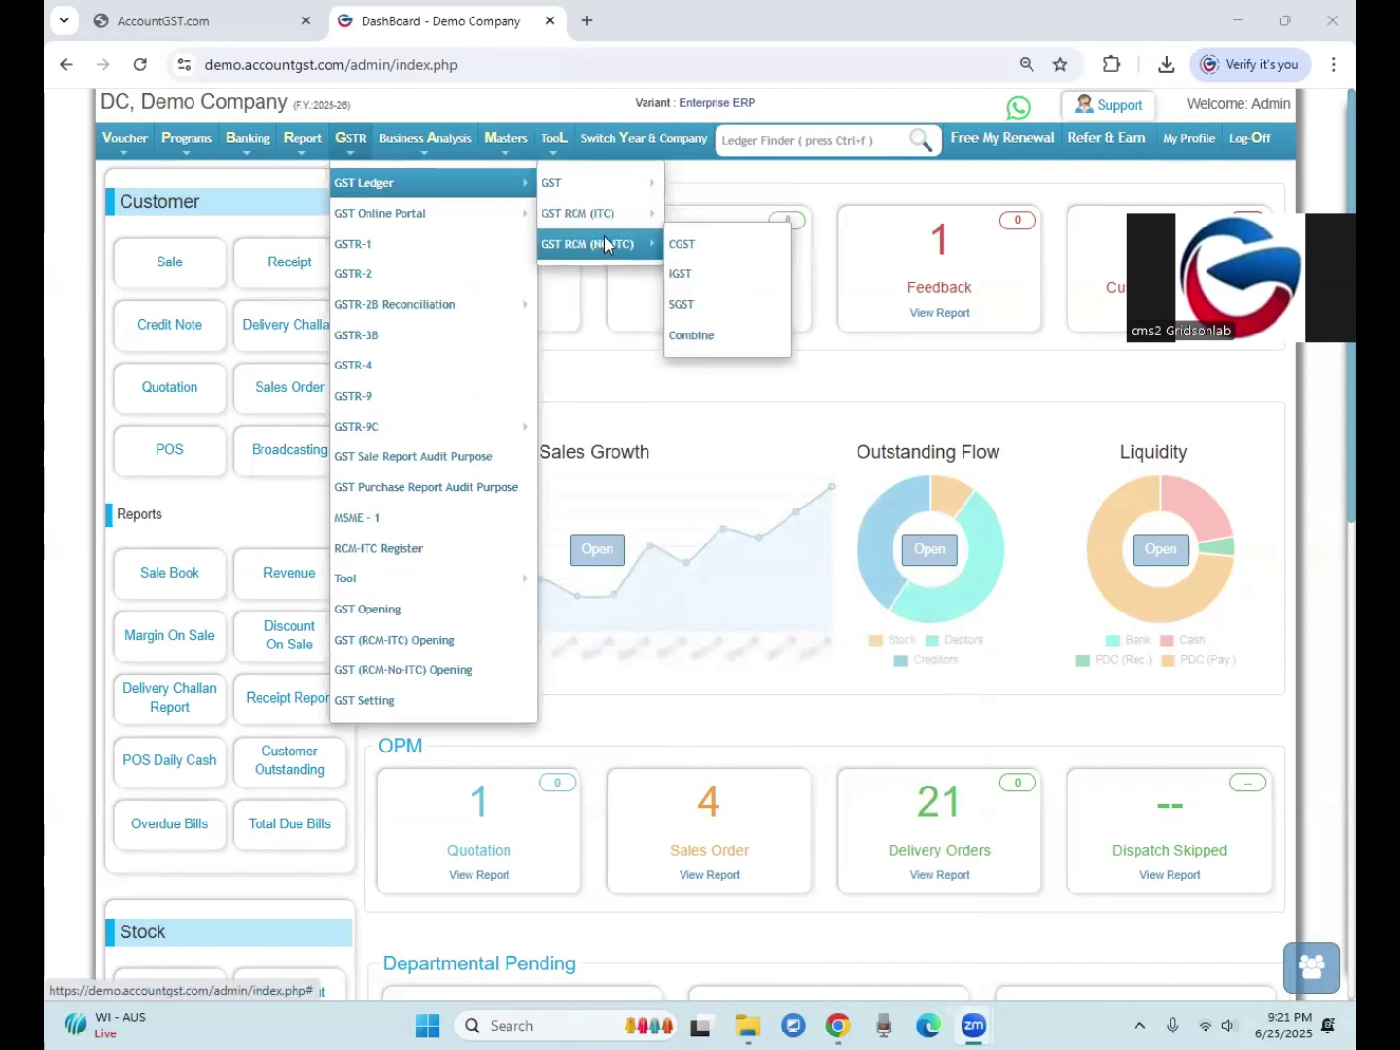
pyautogui.moveTo(615, 237)
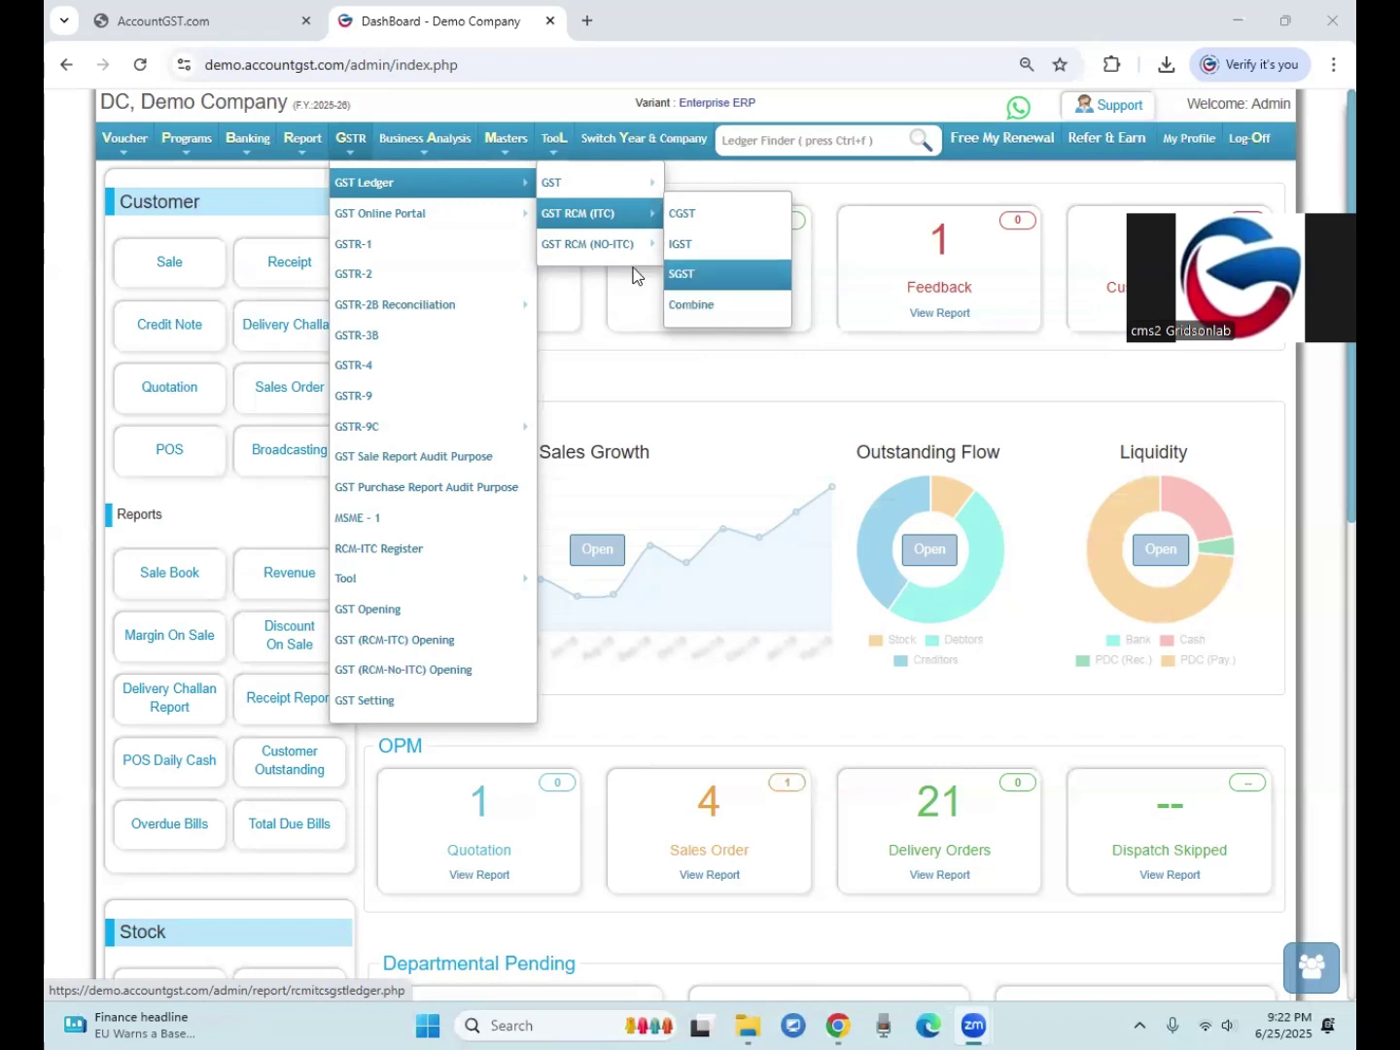
# Step: Open GST Setting and review the RCM Applicable options, each set to Yes
pyautogui.click(374, 700)
pyautogui.scroll(-5, 374, 709)
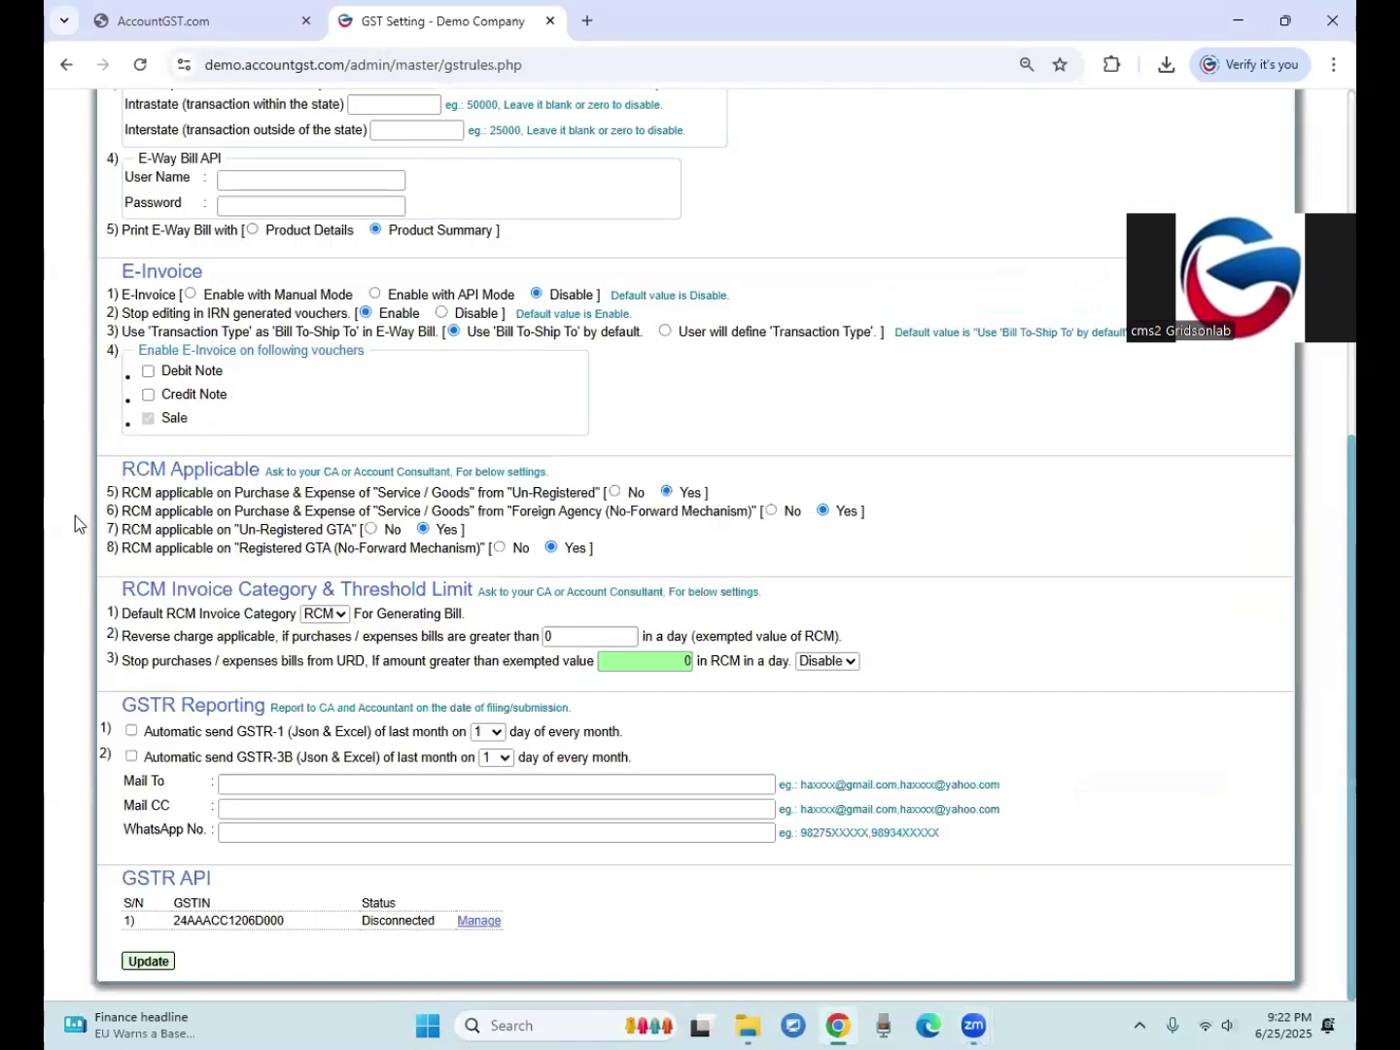
pyautogui.moveTo(143, 467); pyautogui.dragTo(198, 494)
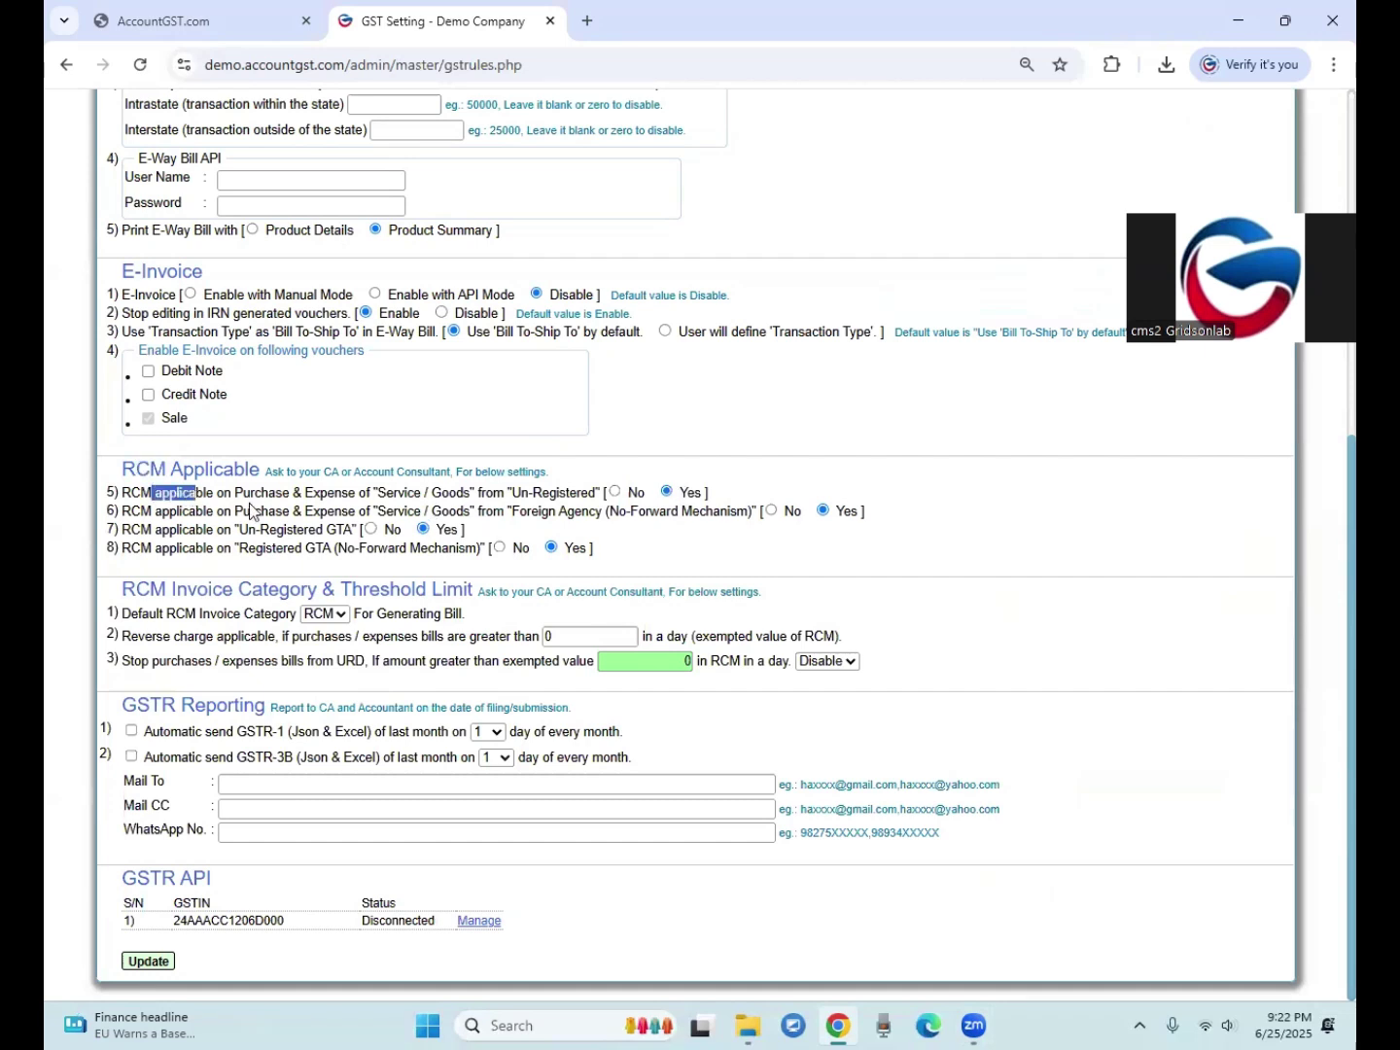
pyautogui.click(281, 492)
pyautogui.moveTo(526, 493); pyautogui.dragTo(570, 491)
pyautogui.moveTo(691, 493); pyautogui.dragTo(708, 493)
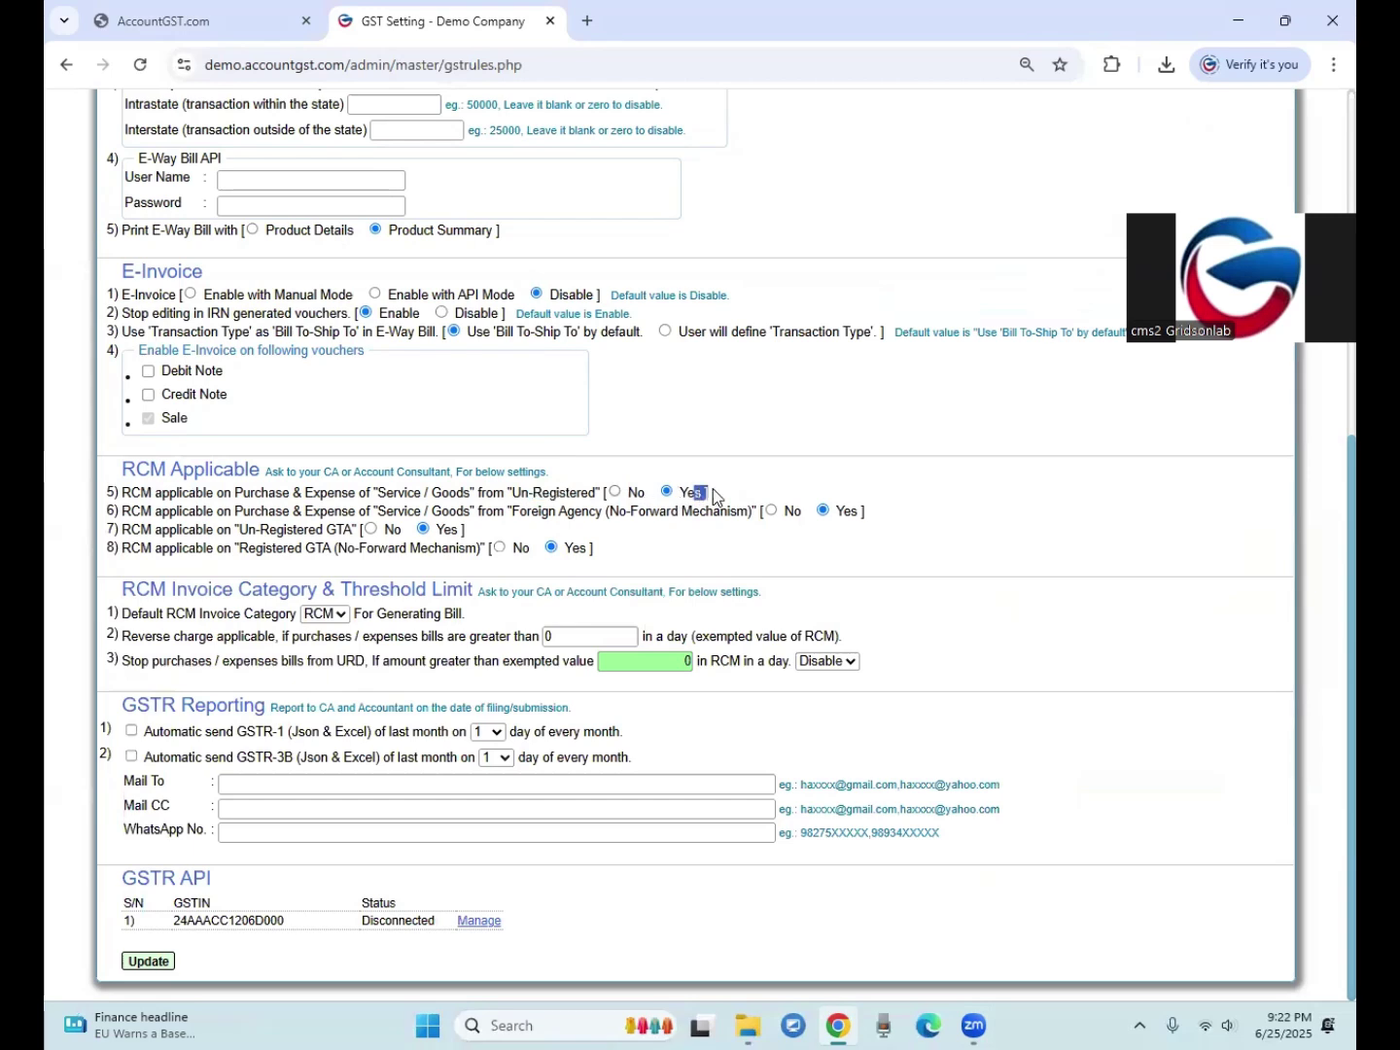
pyautogui.moveTo(834, 511); pyautogui.dragTo(847, 510)
pyautogui.moveTo(449, 530); pyautogui.dragTo(466, 530)
pyautogui.moveTo(577, 547); pyautogui.dragTo(594, 549)
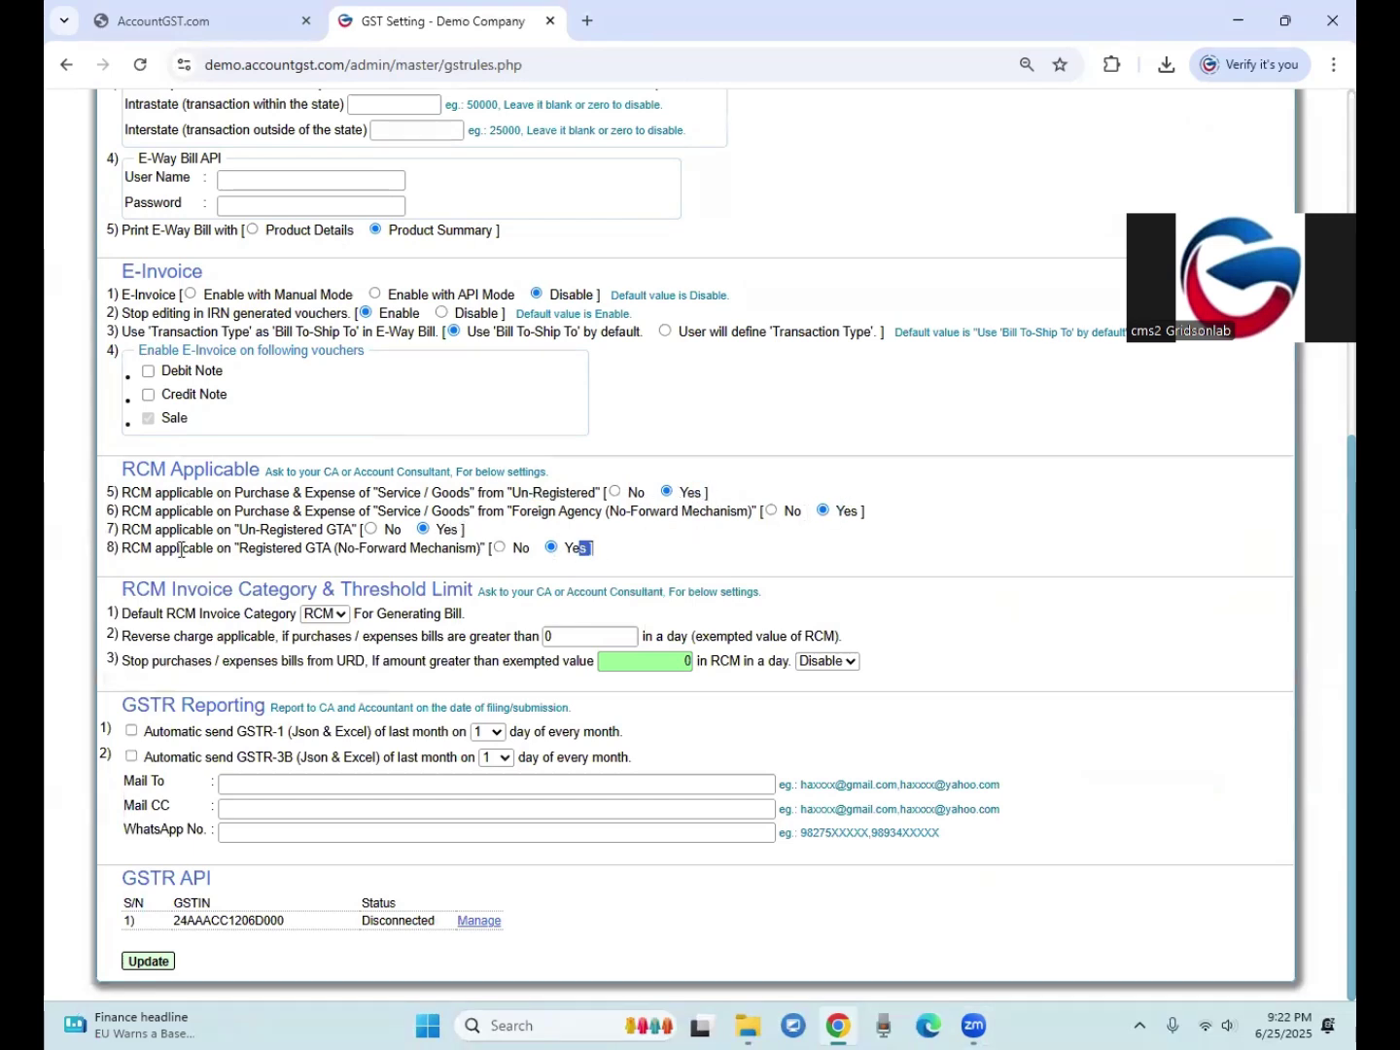
# Step: Point out the registered GTA RCM wording, then update the settings and return to the dashboard
pyautogui.click(402, 491)
pyautogui.moveTo(403, 492); pyautogui.dragTo(557, 511)
pyautogui.moveTo(189, 531); pyautogui.dragTo(300, 548)
pyautogui.moveTo(407, 547); pyautogui.dragTo(450, 547)
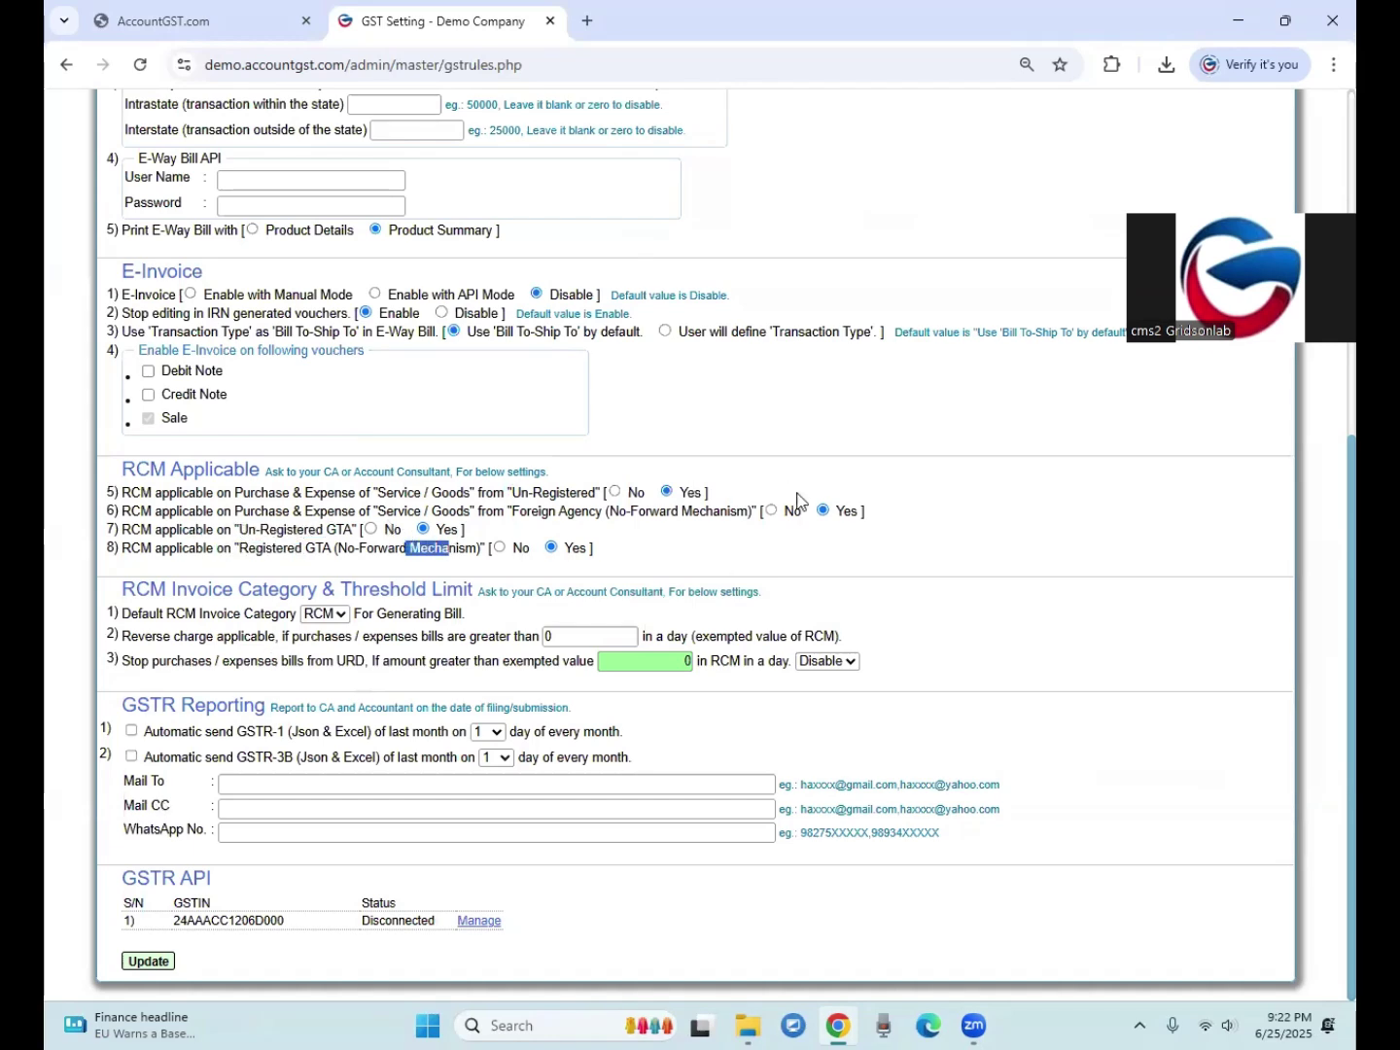
pyautogui.click(573, 550)
pyautogui.click(170, 965)
pyautogui.click(791, 194)
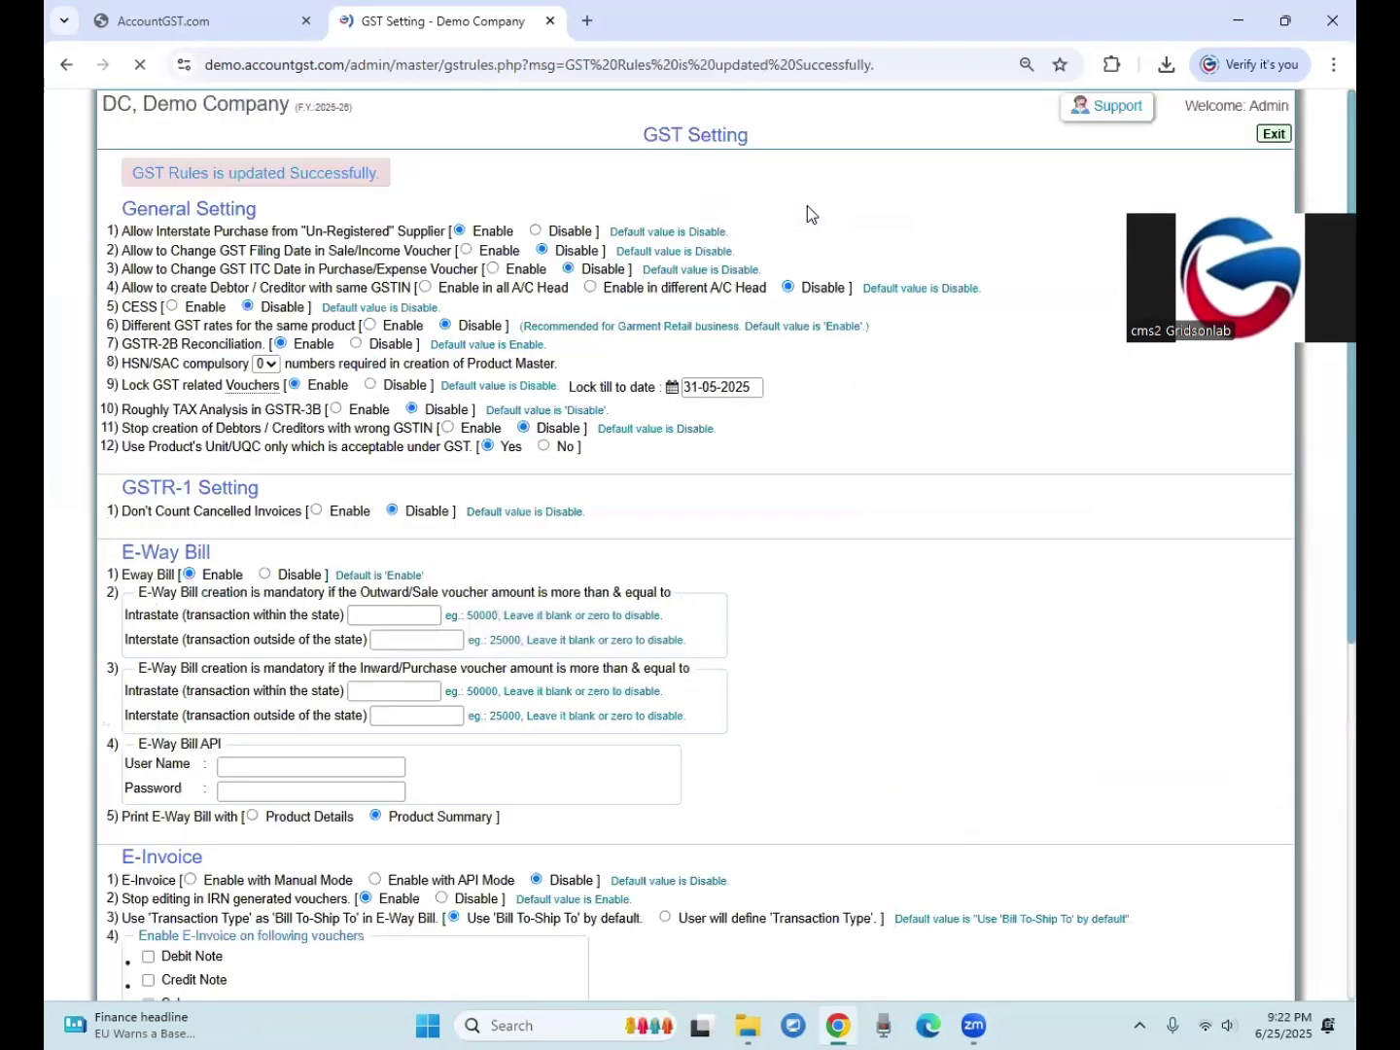
pyautogui.click(1271, 135)
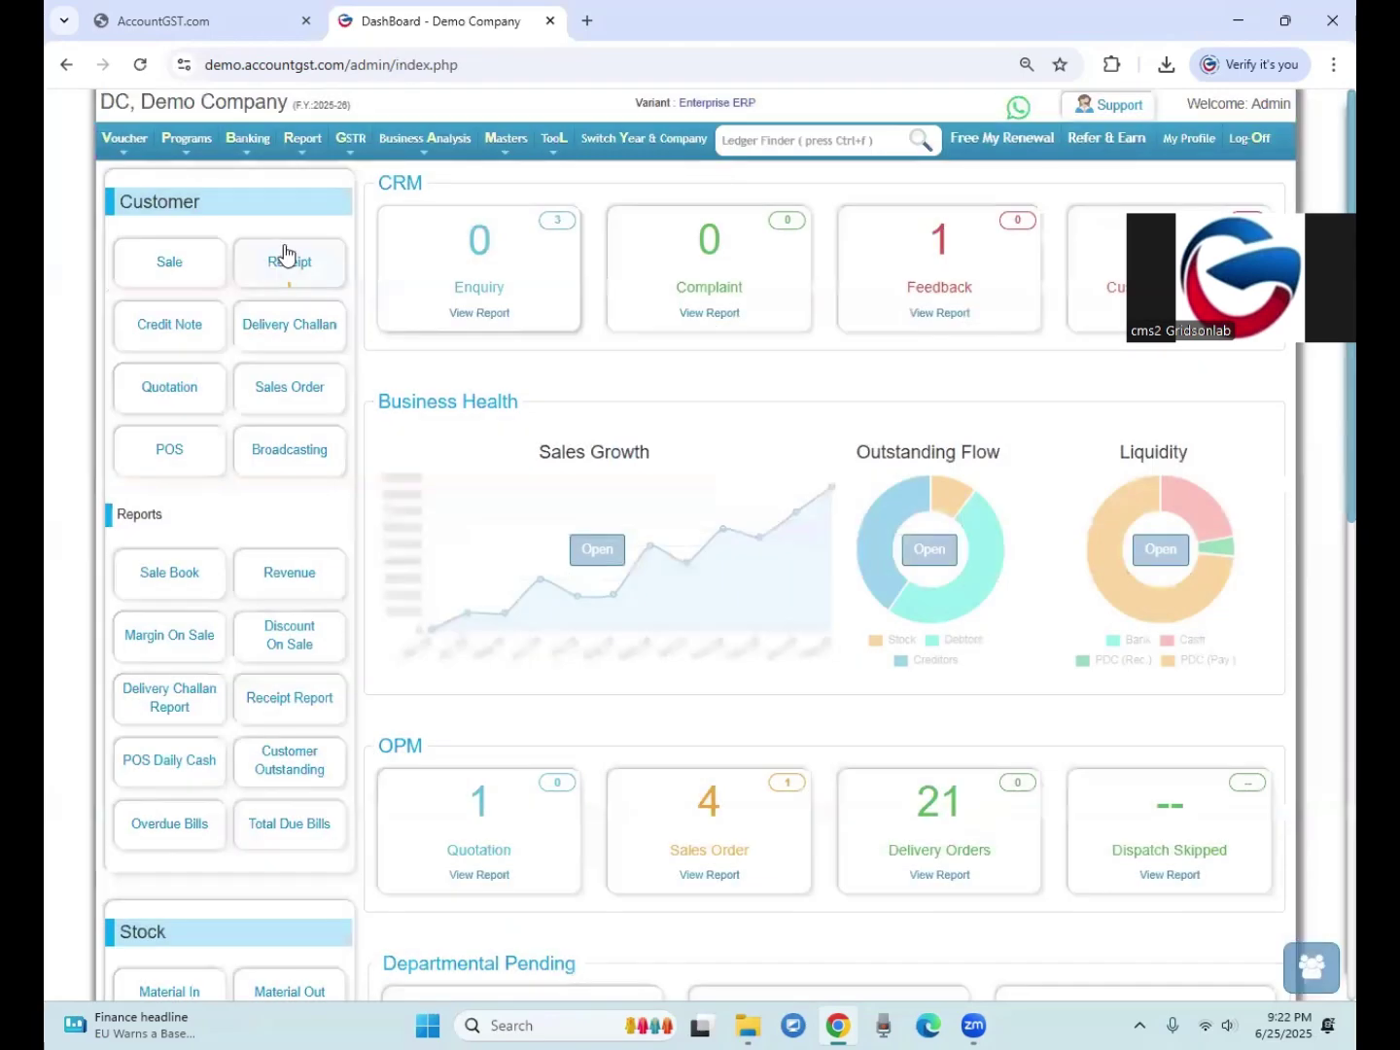
# Step: Browse the Report menu categories and scroll the dashboard, then bring up the Voucher menu
pyautogui.click(301, 138)
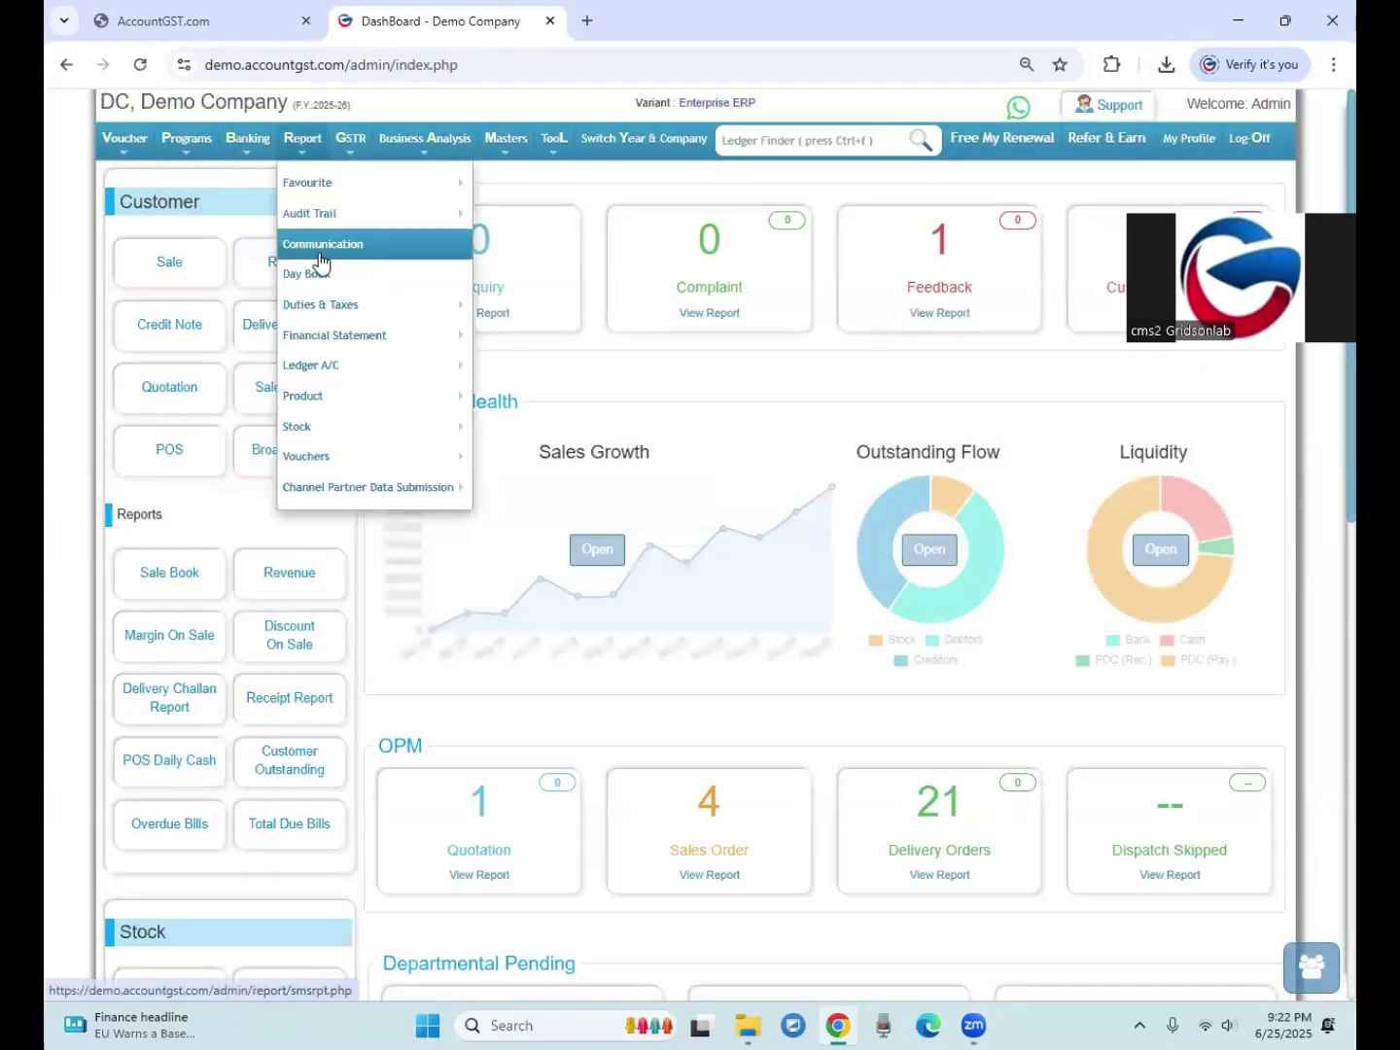
pyautogui.scroll(-3, 59, 581)
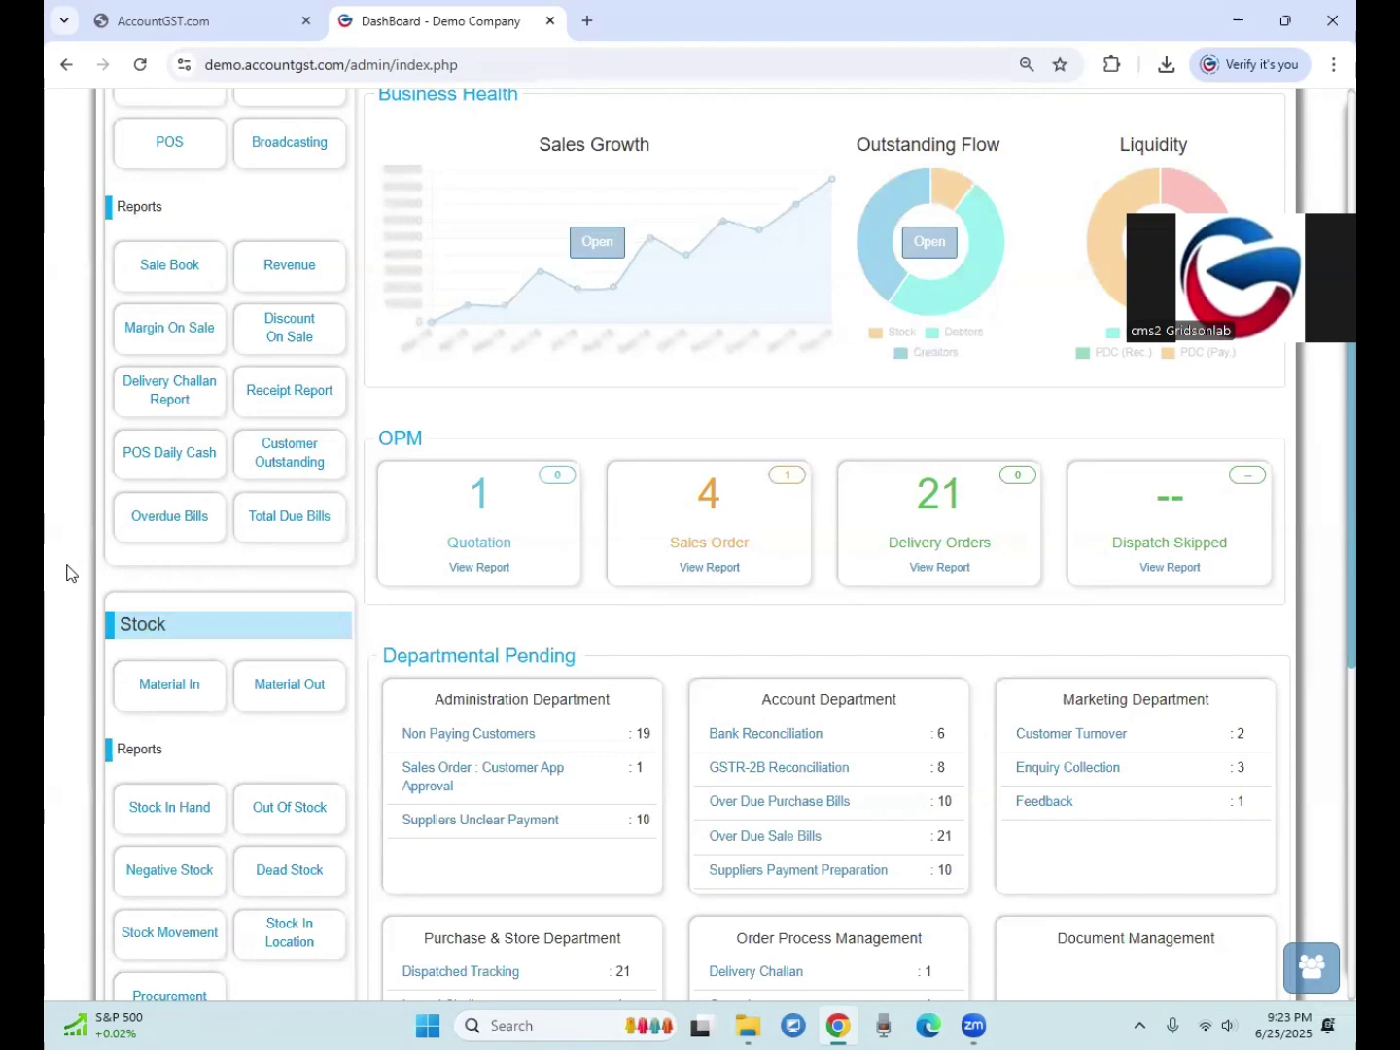
pyautogui.scroll(3, 66, 572)
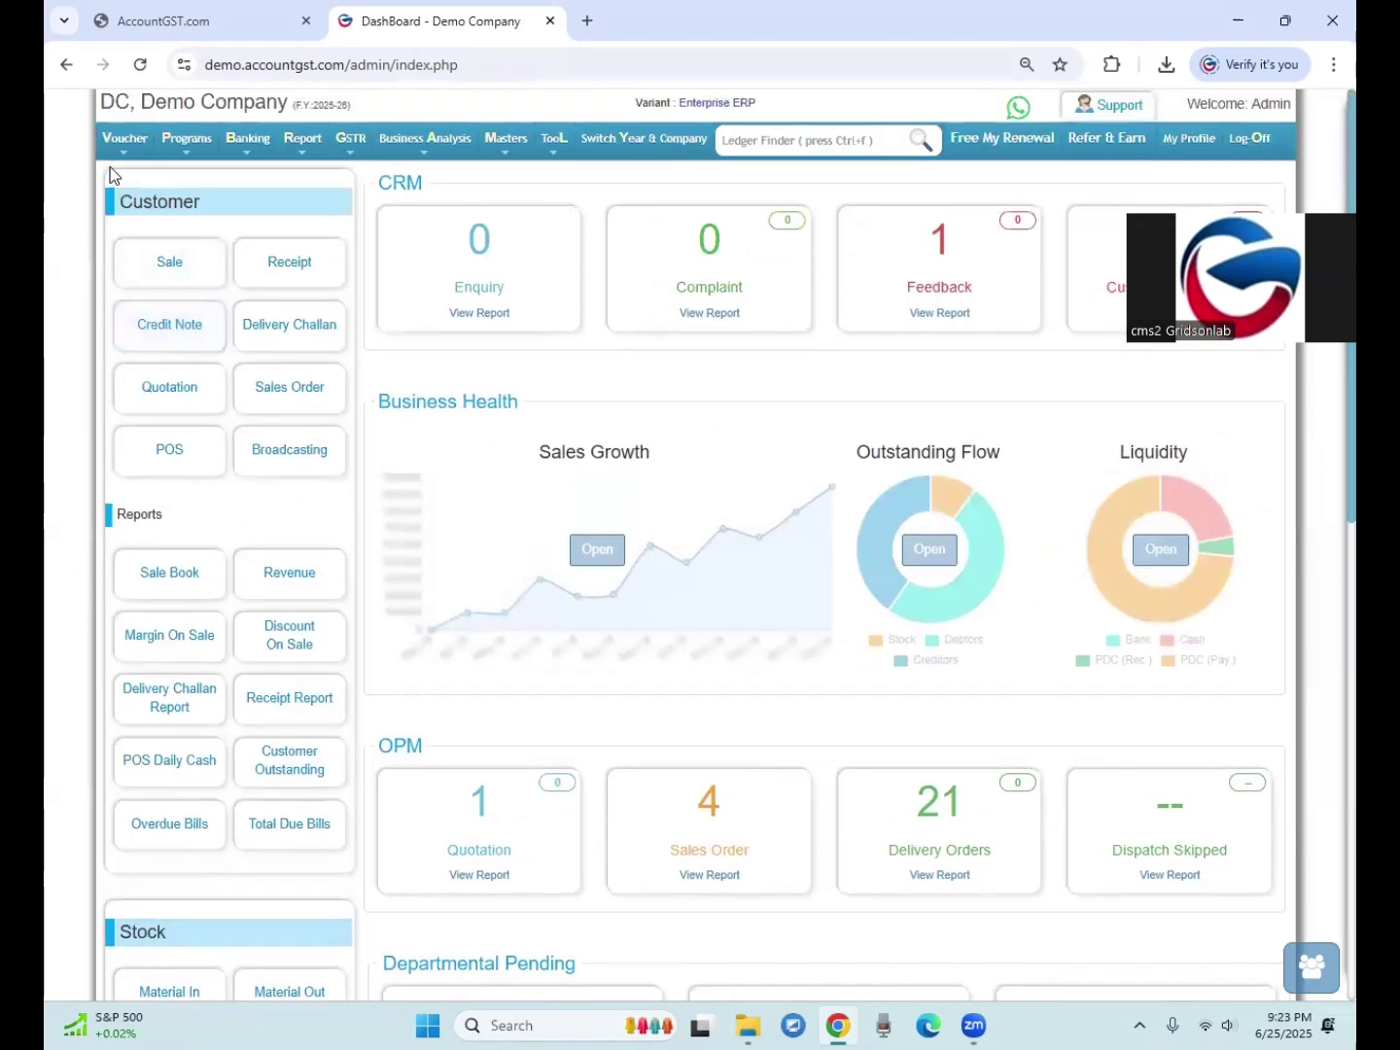
pyautogui.moveTo(108, 135)
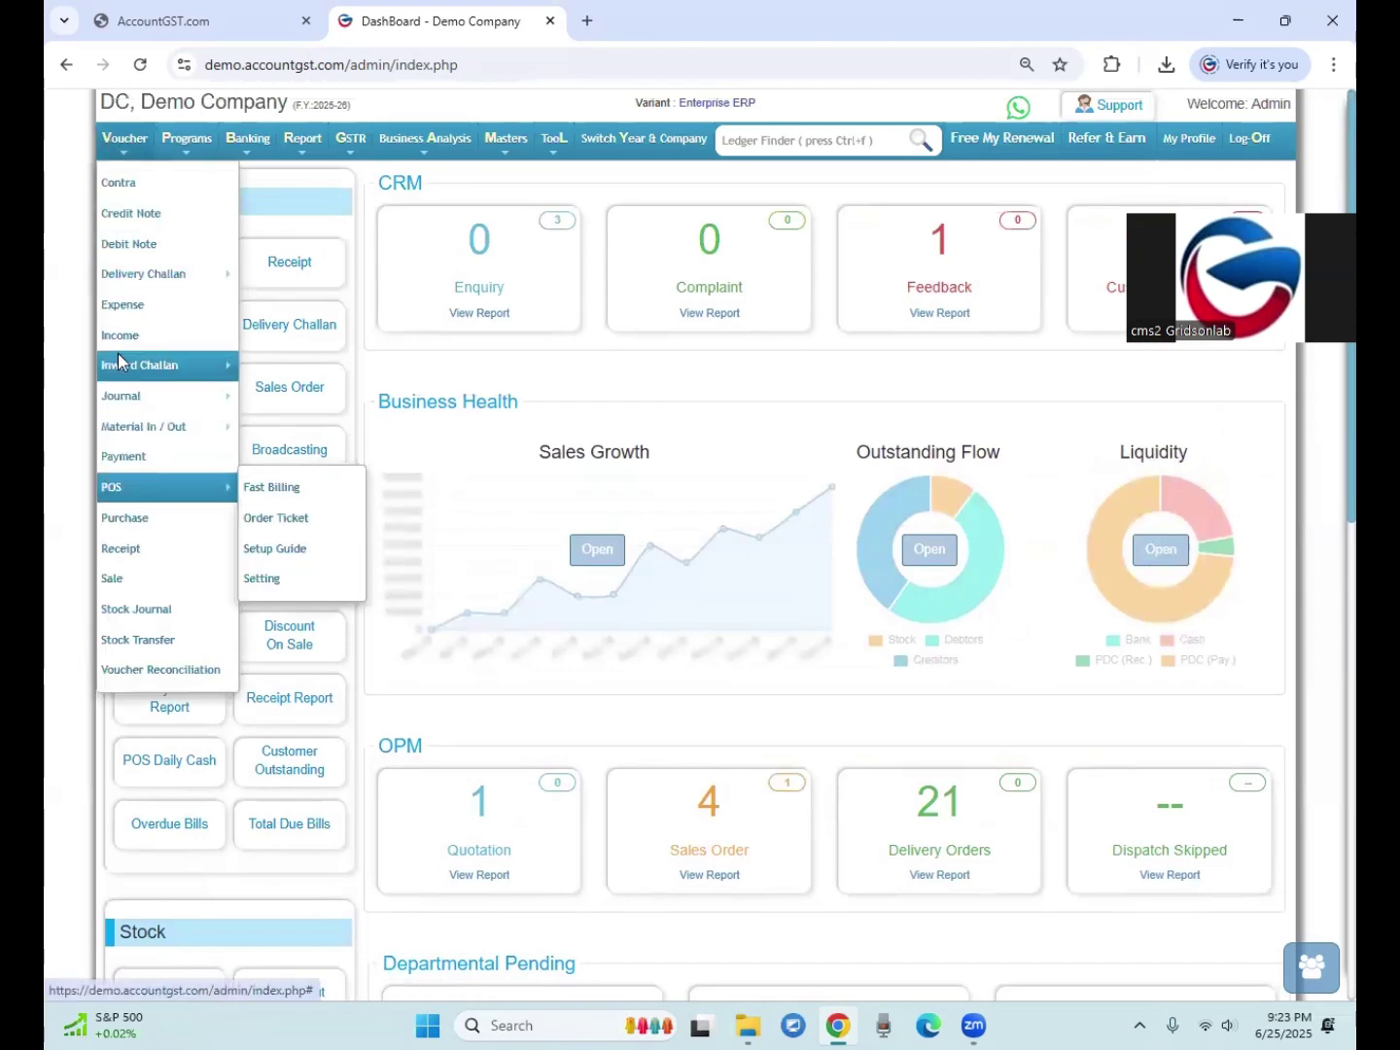
# Step: Start an expense voucher with a new creditor 'Fresh Coffee Cafe' as an Un-Registered Recipient
pyautogui.click(113, 305)
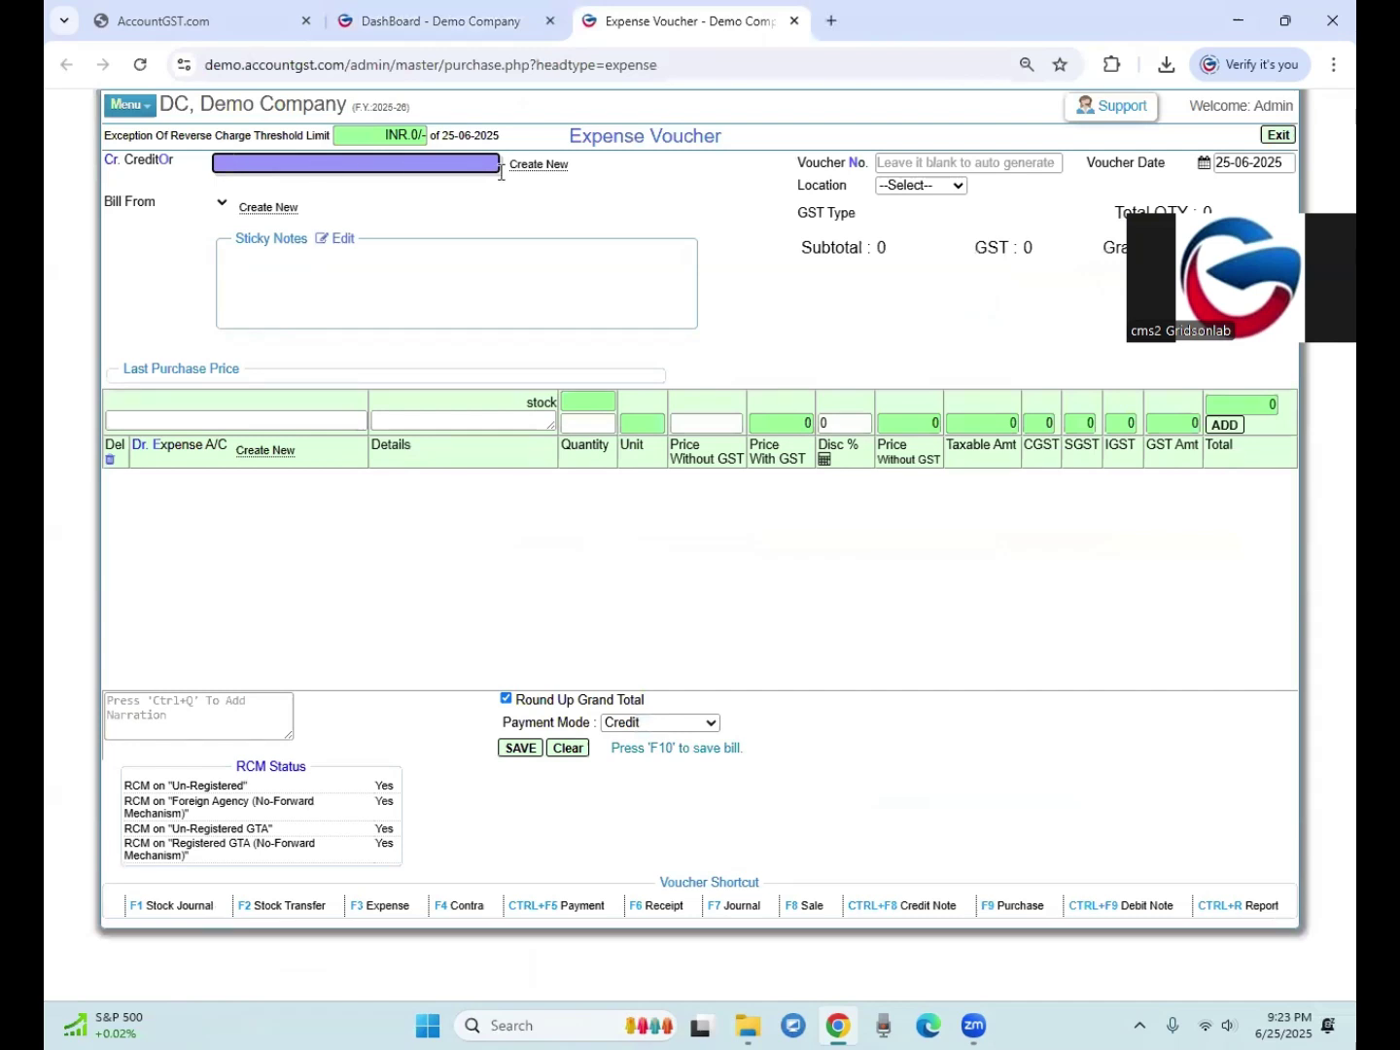
pyautogui.click(536, 165)
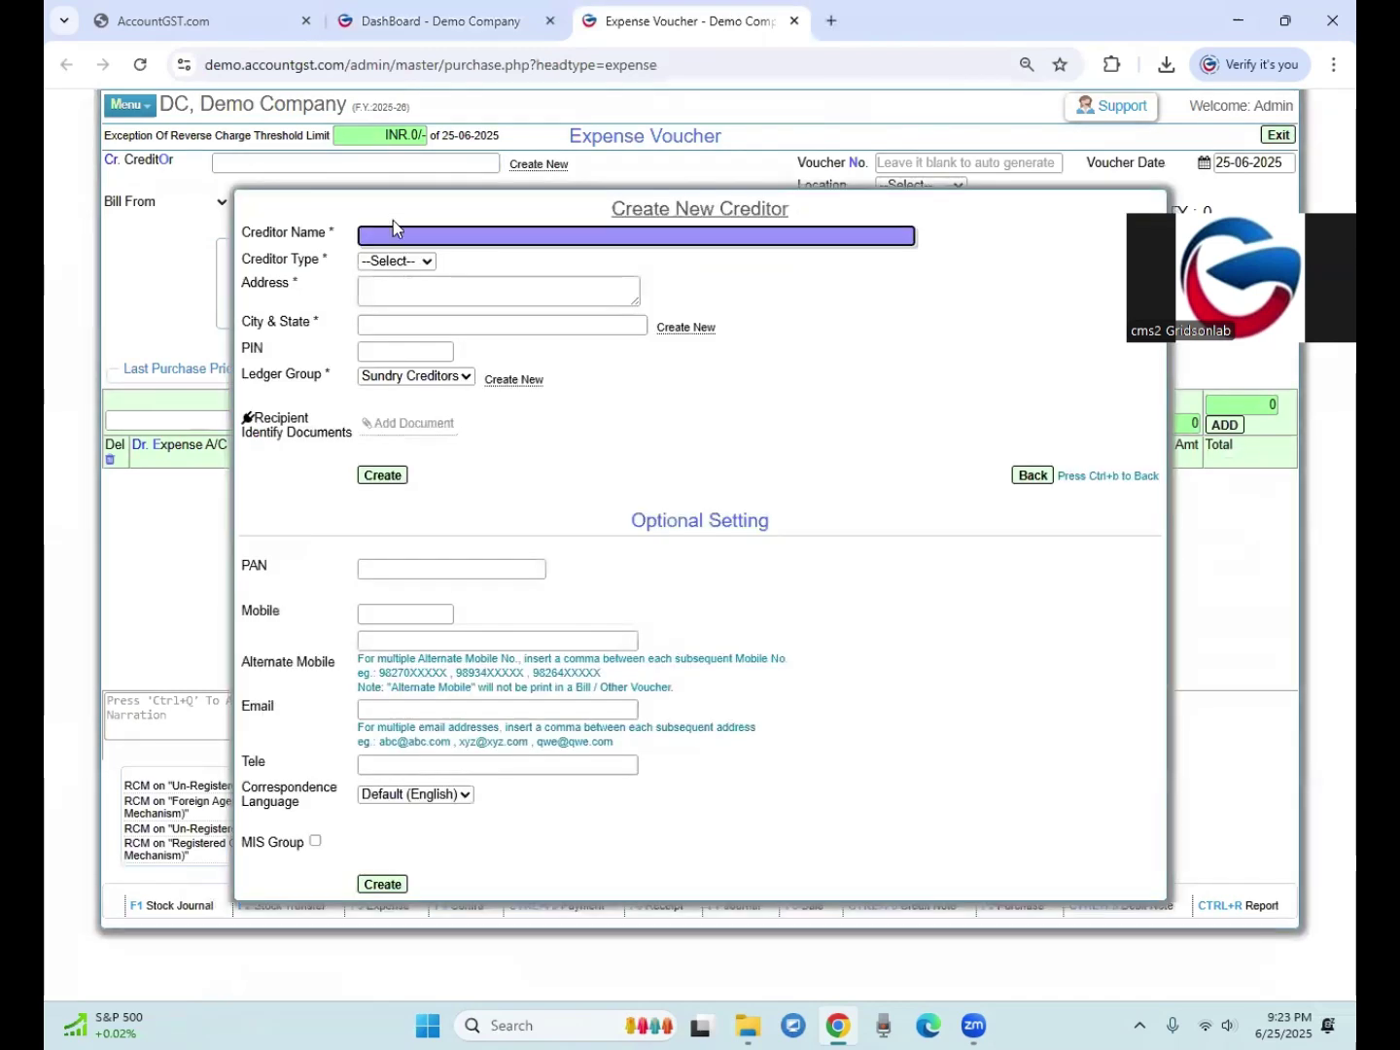
pyautogui.write('Fi')
pyautogui.write('esh Co')
pyautogui.write('ffe ')
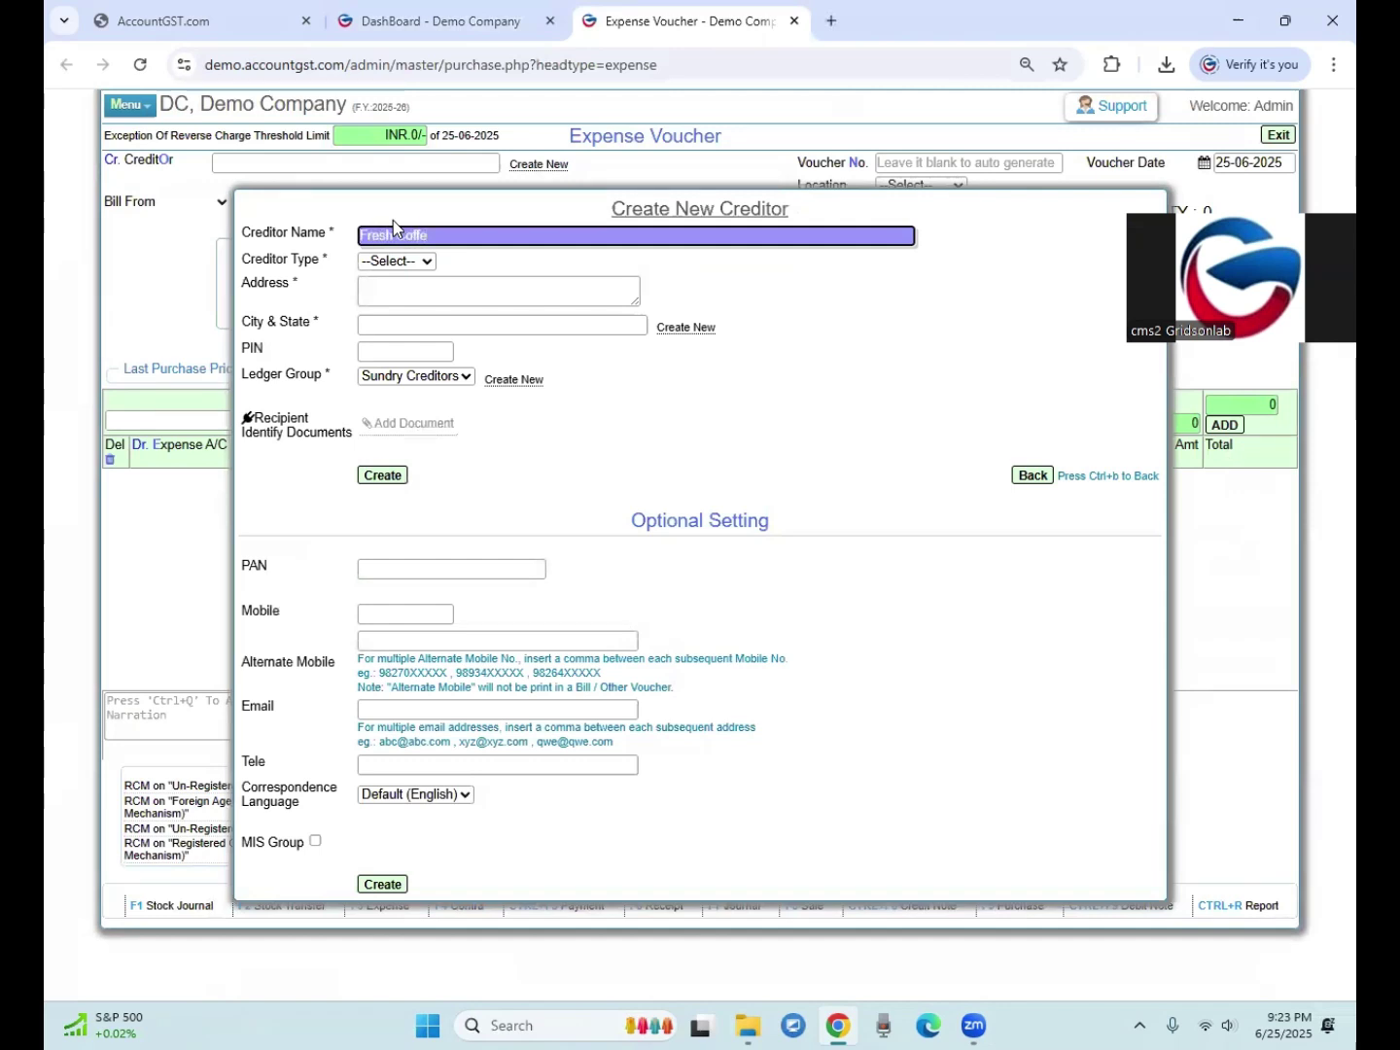
pyautogui.write('Cafe')
pyautogui.click(389, 260)
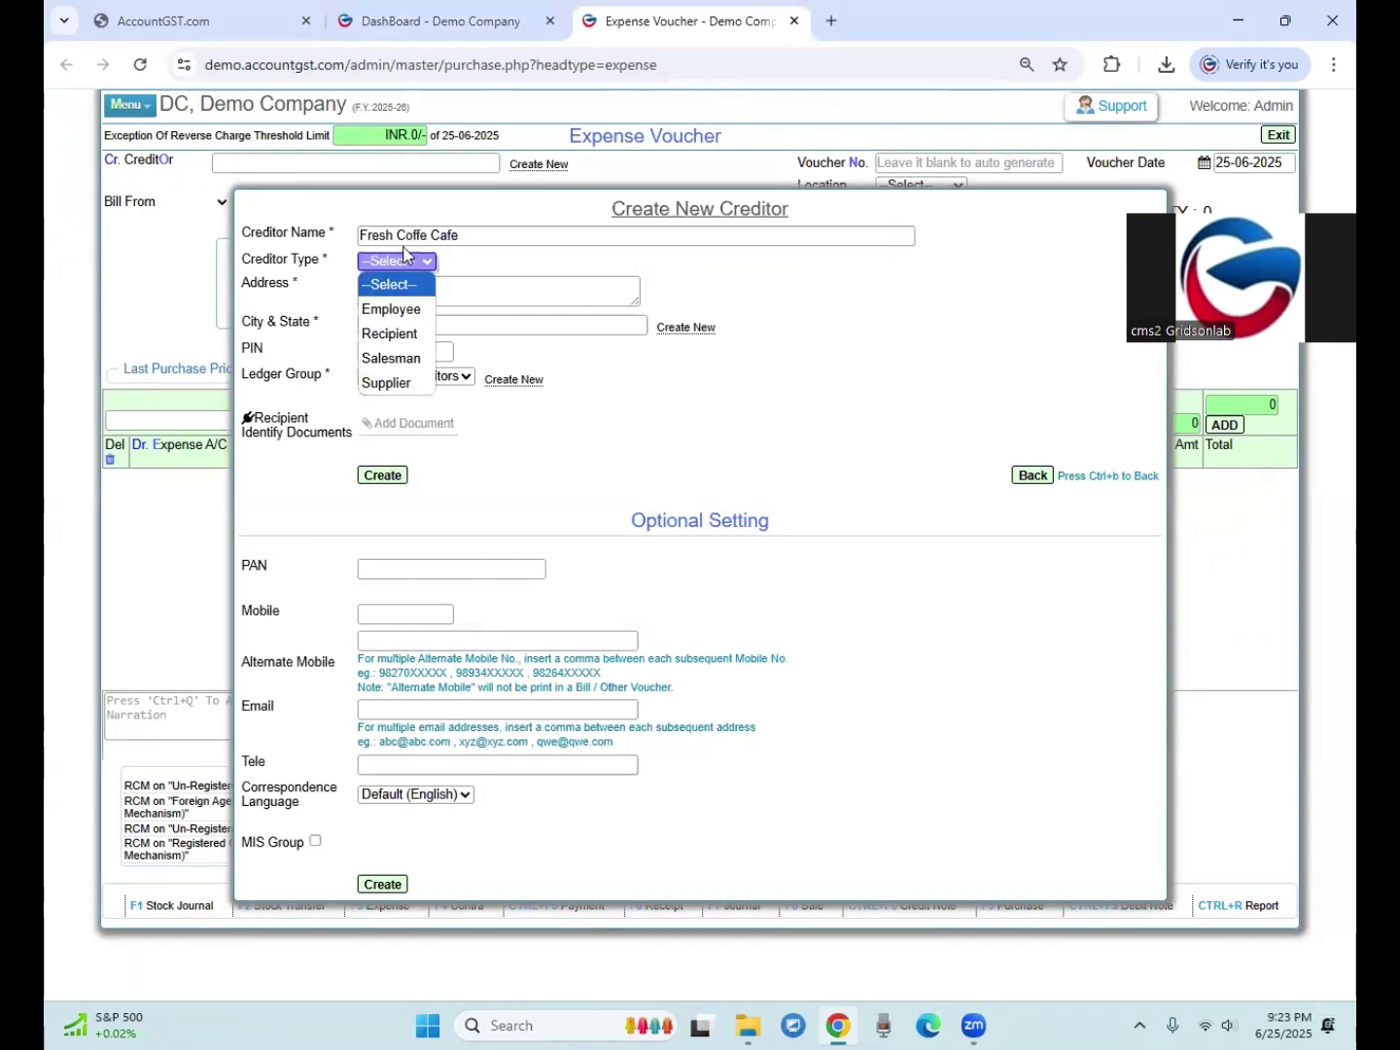
pyautogui.click(419, 233)
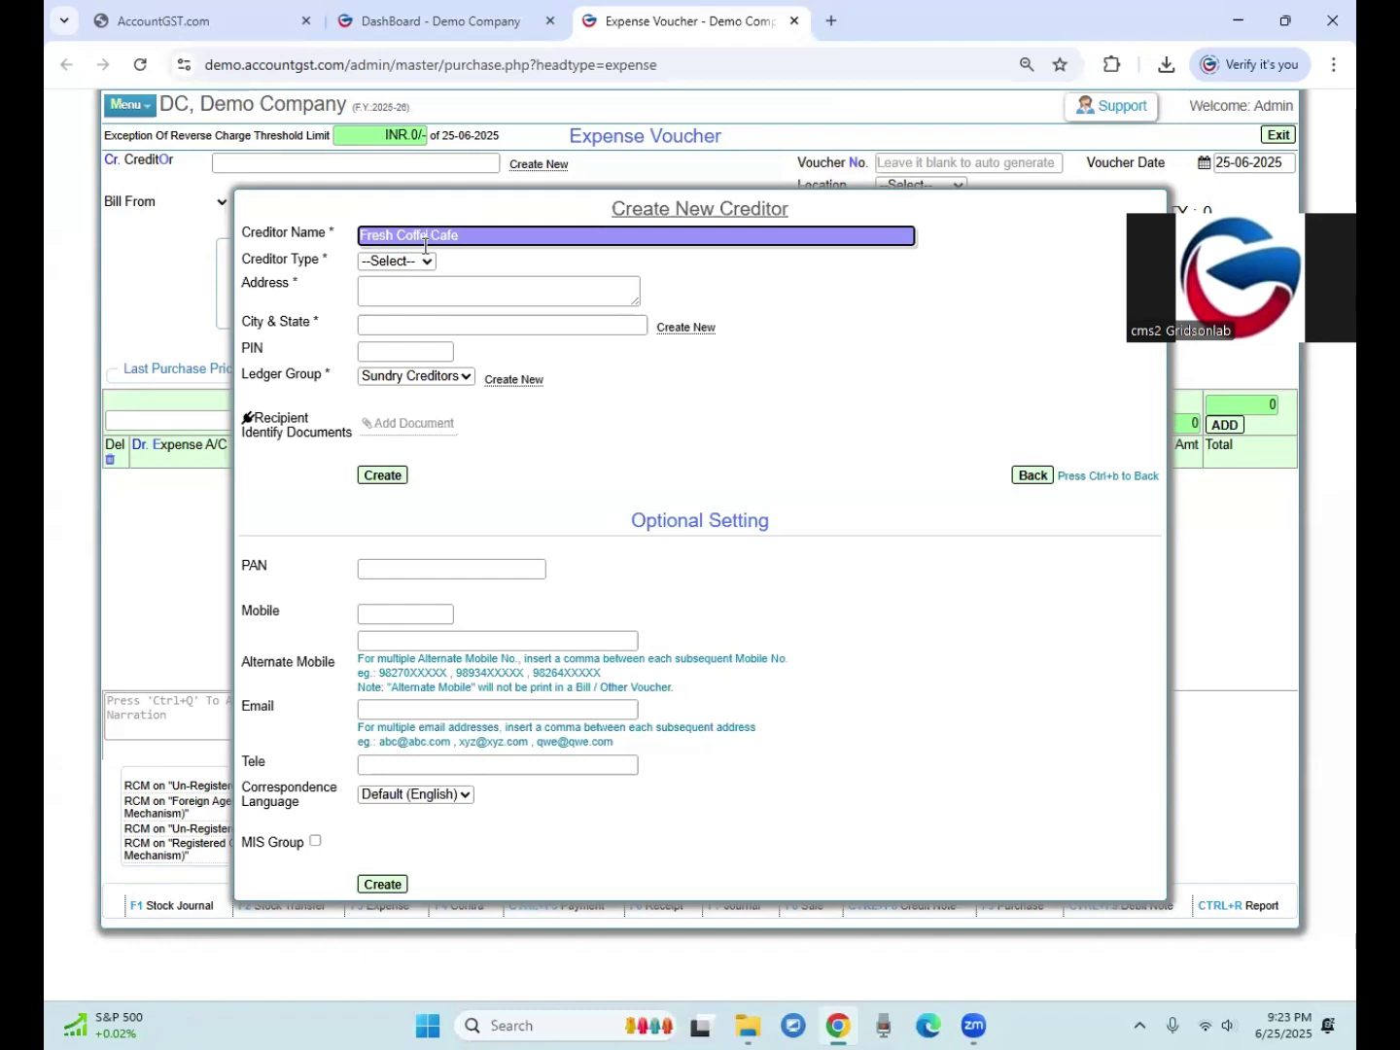
pyautogui.write('e')
pyautogui.click(386, 260)
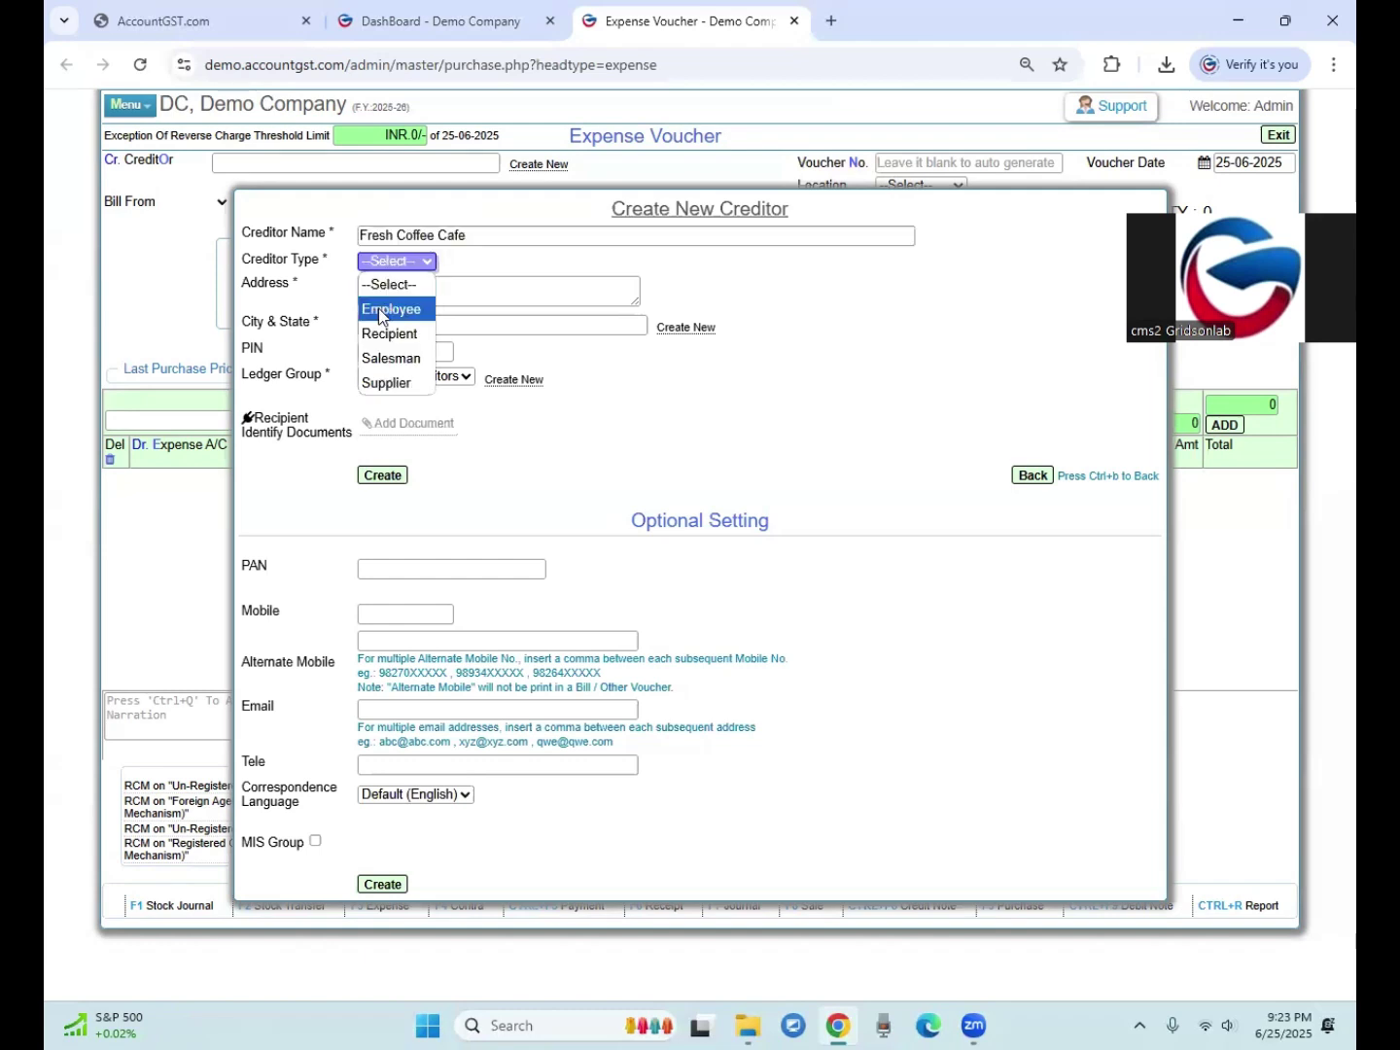
pyautogui.click(375, 333)
pyautogui.click(491, 261)
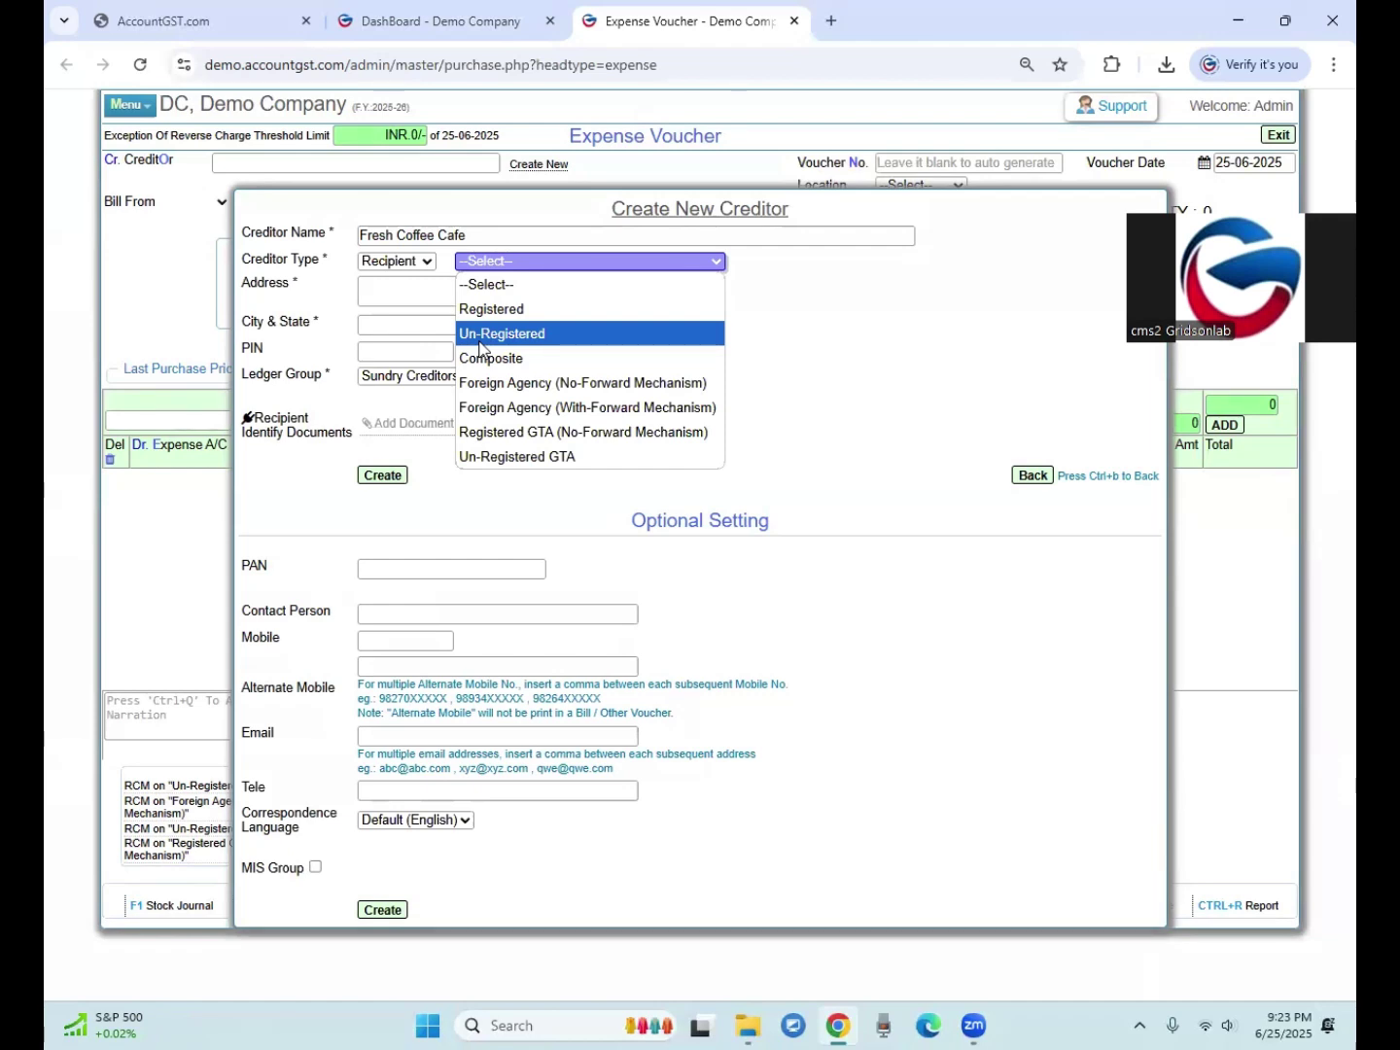
pyautogui.click(481, 335)
# Step: Give the creditor address Indo, city Indore - Madhya Pradesh, PIN 452001, and create it
pyautogui.click(388, 302)
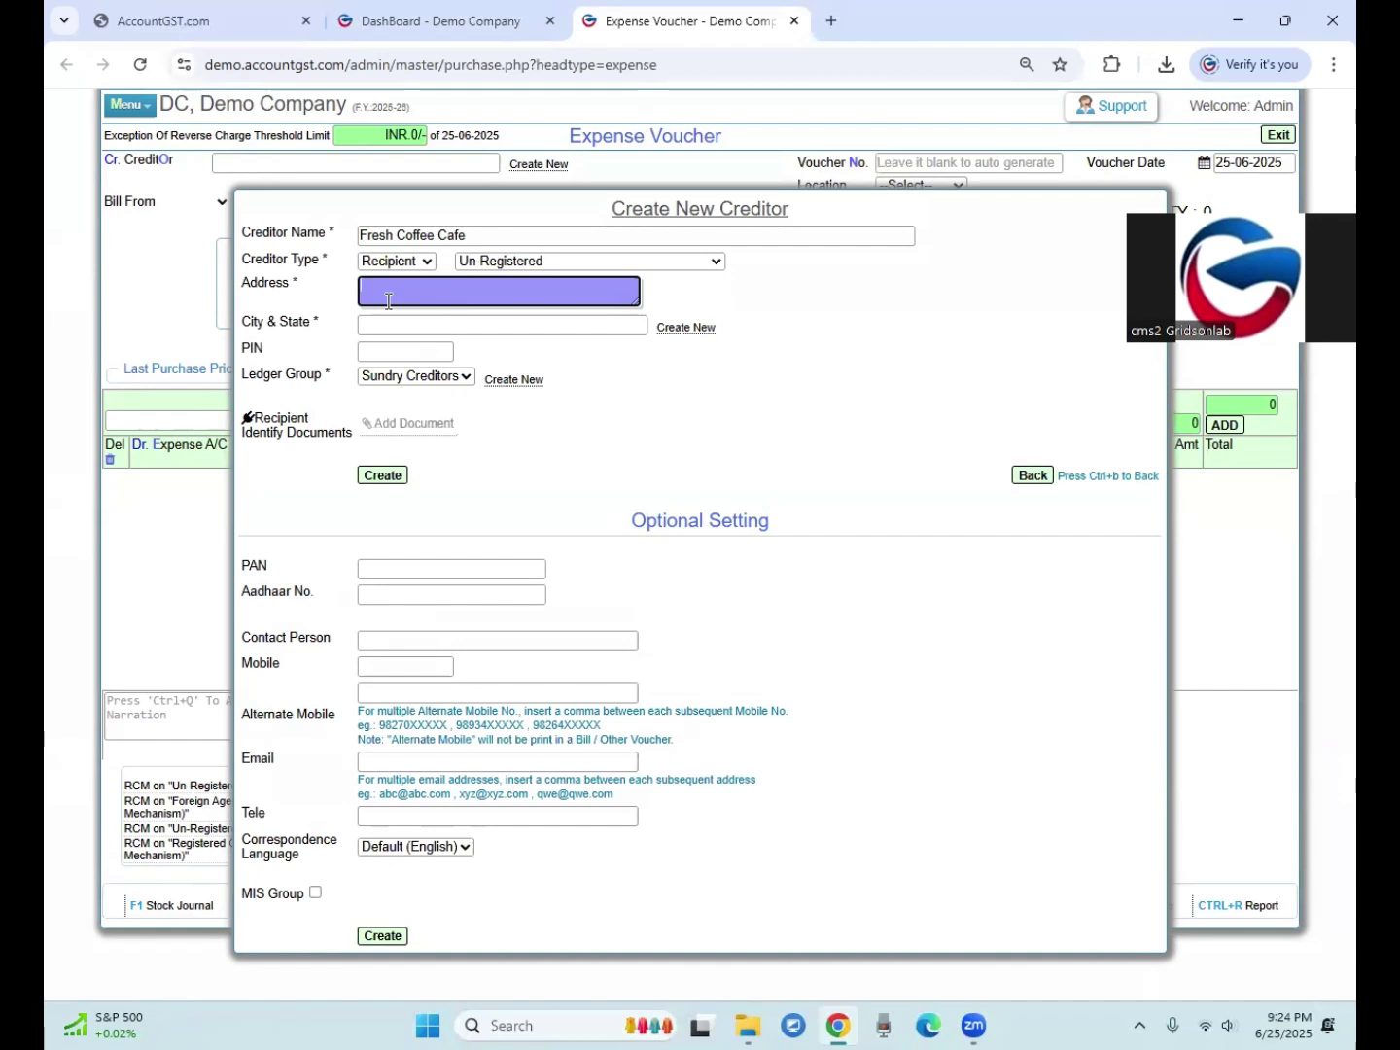
pyautogui.write('Indore')
pyautogui.press('Tab')
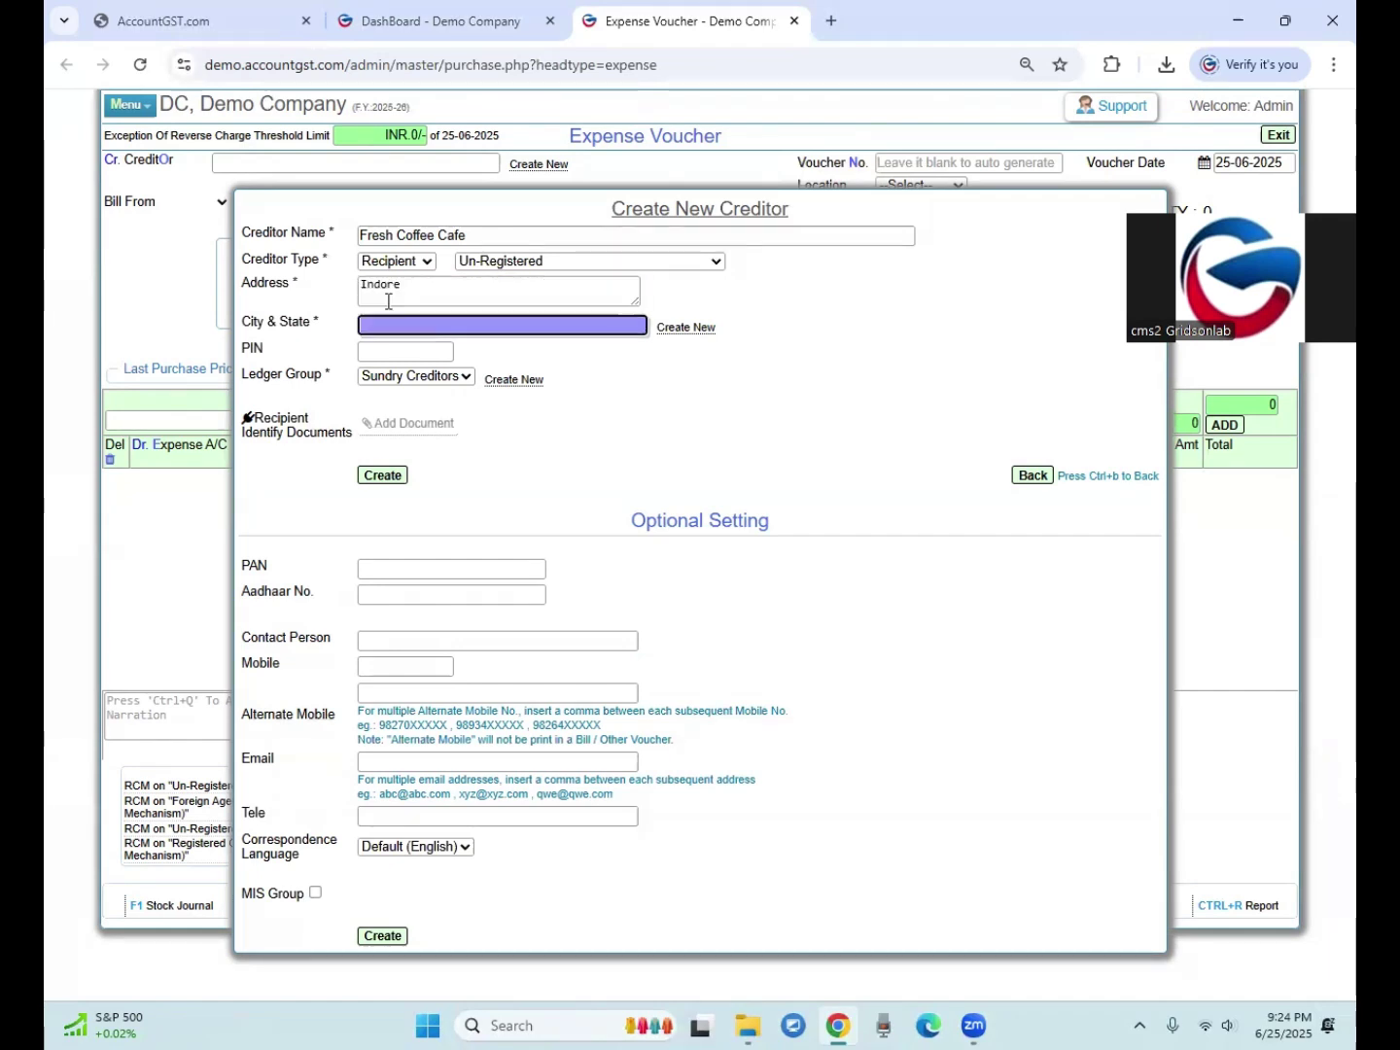
pyautogui.write('Indore')
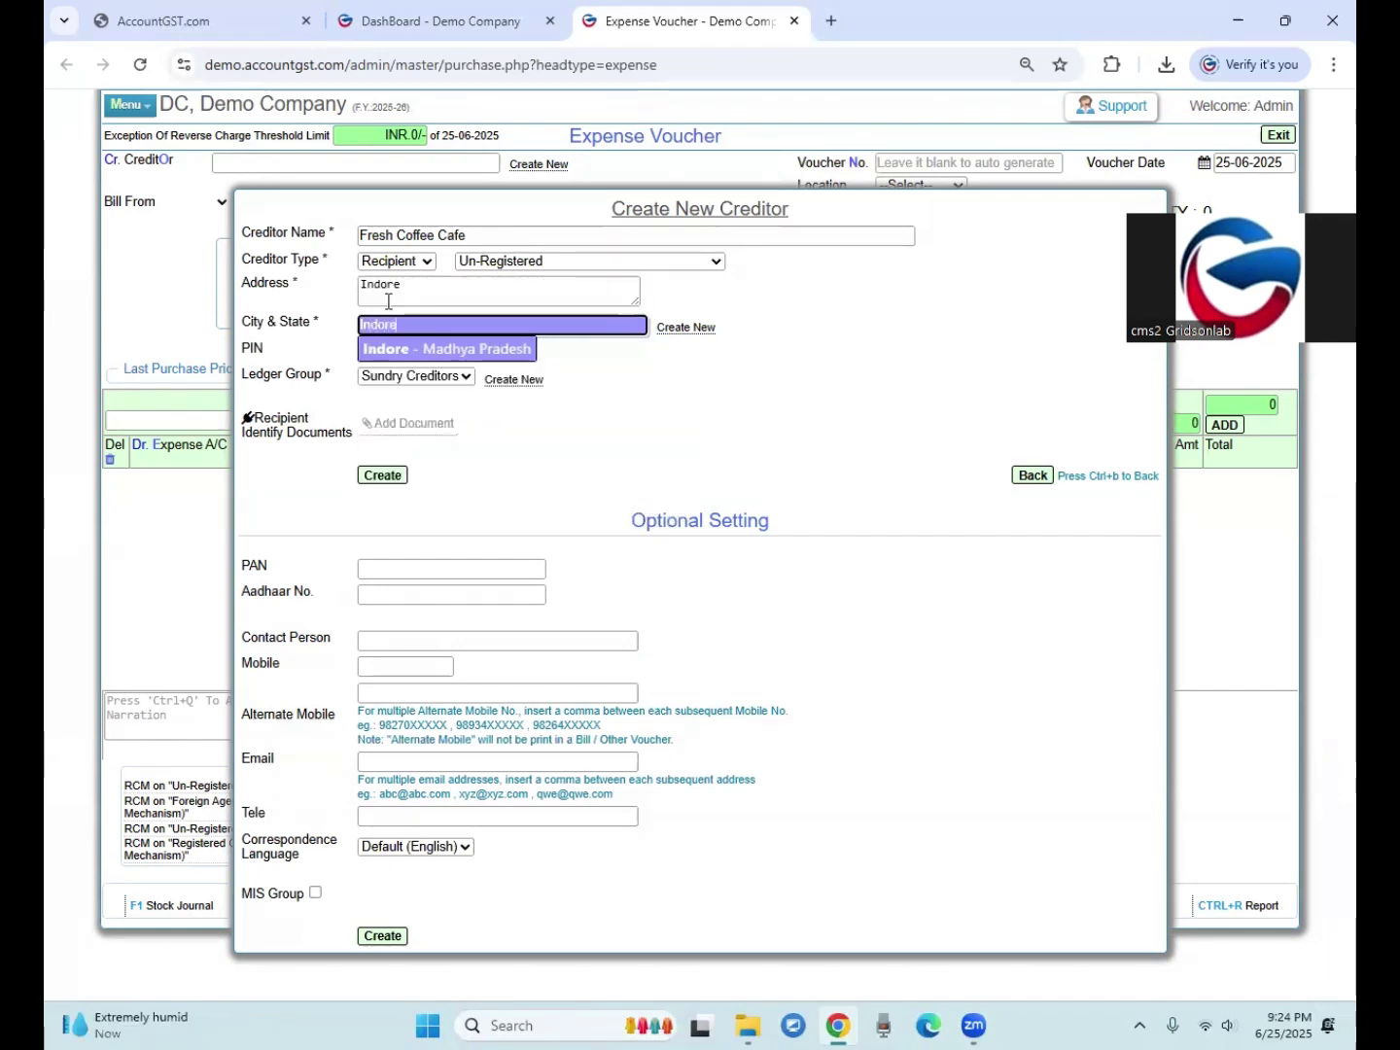
pyautogui.click(372, 349)
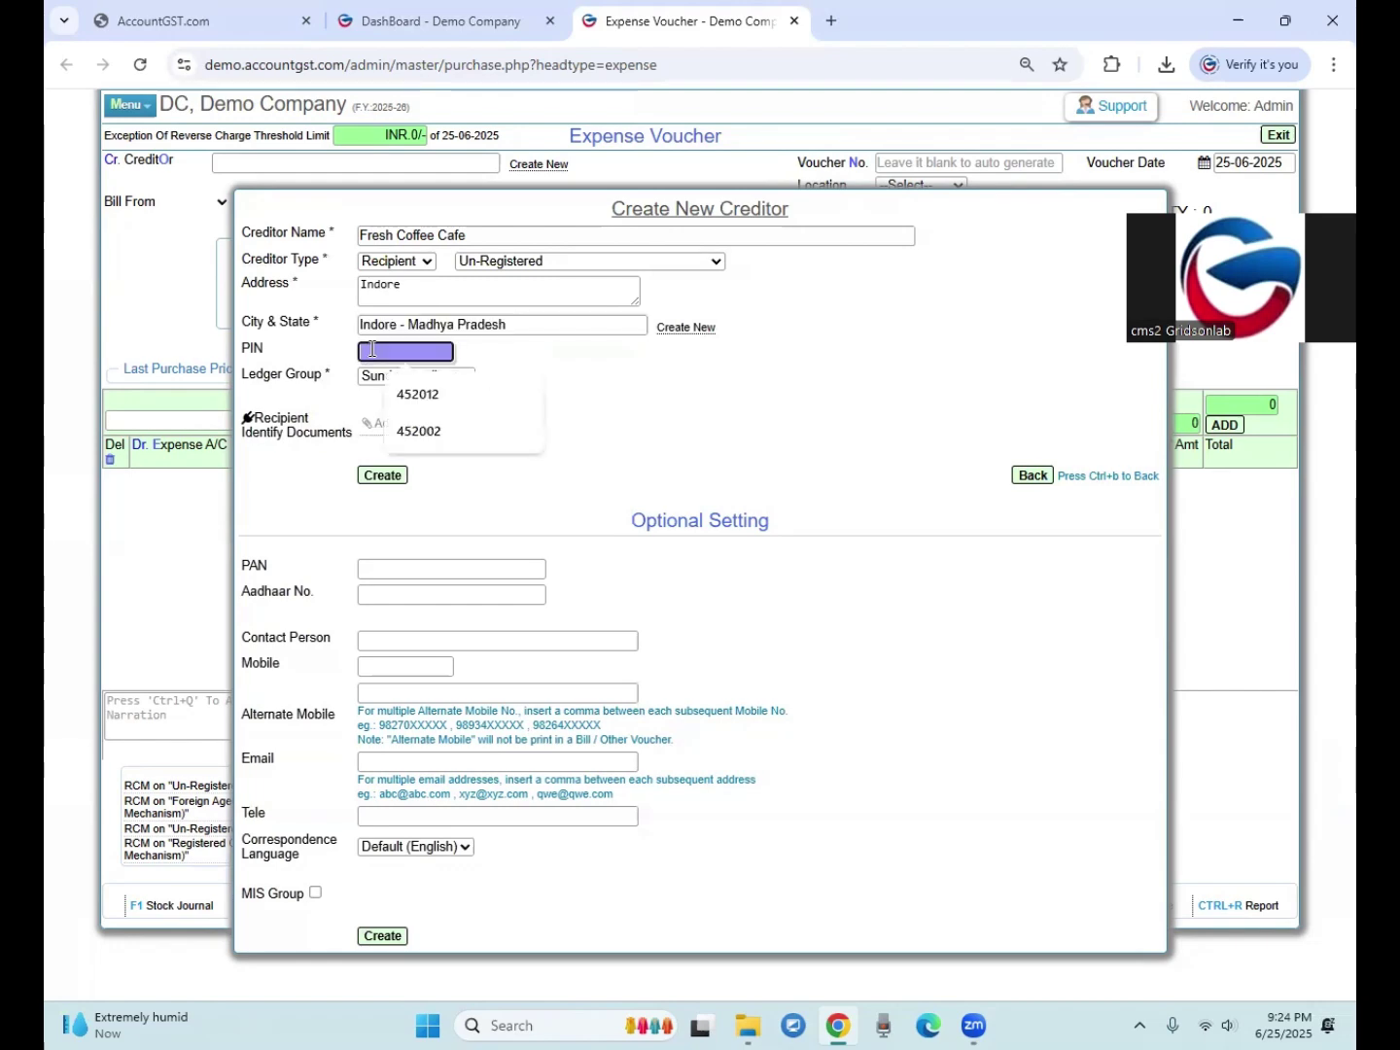
pyautogui.write('452001')
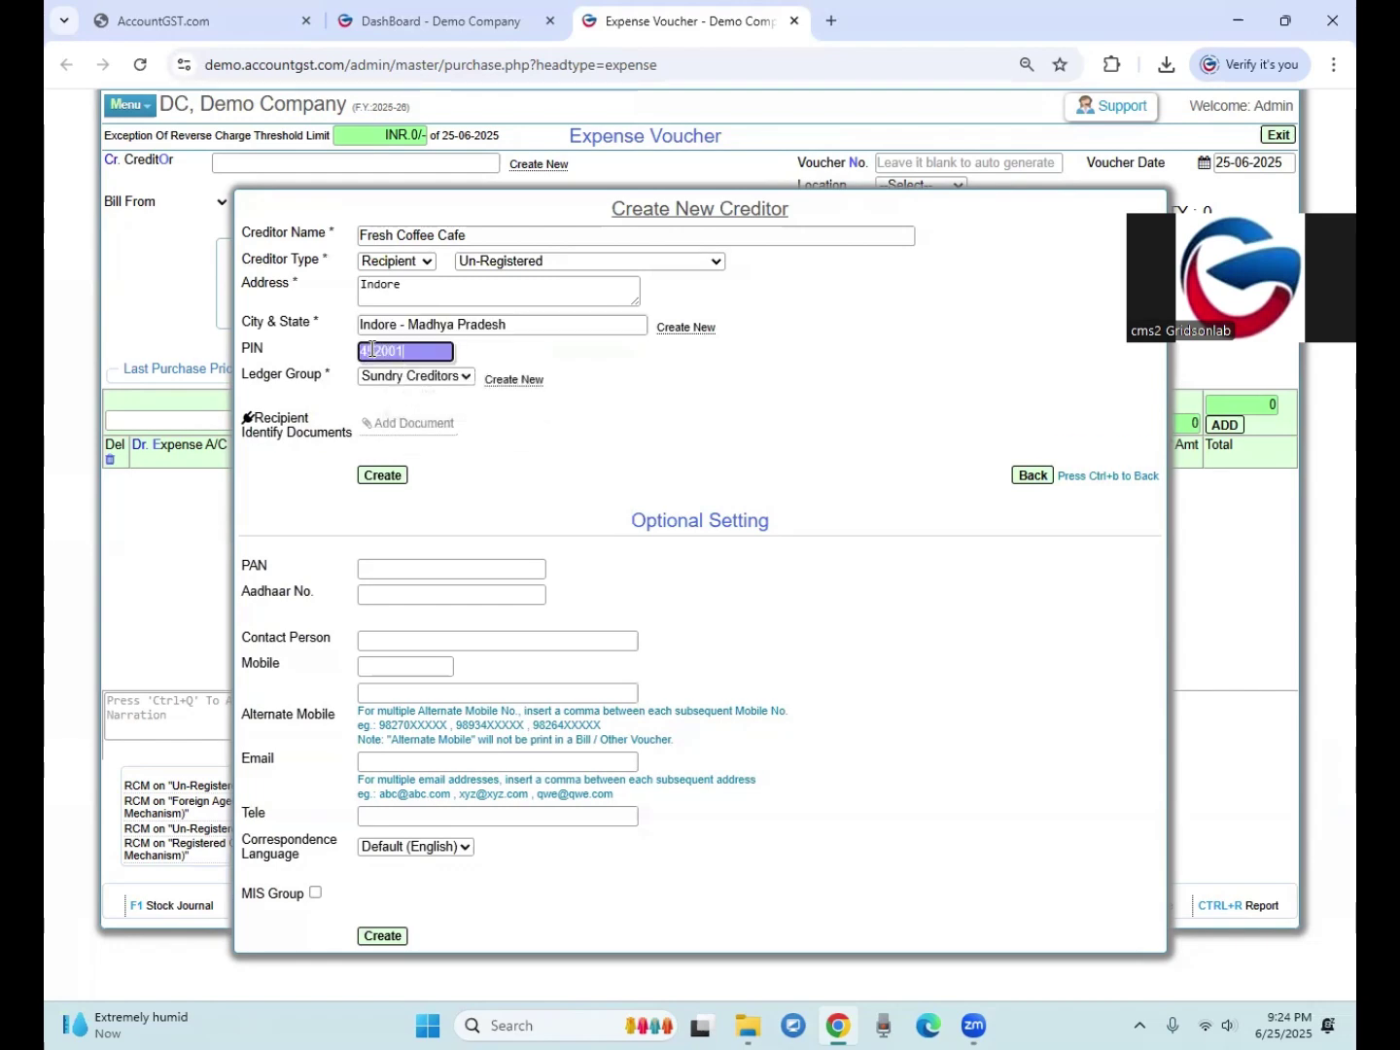
pyautogui.click(382, 474)
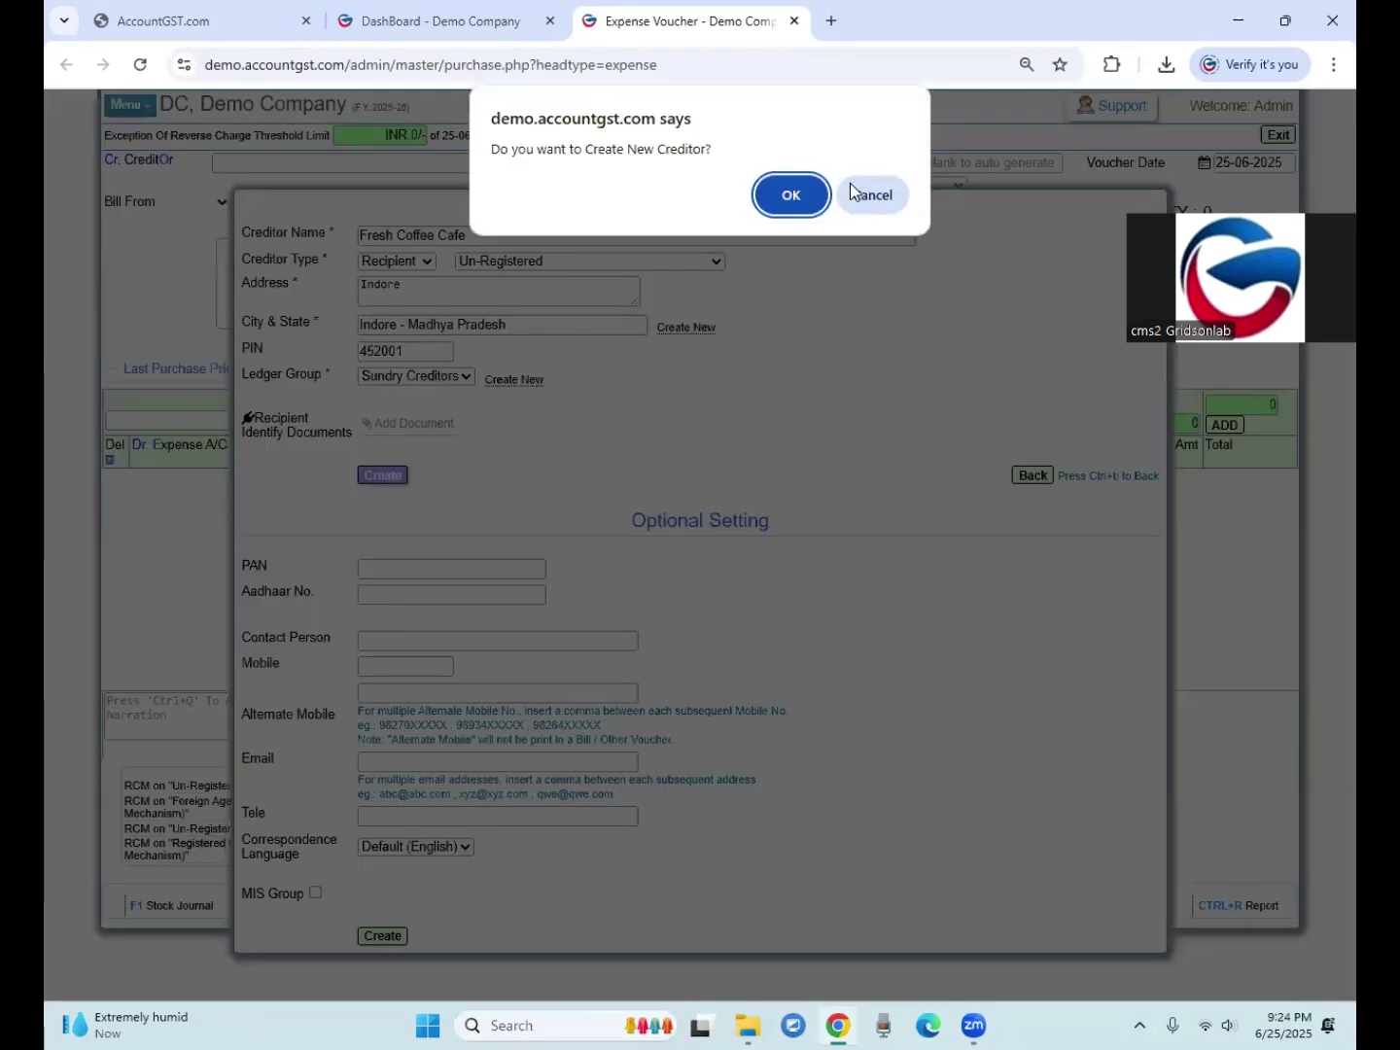
pyautogui.click(787, 197)
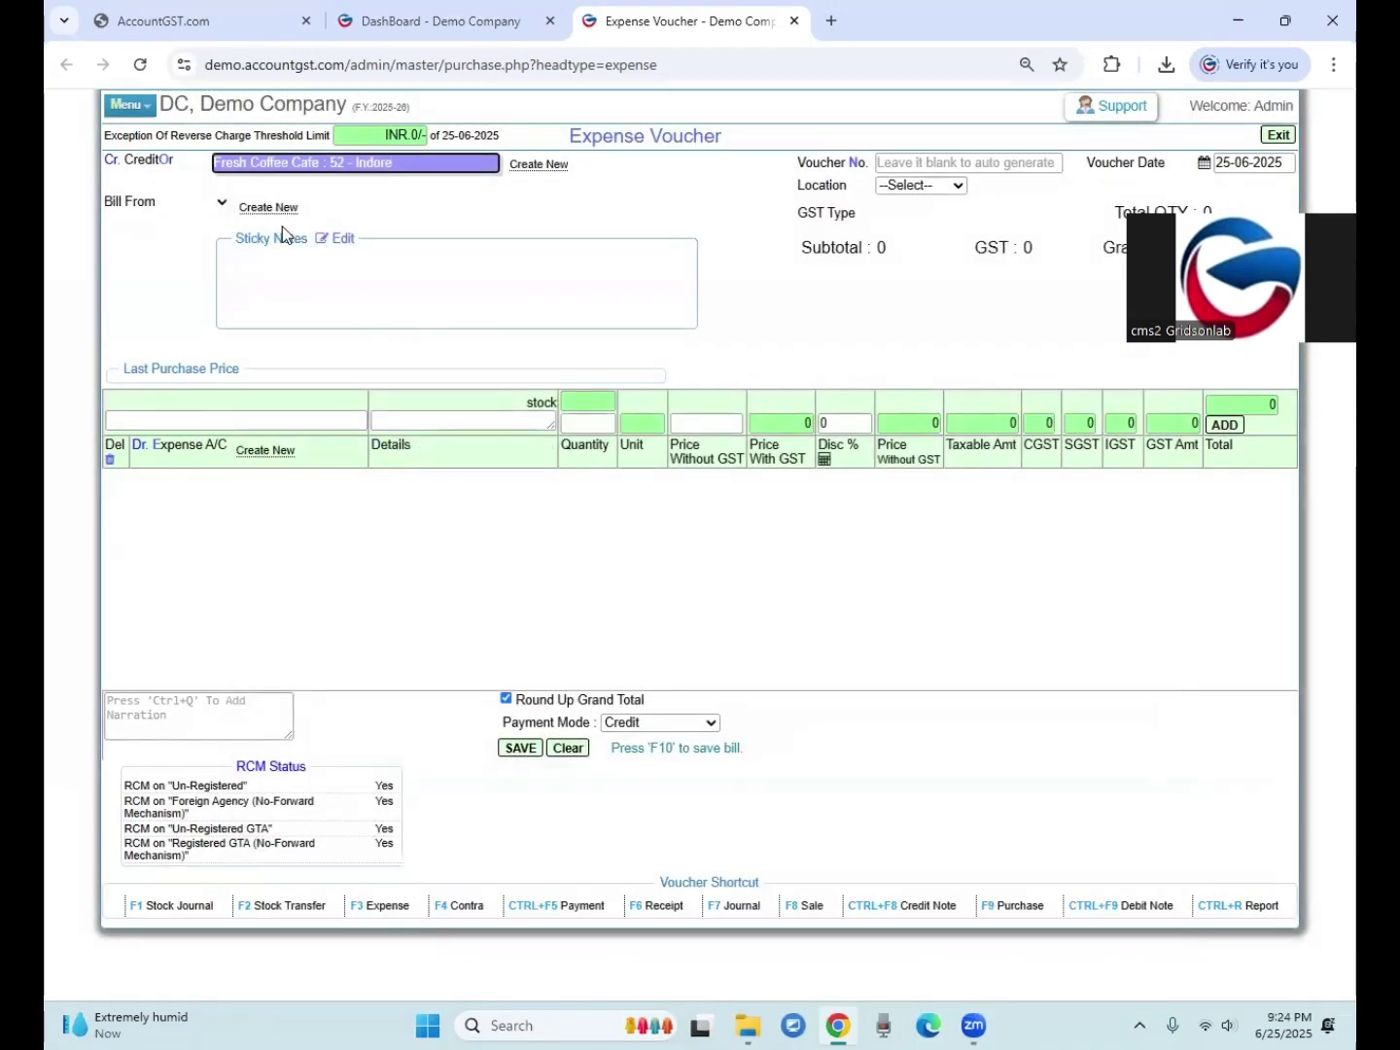
# Step: Load the creditor's details and change the voucher location from Godown-1 to Shop
pyautogui.press('Tab')
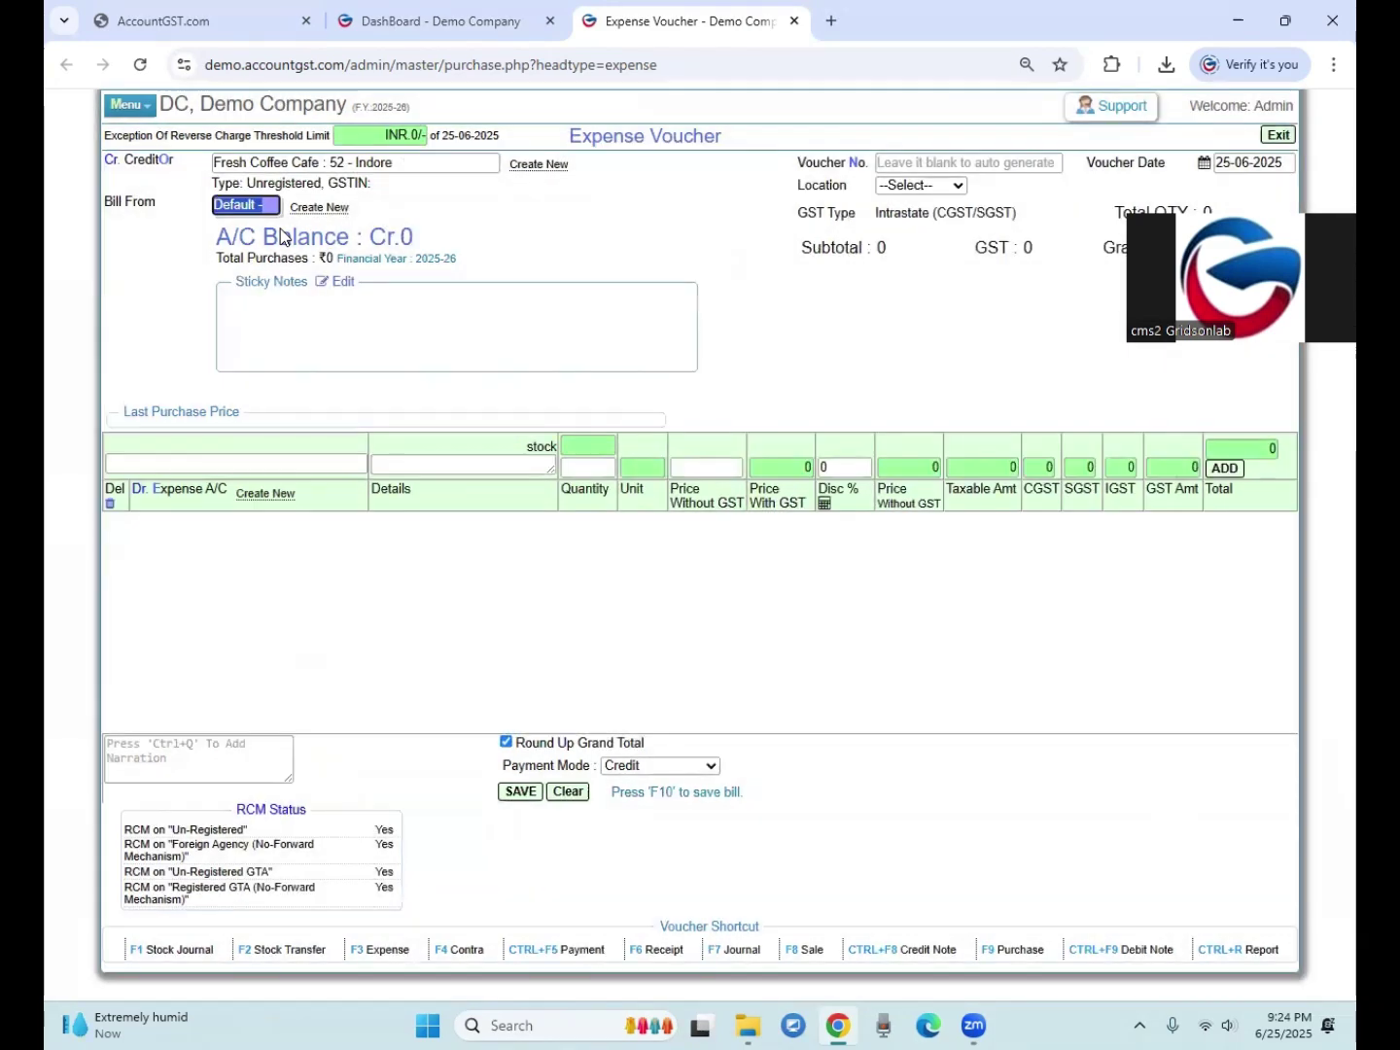
pyautogui.press('Tab')
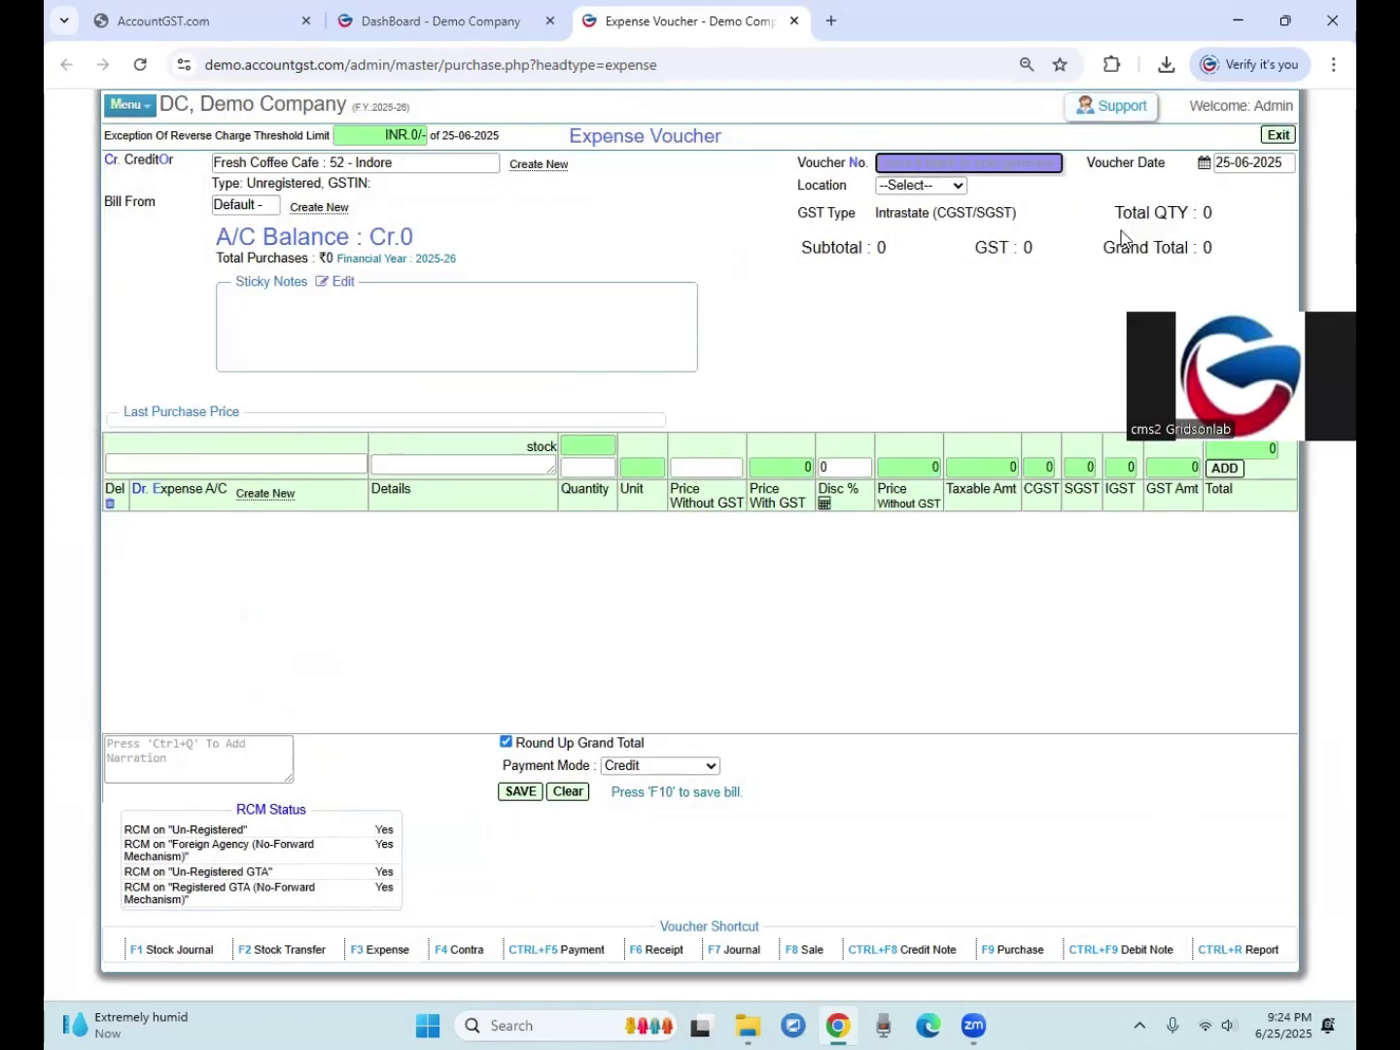
pyautogui.moveTo(819, 160); pyautogui.dragTo(845, 164)
pyautogui.click(912, 163)
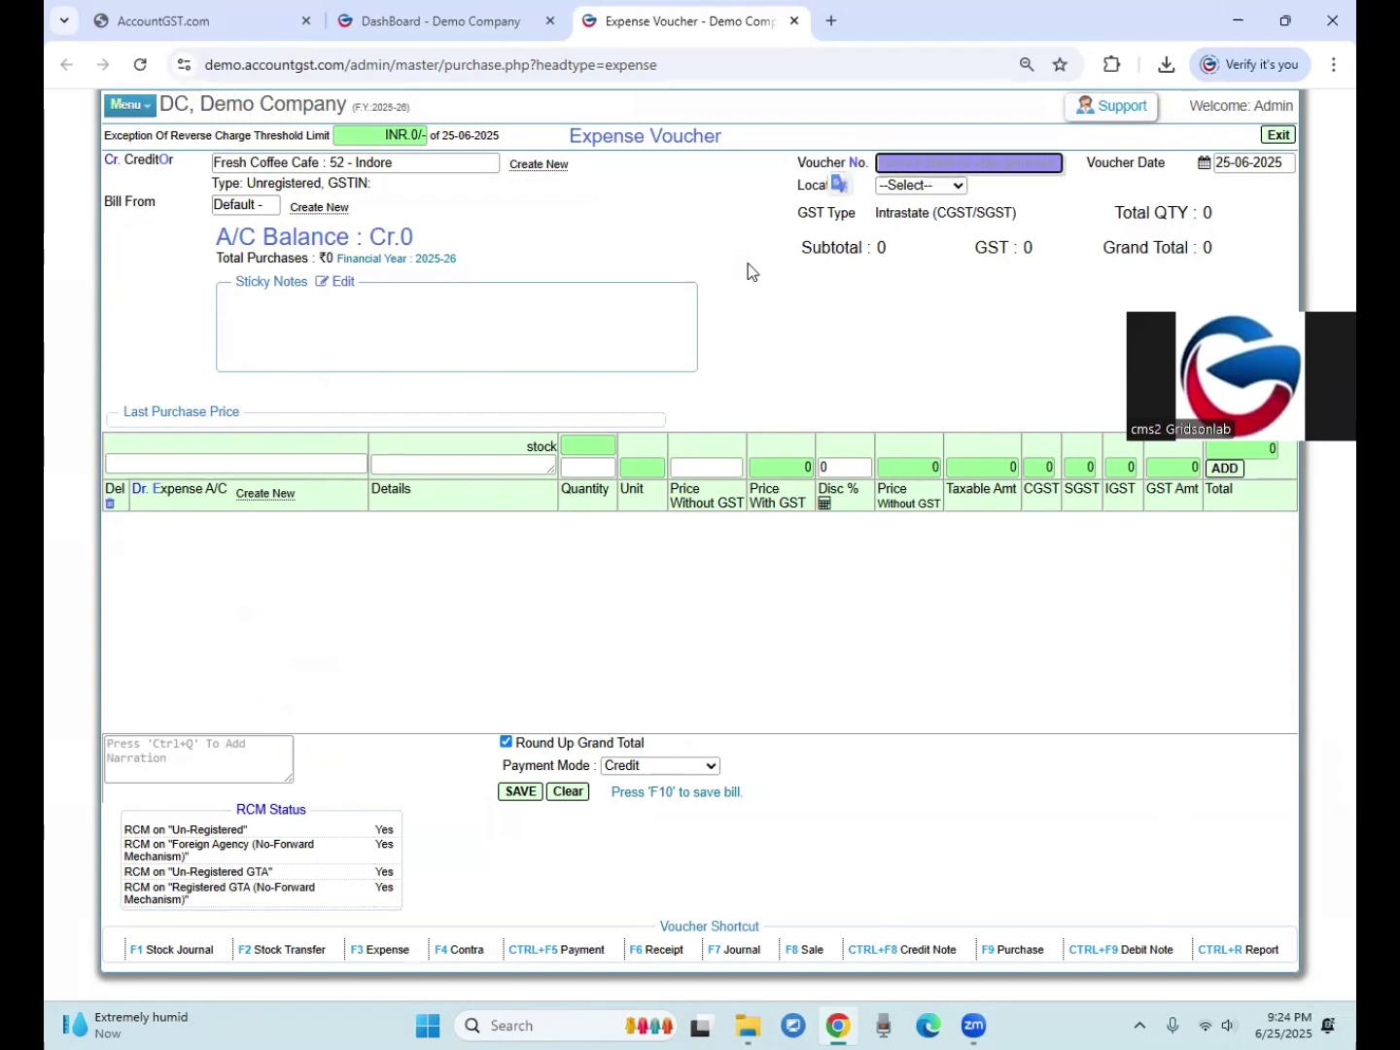
pyautogui.click(900, 187)
pyautogui.click(923, 232)
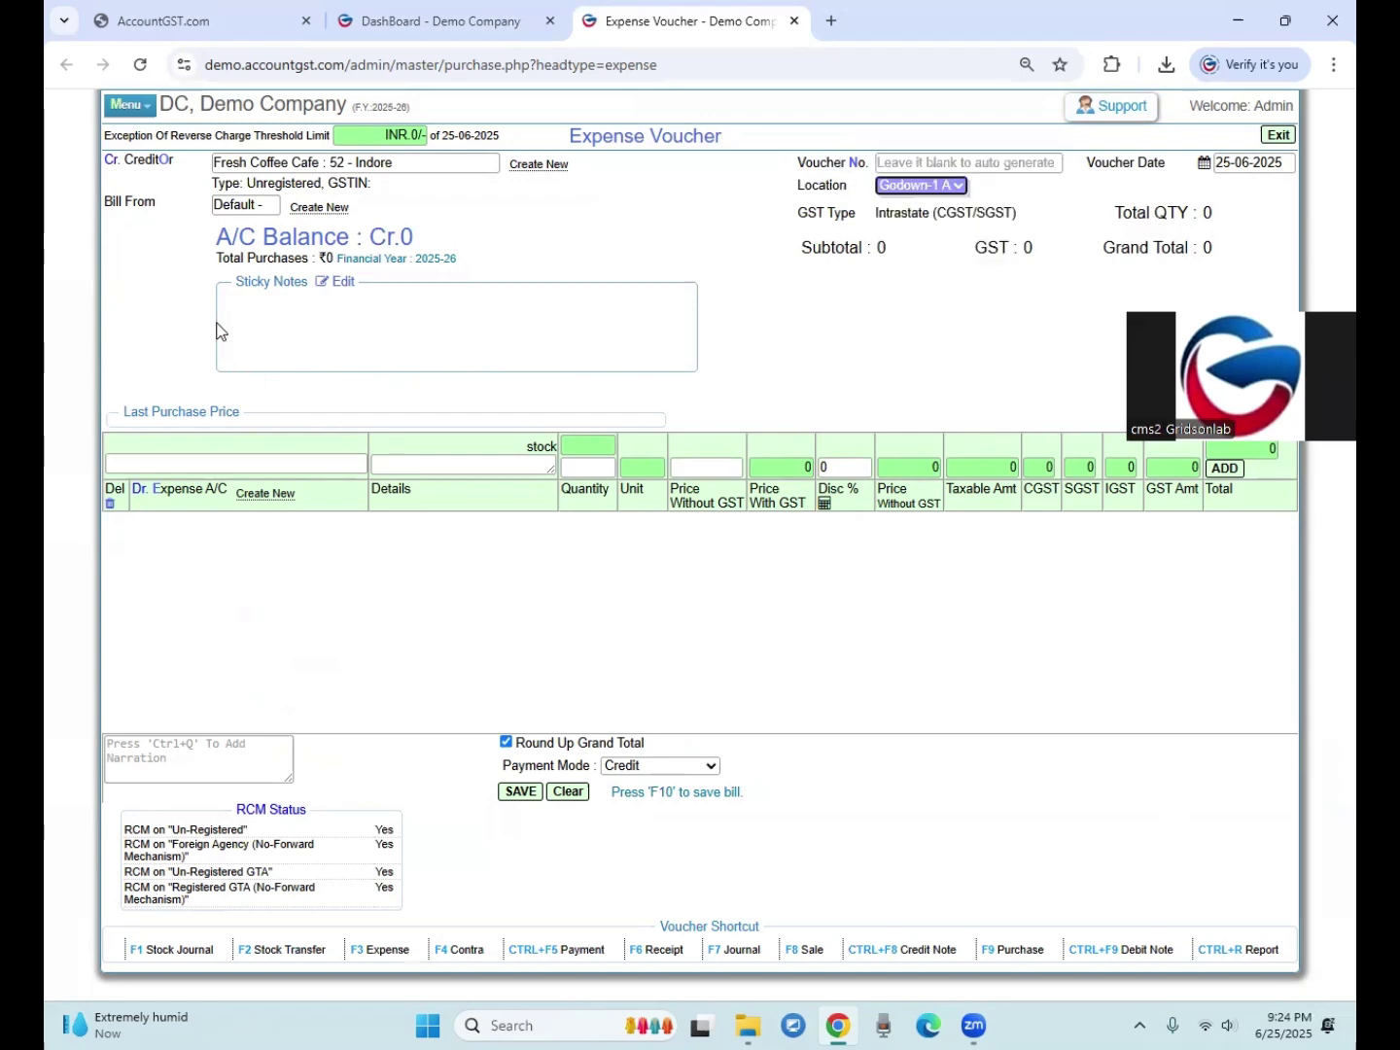
pyautogui.click(896, 187)
pyautogui.click(893, 281)
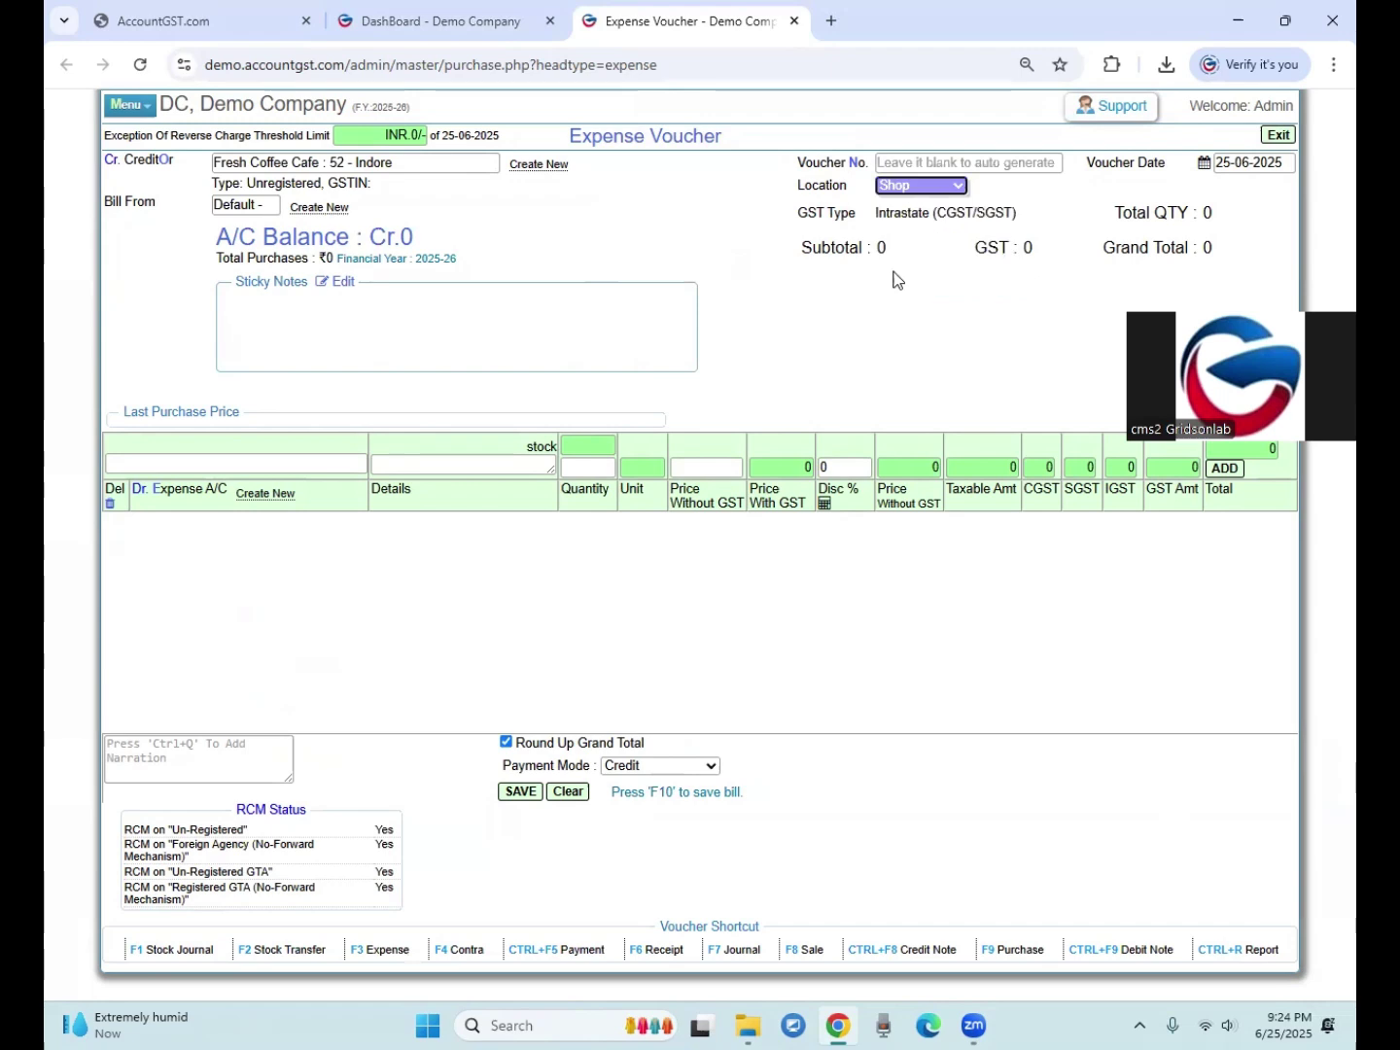
pyautogui.click(135, 462)
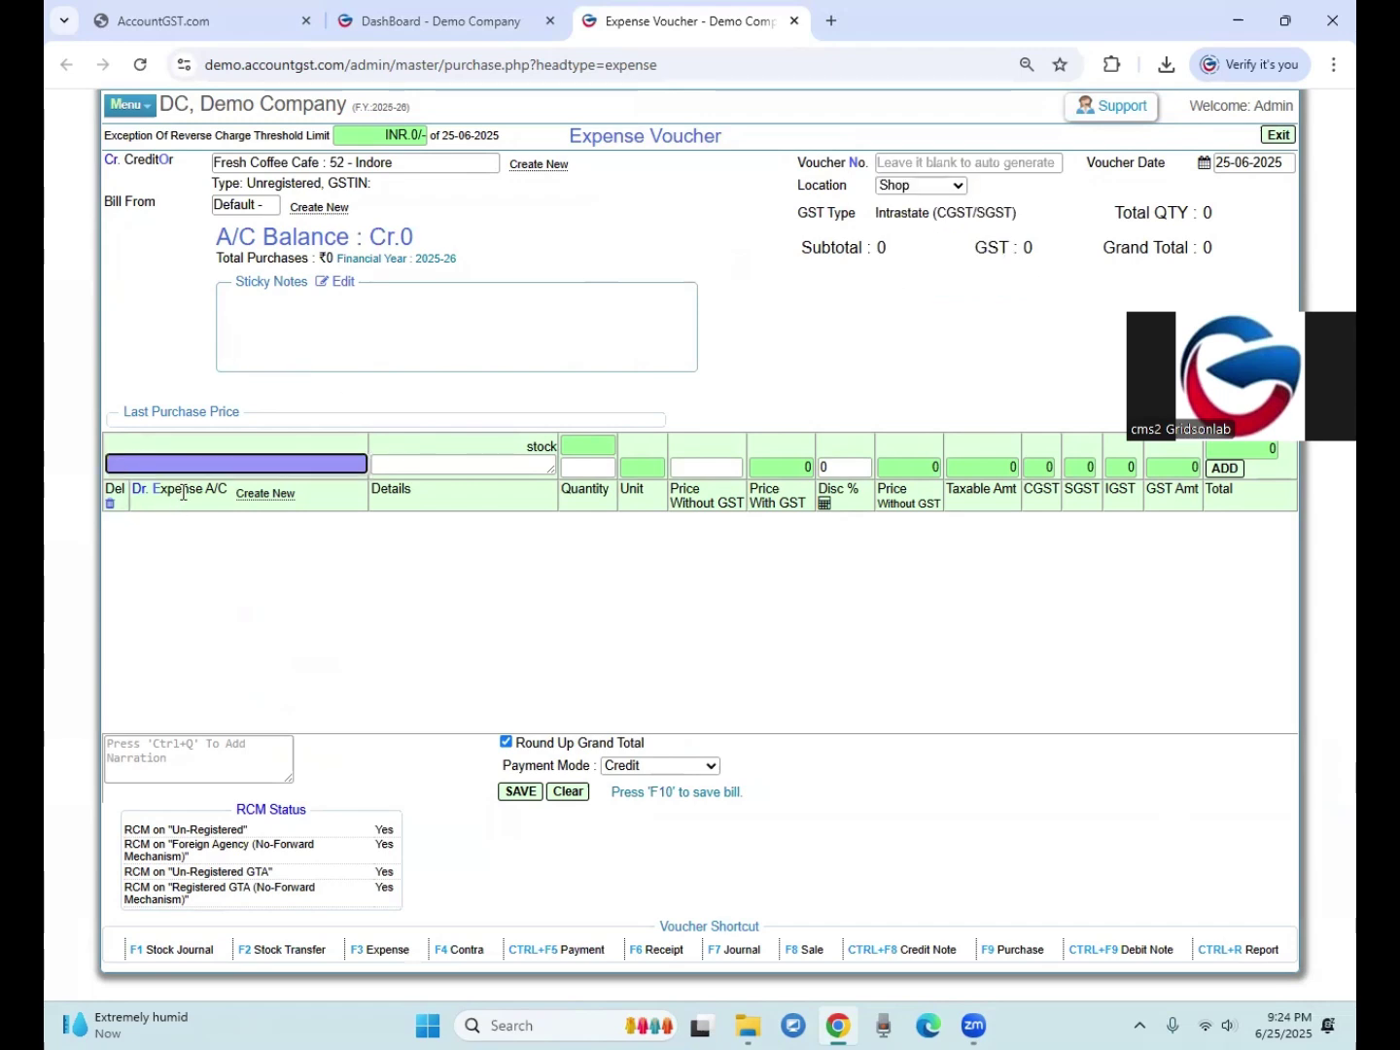
pyautogui.click(278, 523)
# Step: Start a new expense account named 'Office Food and Beverage (18 % No ITC)'
pyautogui.click(266, 493)
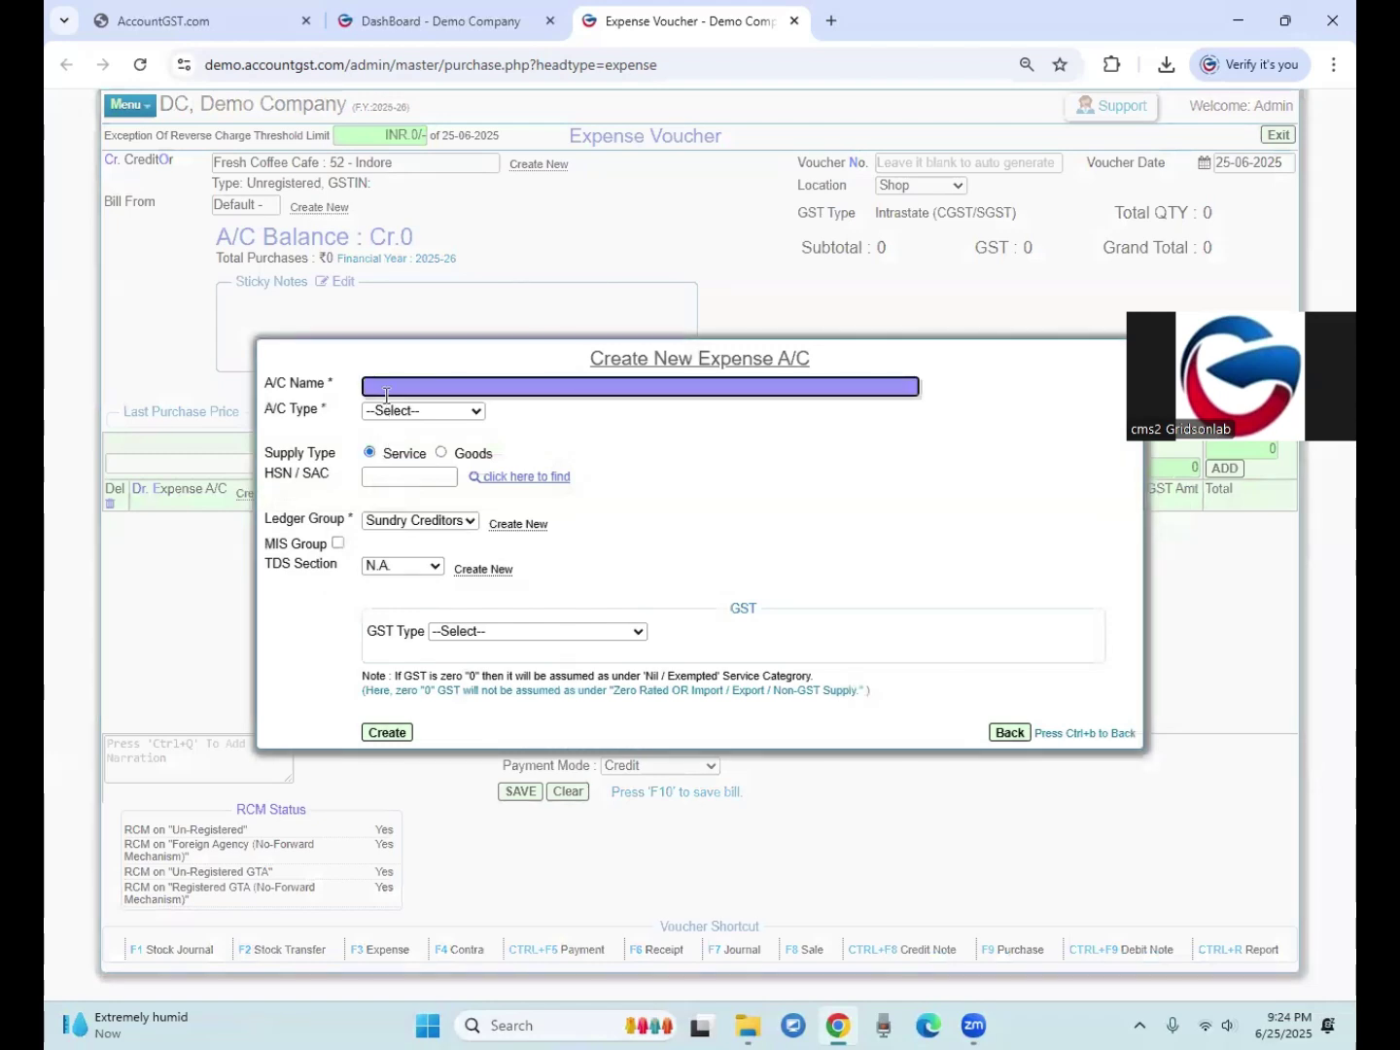
pyautogui.write('q')
pyautogui.write('ffice ')
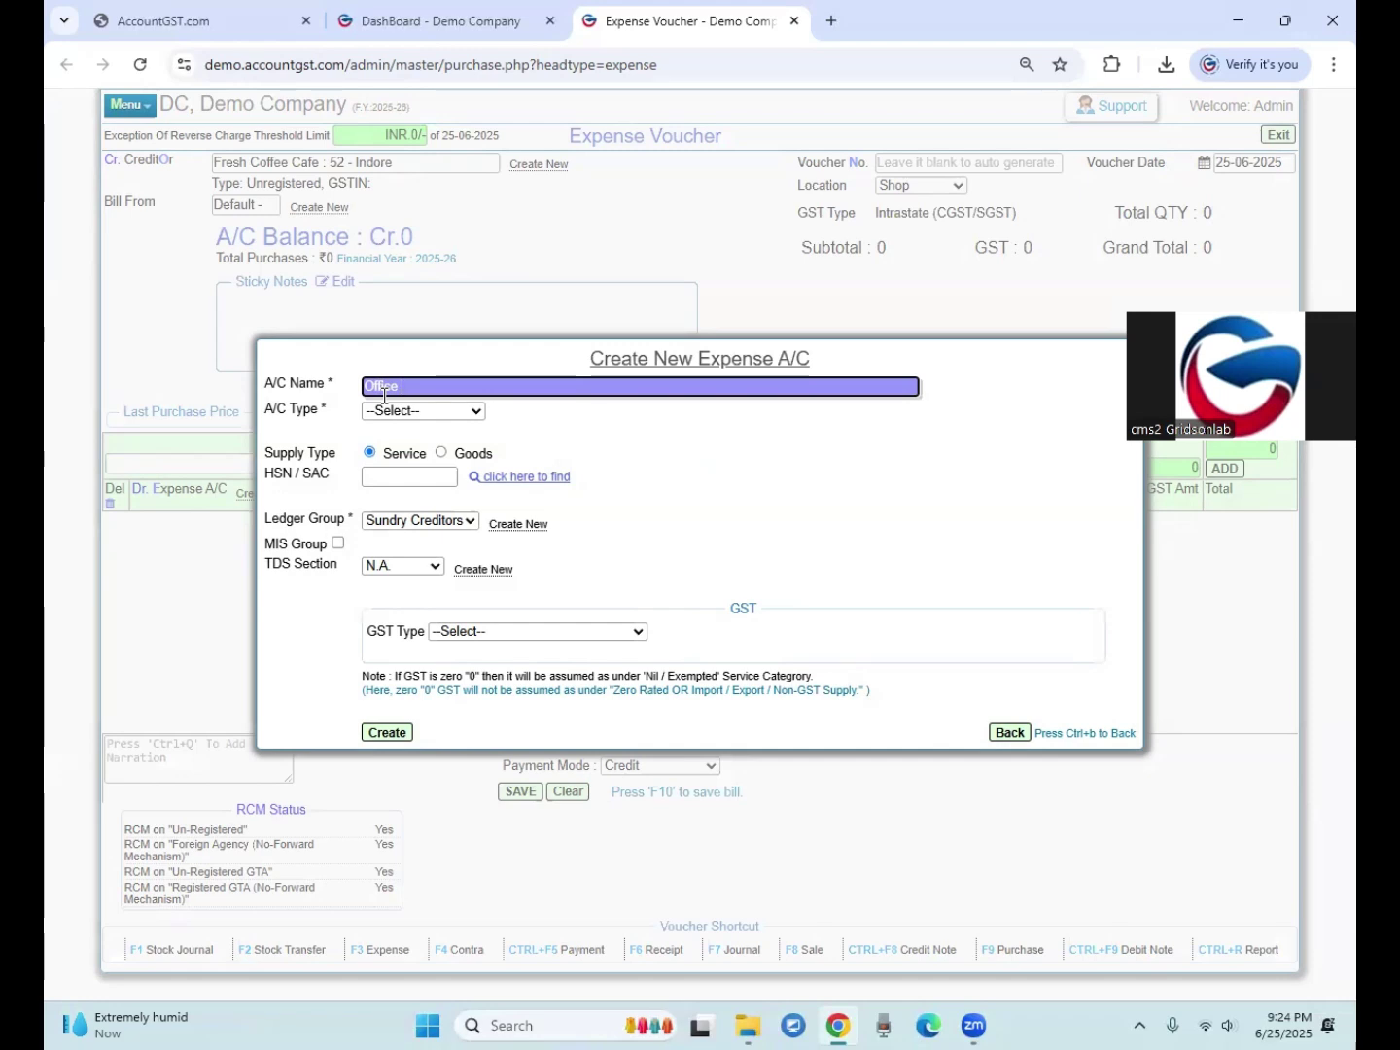
pyautogui.write('Food and Be')
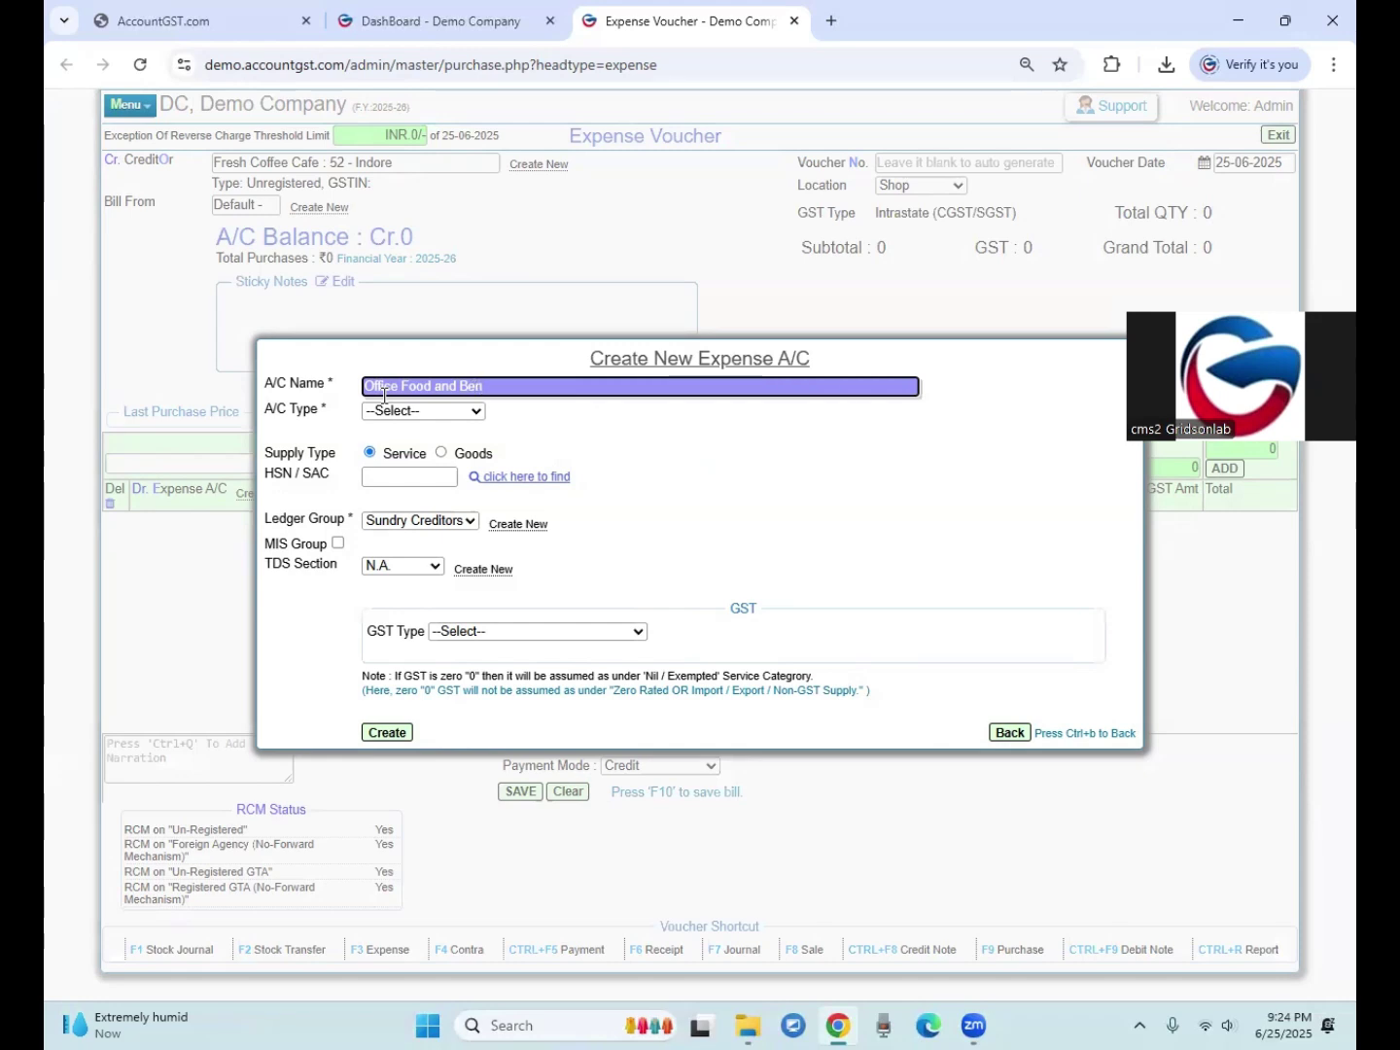
pyautogui.write('verag')
pyautogui.write('18 %')
pyautogui.write('No (')
pyautogui.moveTo(384, 393); pyautogui.dragTo(524, 369)
pyautogui.press('Right')
pyautogui.write('(')
pyautogui.press('End')
pyautogui.write(')')
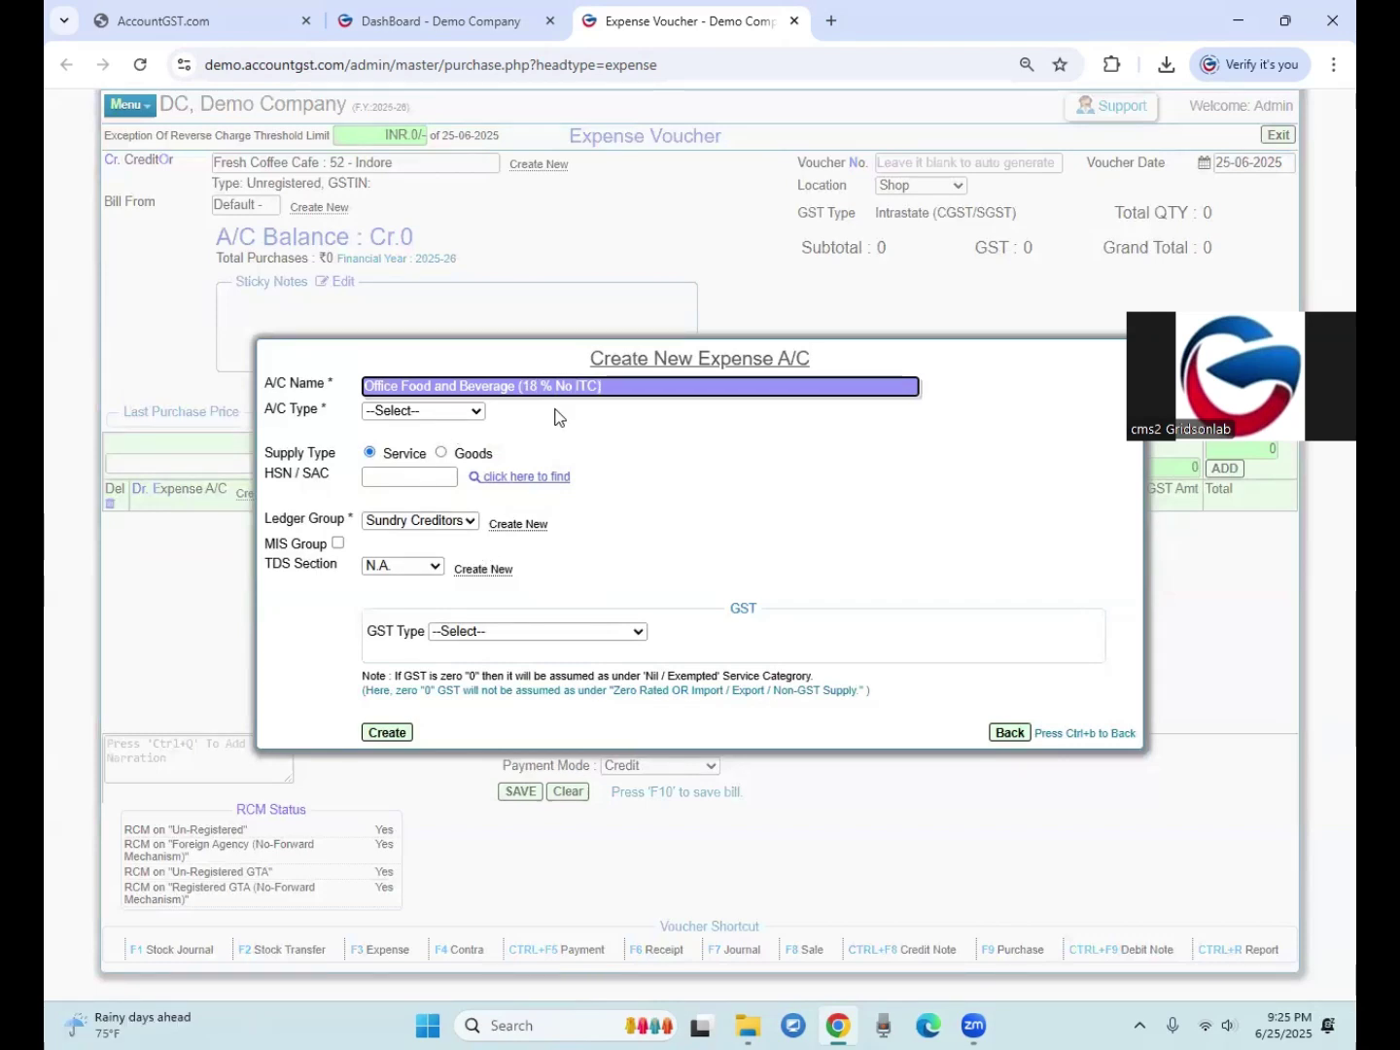
# Step: Set the account type to In-Direct Expense with SAC 9518 and ledger group Indirect Expenses
pyautogui.click(433, 412)
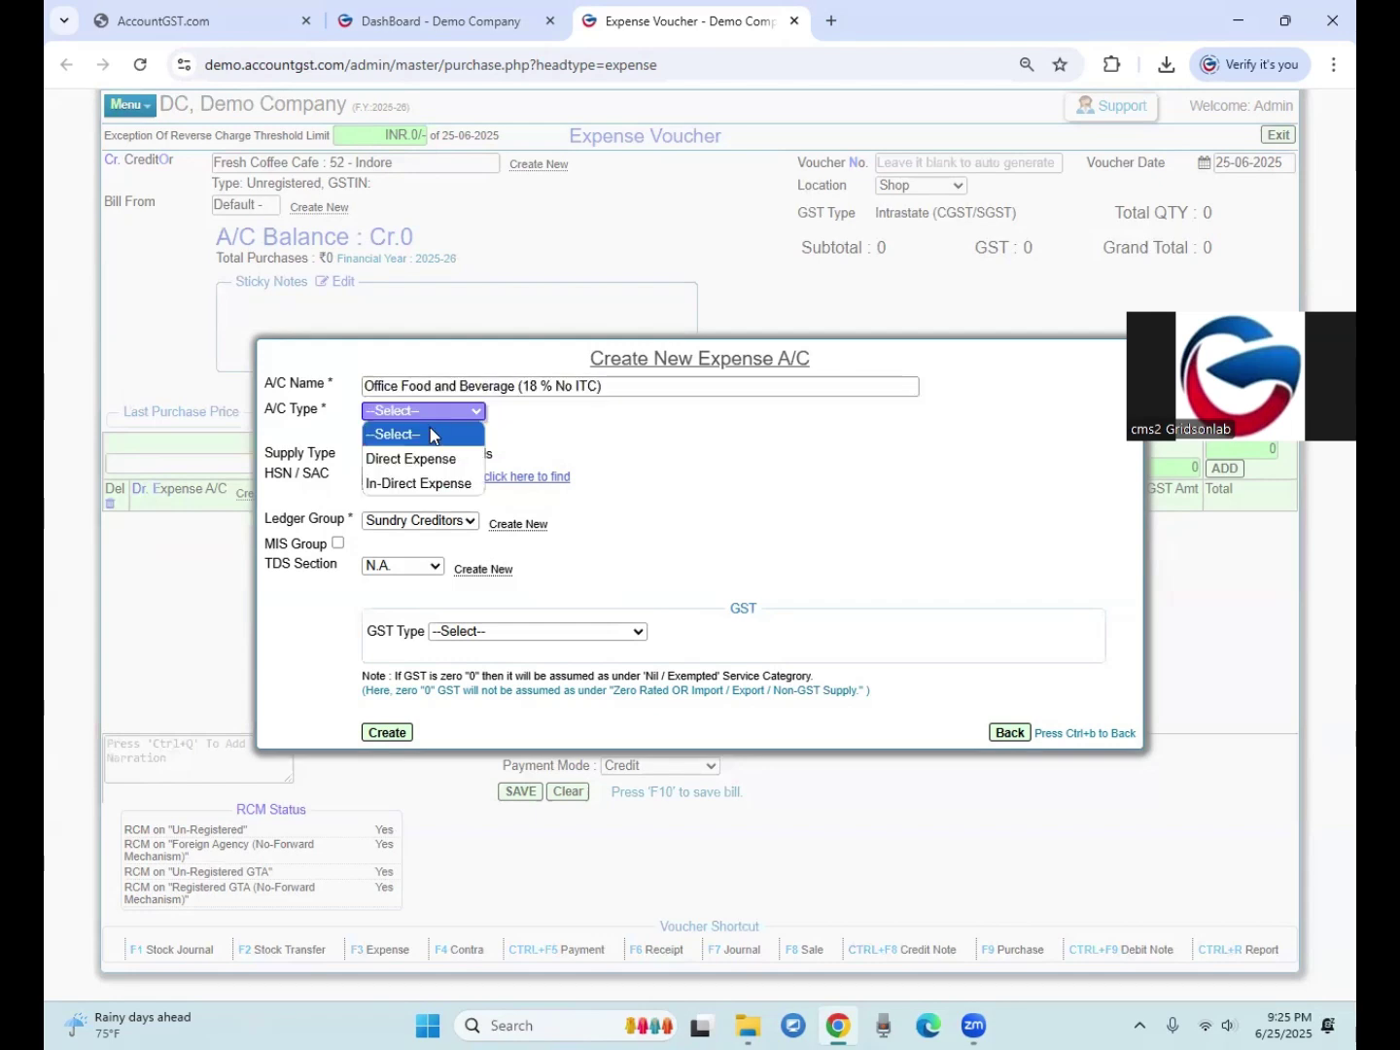
pyautogui.click(407, 486)
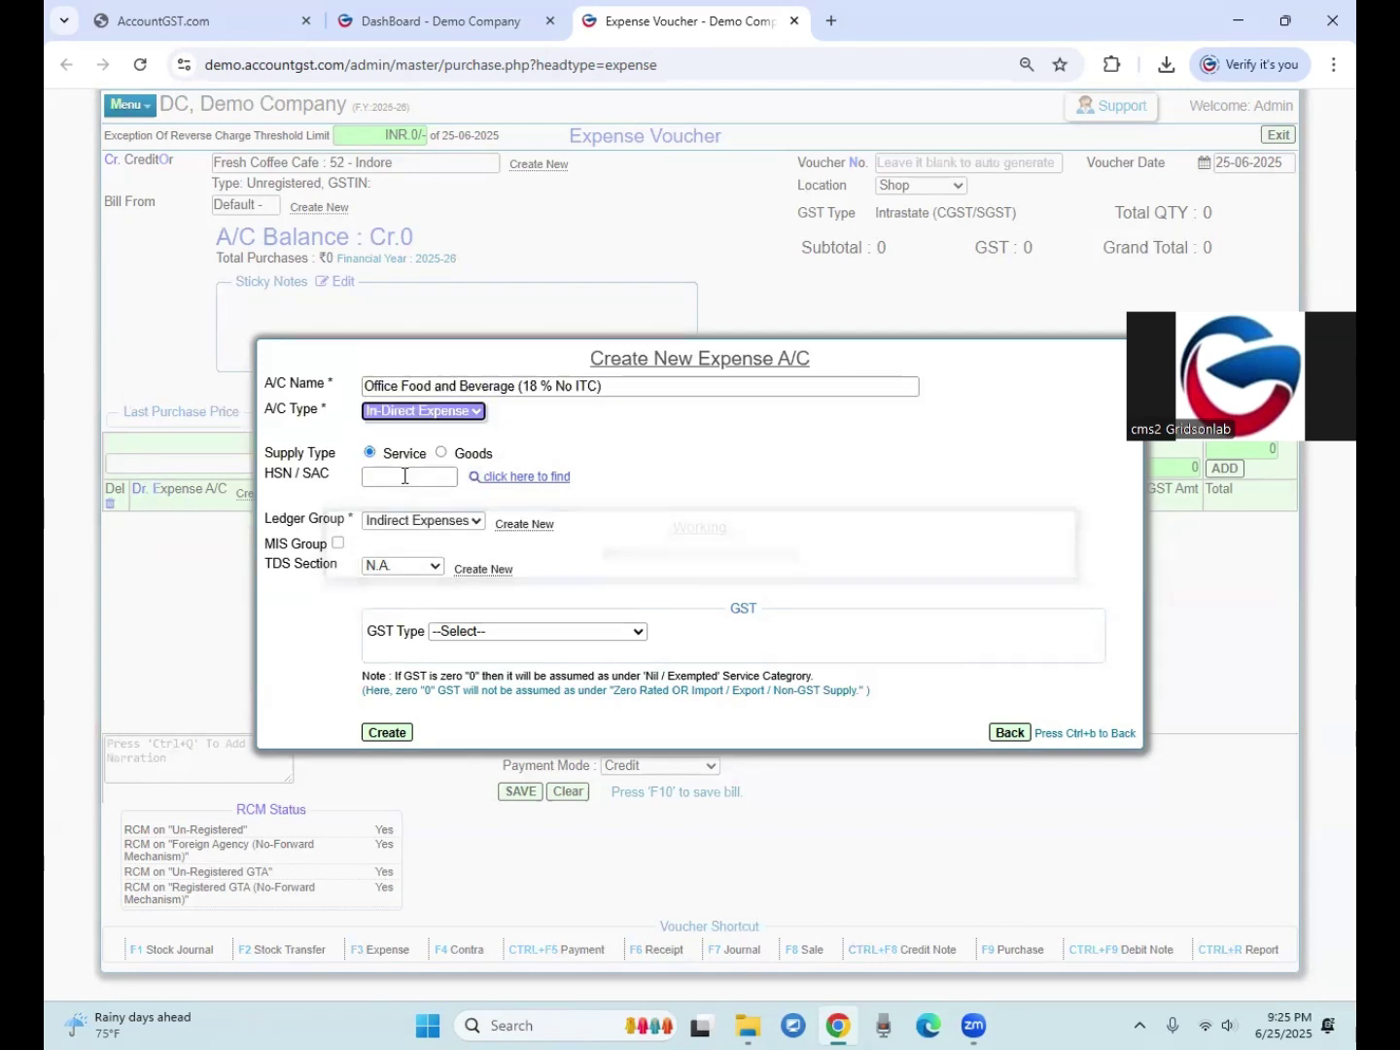
pyautogui.click(376, 481)
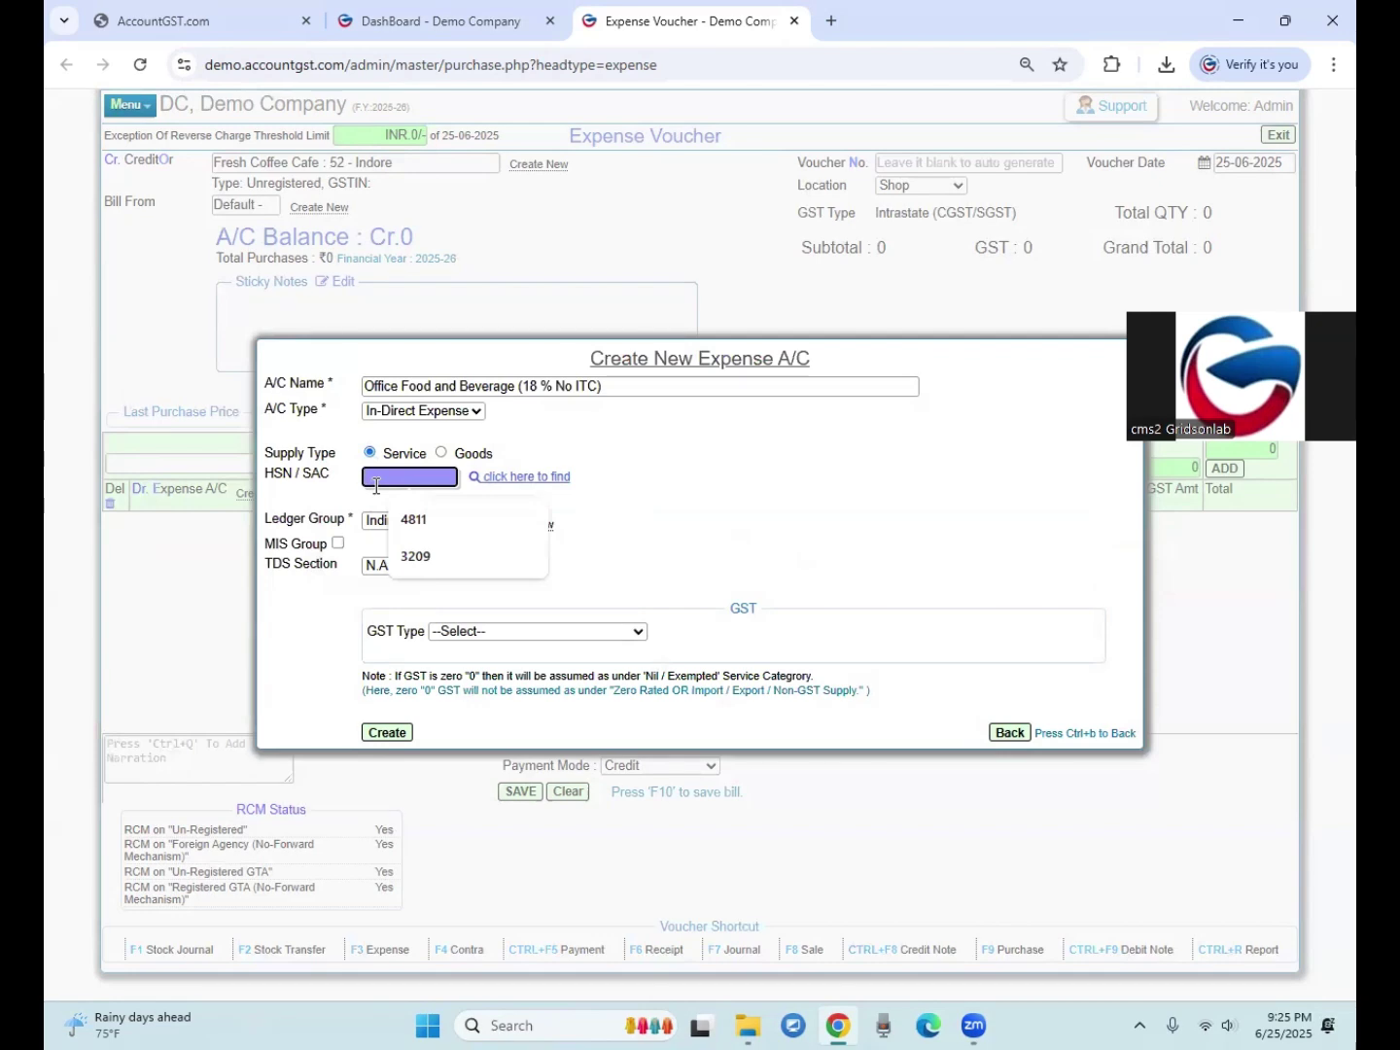
pyautogui.write('9963')
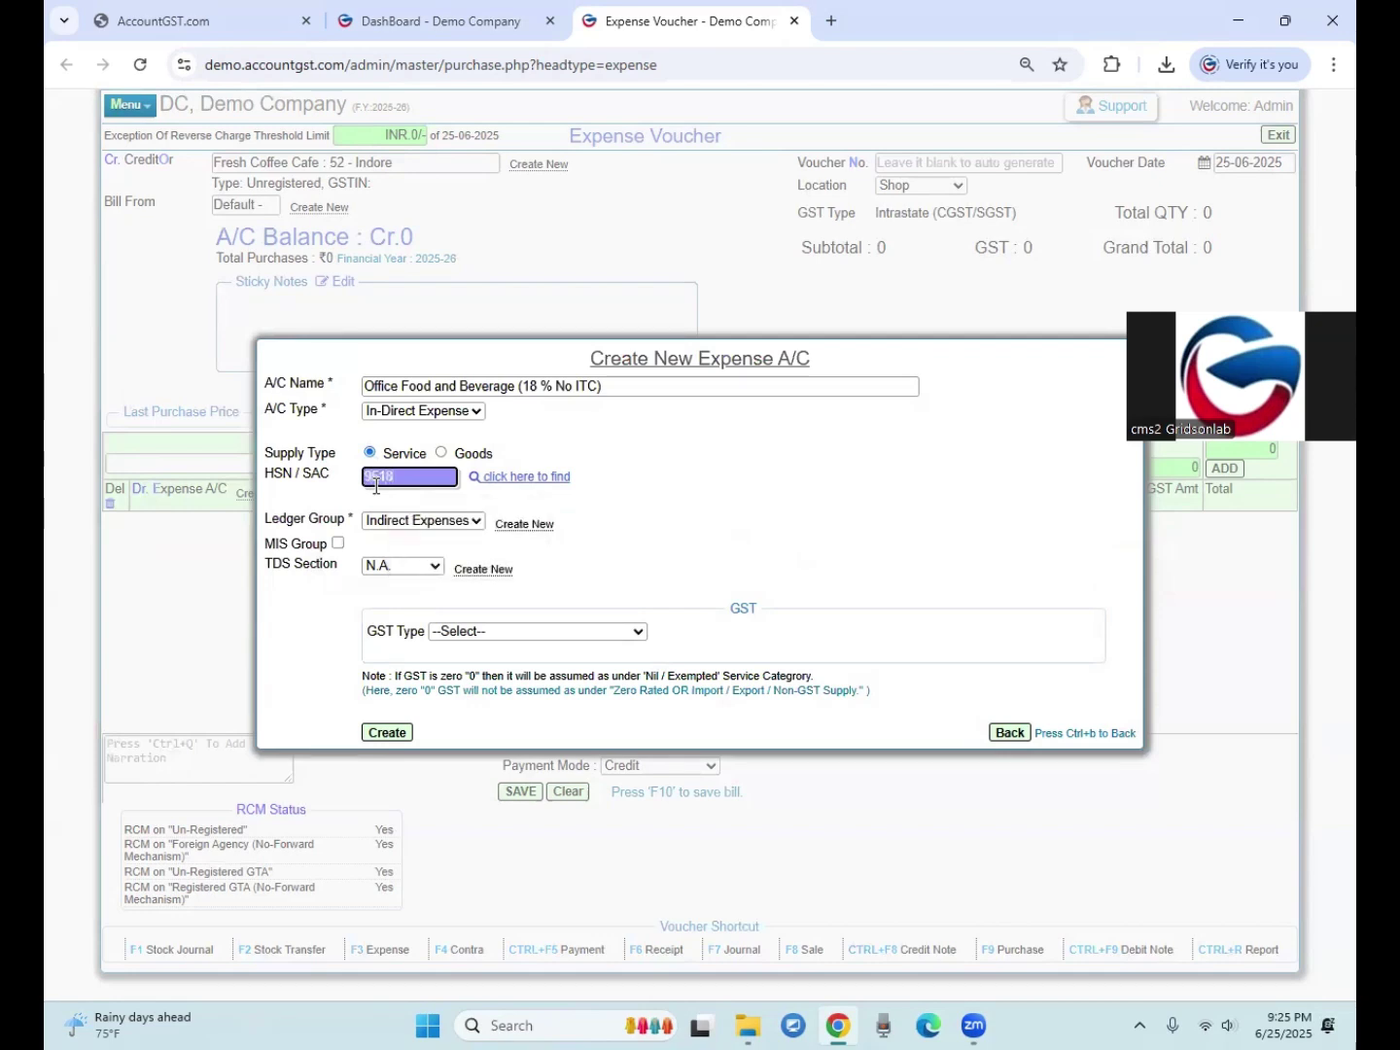
pyautogui.press('Tab')
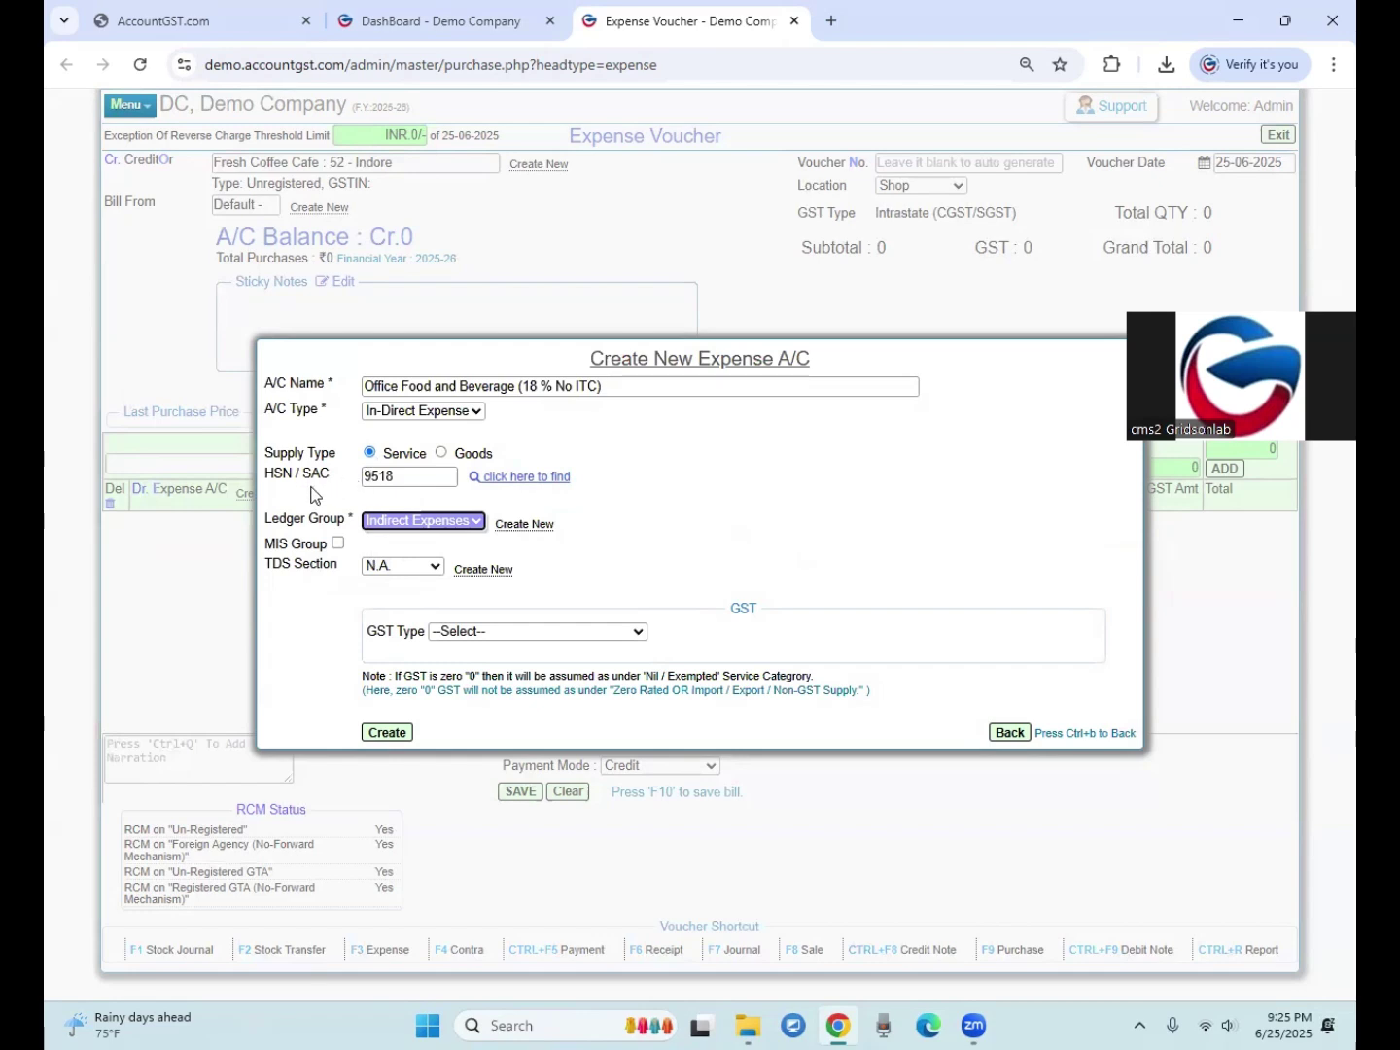
pyautogui.doubleClick(381, 477)
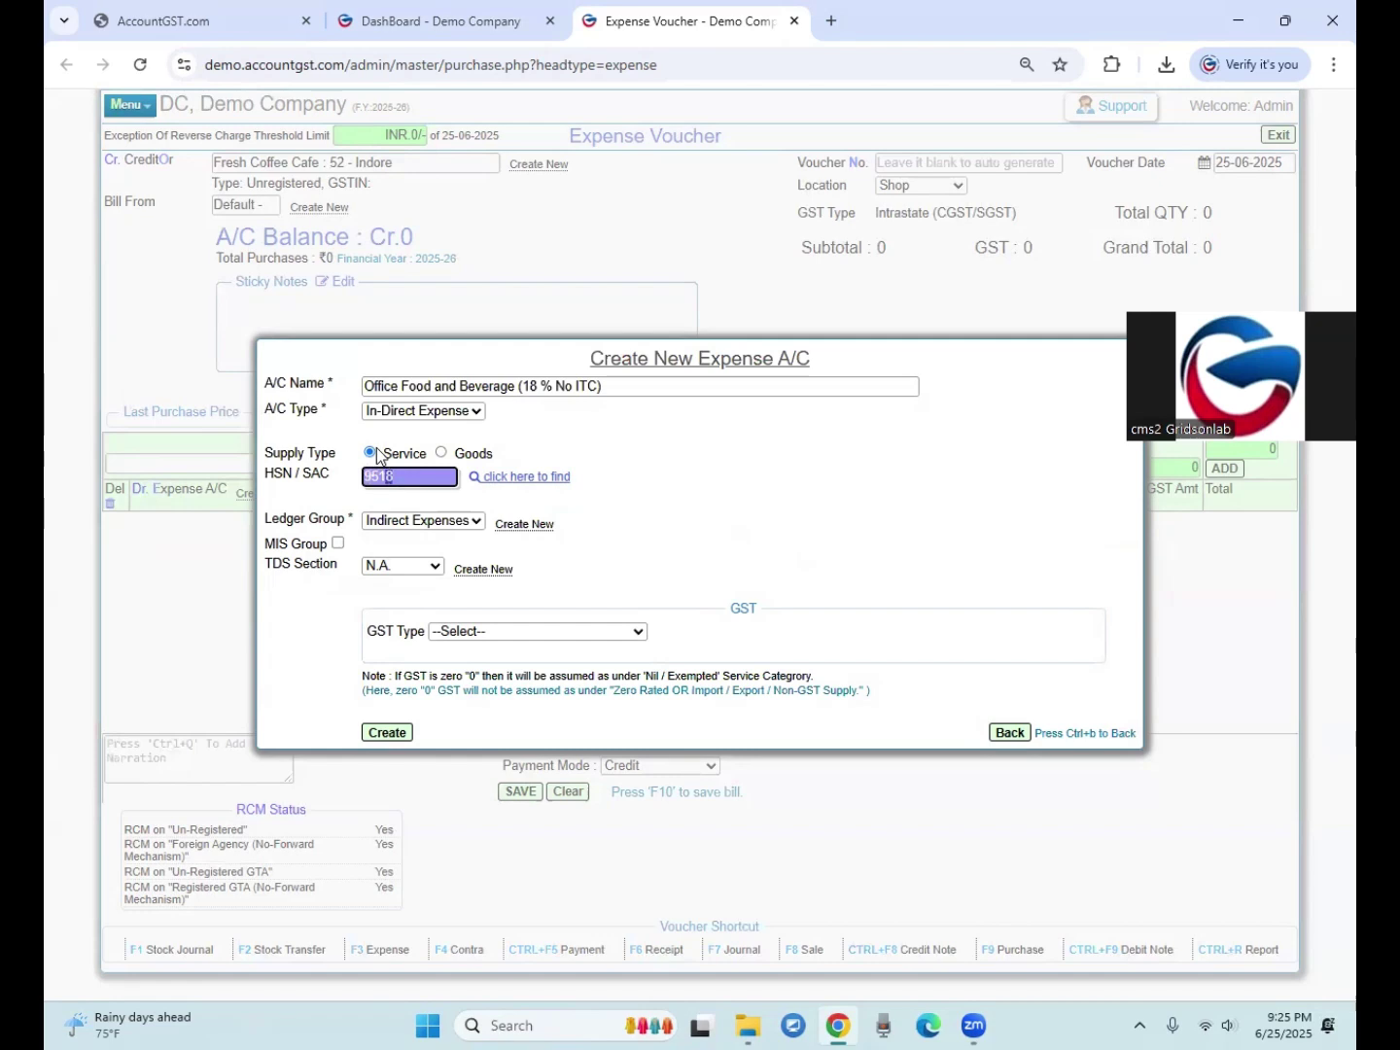
pyautogui.click(335, 503)
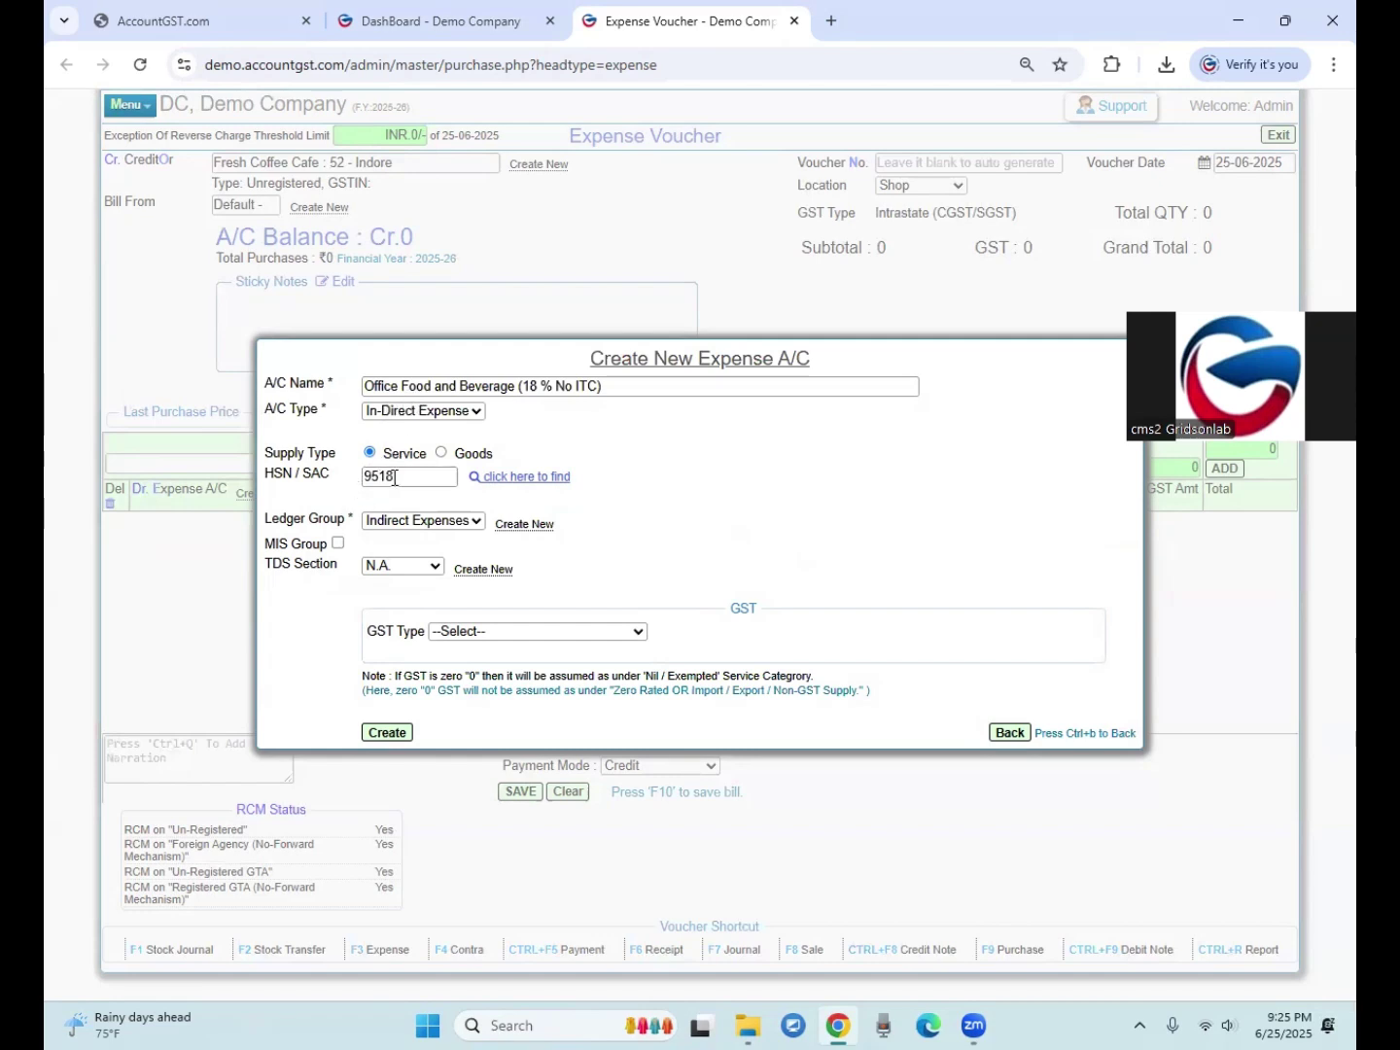
pyautogui.click(386, 522)
pyautogui.click(385, 521)
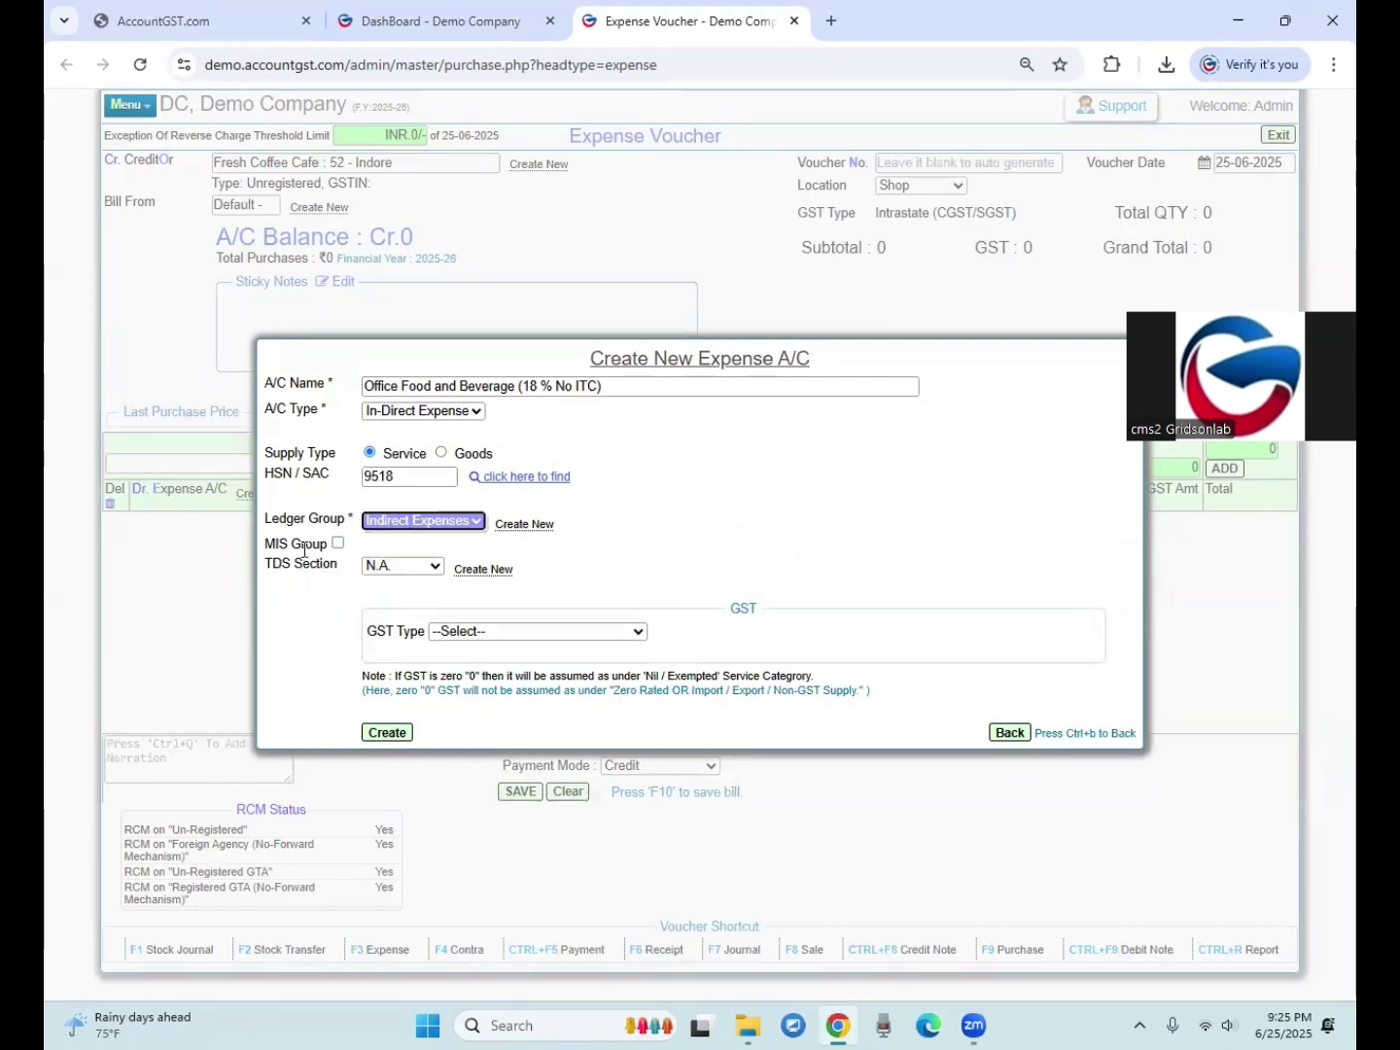
pyautogui.moveTo(373, 636); pyautogui.dragTo(398, 632)
pyautogui.click(457, 634)
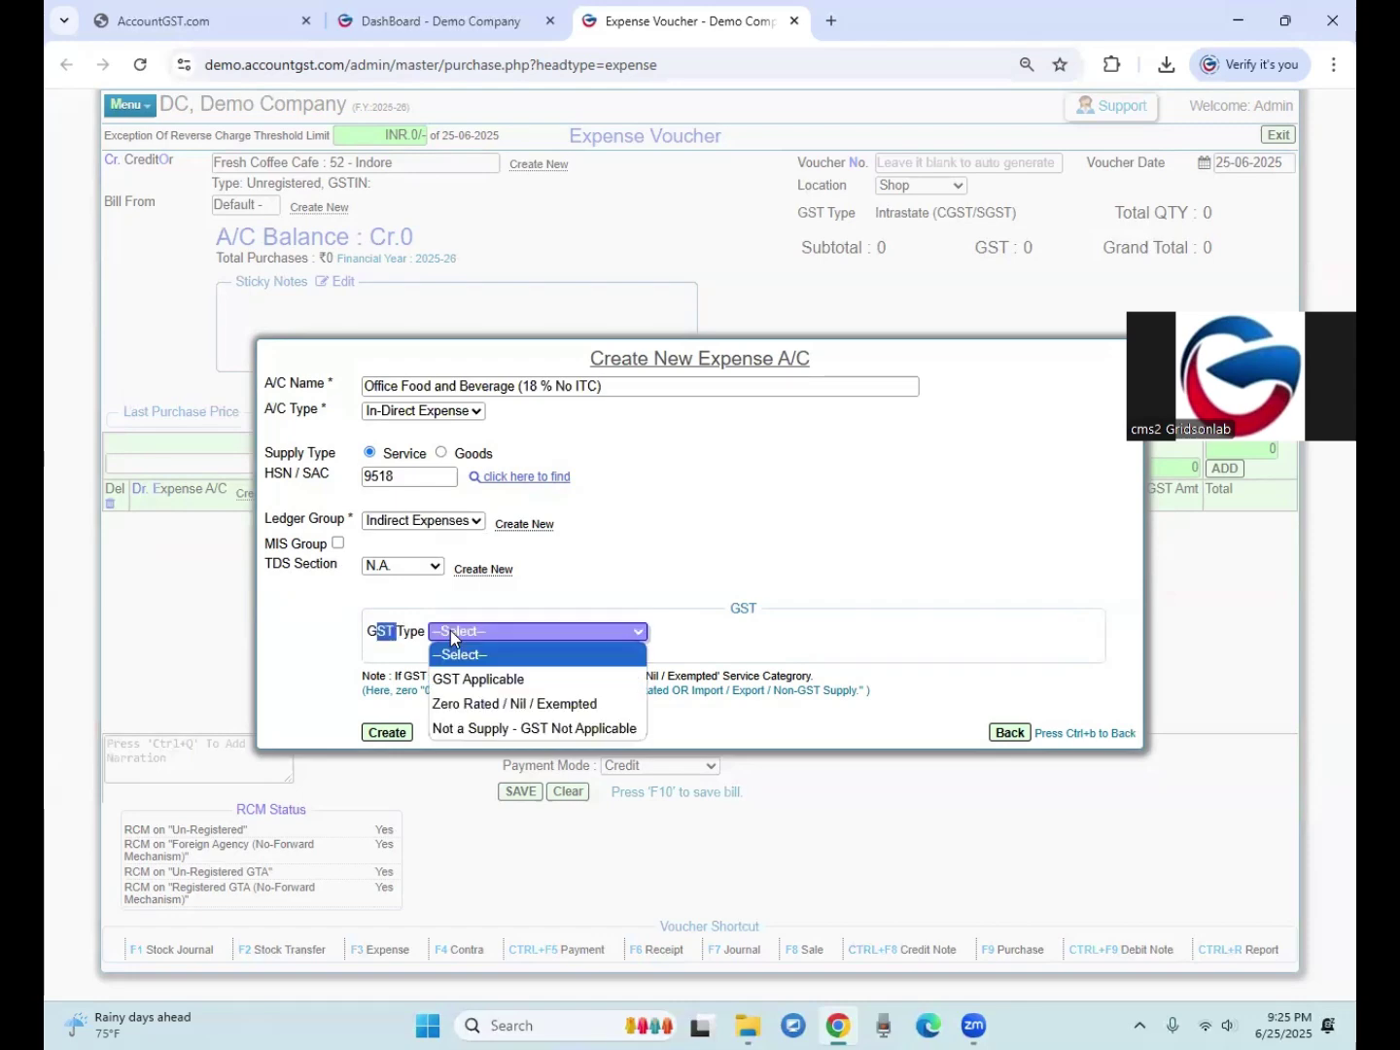
# Step: Make the account GST Applicable, Any other expense 1, 18% GST, not eligible for ITC
pyautogui.click(455, 677)
pyautogui.click(418, 693)
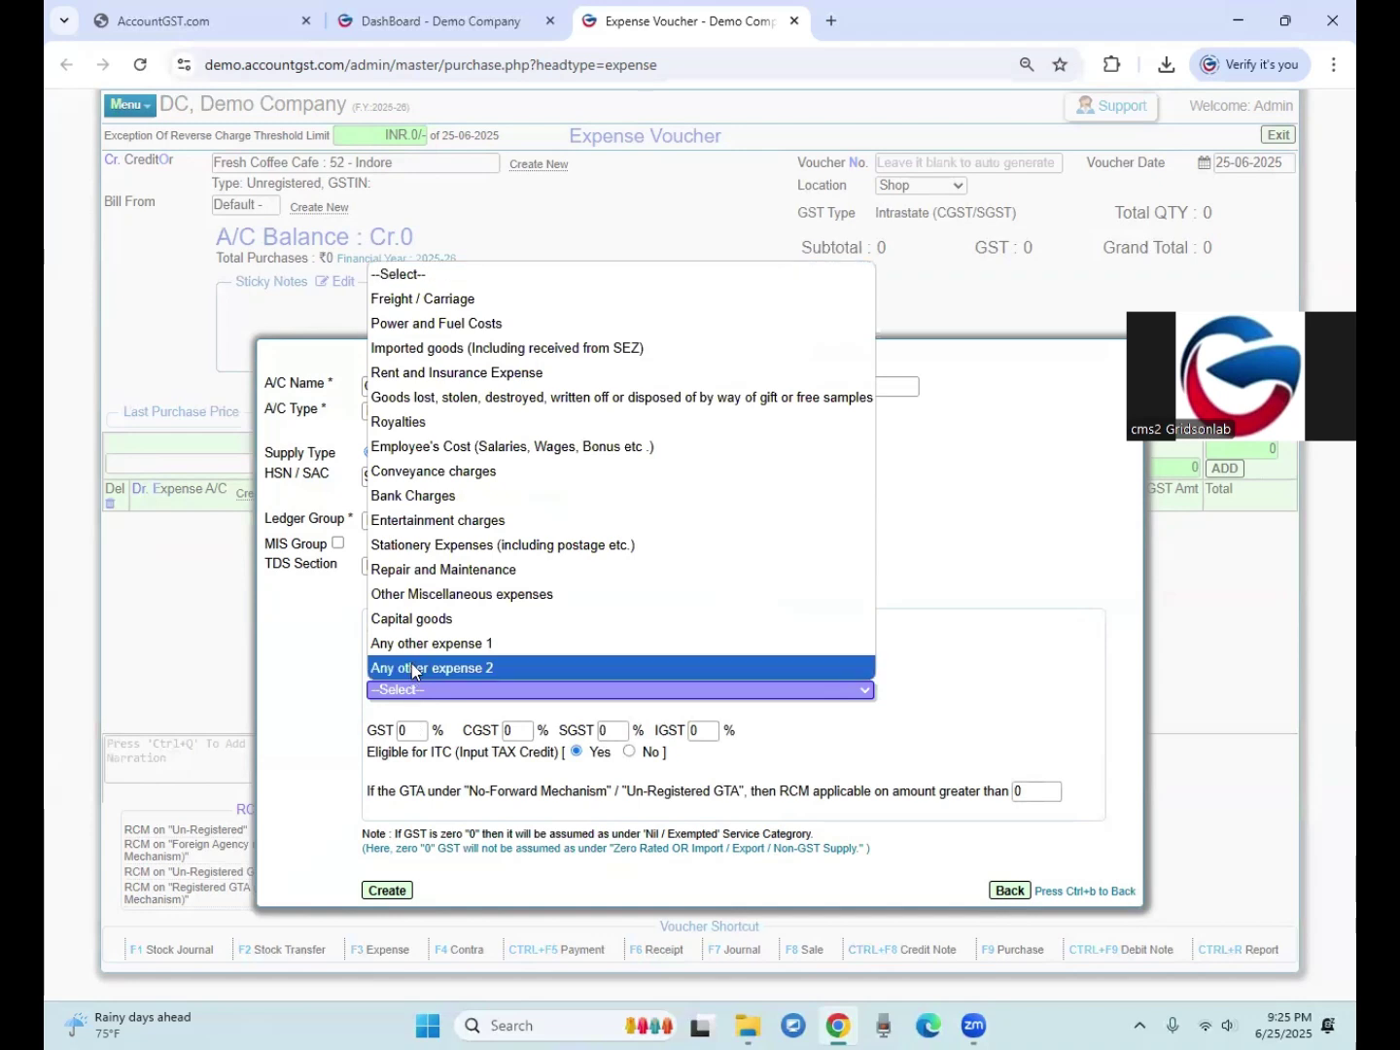
pyautogui.click(413, 643)
pyautogui.click(412, 729)
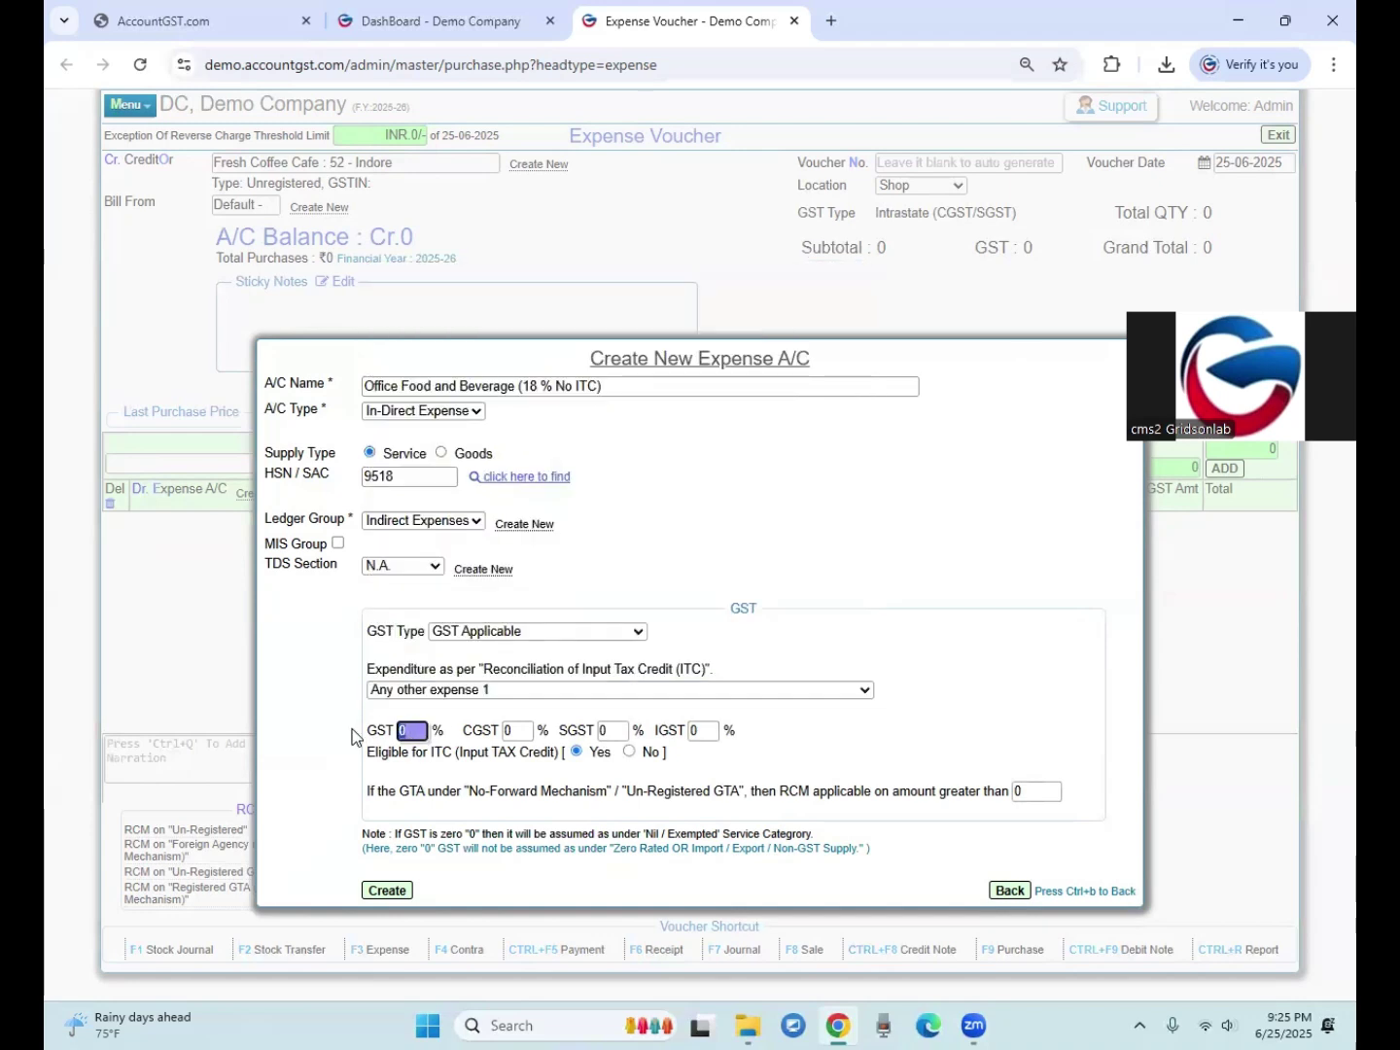
pyautogui.write('18')
pyautogui.moveTo(376, 753); pyautogui.dragTo(451, 758)
pyautogui.doubleClick(502, 754)
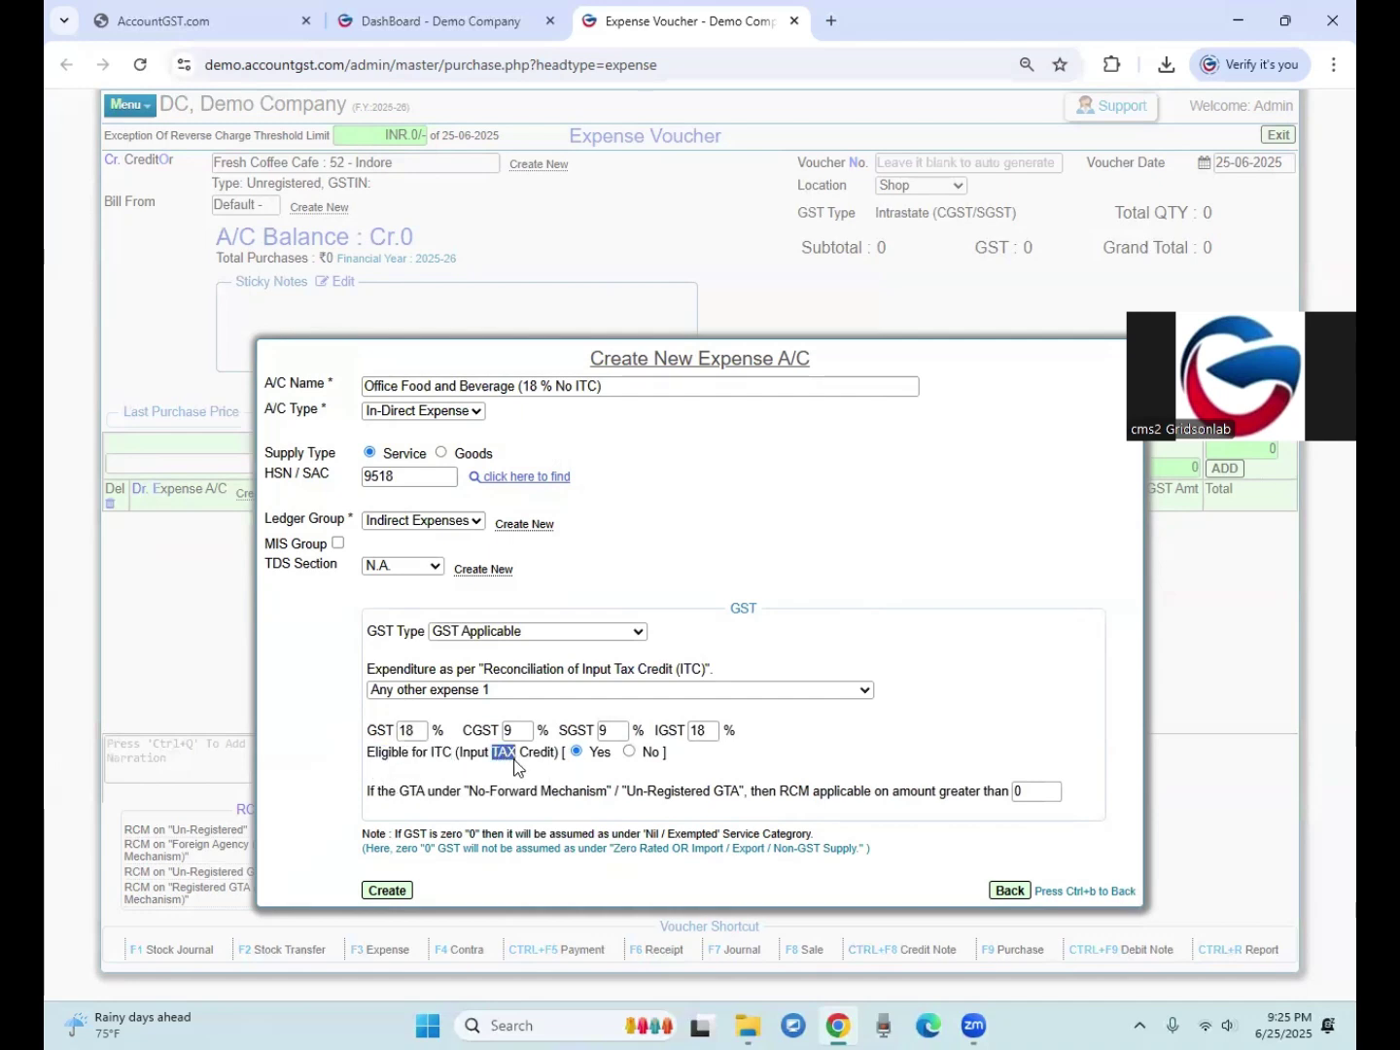
pyautogui.click(629, 751)
# Step: Clear the RCM threshold amount and create the expense account
pyautogui.click(381, 810)
pyautogui.moveTo(924, 793); pyautogui.dragTo(958, 793)
pyautogui.moveTo(781, 791); pyautogui.dragTo(850, 790)
pyautogui.click(915, 792)
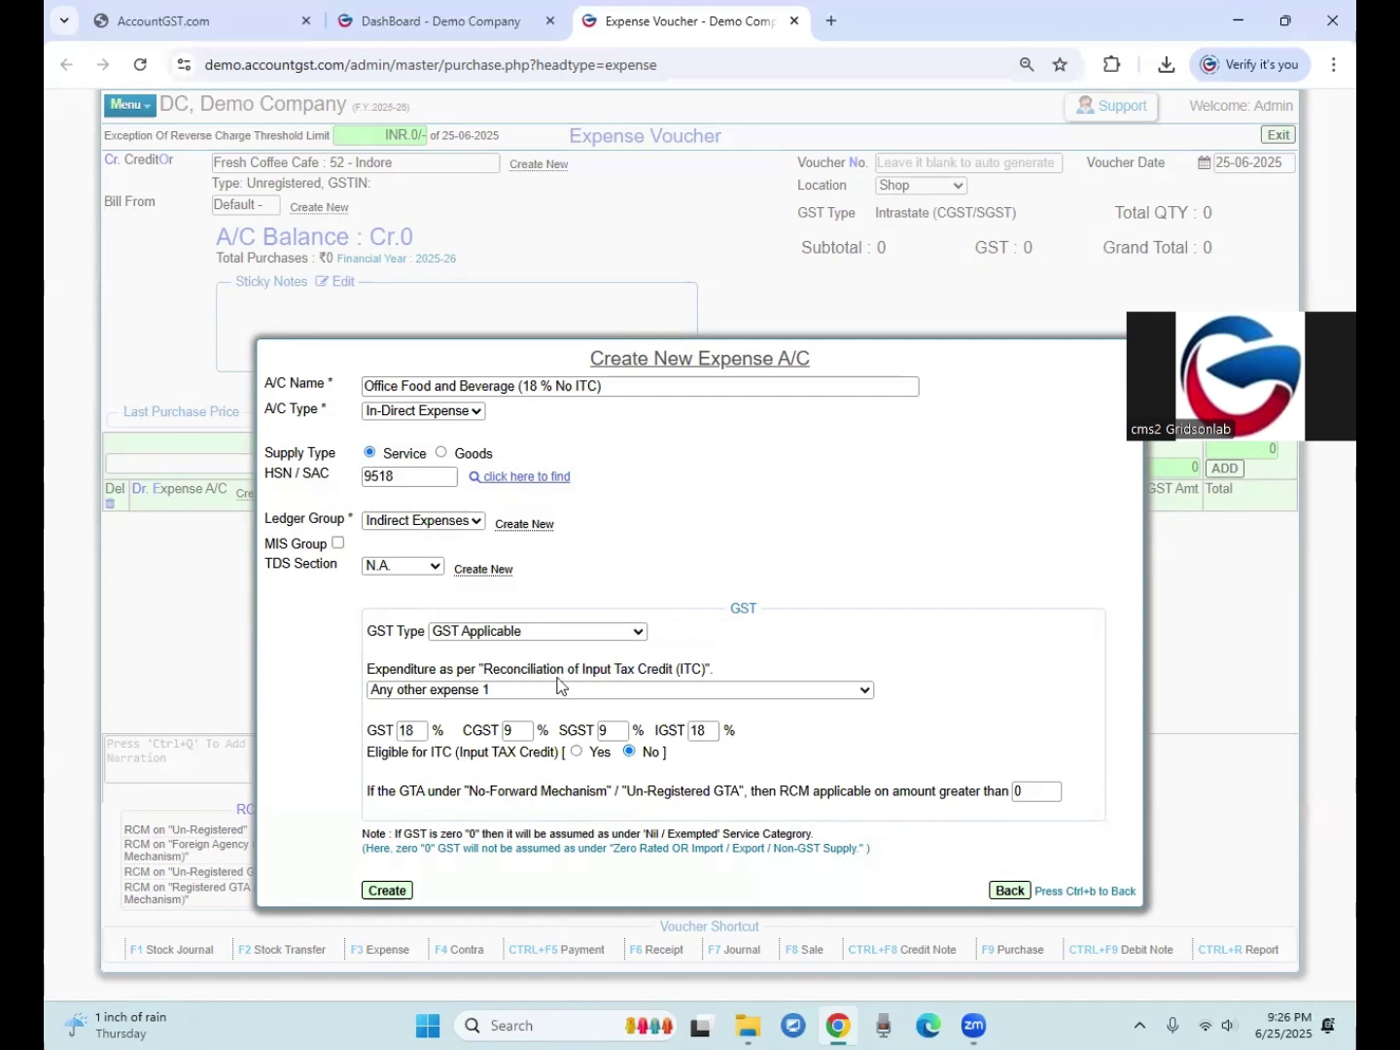
pyautogui.doubleClick(1019, 791)
pyautogui.press('BackSpace')
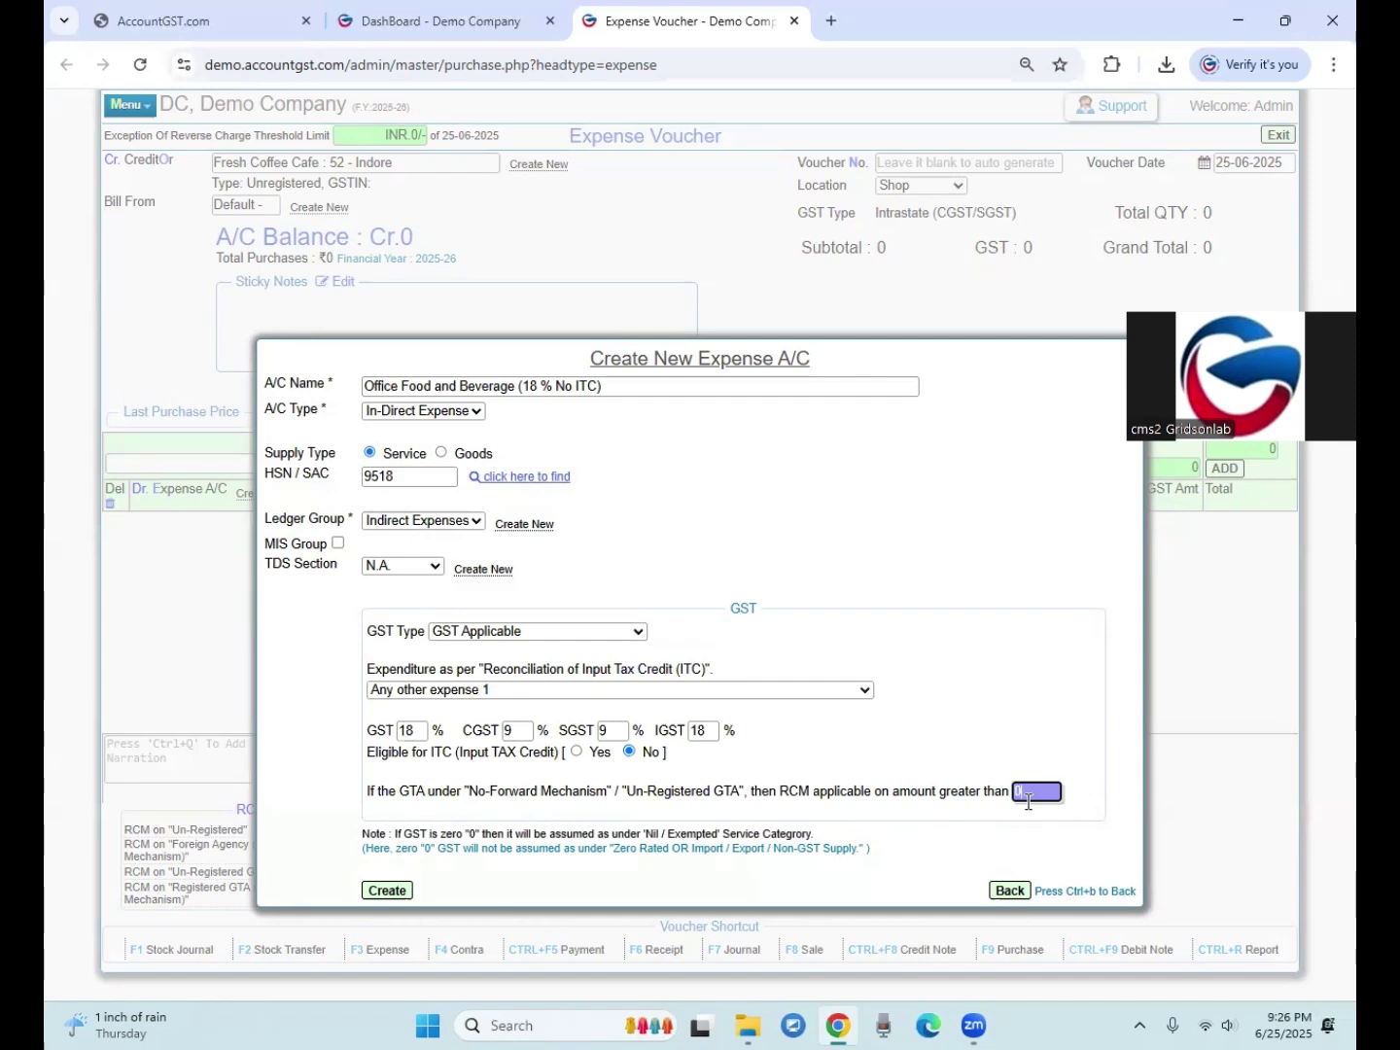
pyautogui.click(402, 891)
pyautogui.click(784, 194)
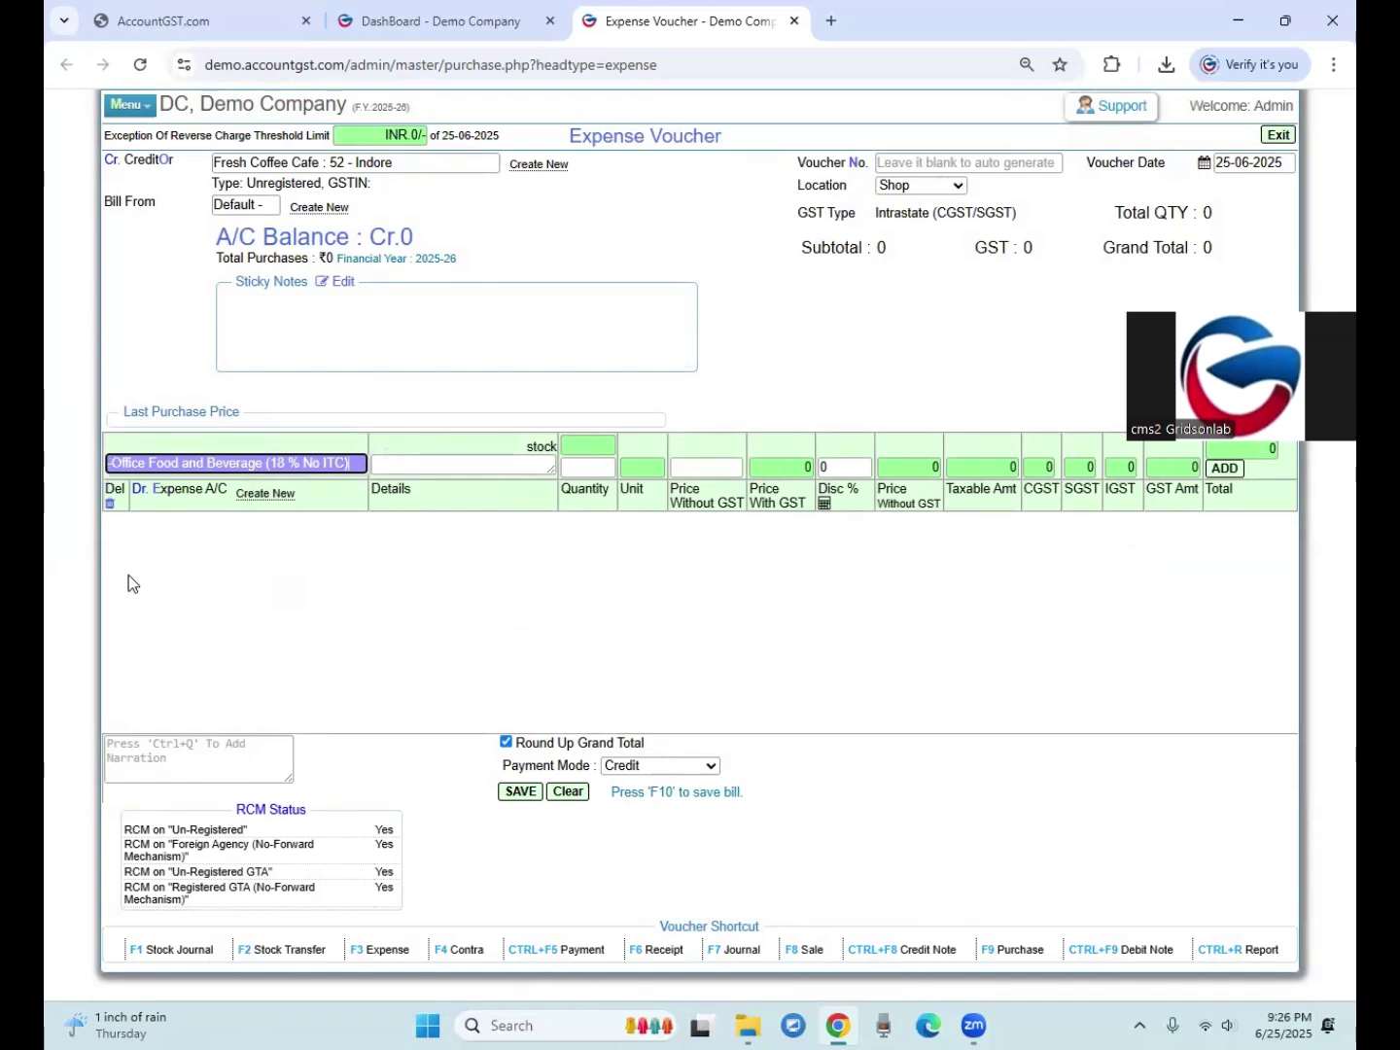
# Step: Add a 1000 Office Food and Beverage line, save the voucher without printing, and return to the dashboard
pyautogui.press('Return')
pyautogui.write('1000')
pyautogui.press('Return')
pyautogui.press('Return')
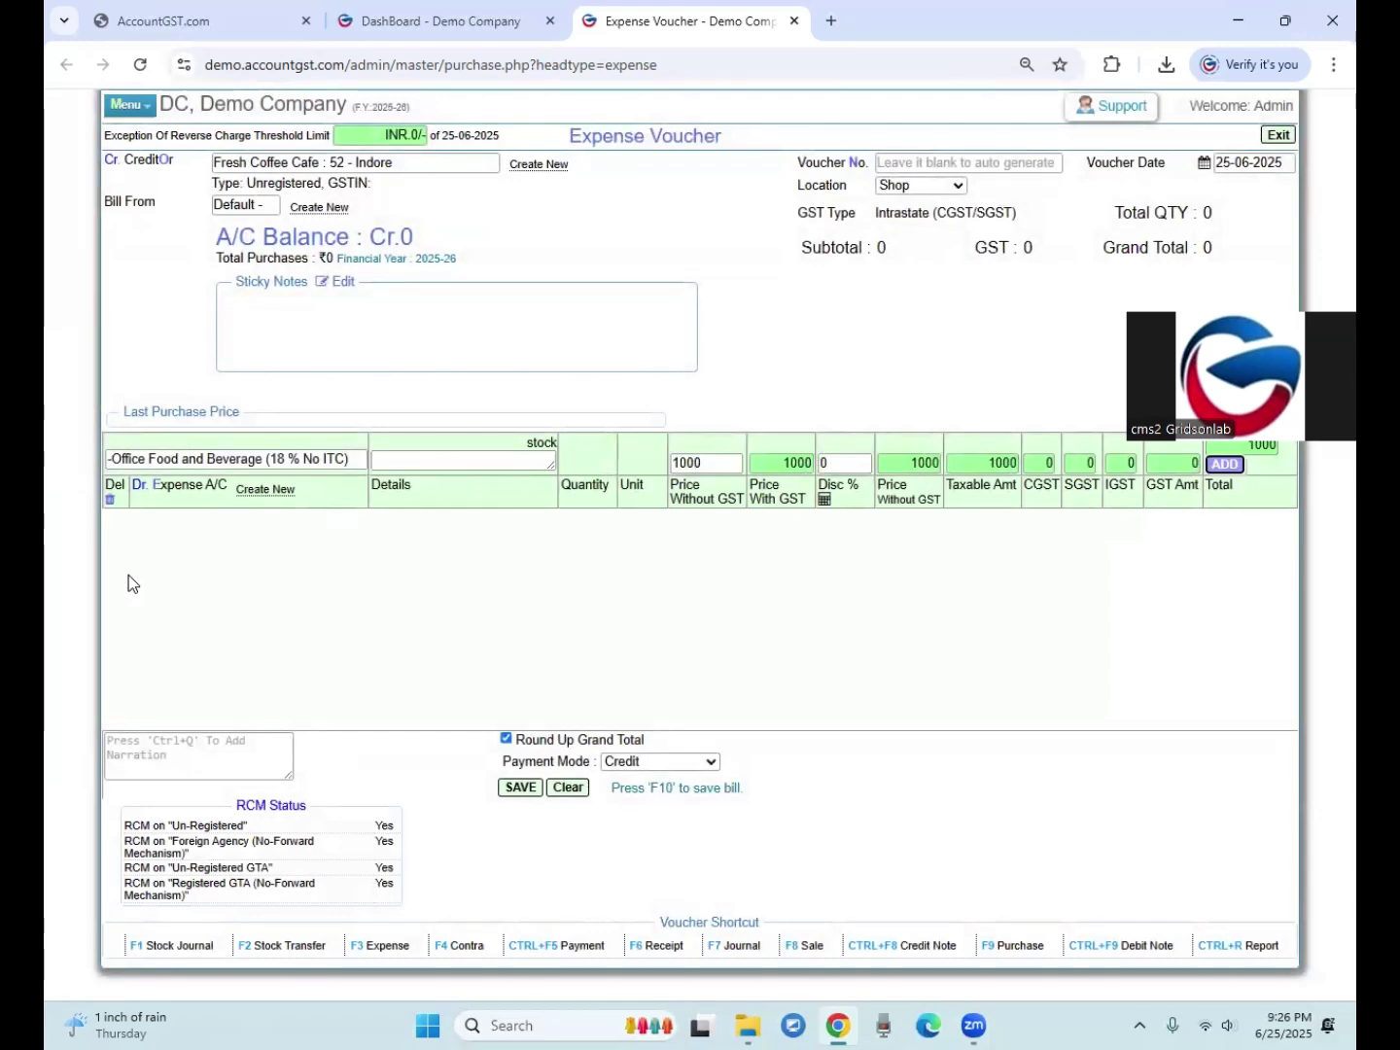
pyautogui.press('Return')
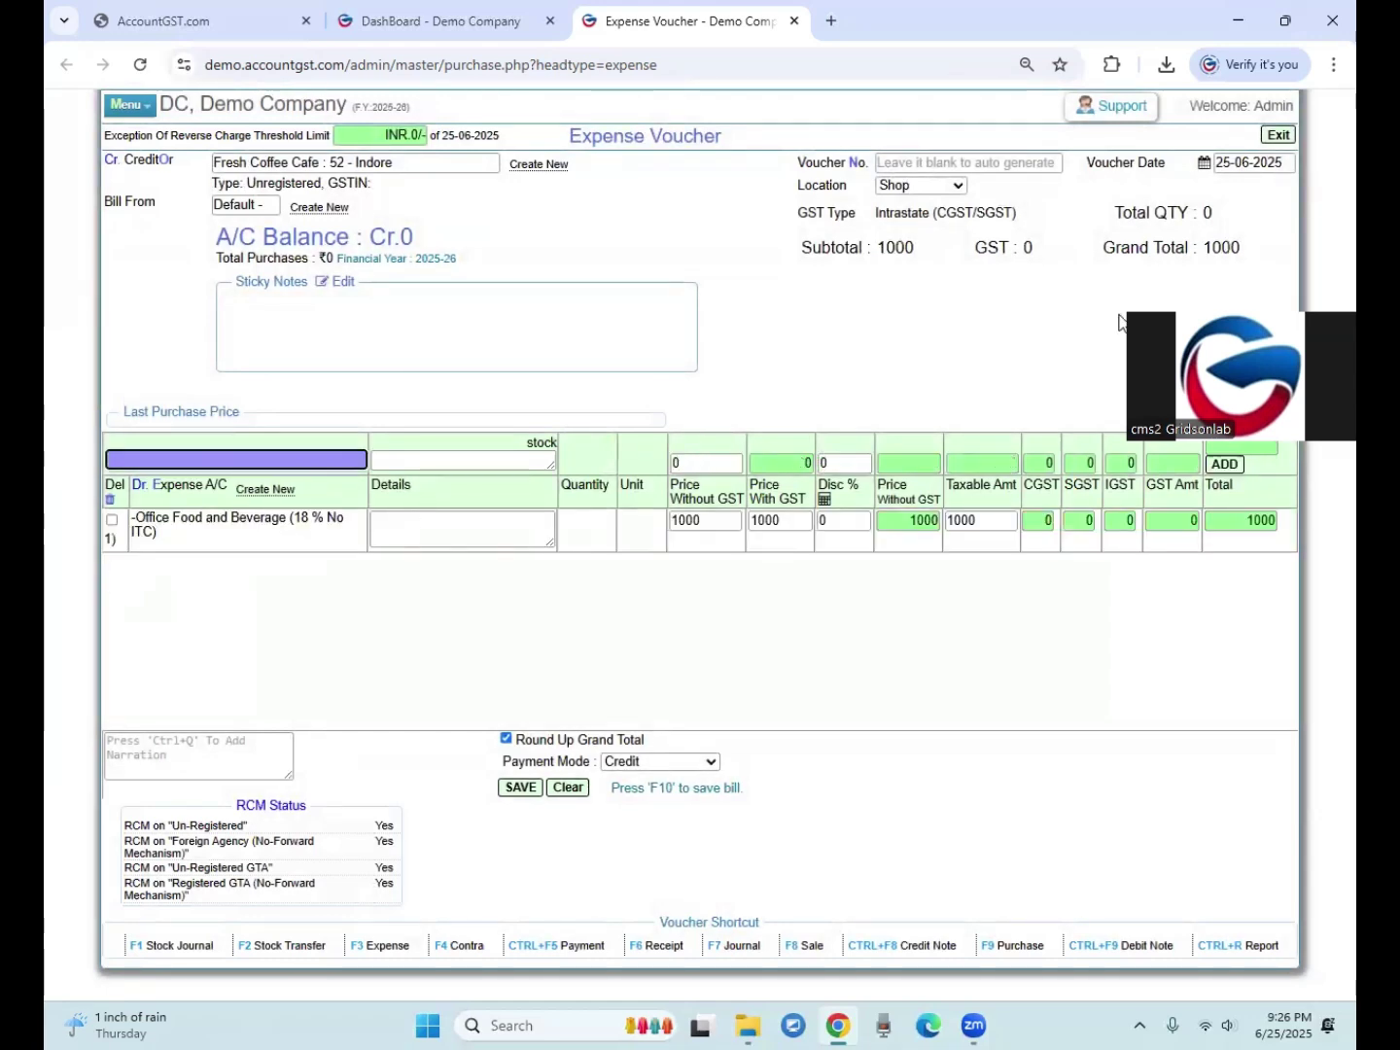
pyautogui.moveTo(987, 251); pyautogui.dragTo(1022, 249)
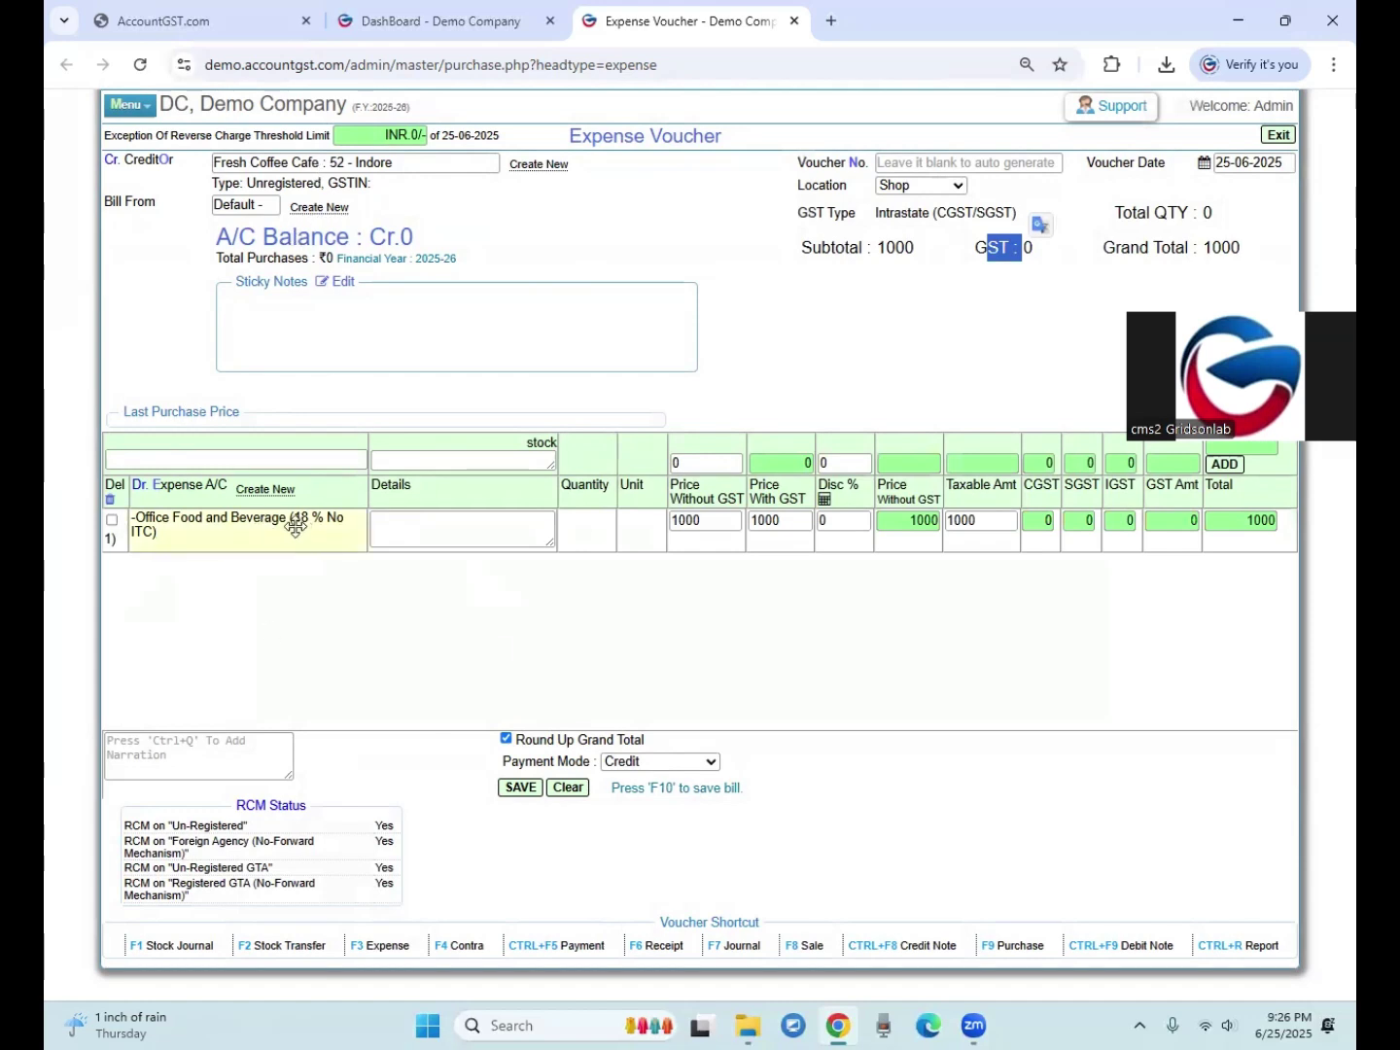
pyautogui.click(520, 788)
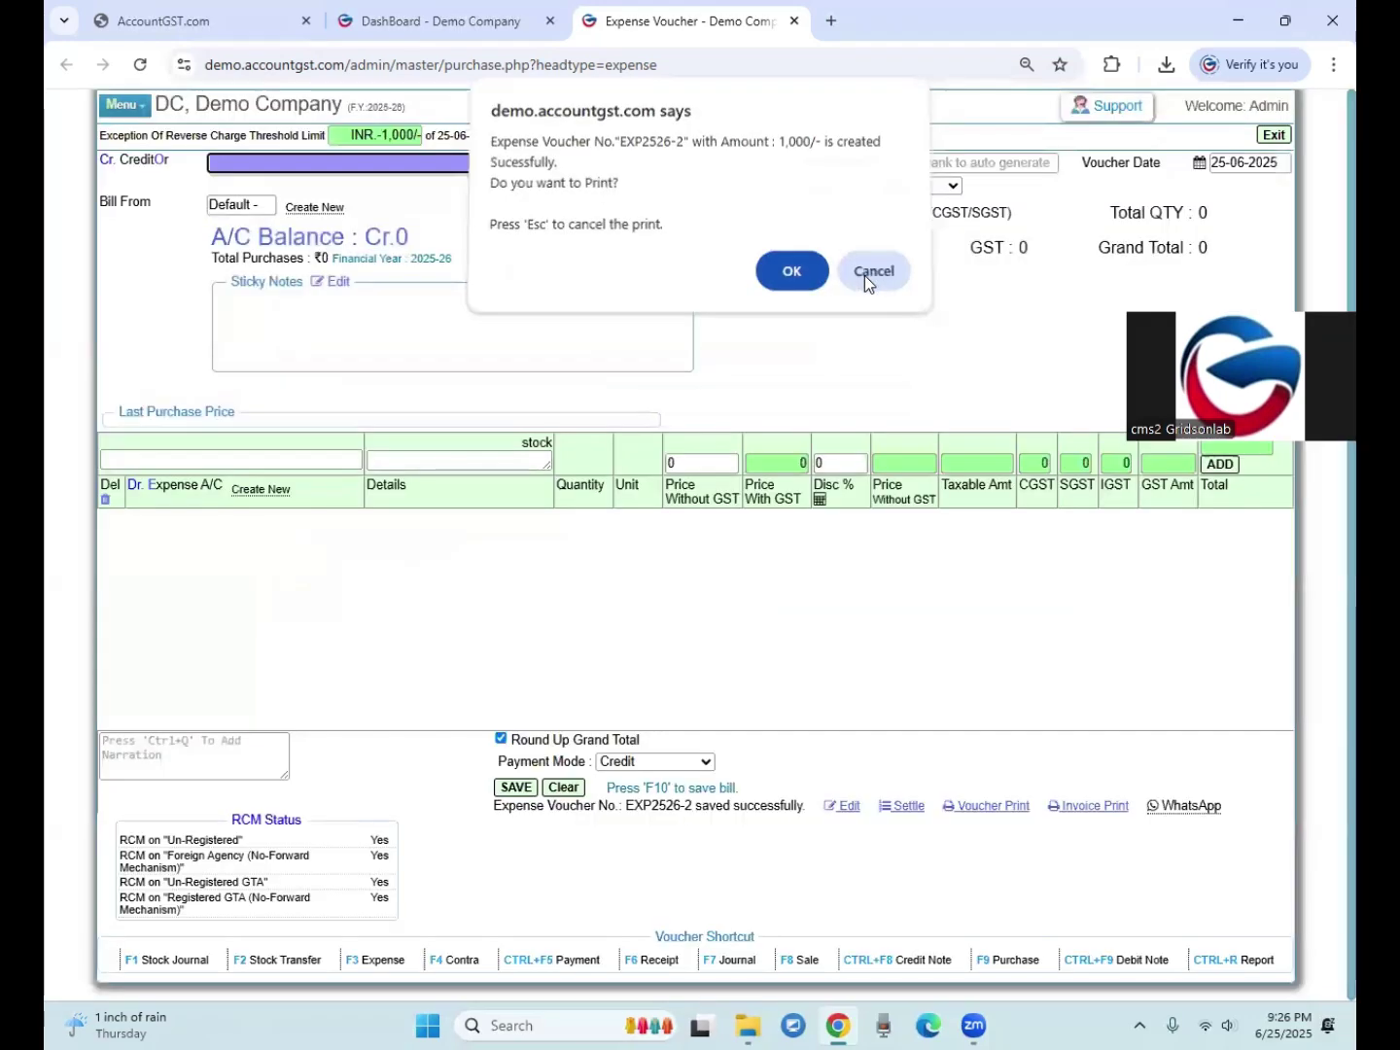
pyautogui.click(868, 275)
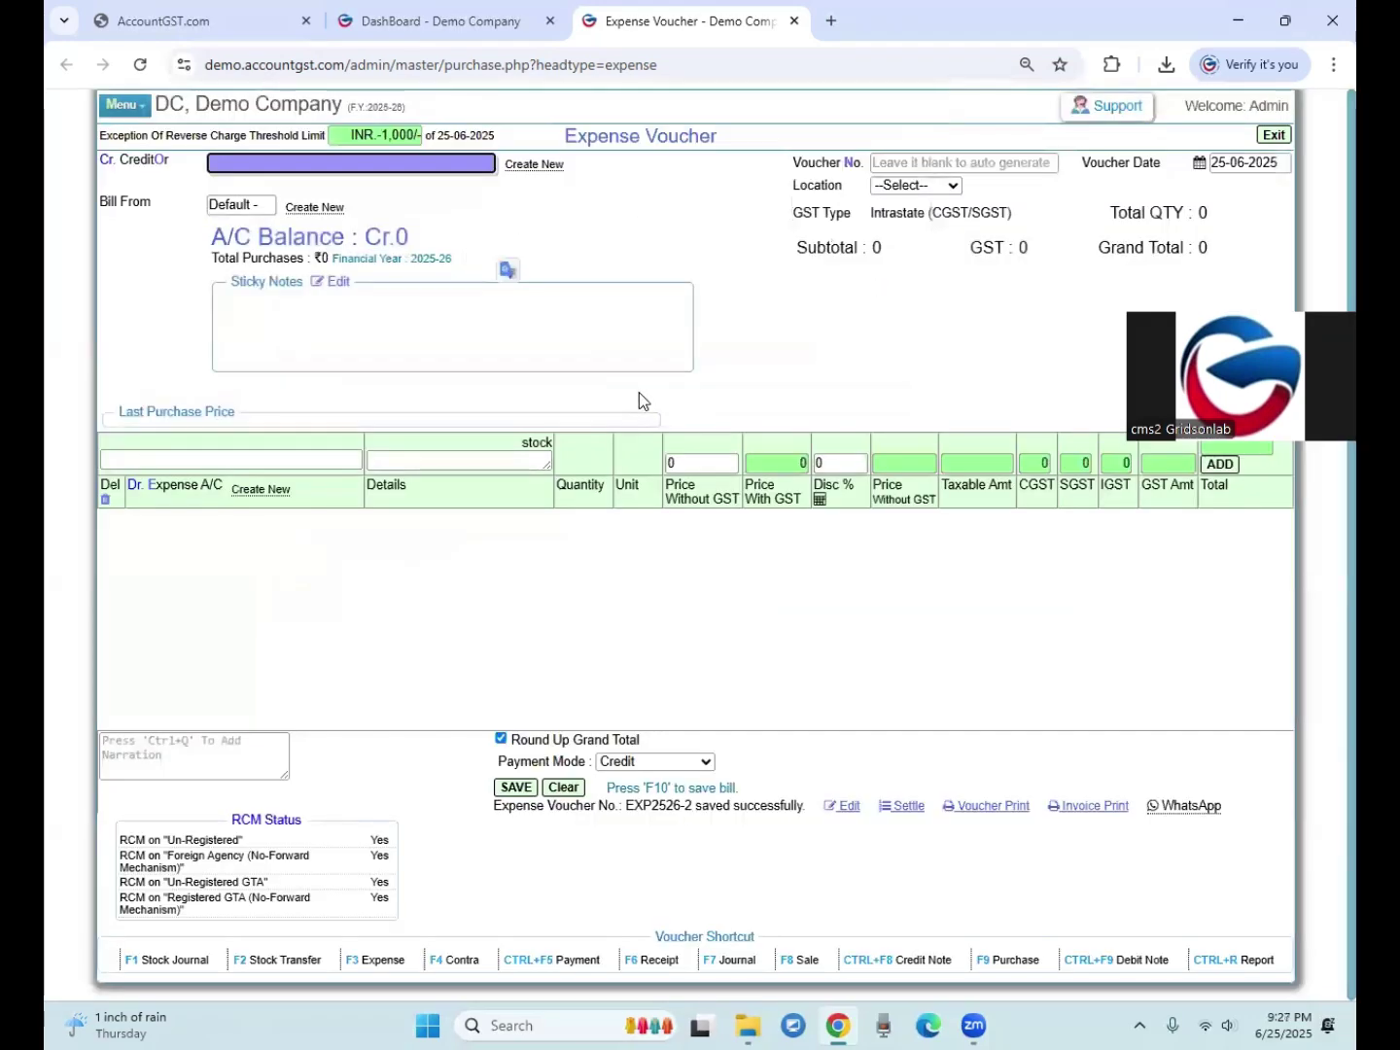
pyautogui.click(431, 22)
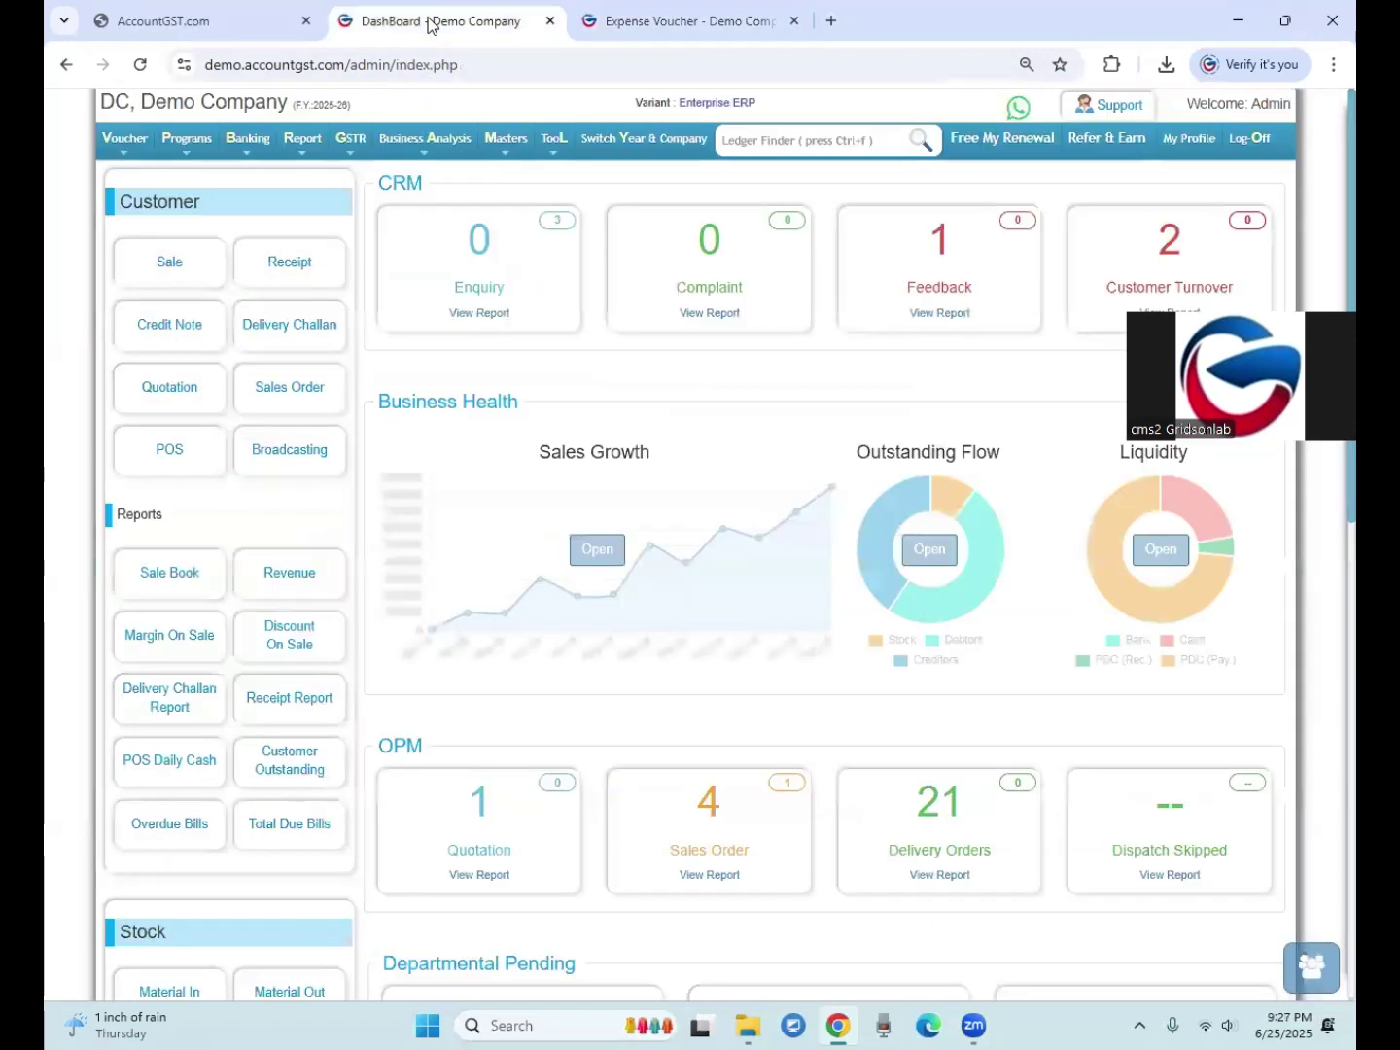
# Step: Generate the GSTR-2 report for (06) Jun-2025
pyautogui.click(350, 138)
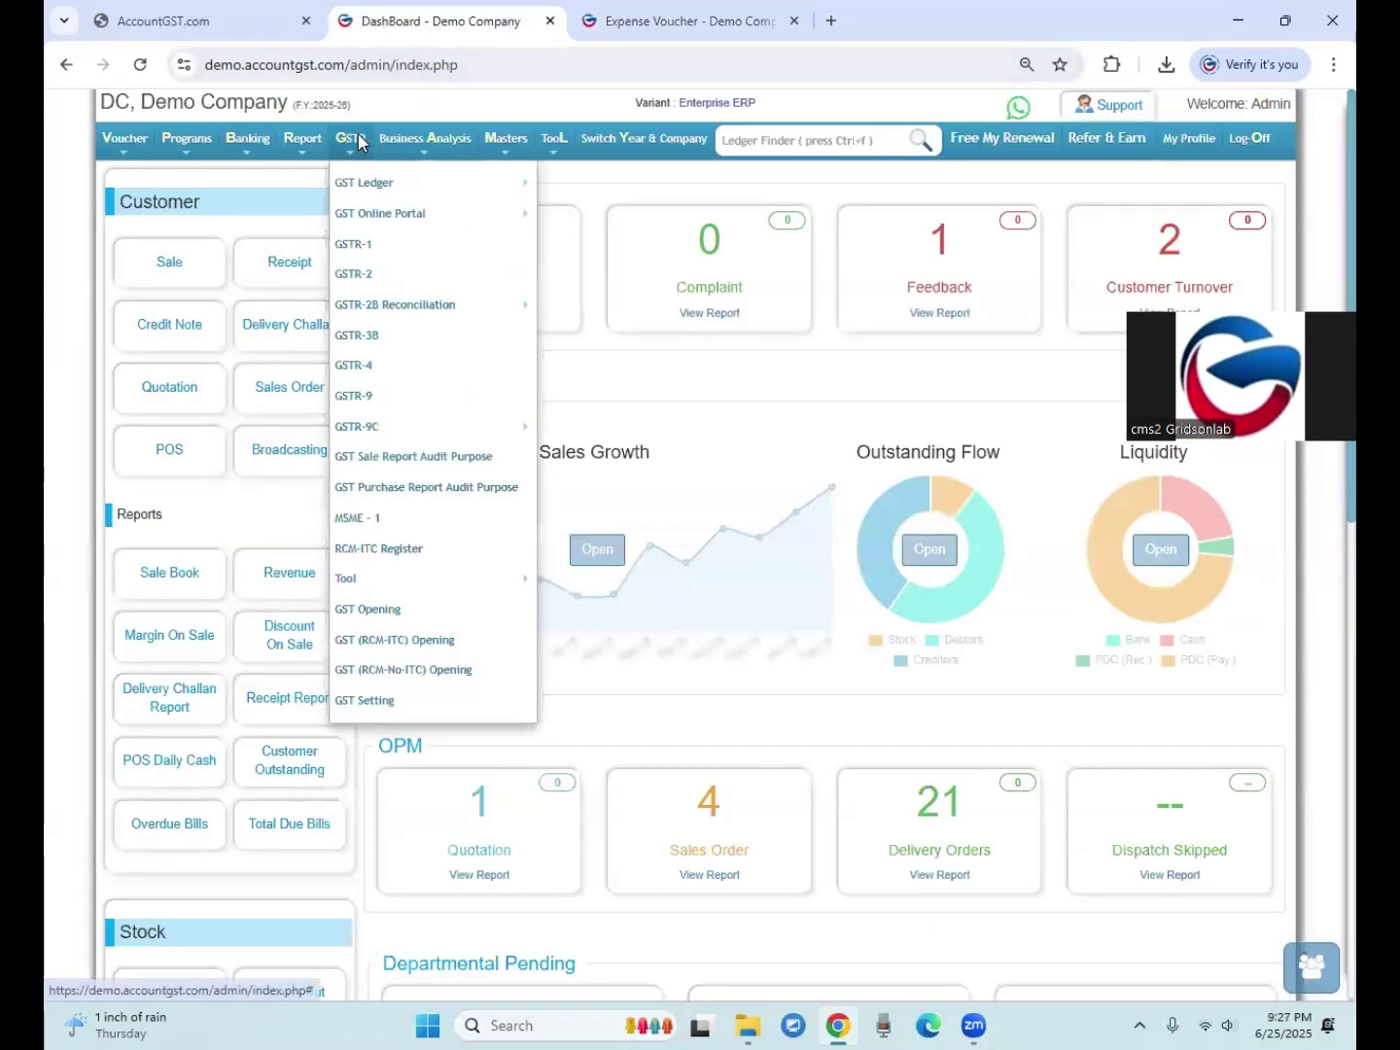
pyautogui.click(353, 275)
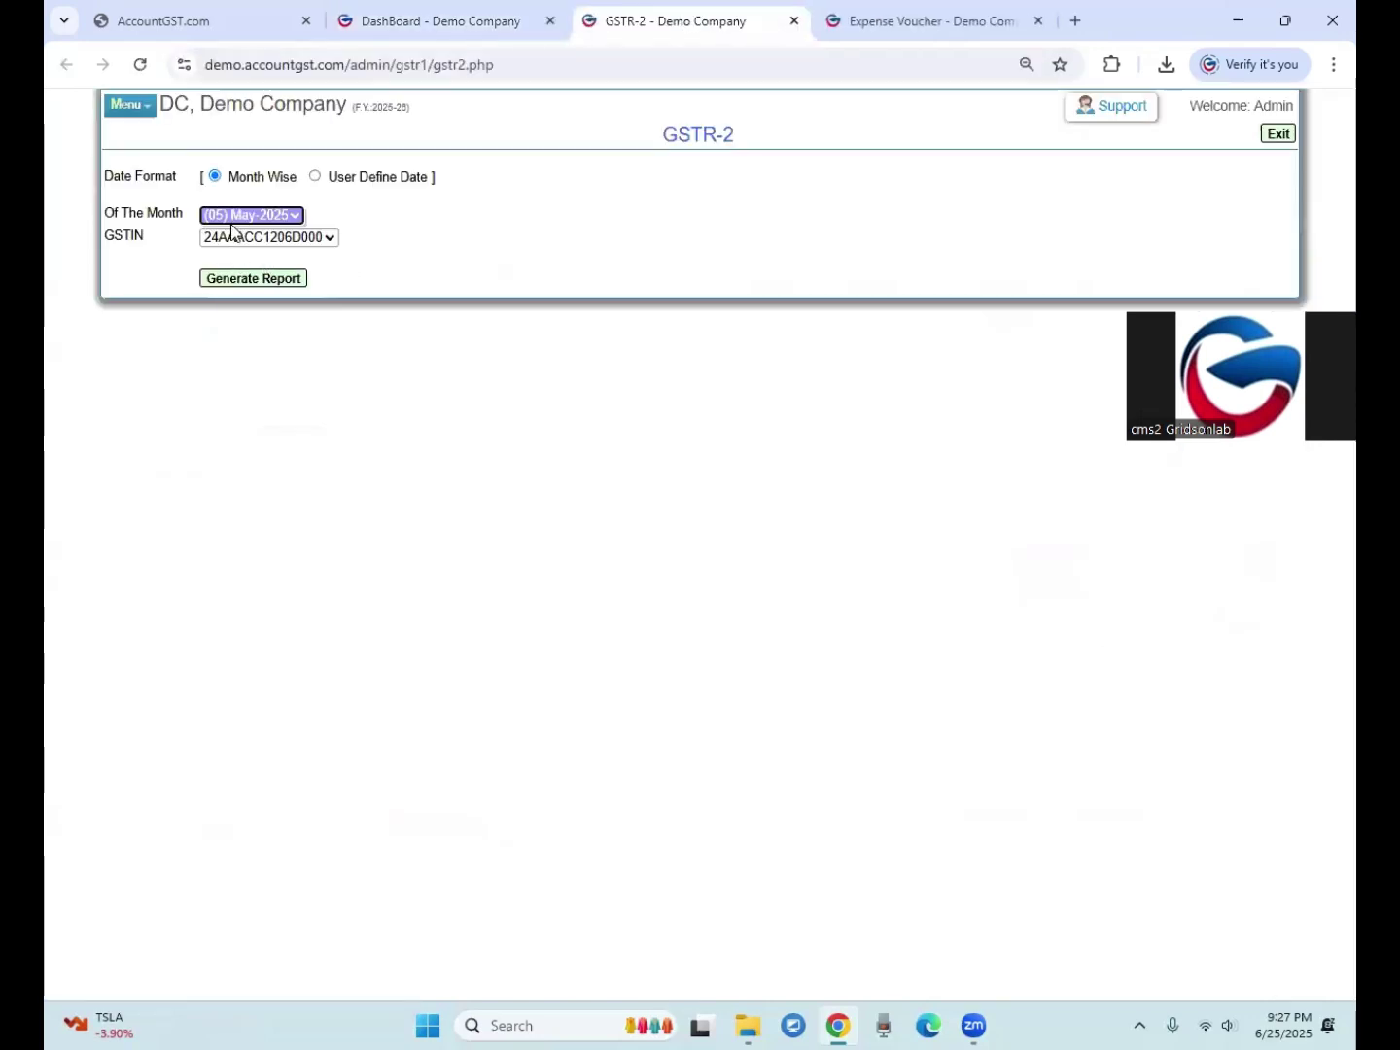
pyautogui.click(234, 215)
pyautogui.click(244, 311)
pyautogui.click(244, 280)
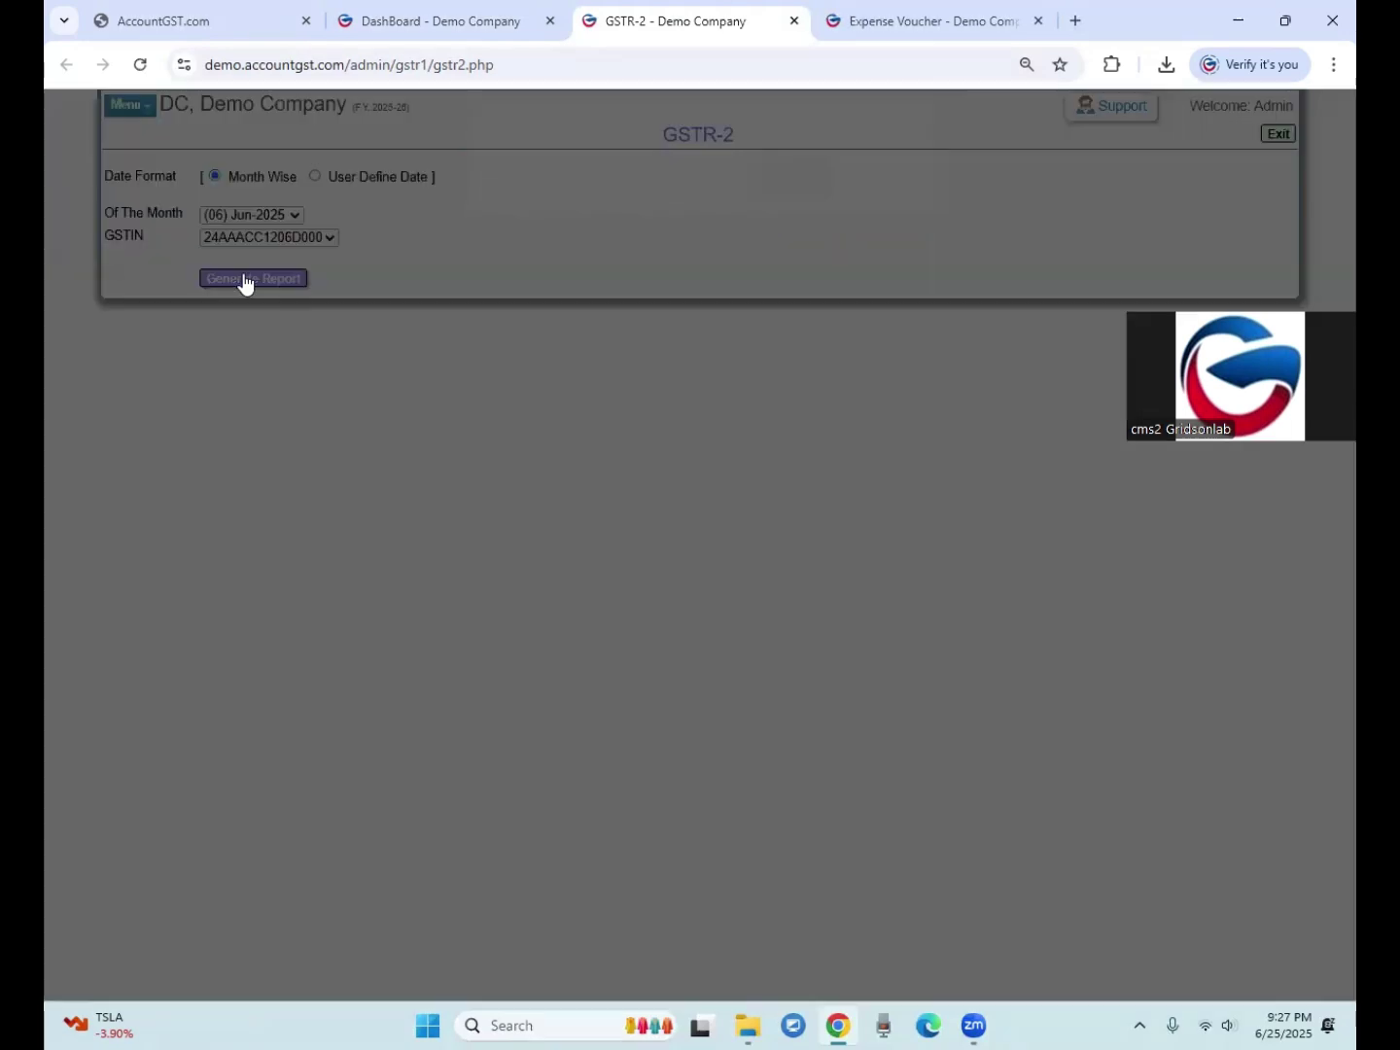
pyautogui.click(791, 194)
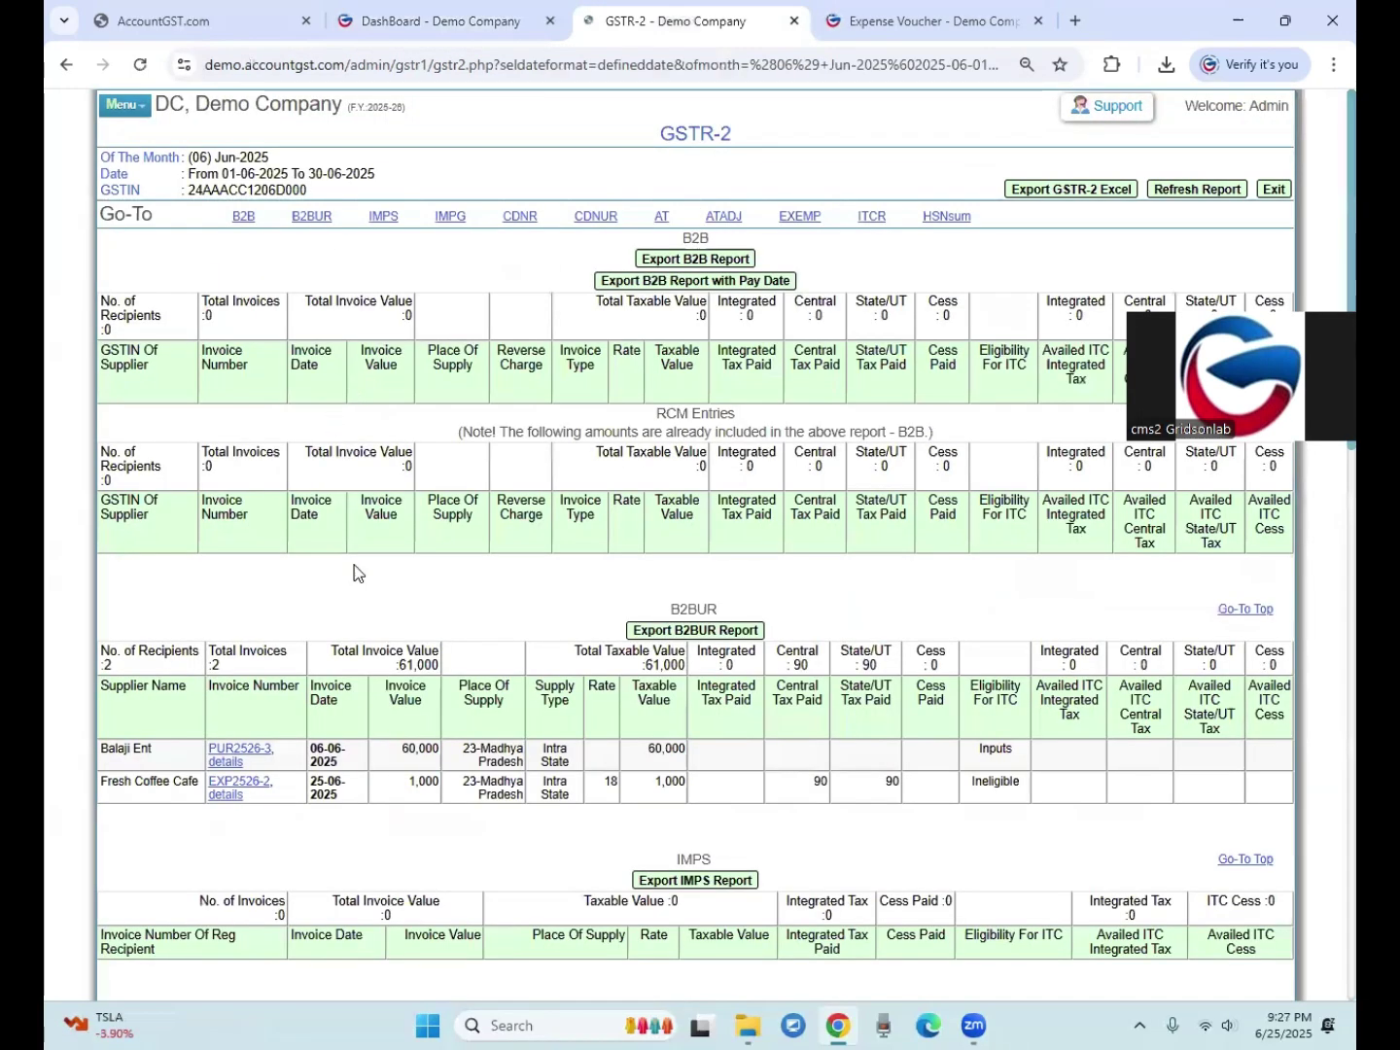
# Step: Check the Fresh Coffee Cafe B2BUR row (90 central tax) and its EXP2526-2 voucher details
pyautogui.scroll(-1, 355, 571)
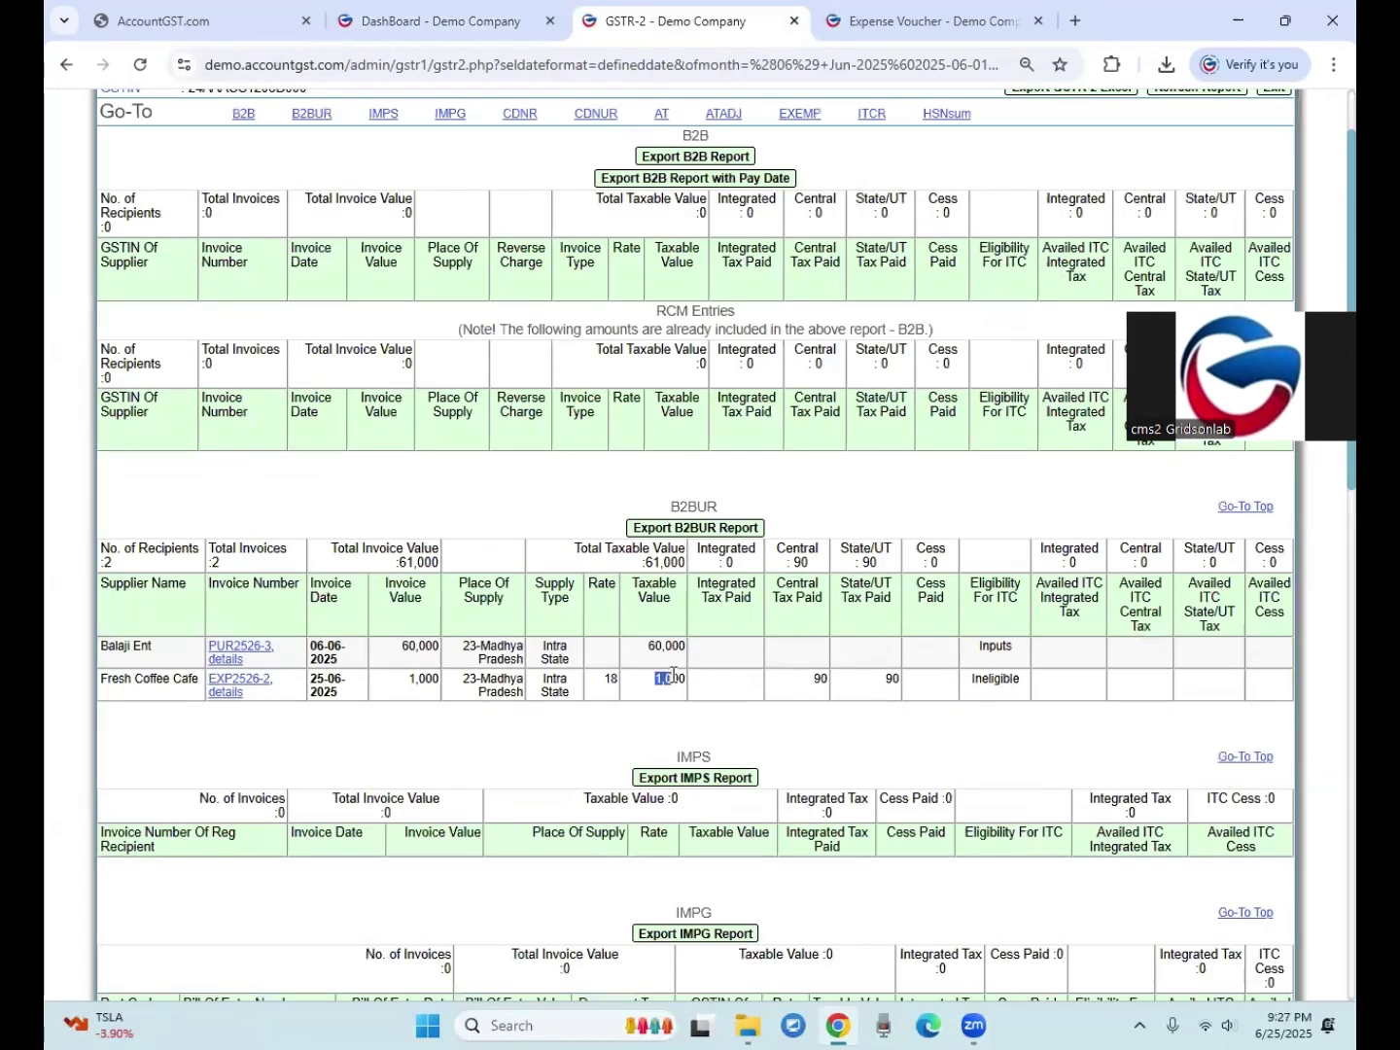
pyautogui.moveTo(662, 687); pyautogui.dragTo(680, 684)
pyautogui.moveTo(811, 679); pyautogui.dragTo(833, 684)
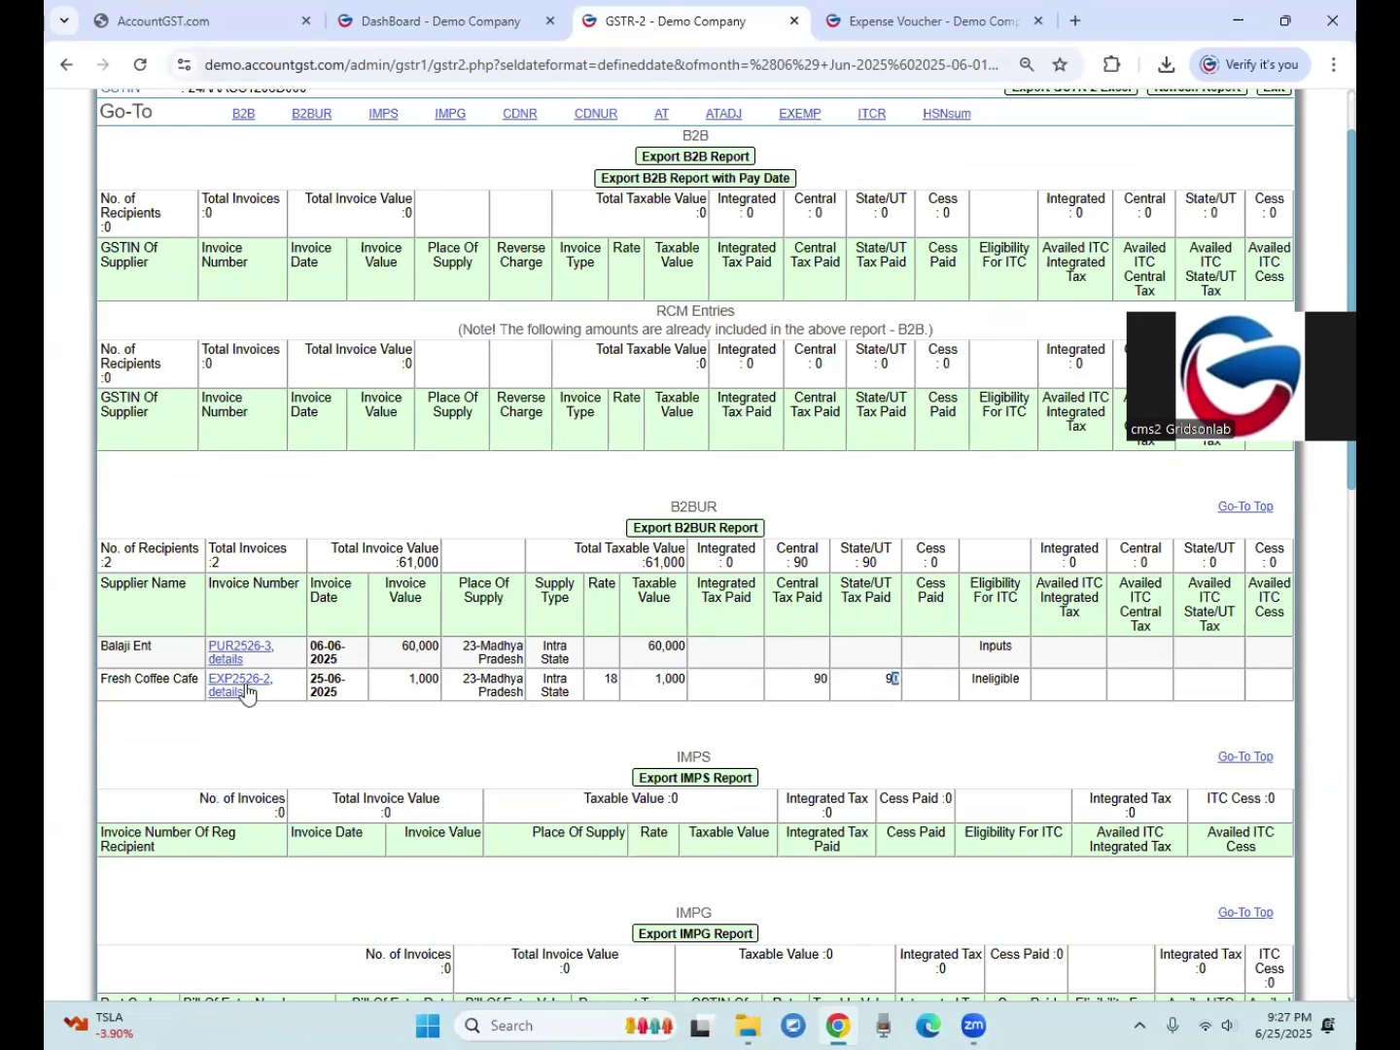
pyautogui.moveTo(670, 505); pyautogui.dragTo(711, 507)
pyautogui.click(641, 480)
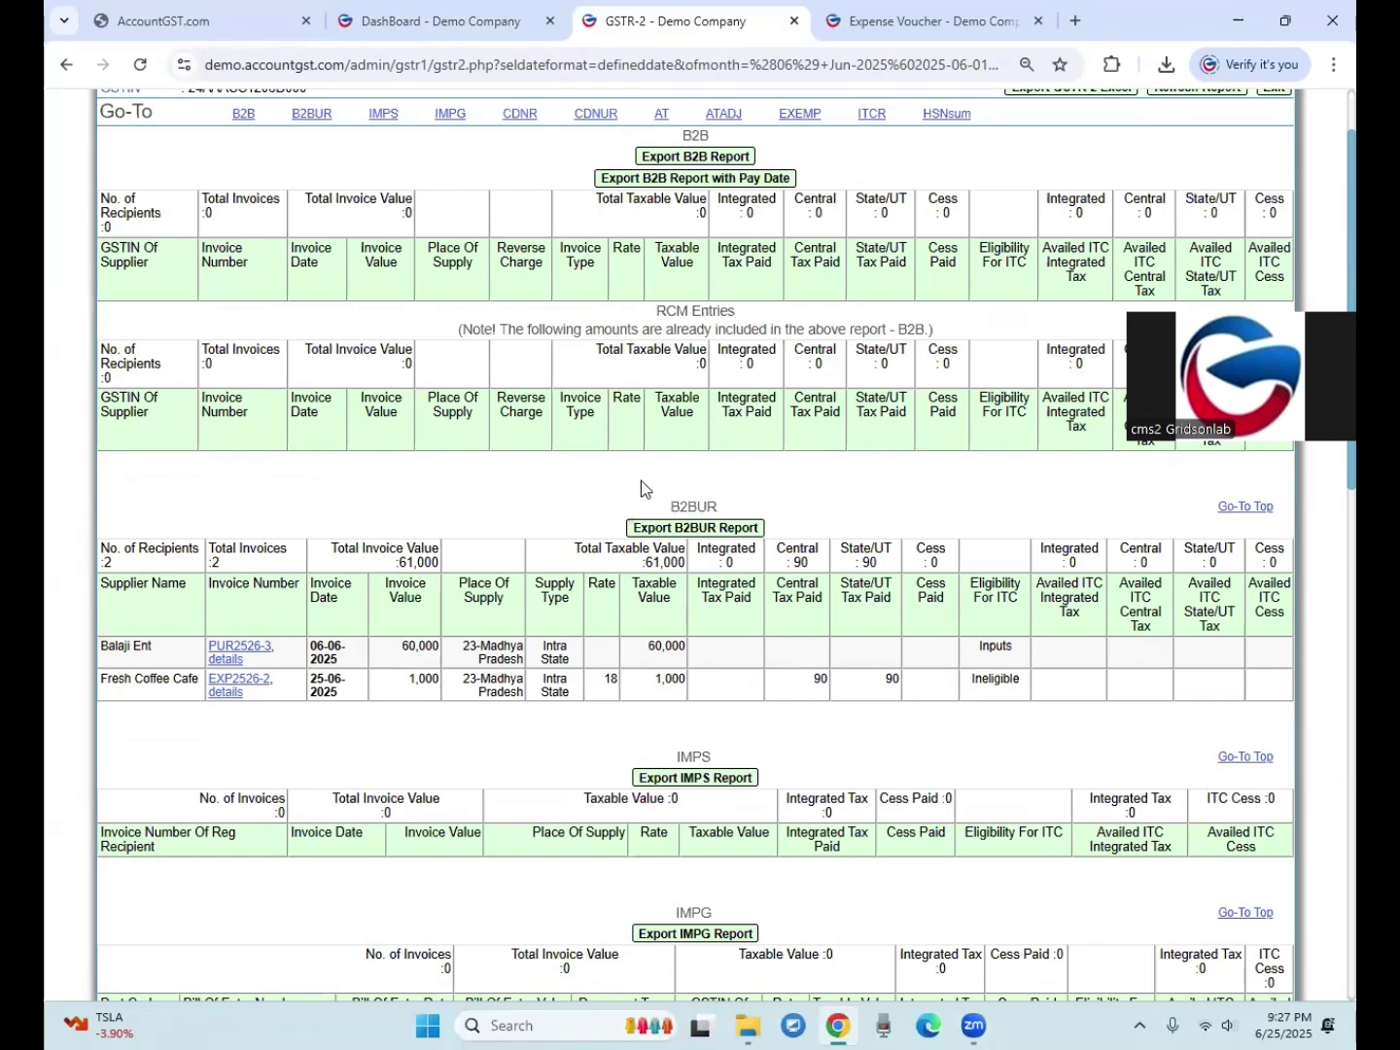
pyautogui.click(222, 687)
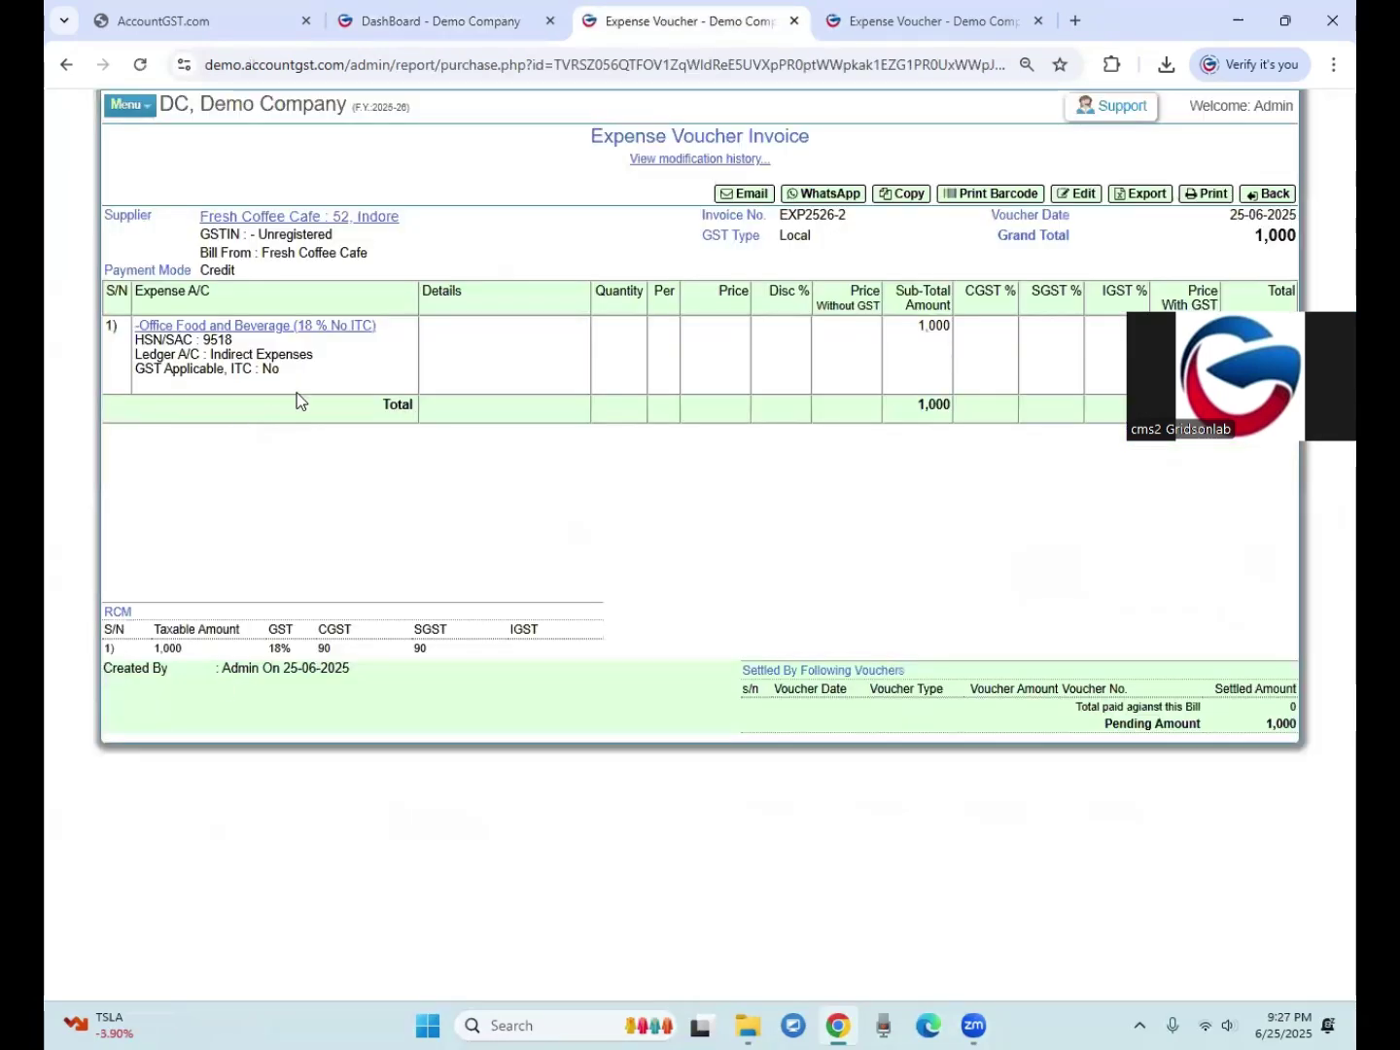
pyautogui.click(1263, 195)
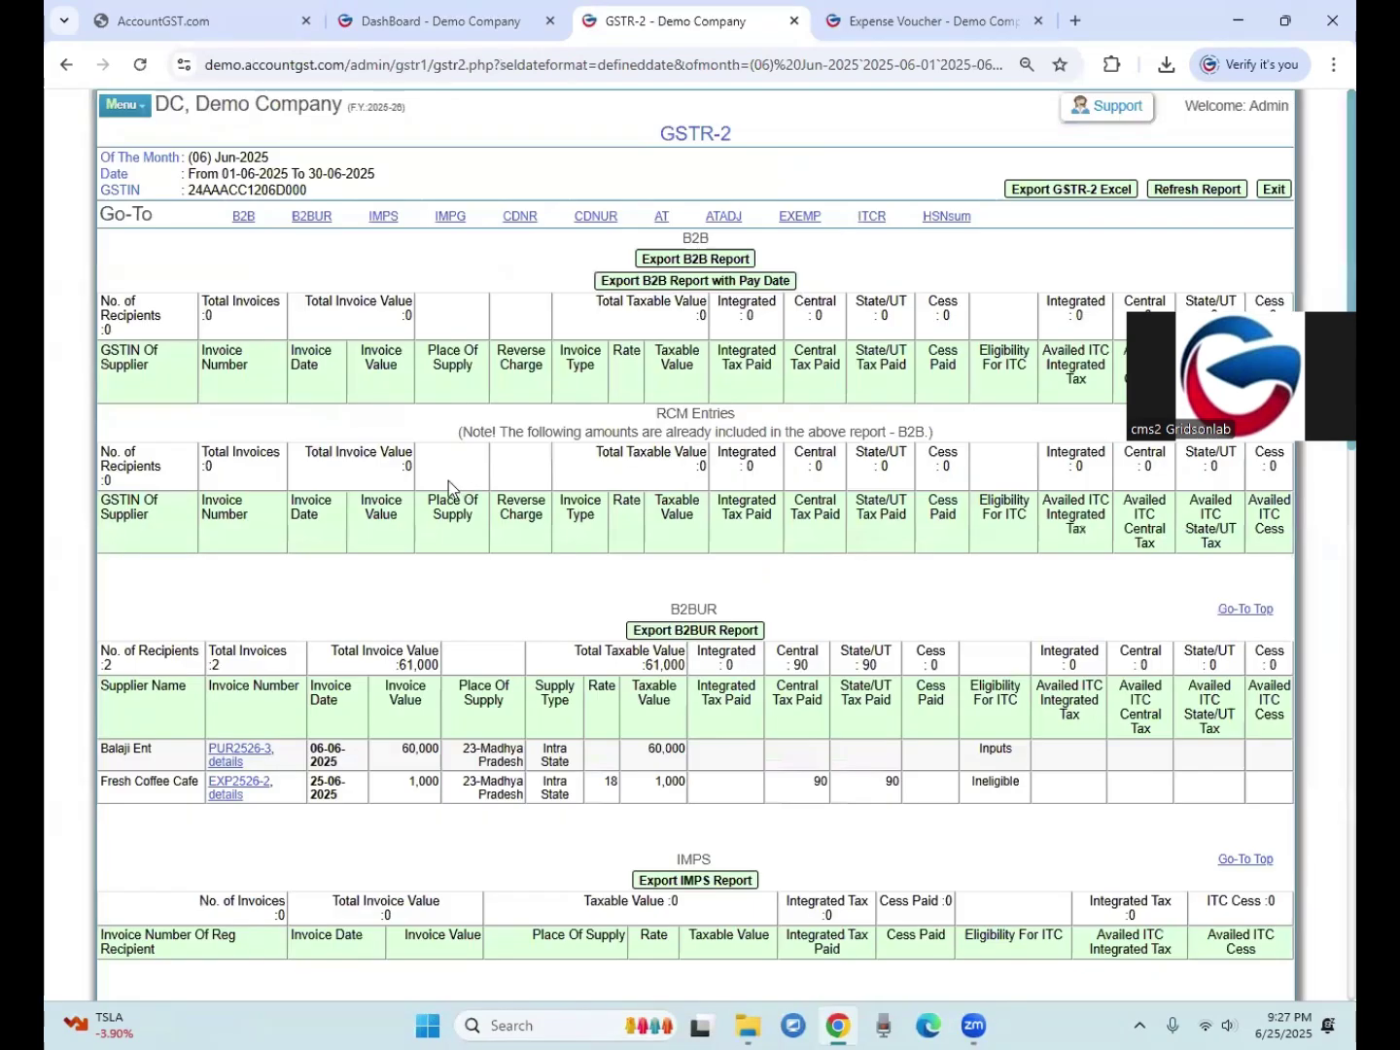
pyautogui.click(400, 23)
# Step: Generate the combined GST ledger and drill into the Jun-2025 entries
pyautogui.click(351, 138)
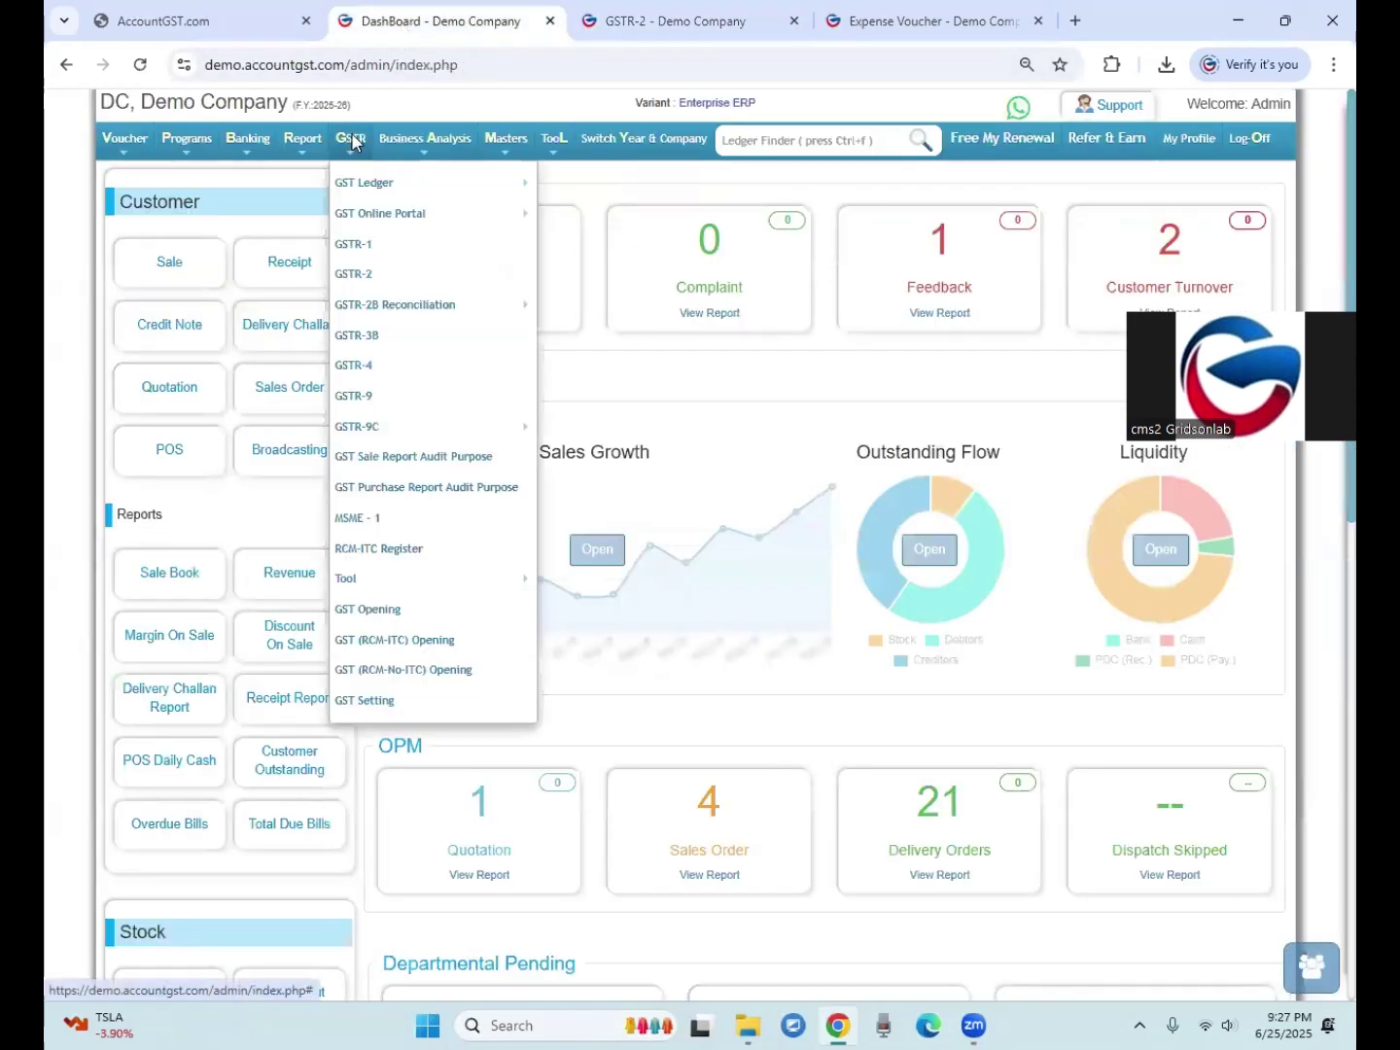
pyautogui.moveTo(390, 183)
pyautogui.moveTo(640, 180)
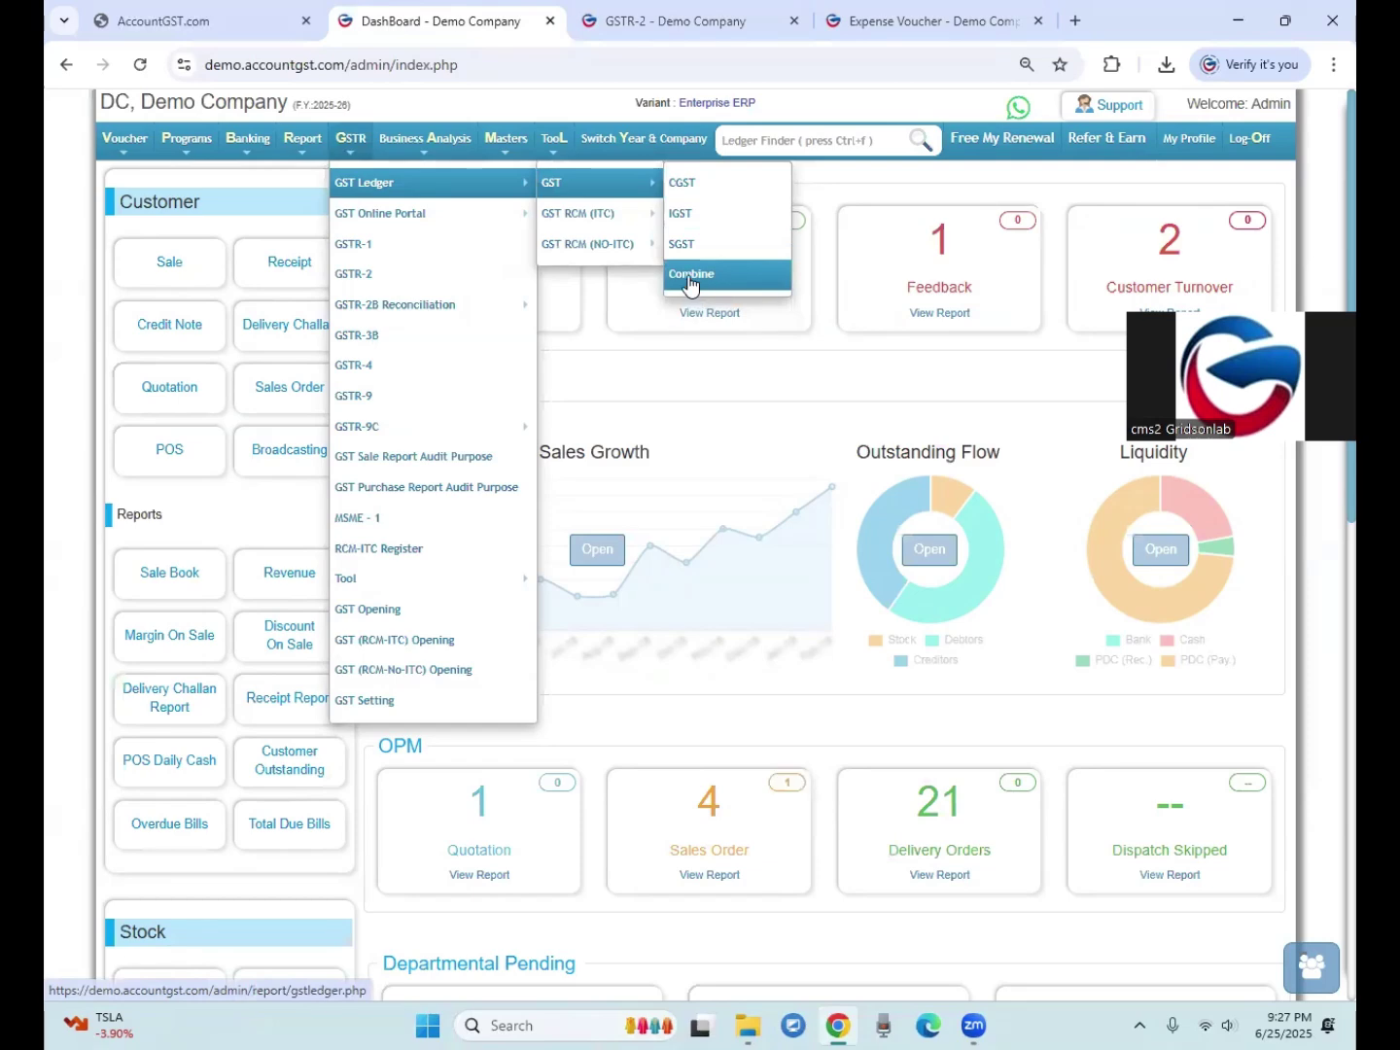
pyautogui.click(690, 277)
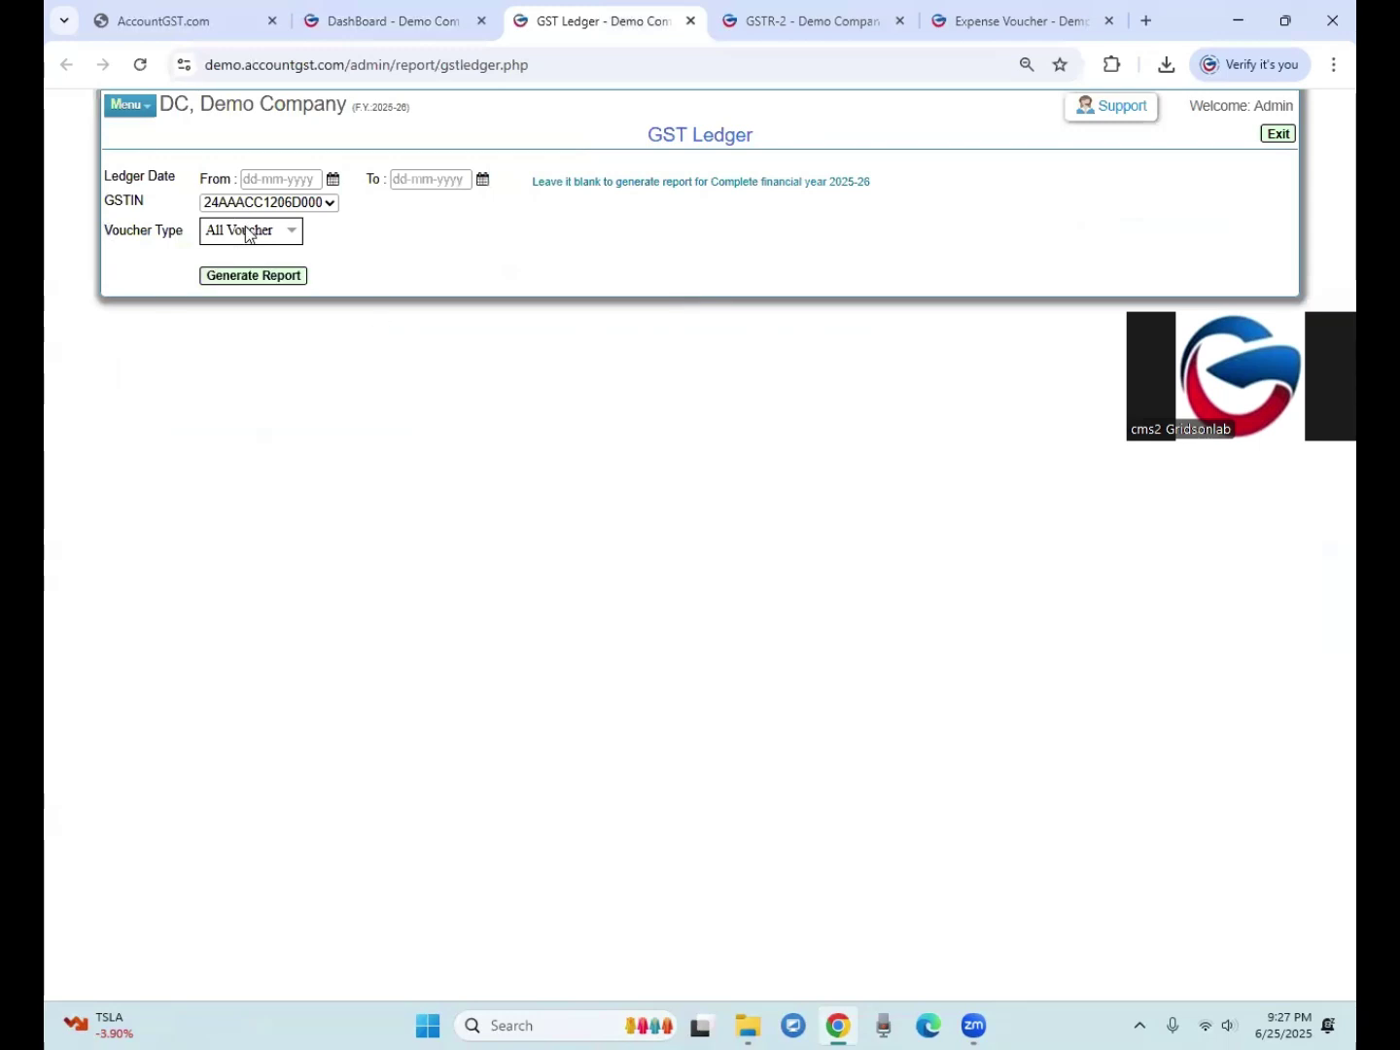
pyautogui.click(258, 276)
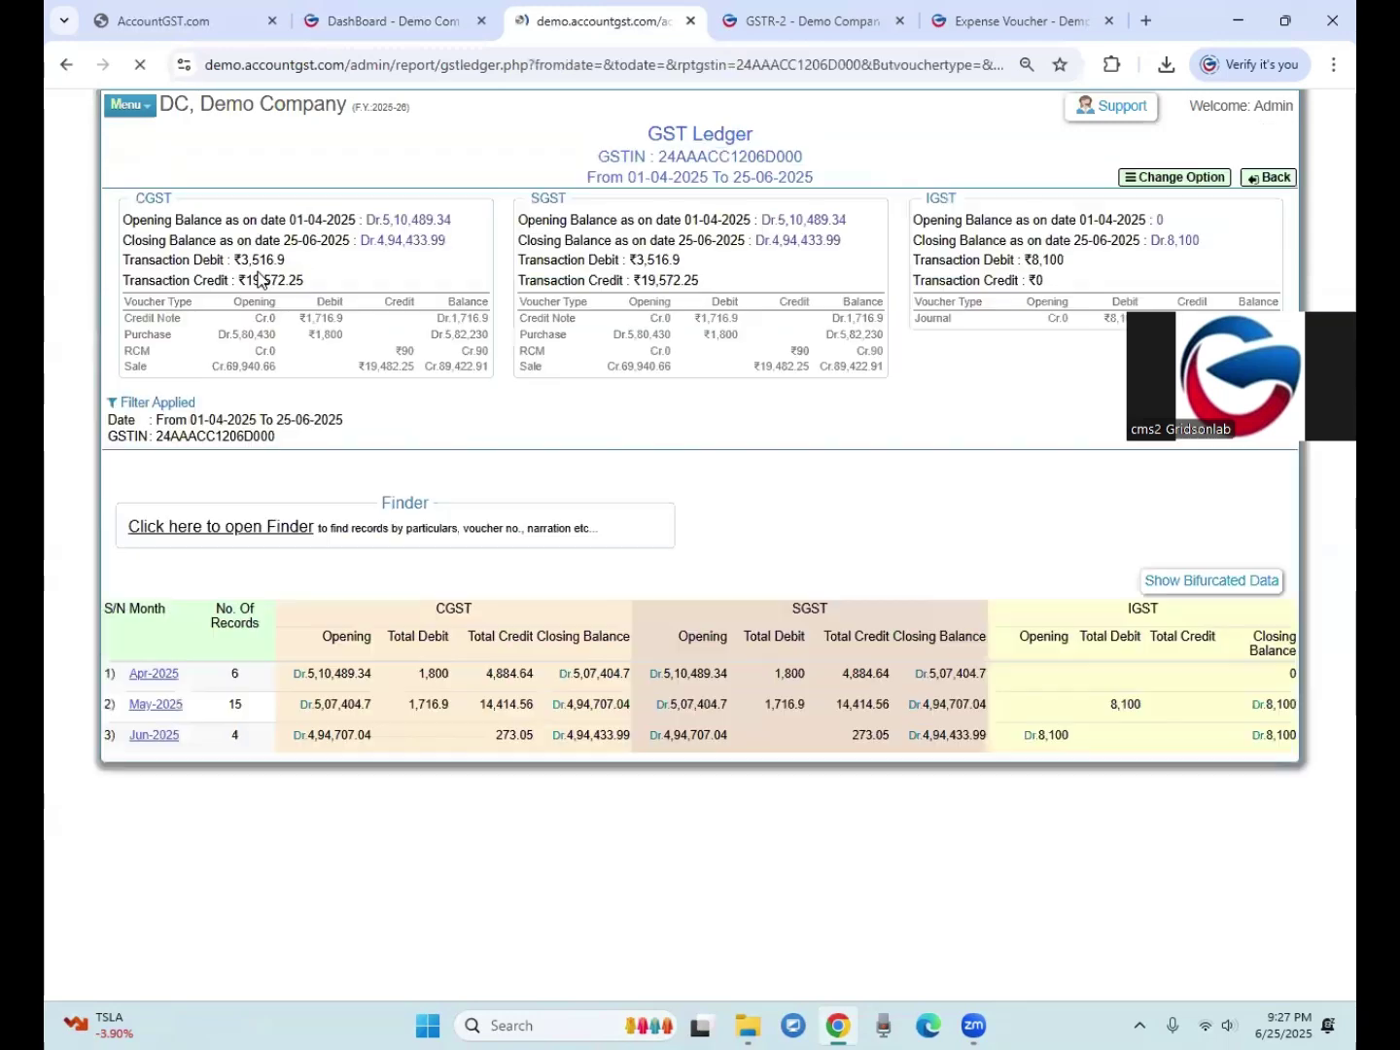
pyautogui.click(152, 740)
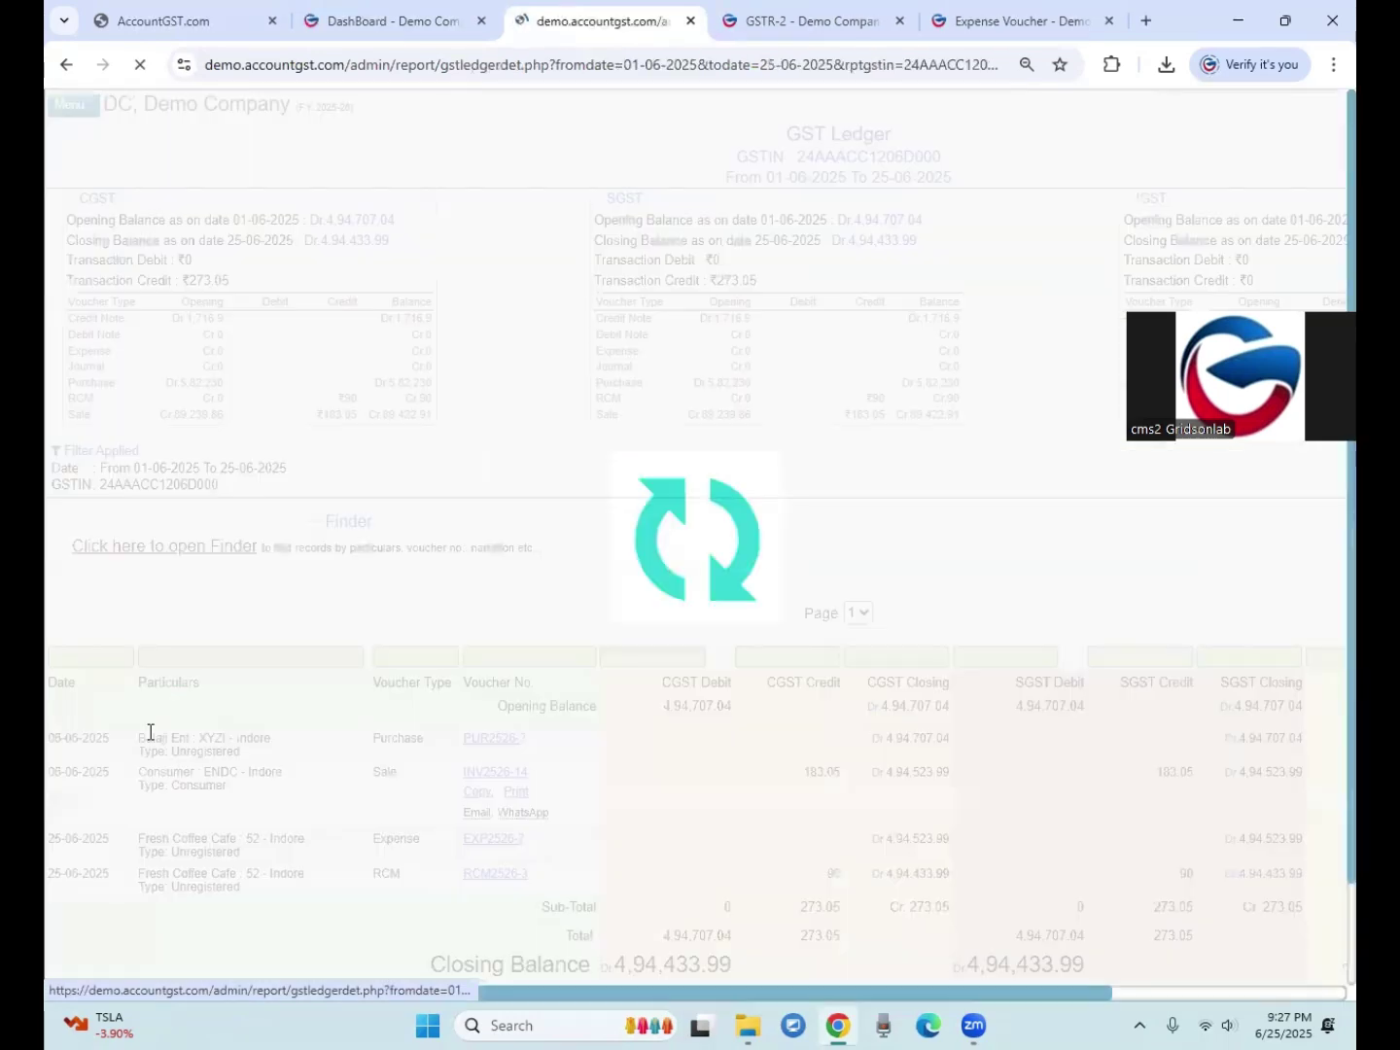
# Step: Point out the Fresh Coffee Cafe RCM2526-3 entry crediting 90 CGST and 90 SGST, then return to the dashboard
pyautogui.scroll(-2, 152, 732)
pyautogui.moveTo(163, 725); pyautogui.dragTo(210, 724)
pyautogui.click(410, 721)
pyautogui.moveTo(413, 719); pyautogui.dragTo(389, 755)
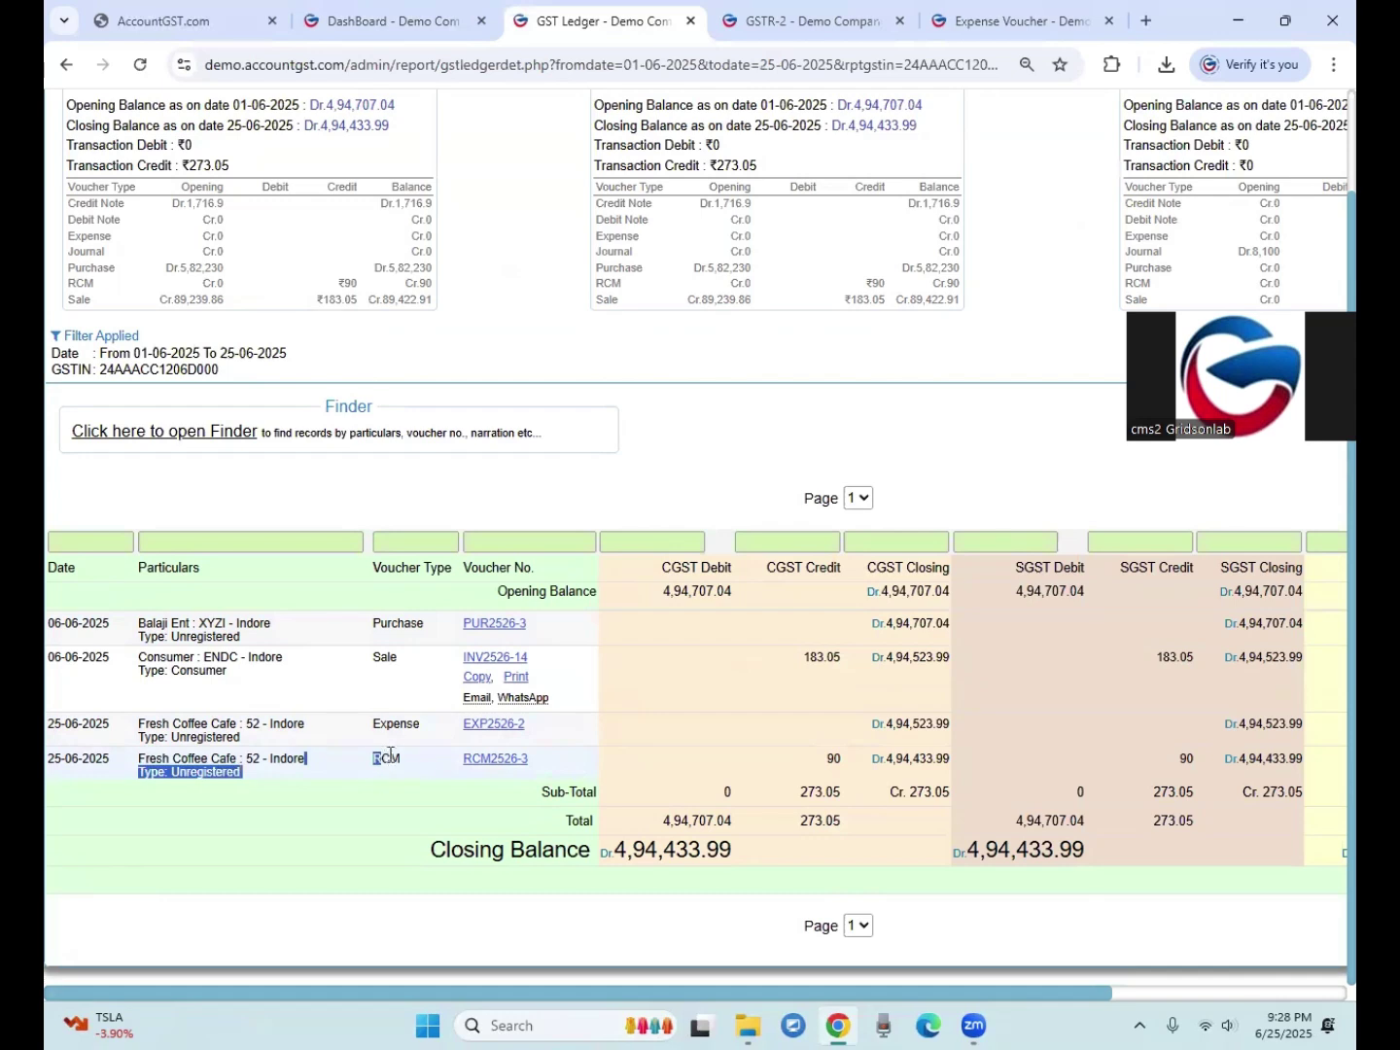
pyautogui.click(842, 768)
pyautogui.click(1177, 757)
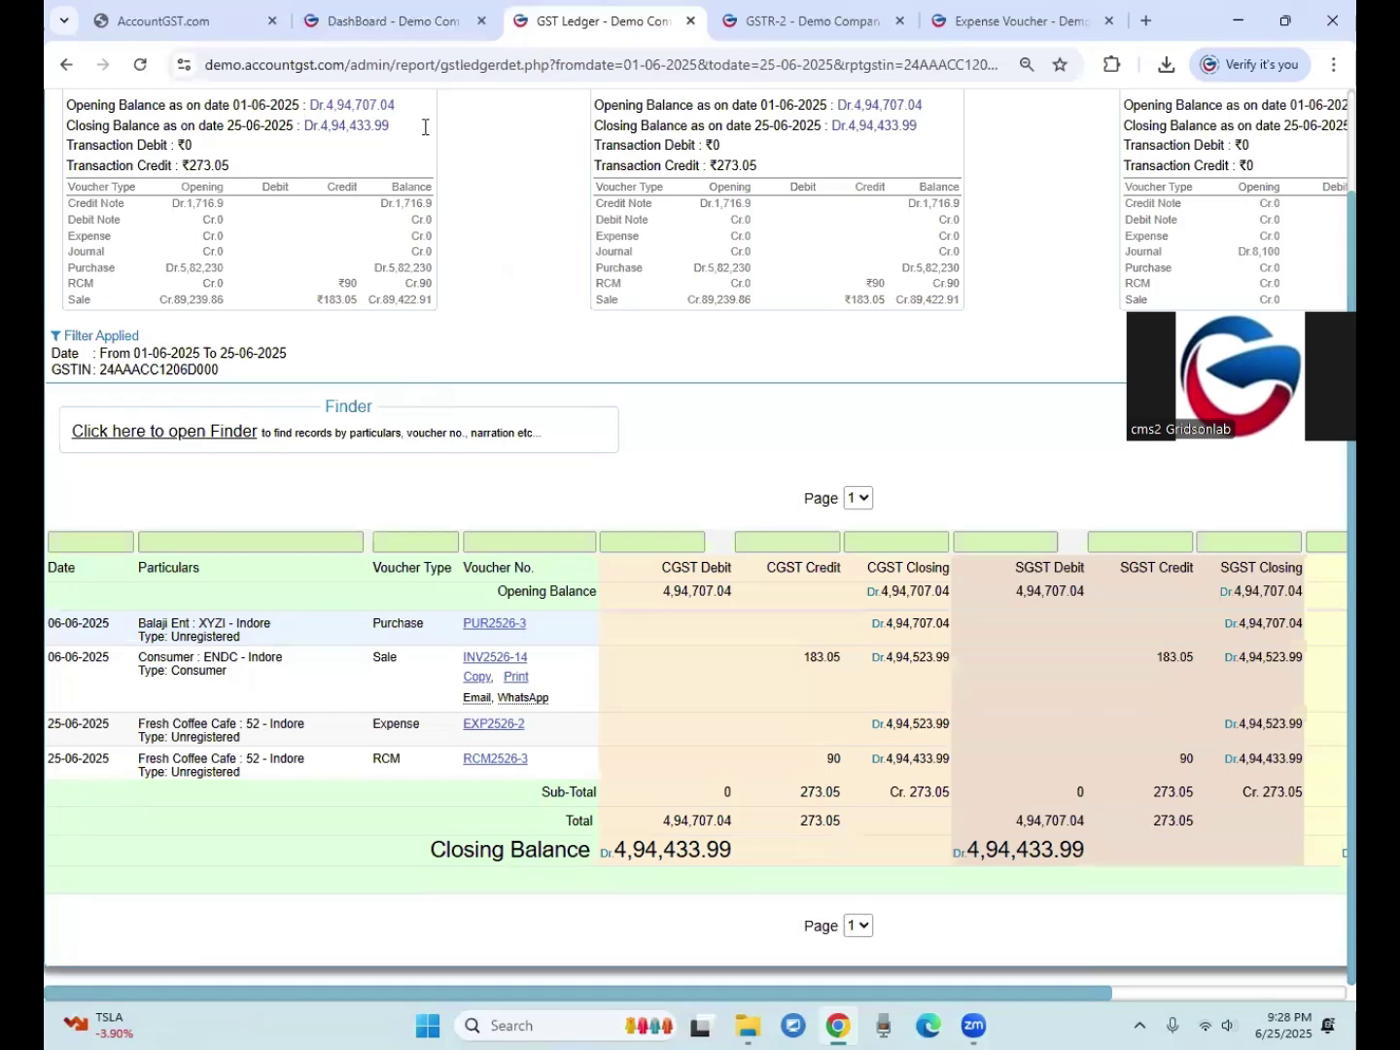
pyautogui.click(394, 21)
pyautogui.moveTo(338, 149)
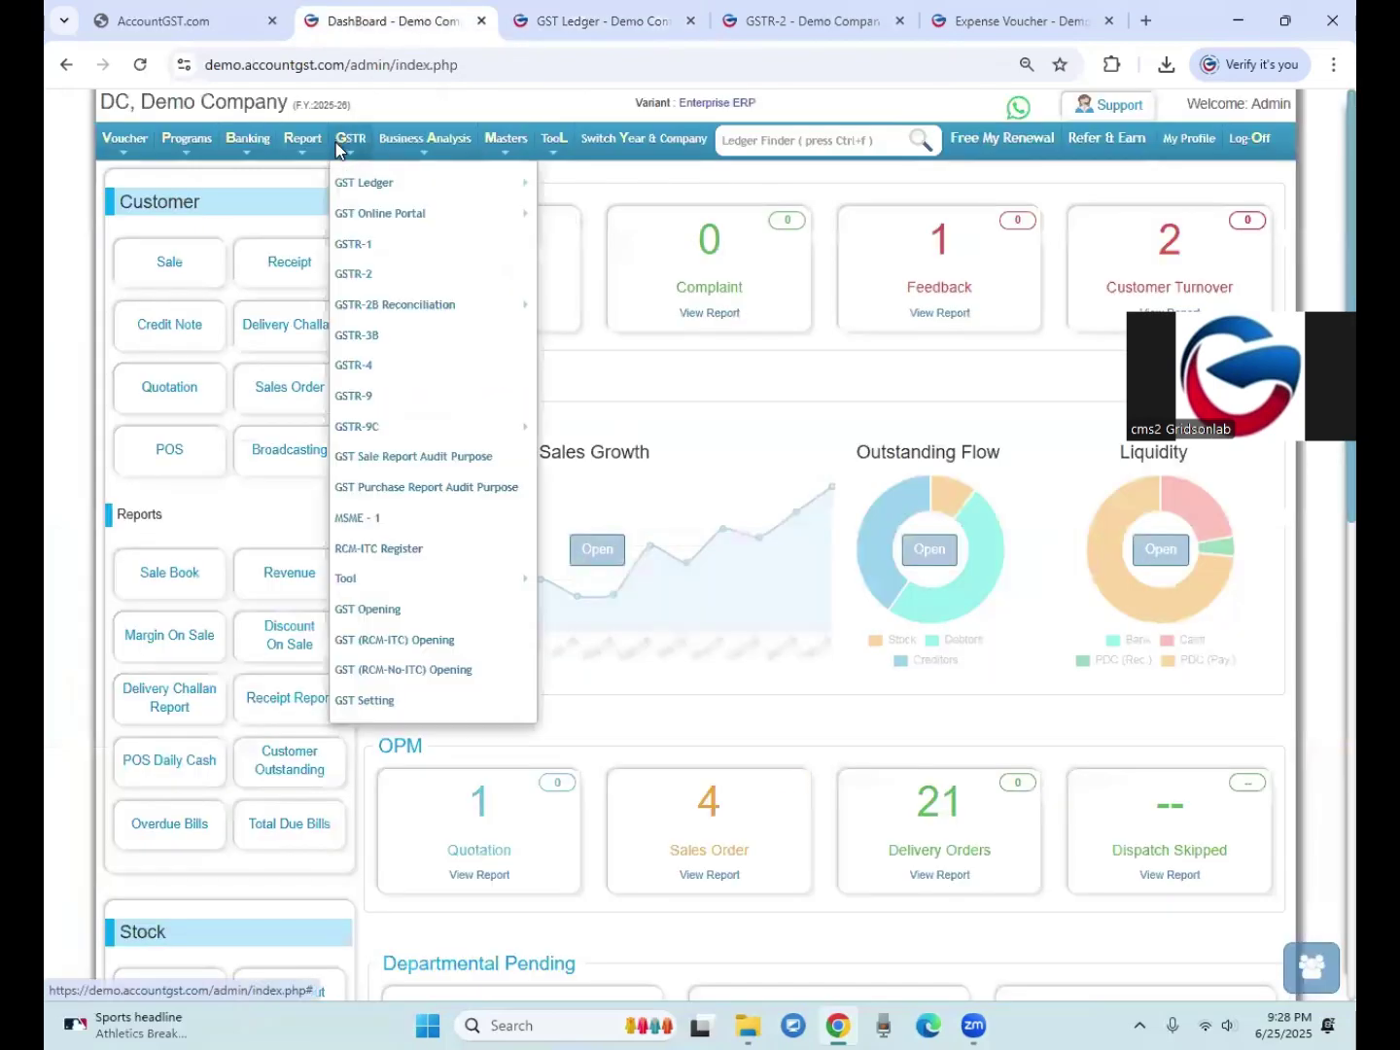
# Step: Generate the GSTR-3B report for June 2025 (06 Jun-2025)
pyautogui.click(368, 336)
pyautogui.click(243, 197)
pyautogui.click(237, 294)
pyautogui.click(240, 263)
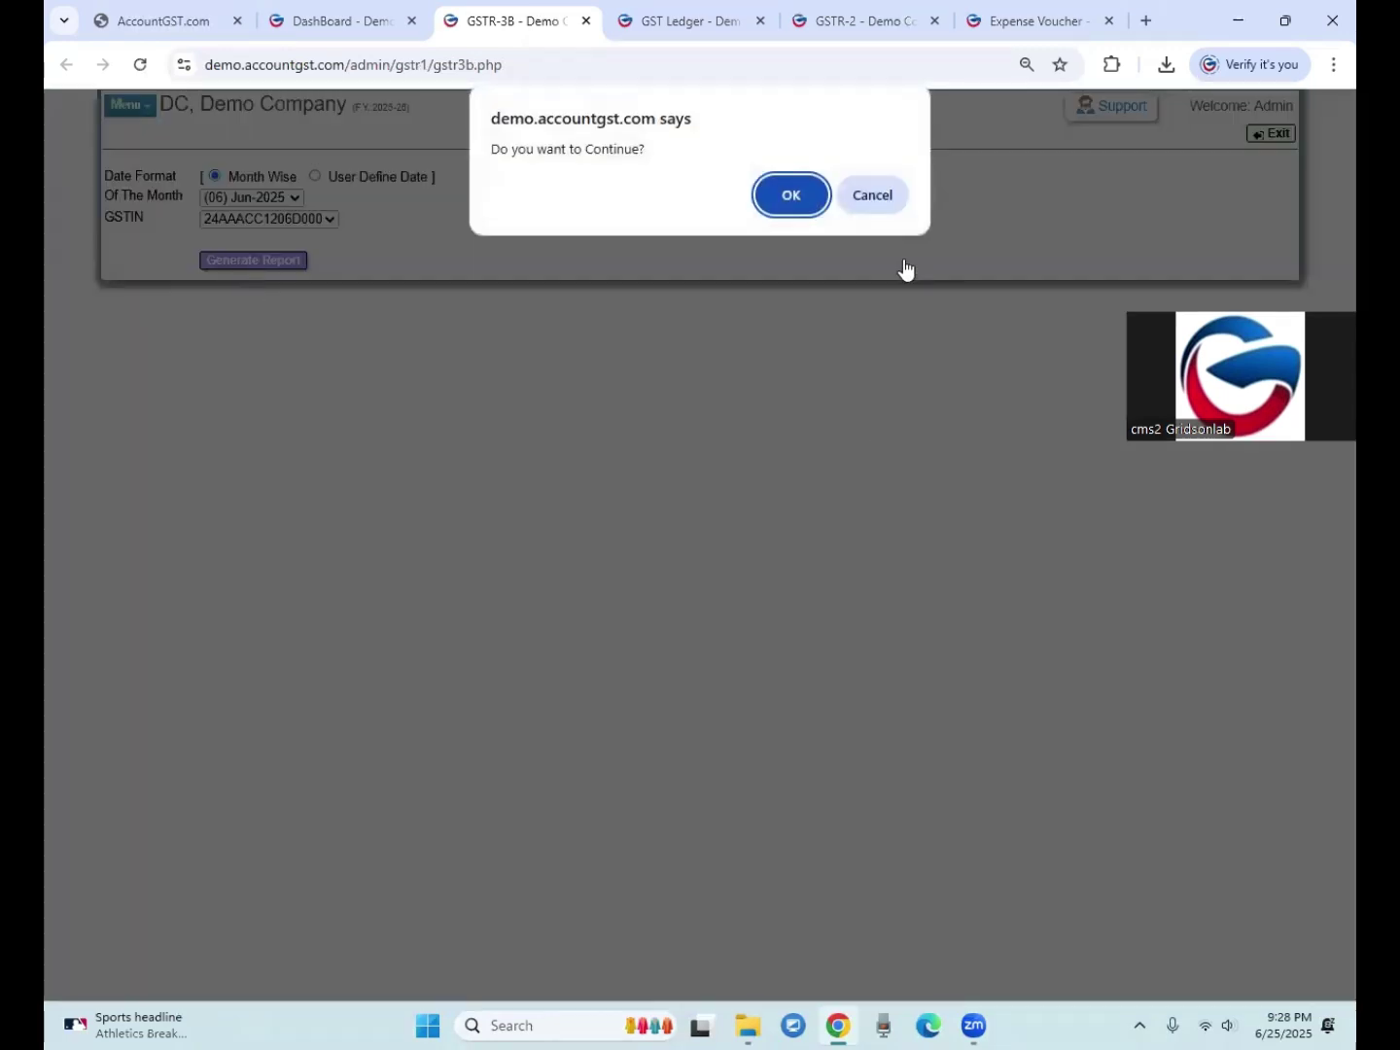
pyautogui.click(803, 204)
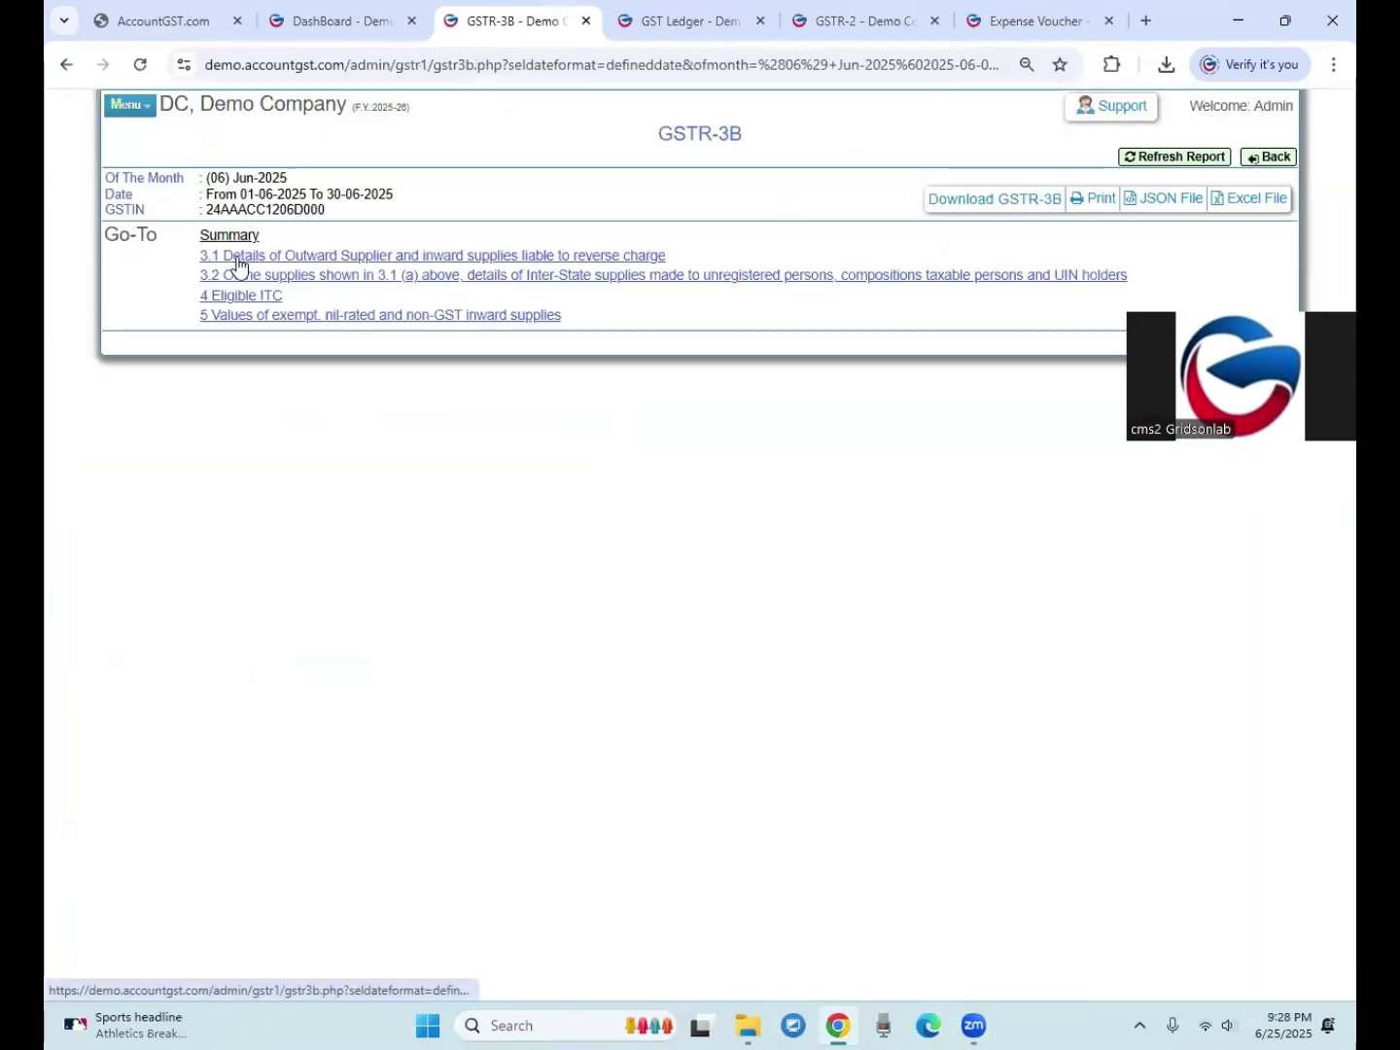
# Step: Review Eligible ITC, where 90 central and 90 state tax are Ineligible ITC – Others
pyautogui.click(241, 297)
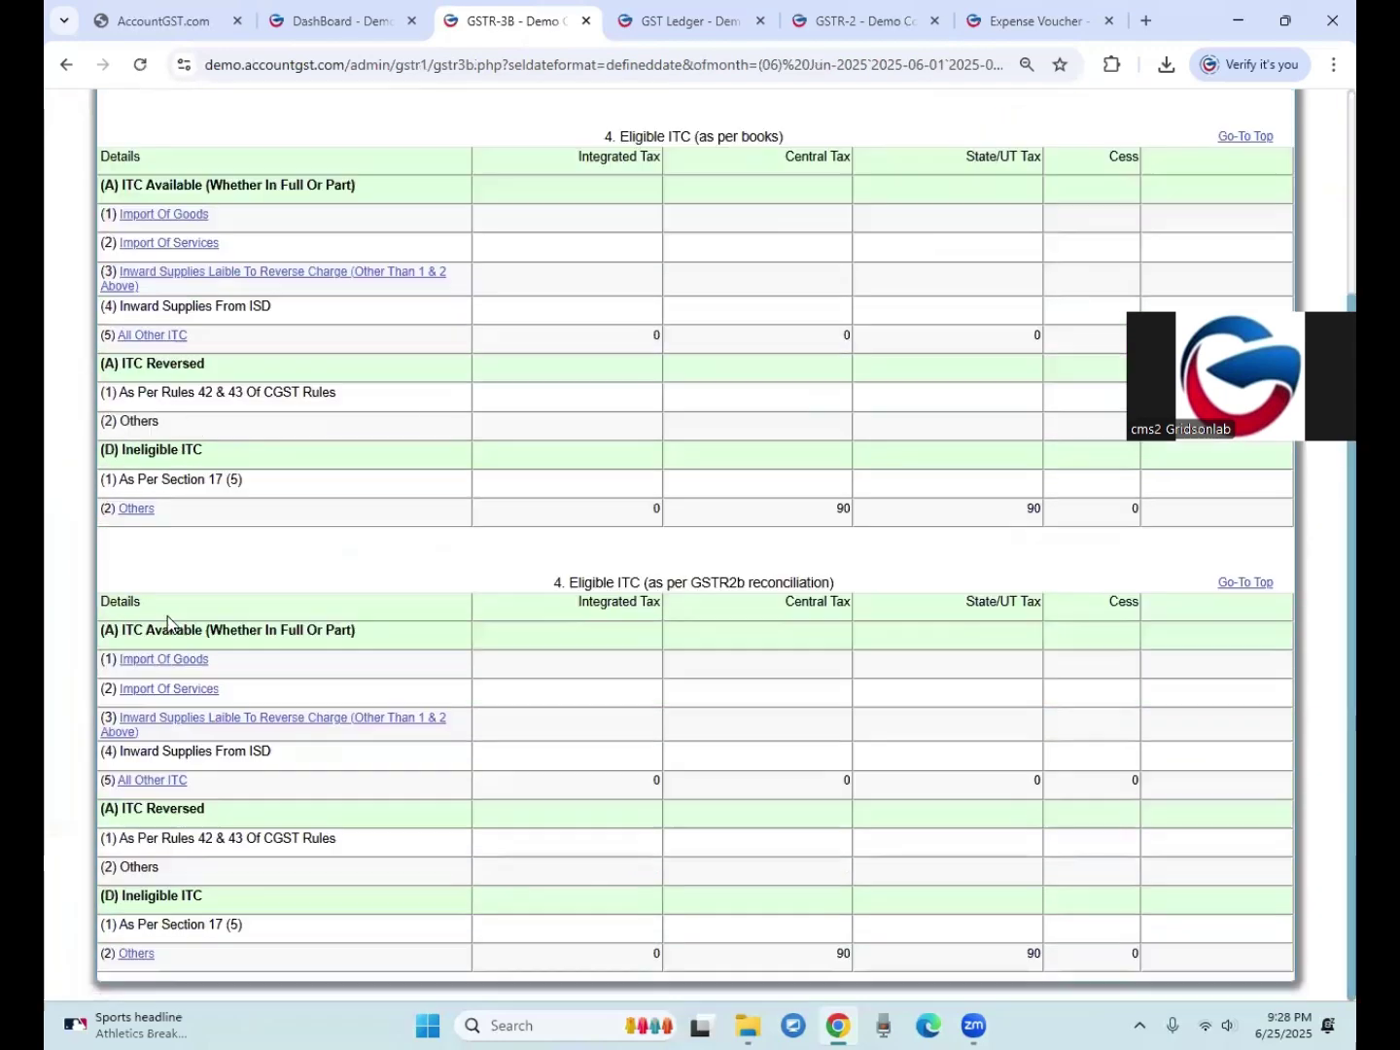
pyautogui.moveTo(123, 899); pyautogui.dragTo(213, 902)
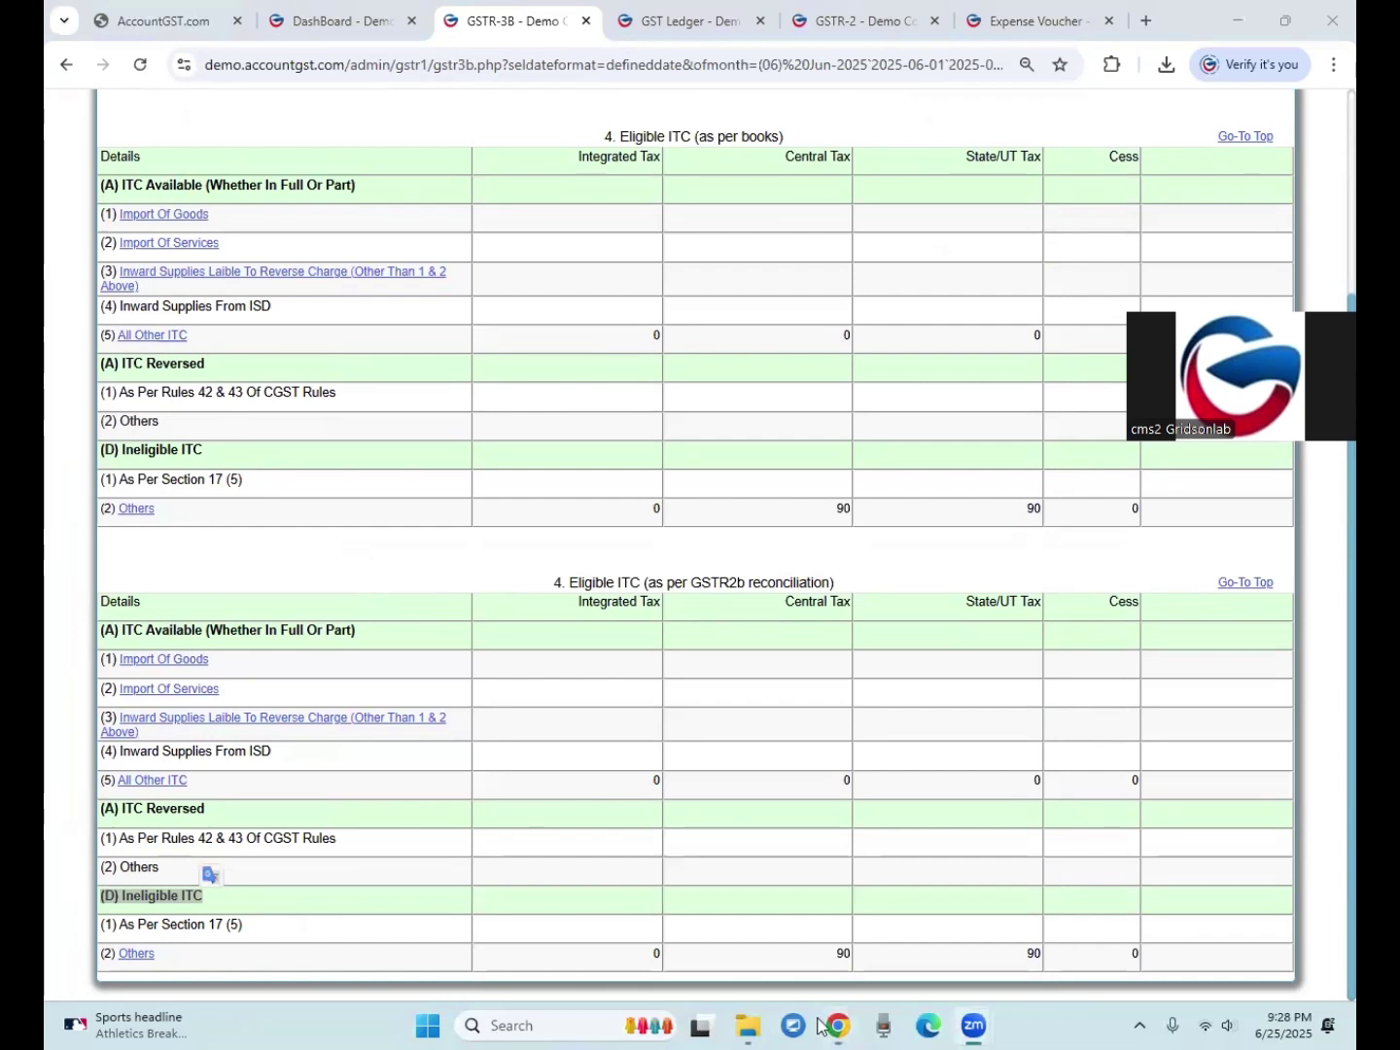
pyautogui.click(843, 952)
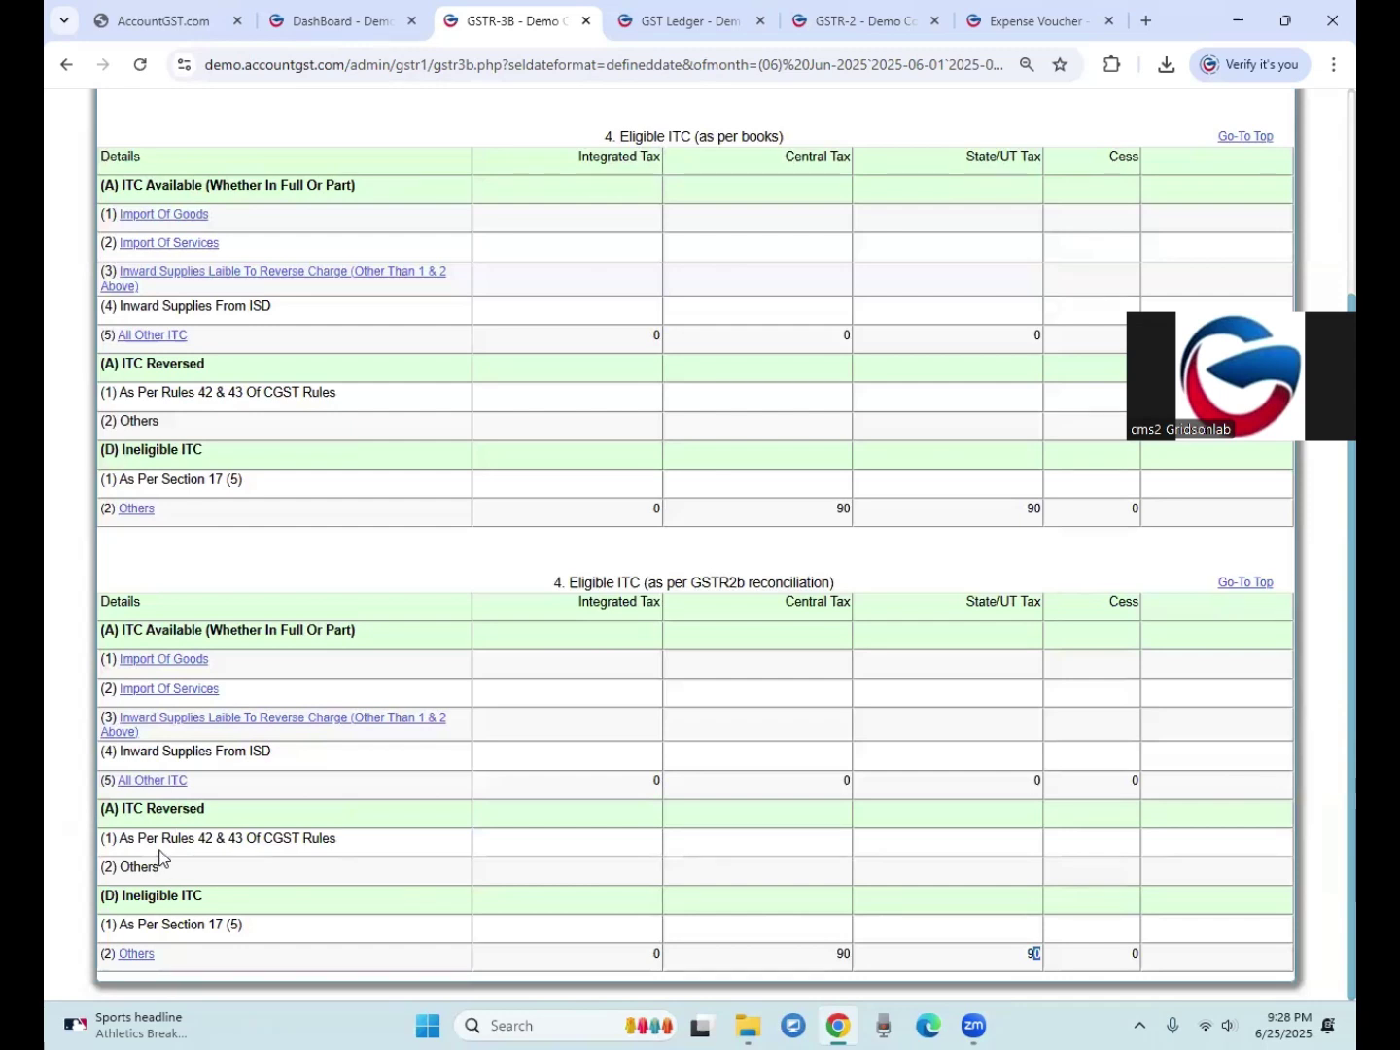
pyautogui.moveTo(133, 810); pyautogui.dragTo(147, 810)
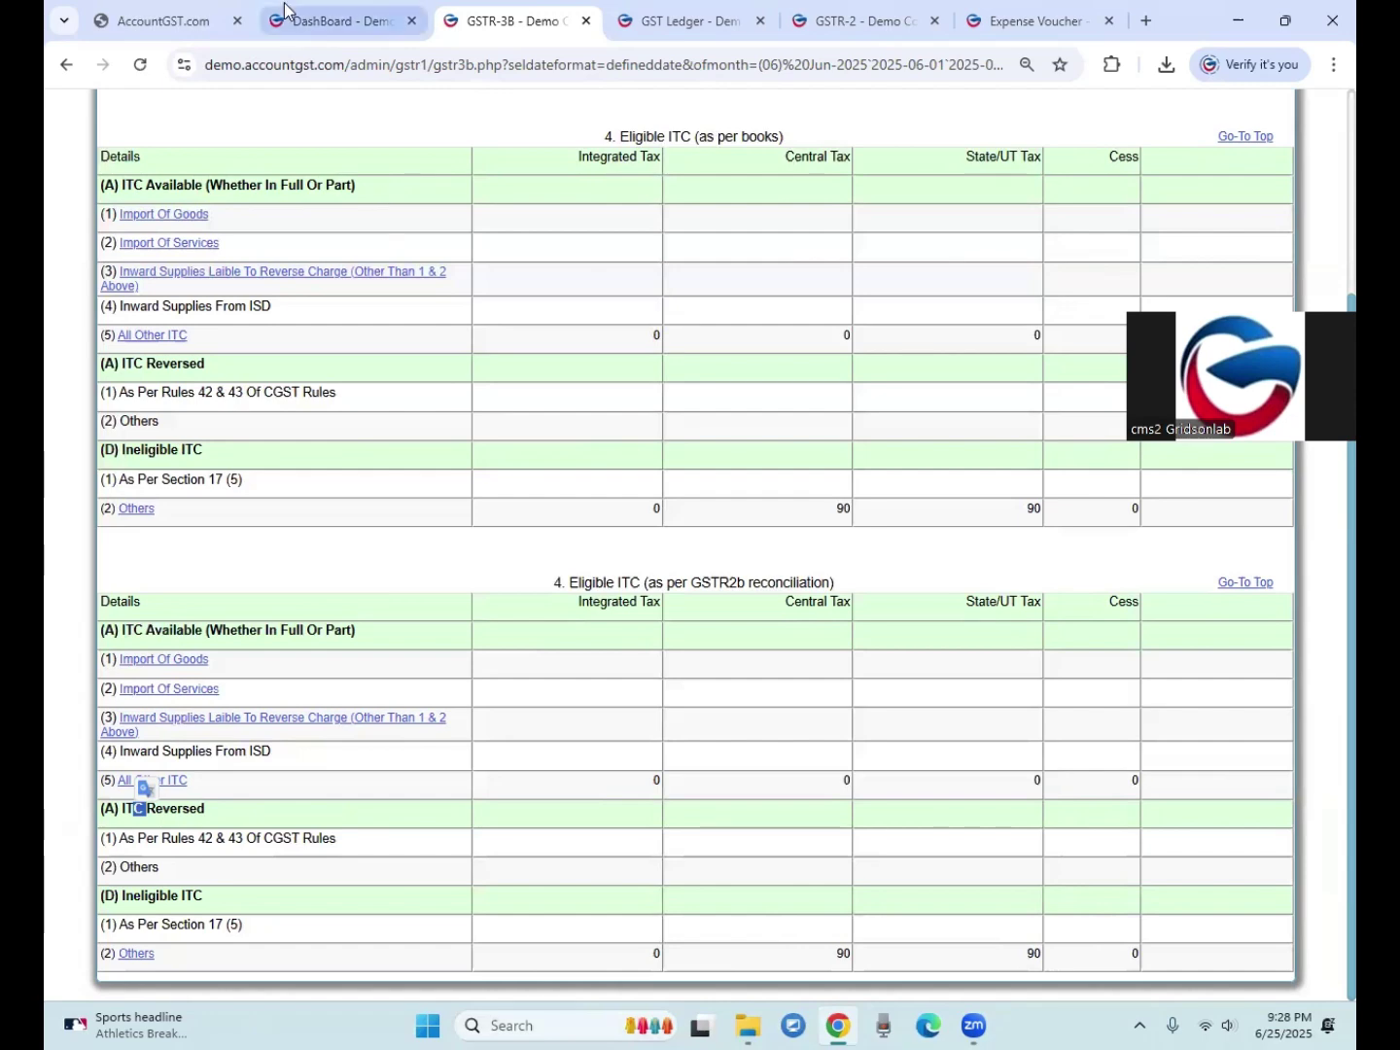
pyautogui.click(326, 21)
# Step: Generate the Trading and Profit & Loss account up to 25-06-2025
pyautogui.click(352, 141)
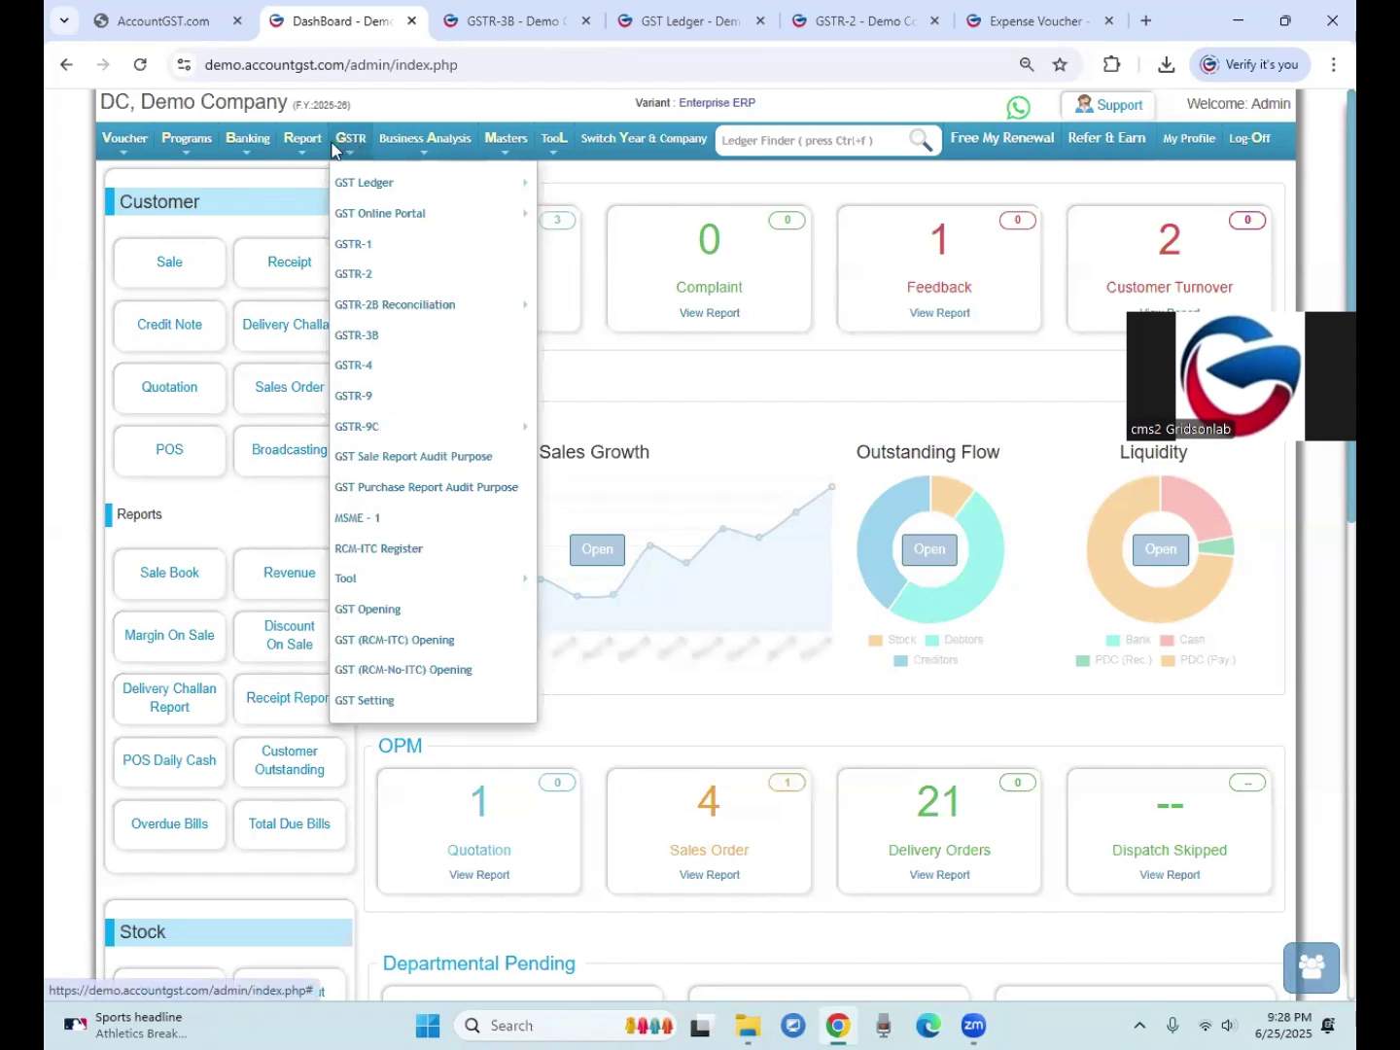
pyautogui.click(299, 141)
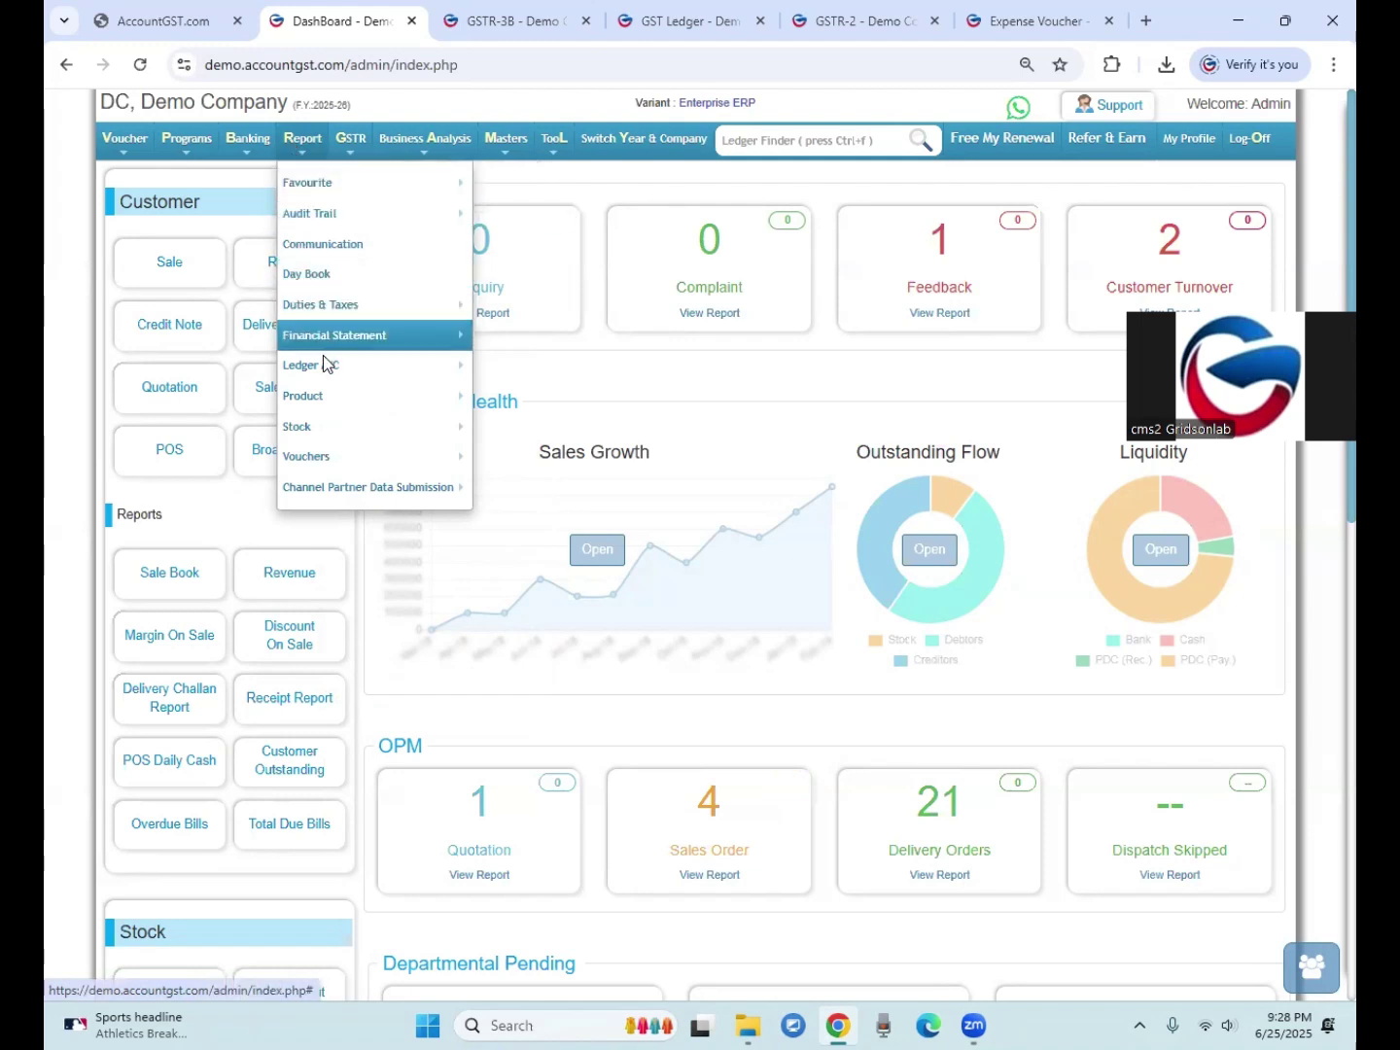
pyautogui.moveTo(322, 335)
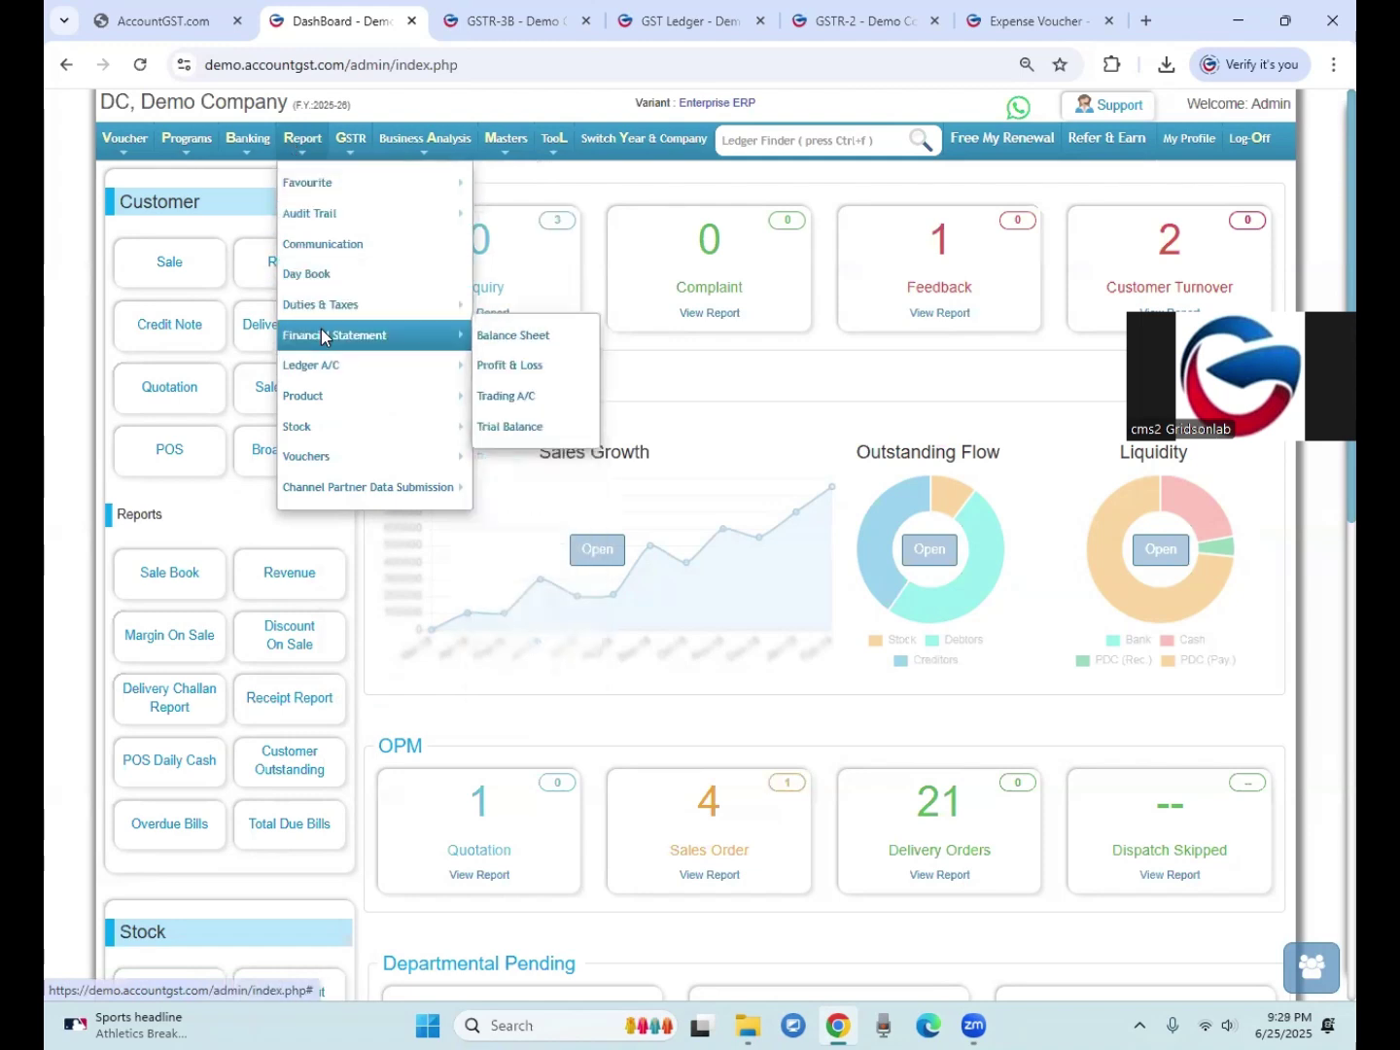
pyautogui.click(526, 366)
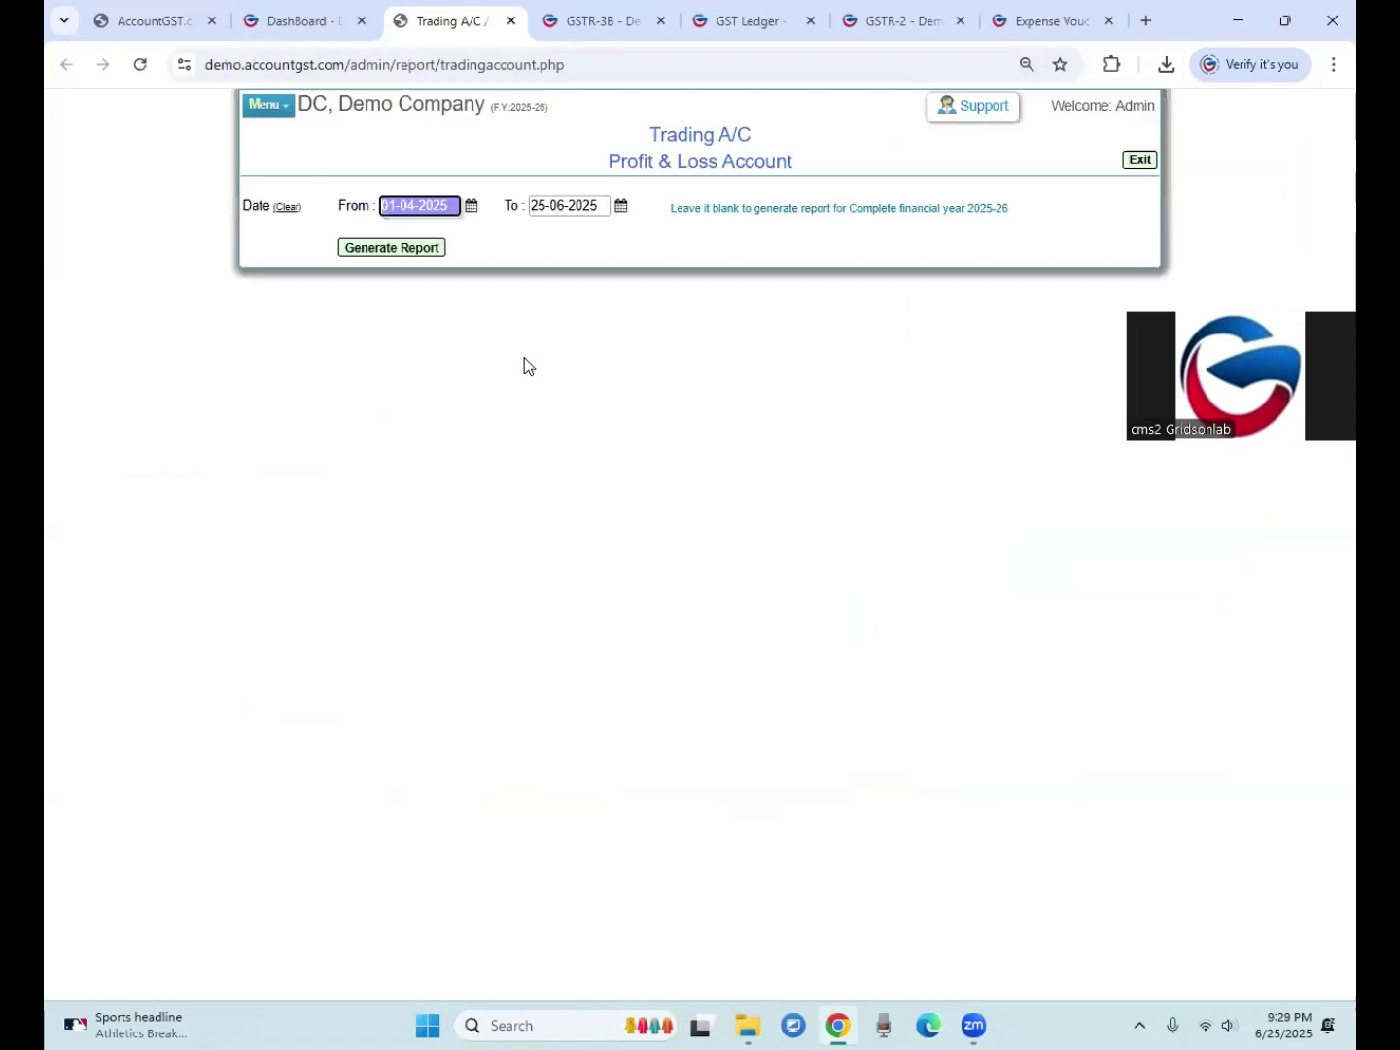
pyautogui.click(407, 249)
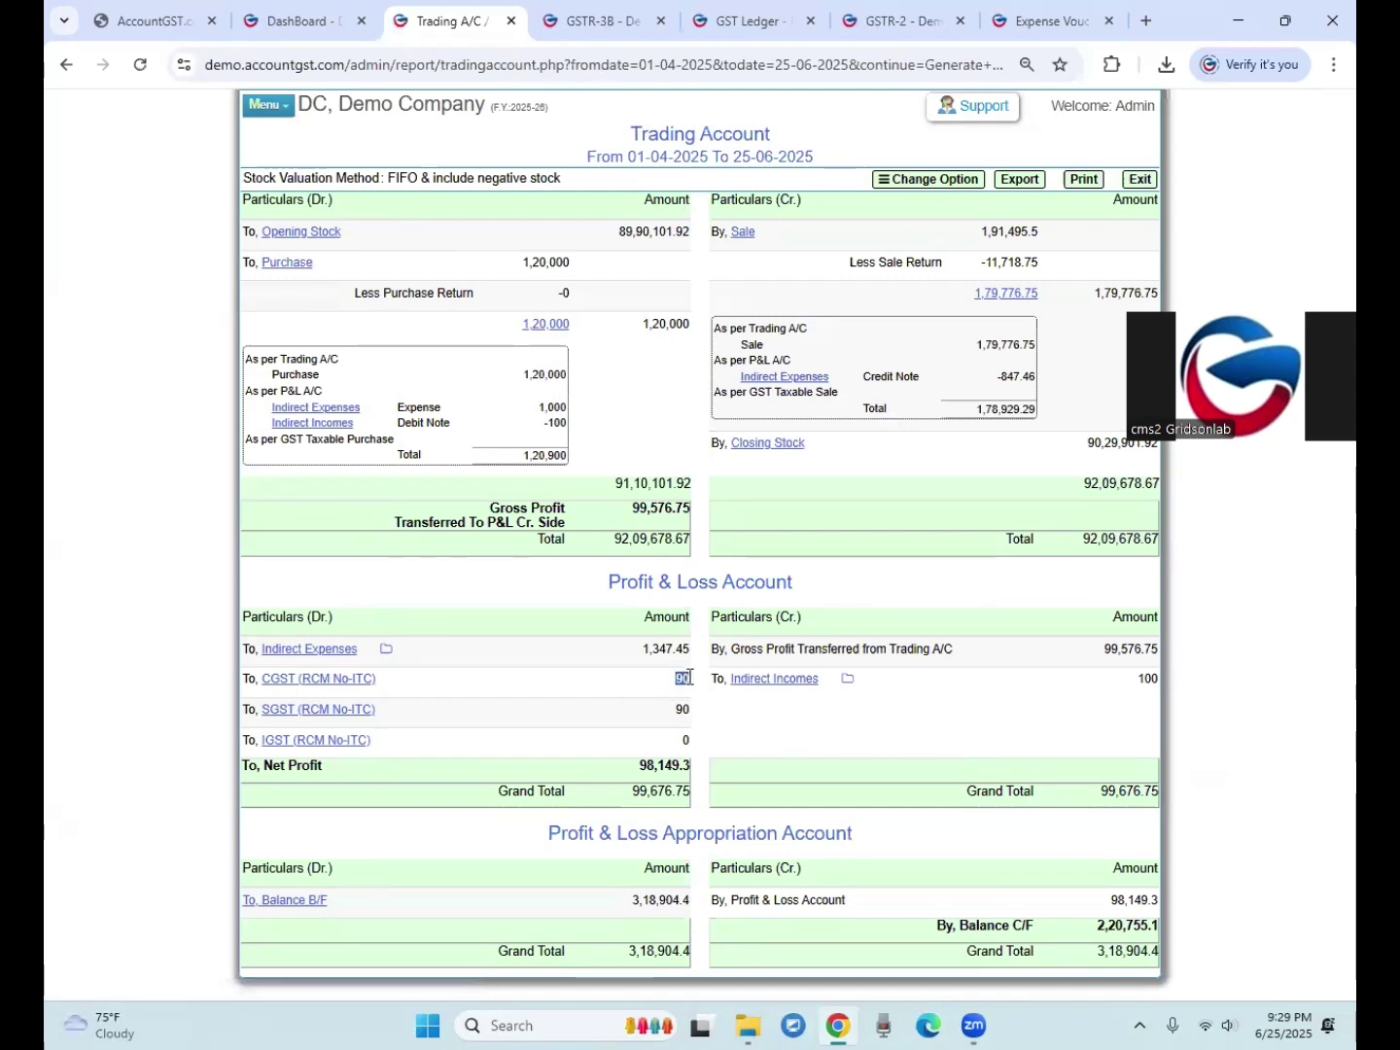
# Step: Expand Indirect Expenses to show CGST and SGST (RCM No-ITC) 90 each and Office Food and Beverage 1,000
pyautogui.moveTo(597, 590); pyautogui.dragTo(735, 582)
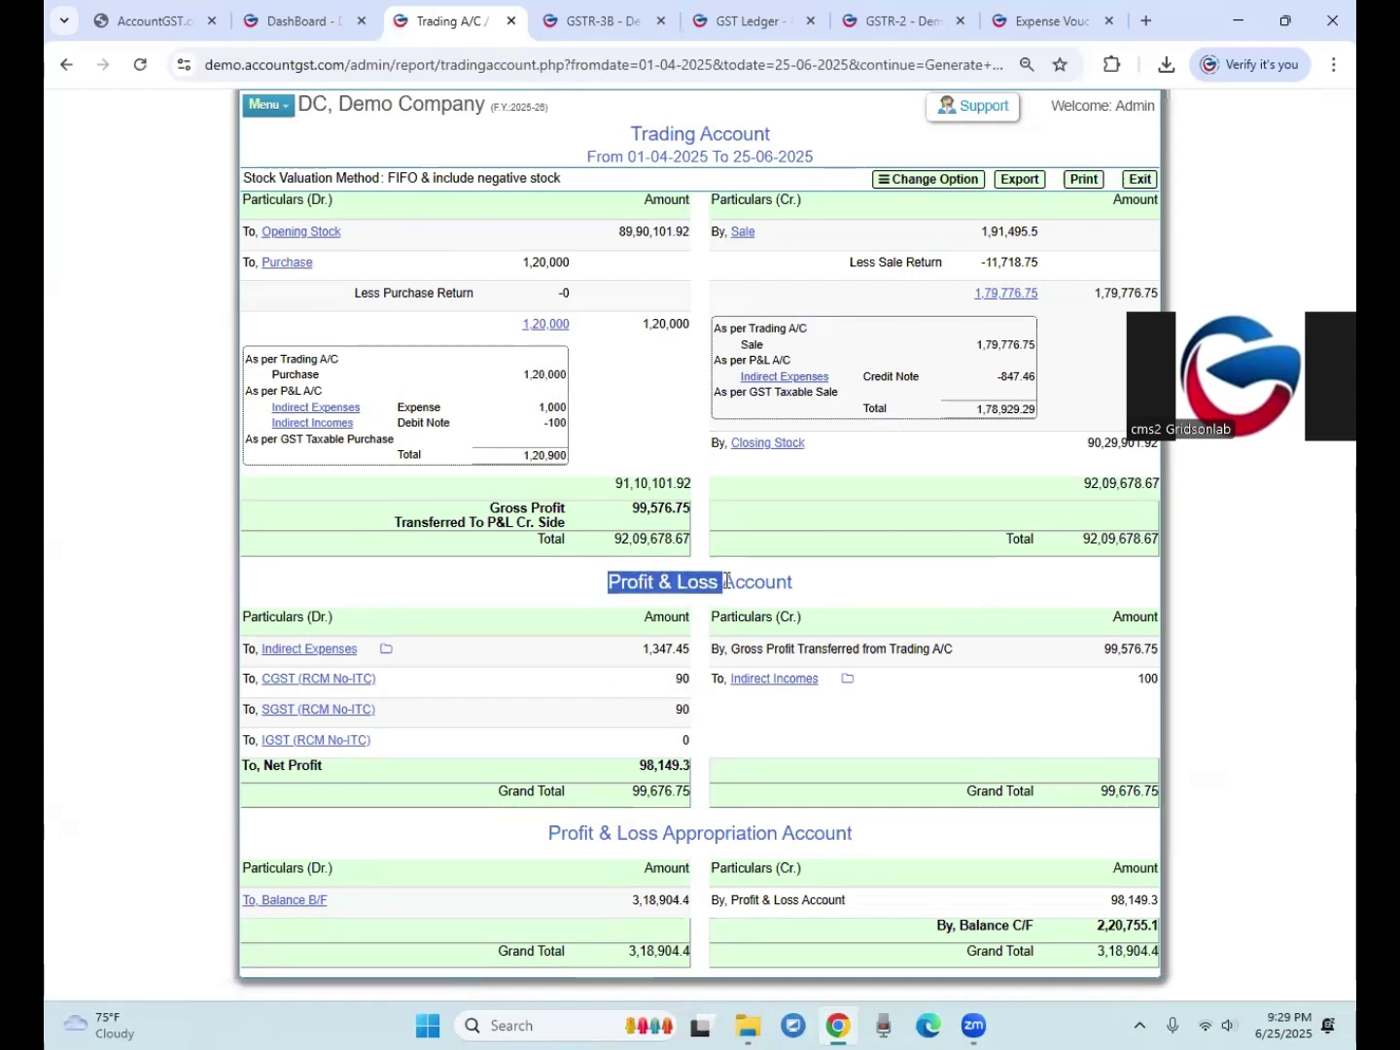
pyautogui.click(677, 683)
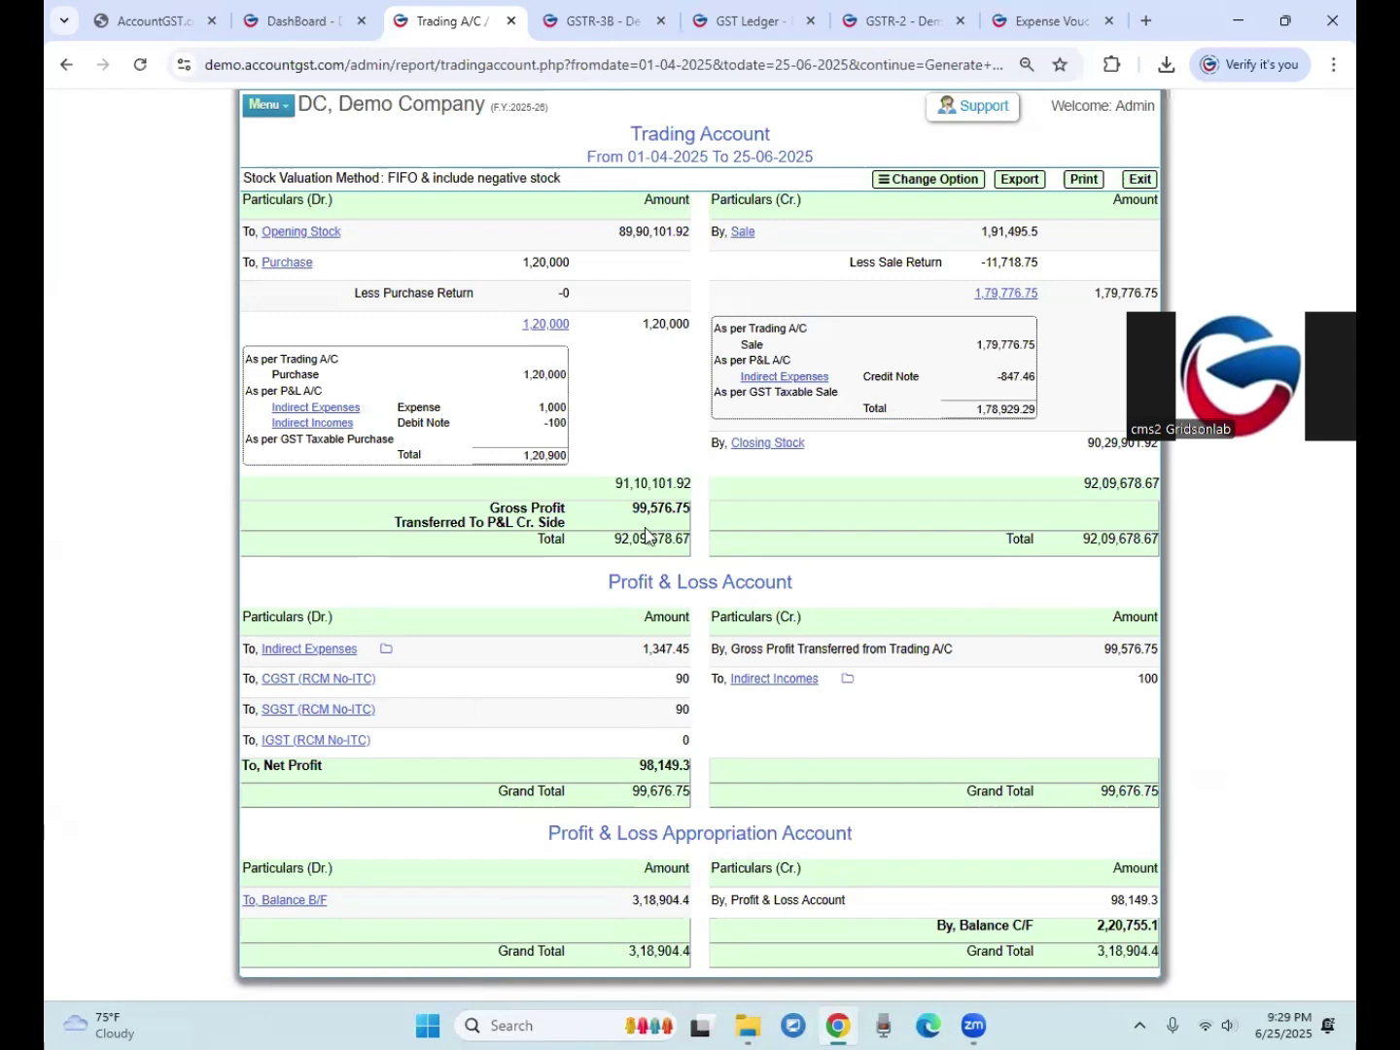
pyautogui.click(385, 649)
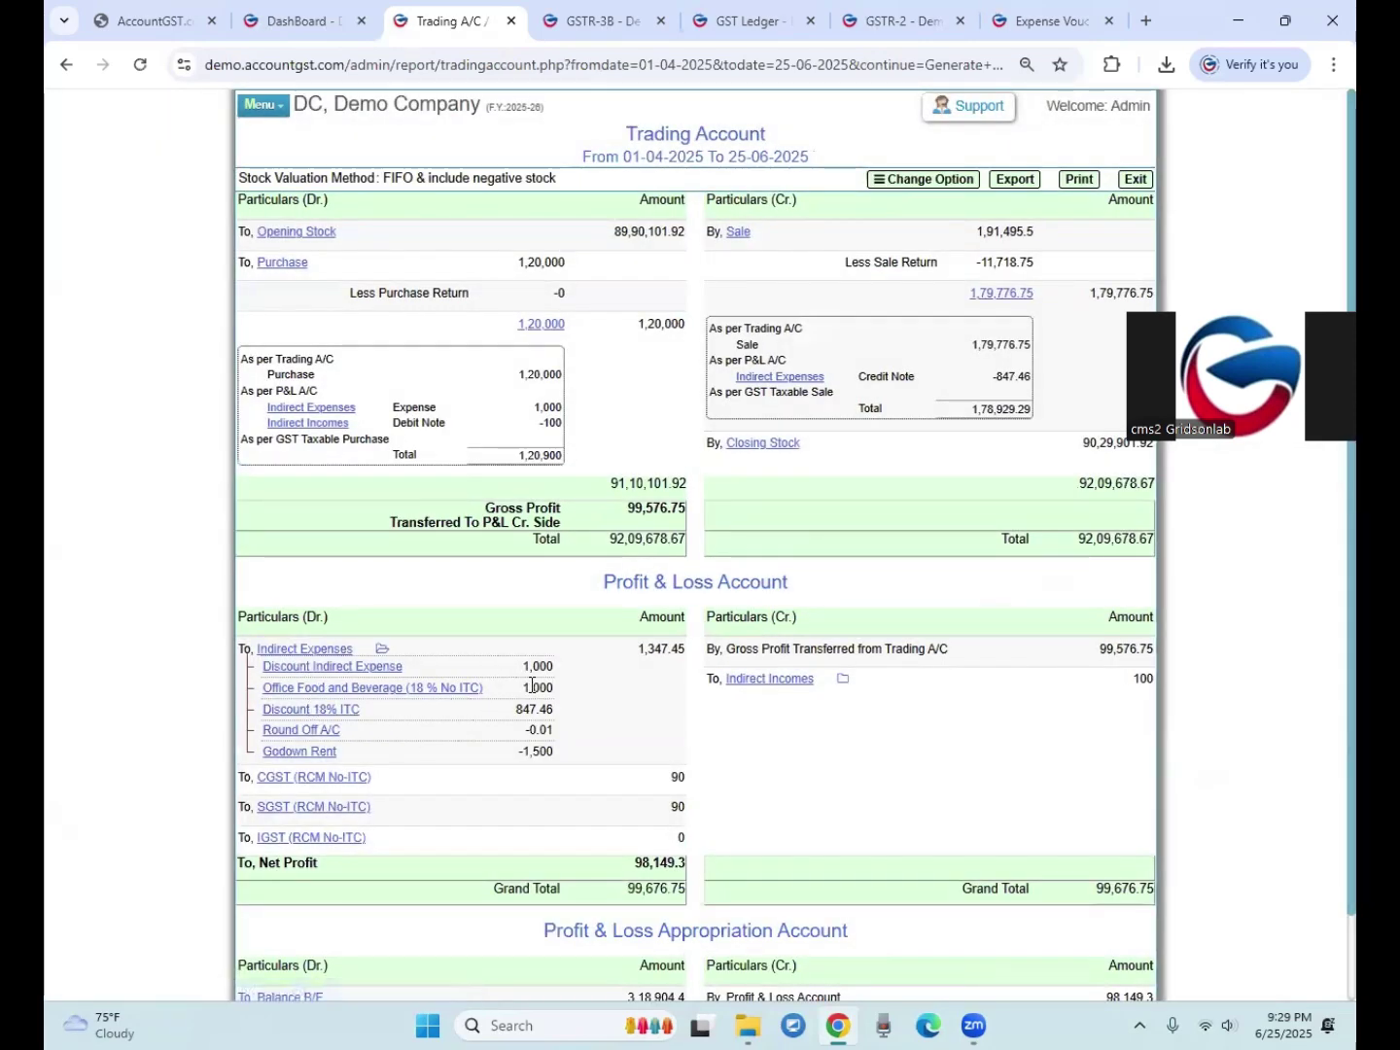
# Step: Generate the combined GST RCM (NO-ITC) ledger report
pyautogui.click(305, 24)
pyautogui.moveTo(351, 139)
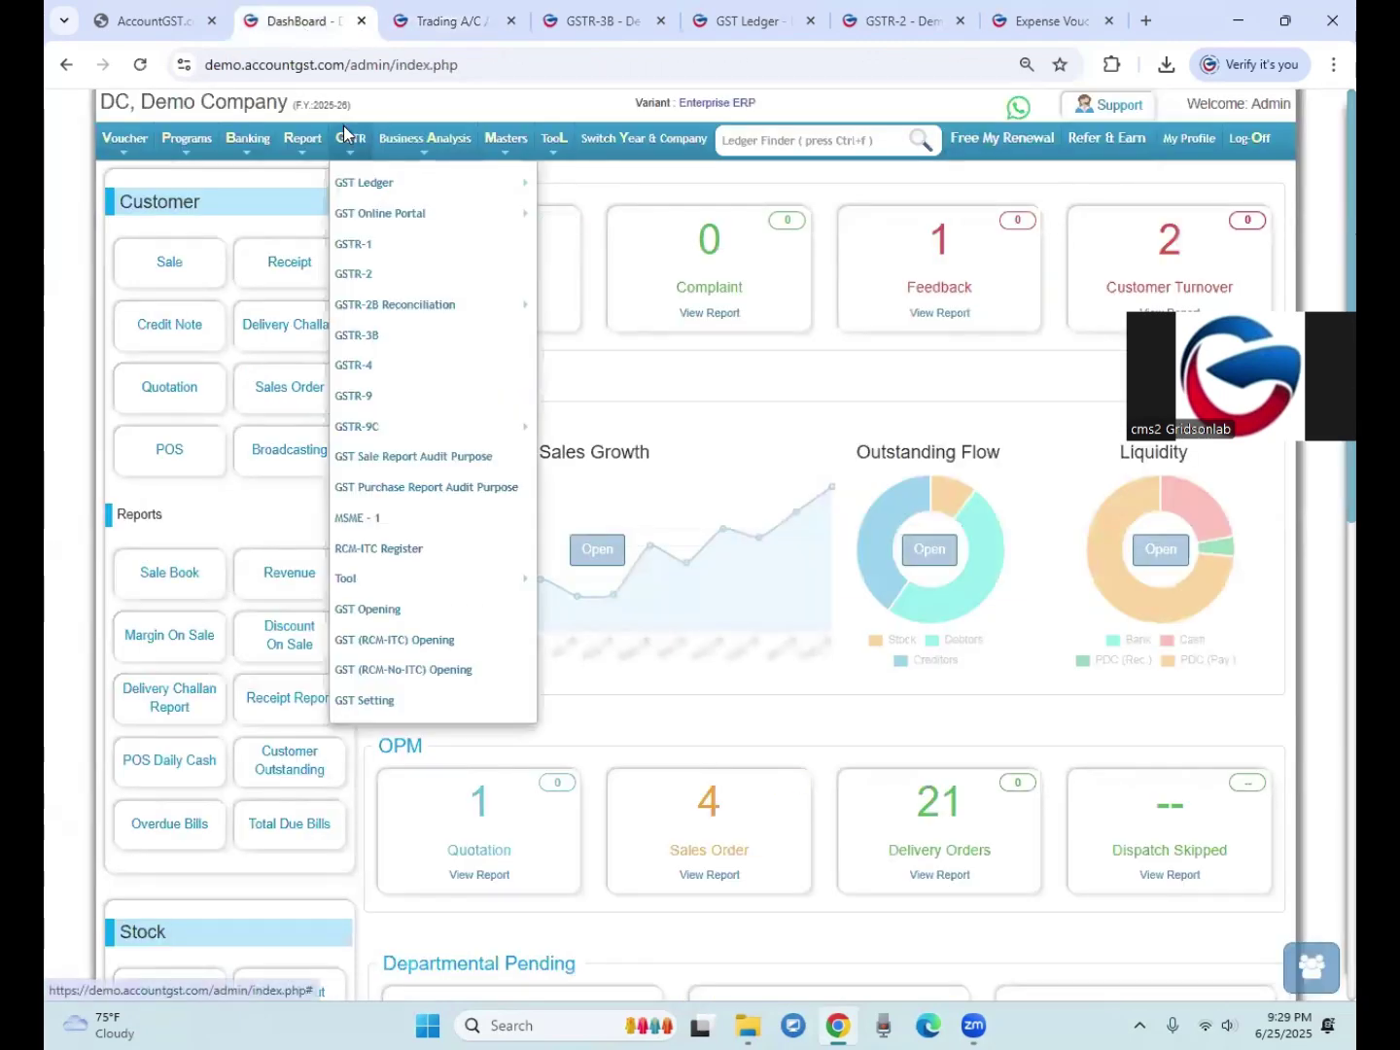
pyautogui.moveTo(368, 183)
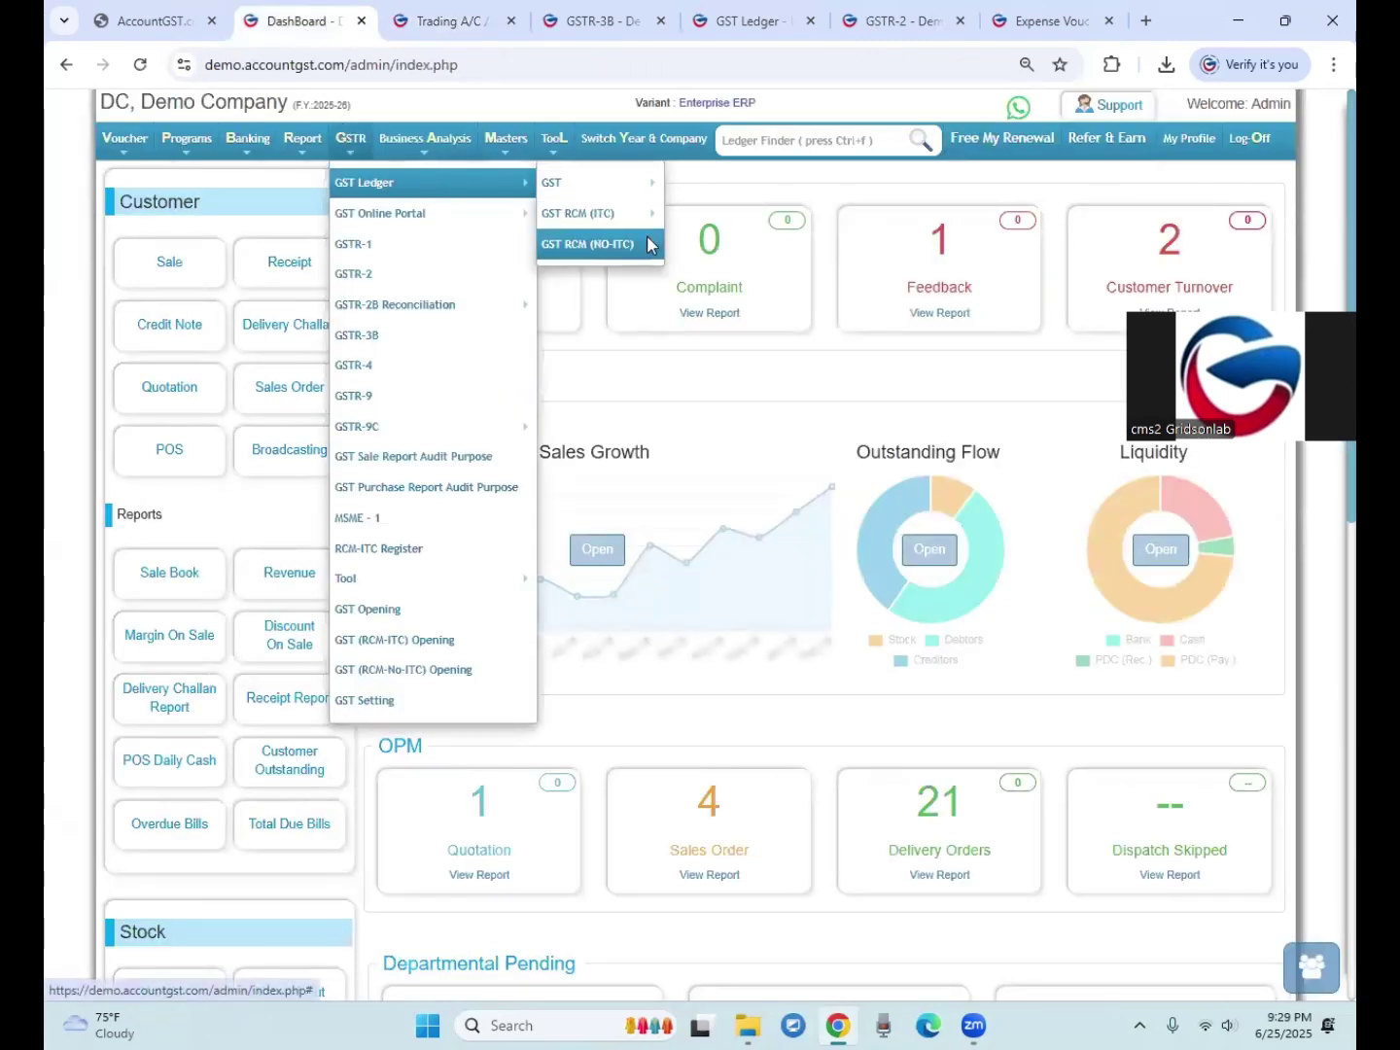
pyautogui.moveTo(630, 249)
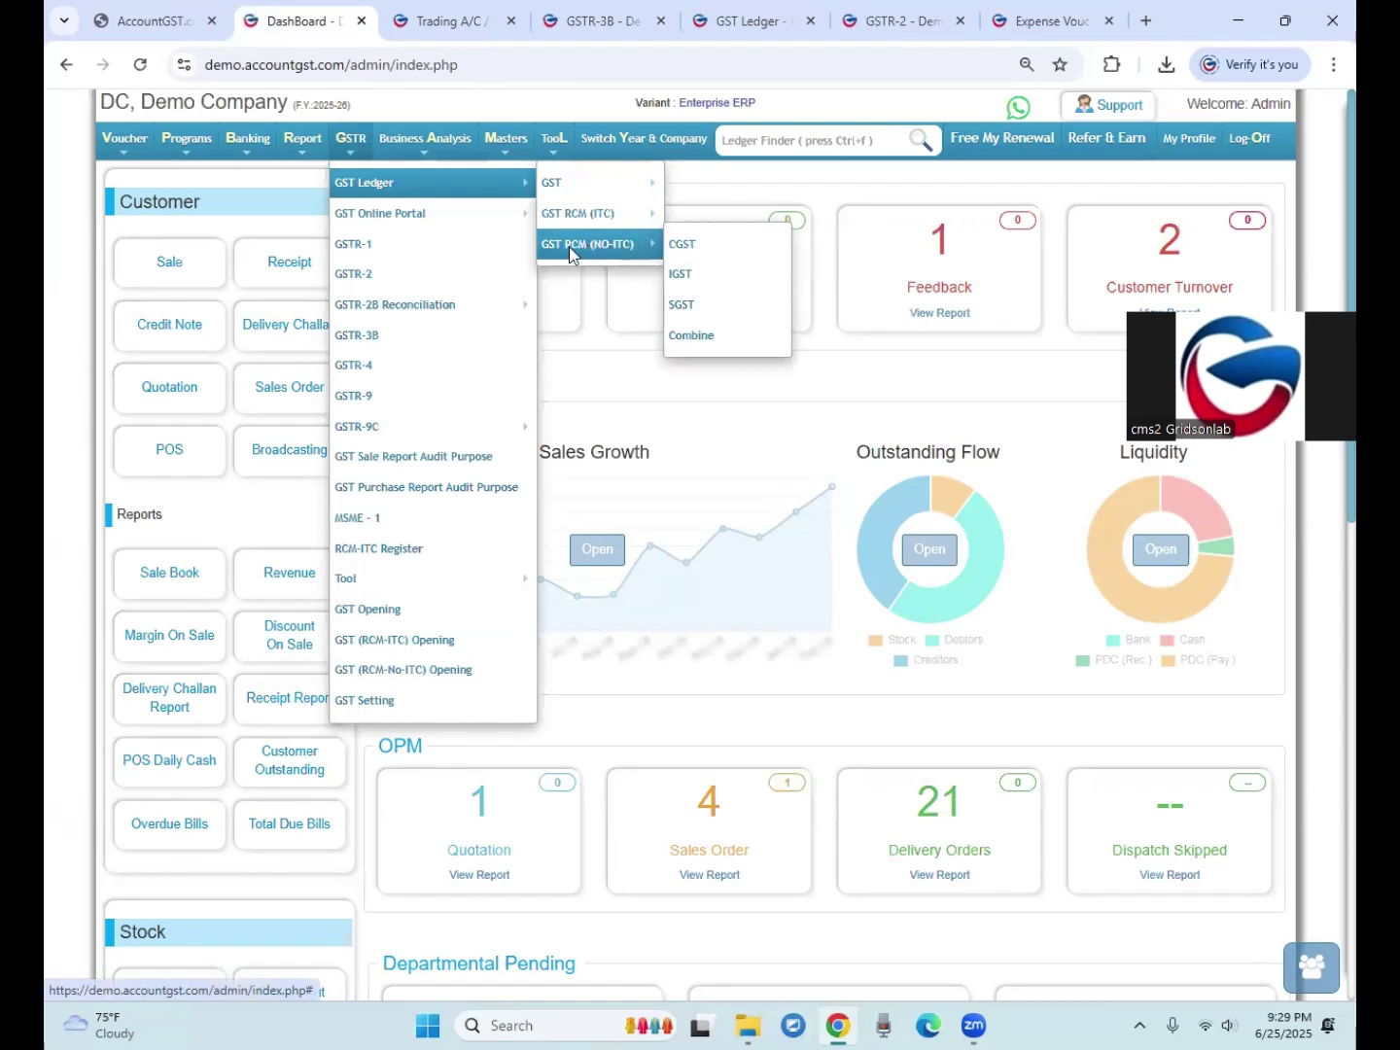
pyautogui.click(688, 337)
pyautogui.click(275, 245)
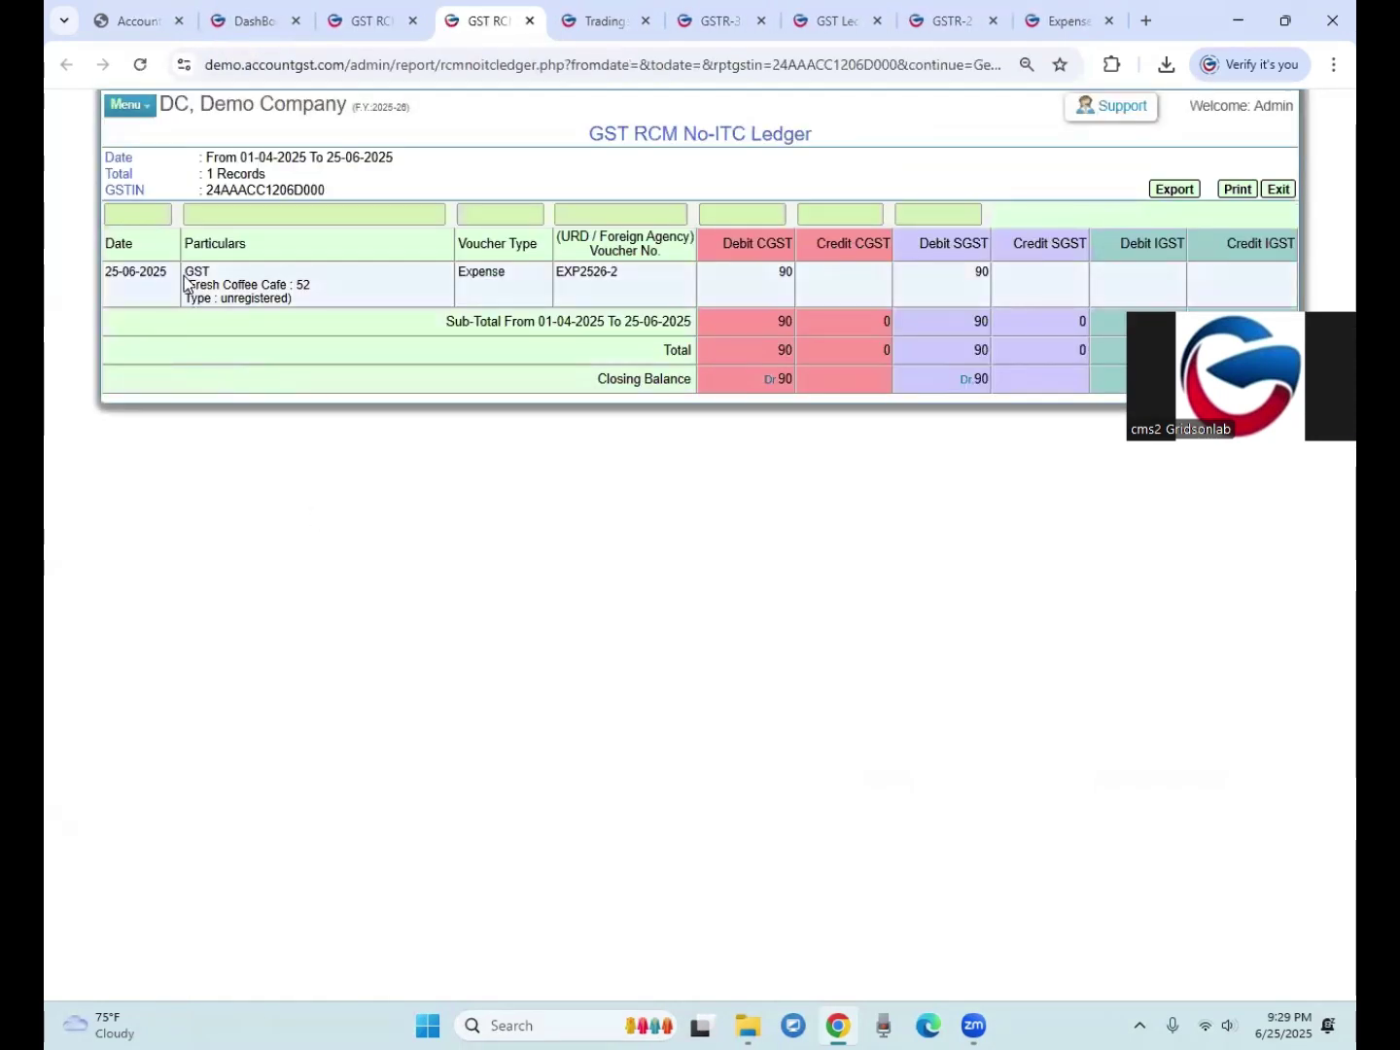
# Step: Check entry EXP2526-2 debiting 90 CGST and 90 SGST, then return to the ledger form
pyautogui.doubleClick(190, 275)
pyautogui.moveTo(534, 164); pyautogui.dragTo(754, 134)
pyautogui.moveTo(603, 135); pyautogui.dragTo(806, 135)
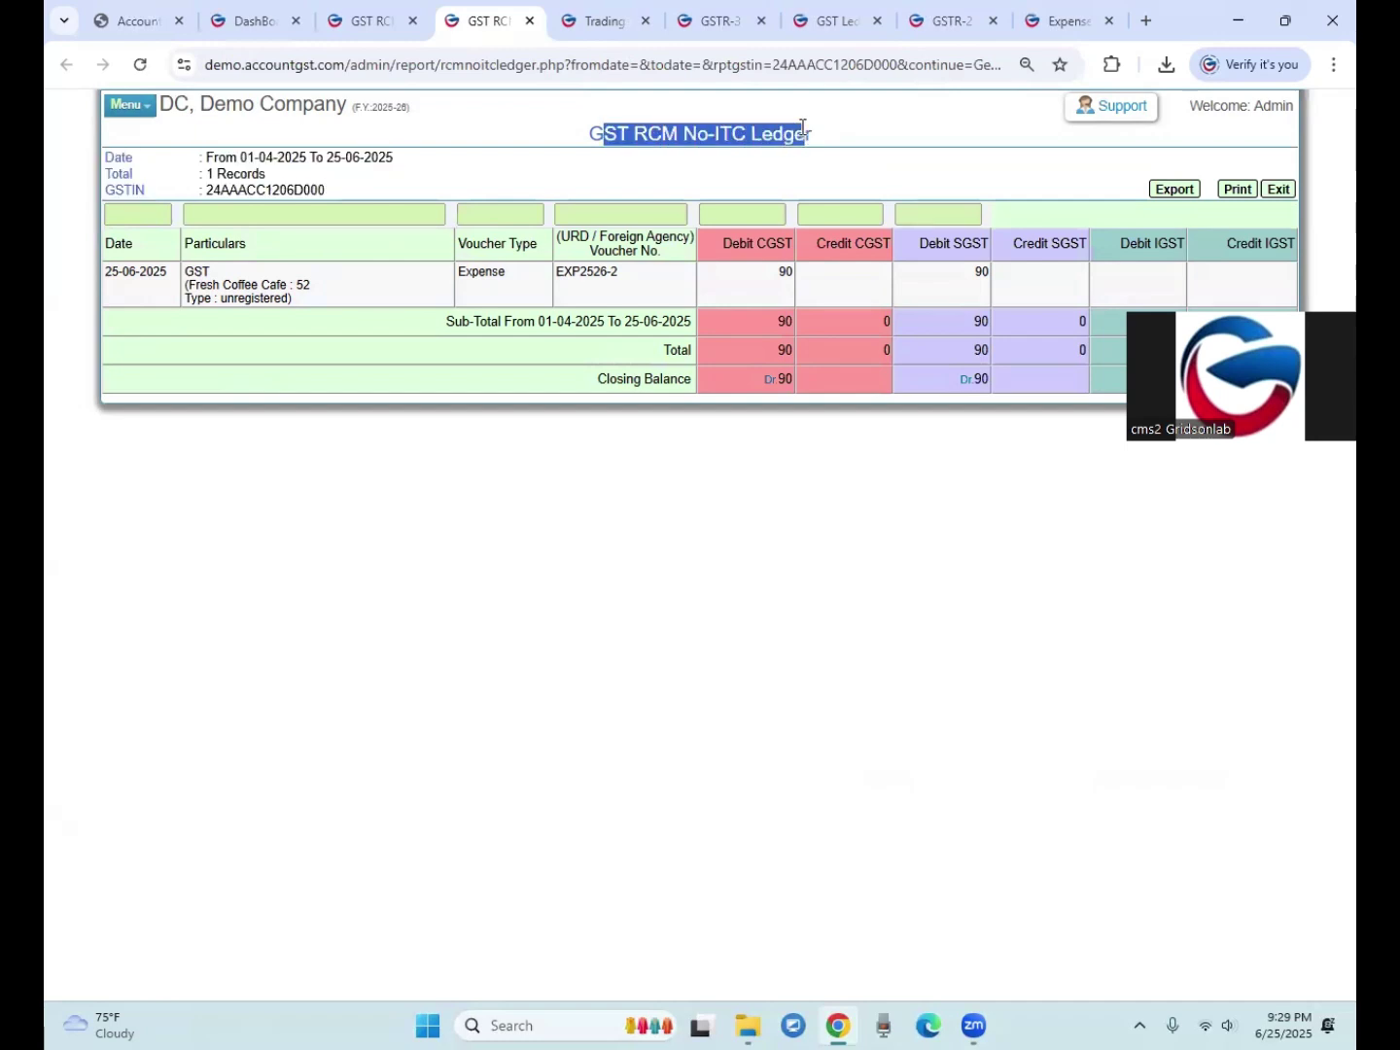
pyautogui.moveTo(192, 280); pyautogui.dragTo(464, 276)
pyautogui.click(789, 277)
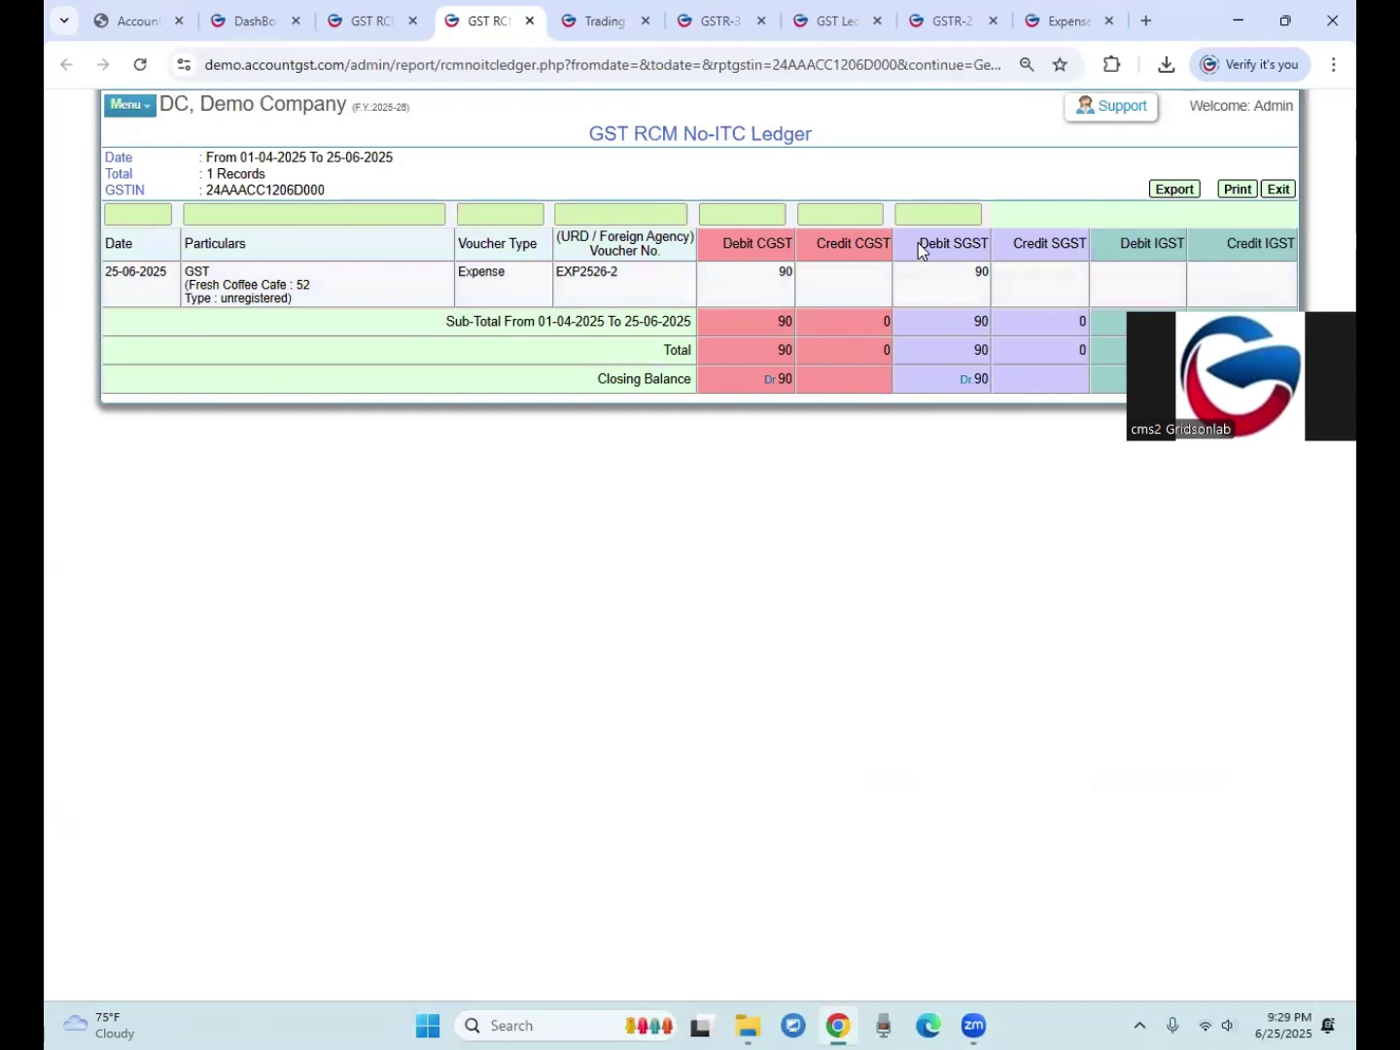
pyautogui.click(748, 237)
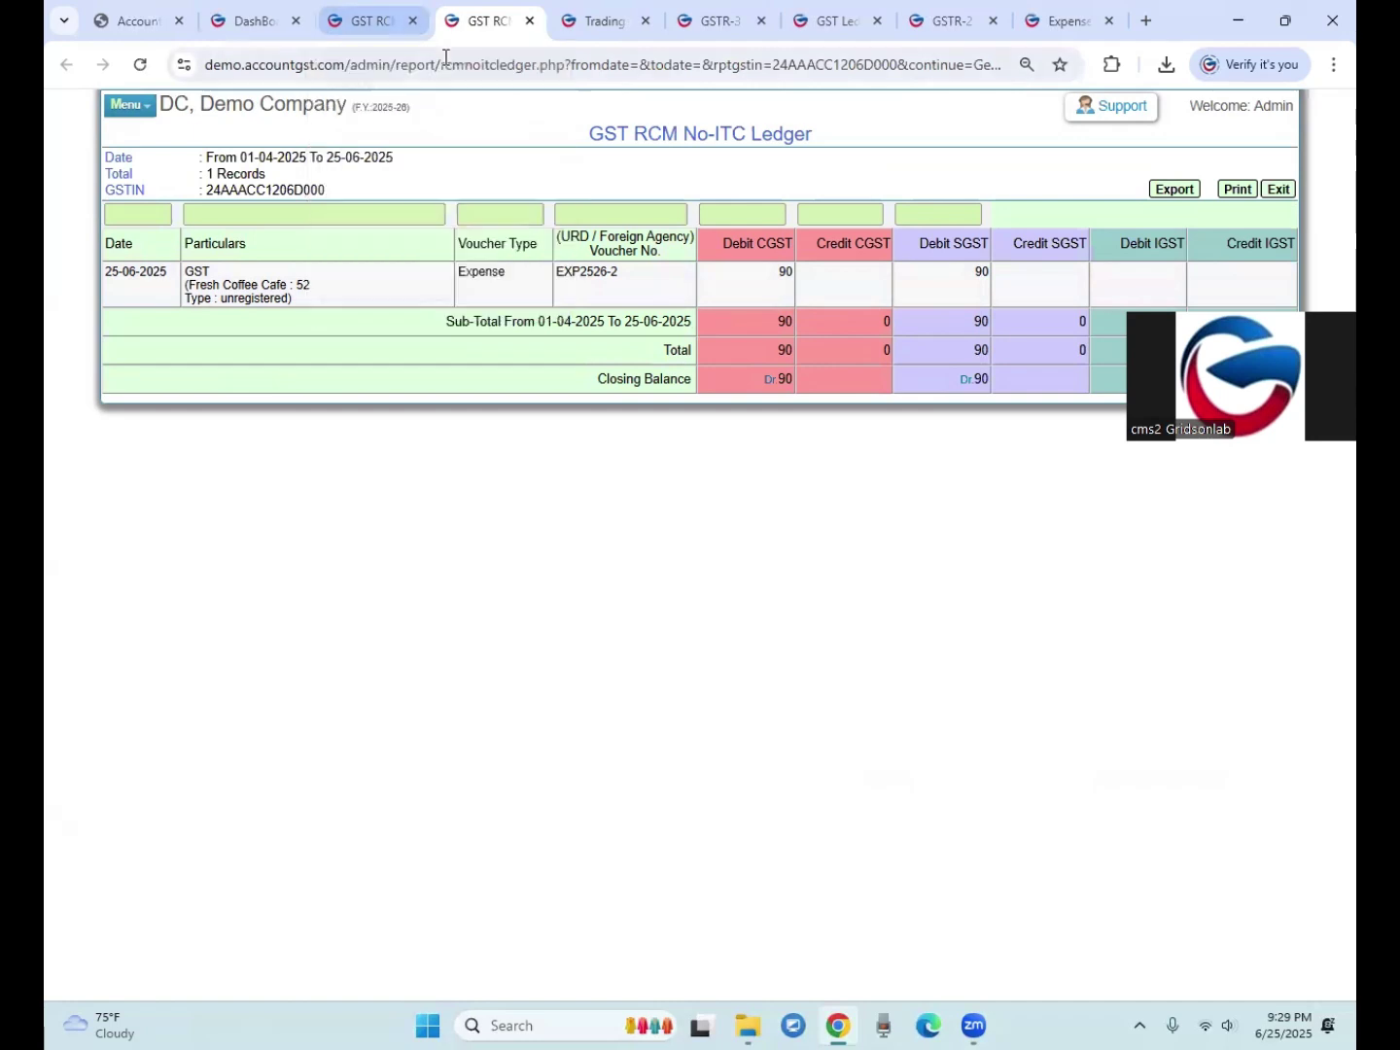
pyautogui.moveTo(597, 132); pyautogui.dragTo(754, 132)
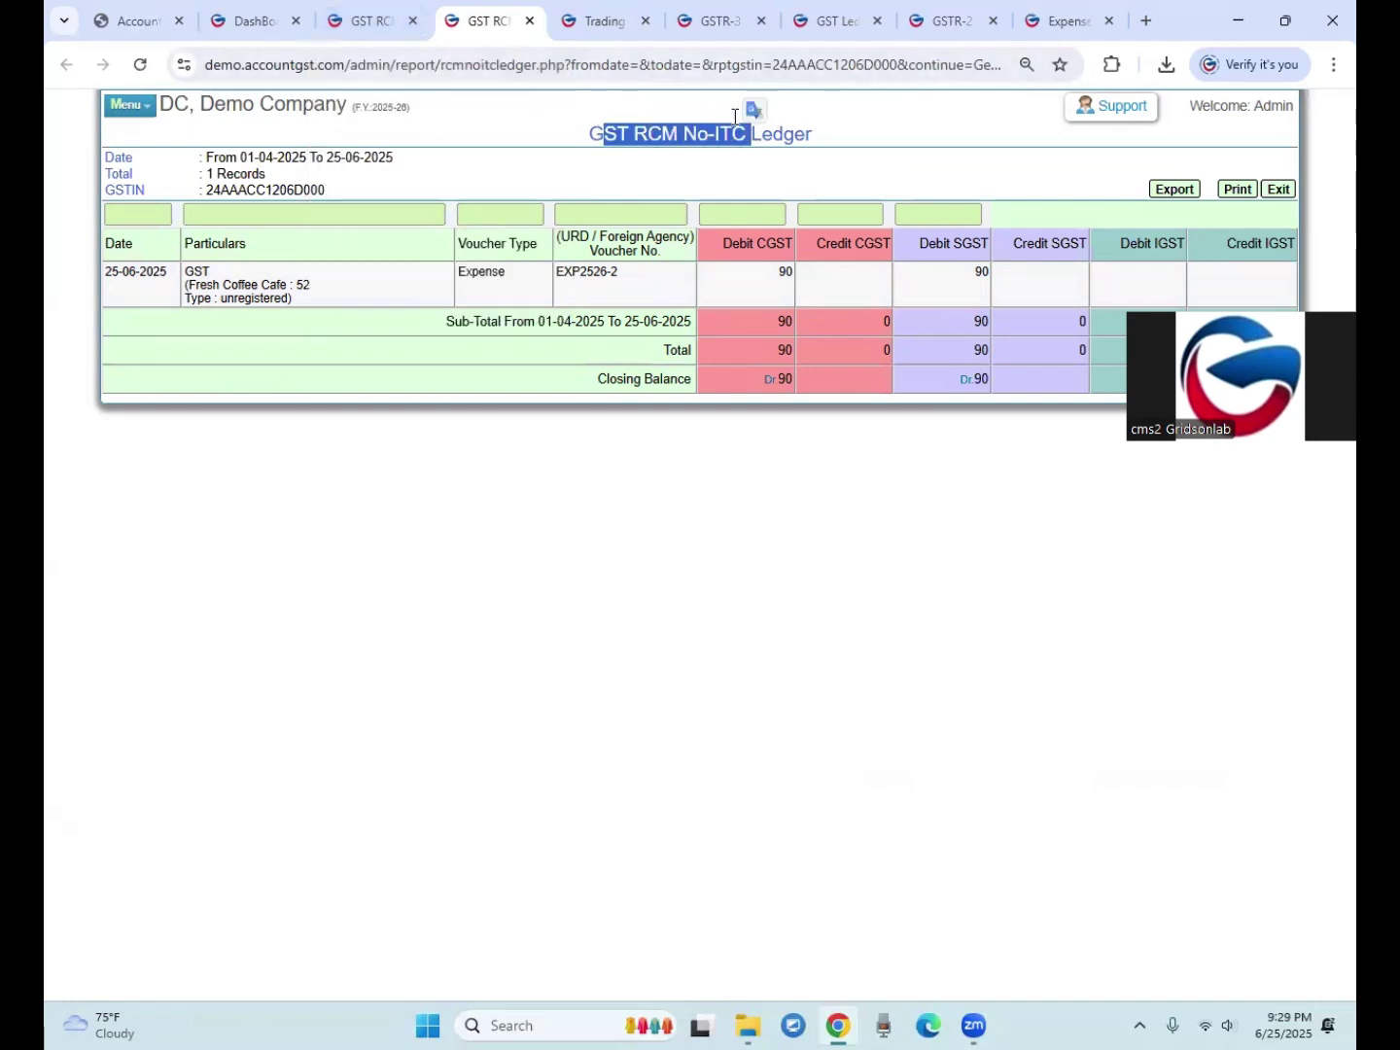
pyautogui.click(375, 18)
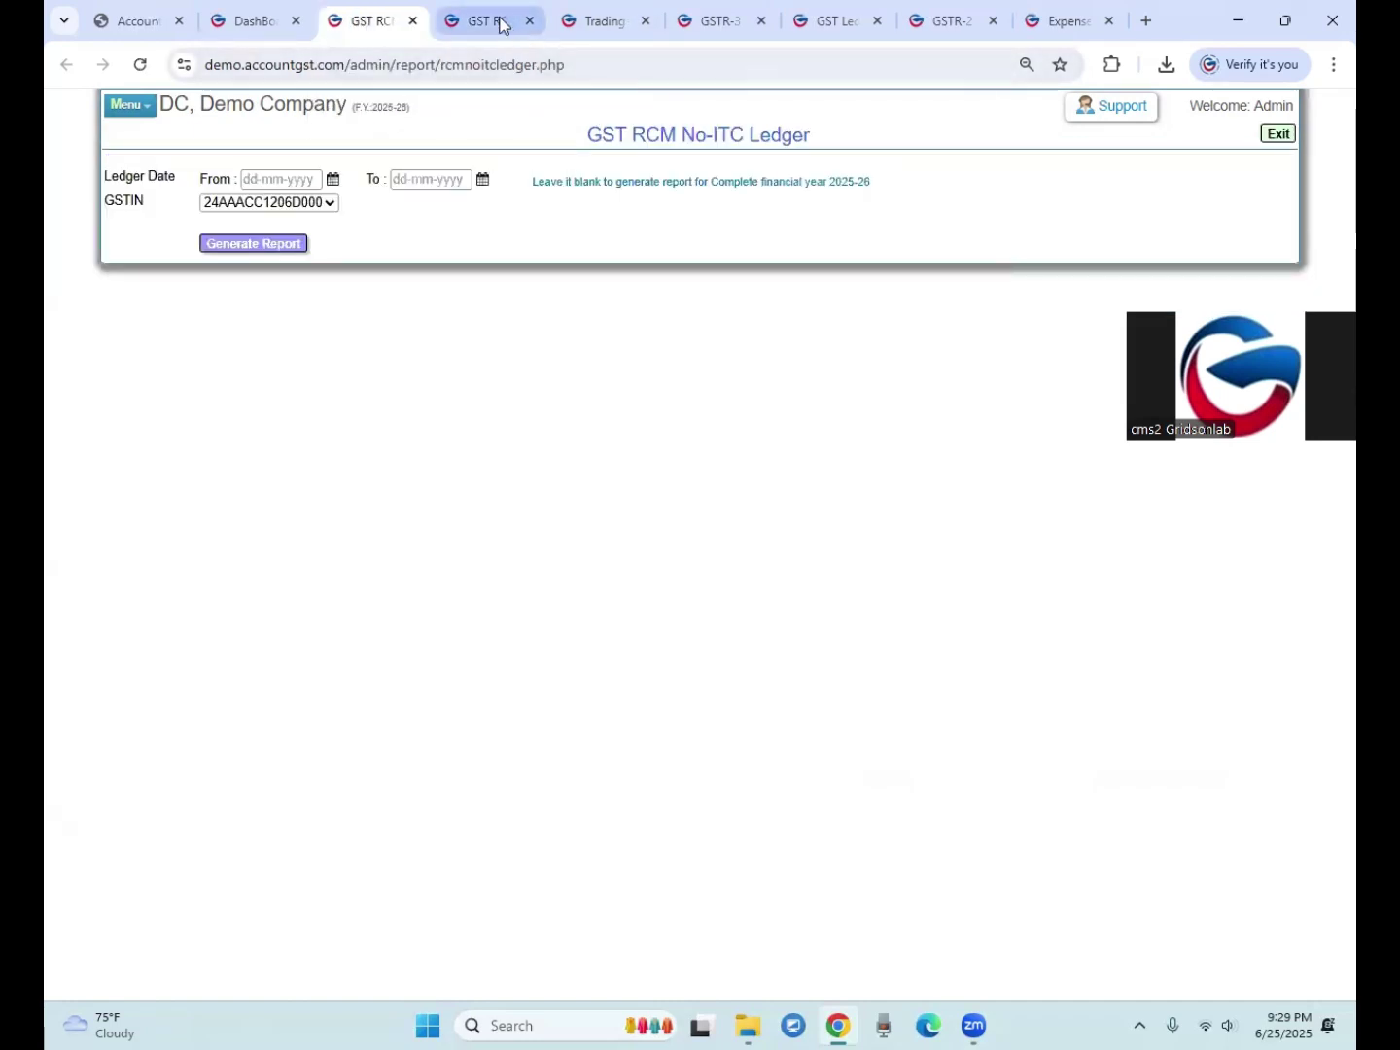
# Step: Compare the RCM ledger, Trading Account and GSTR-3B Eligible ITC report tabs, then return to the dashboard
pyautogui.click(494, 21)
pyautogui.click(608, 20)
pyautogui.click(716, 25)
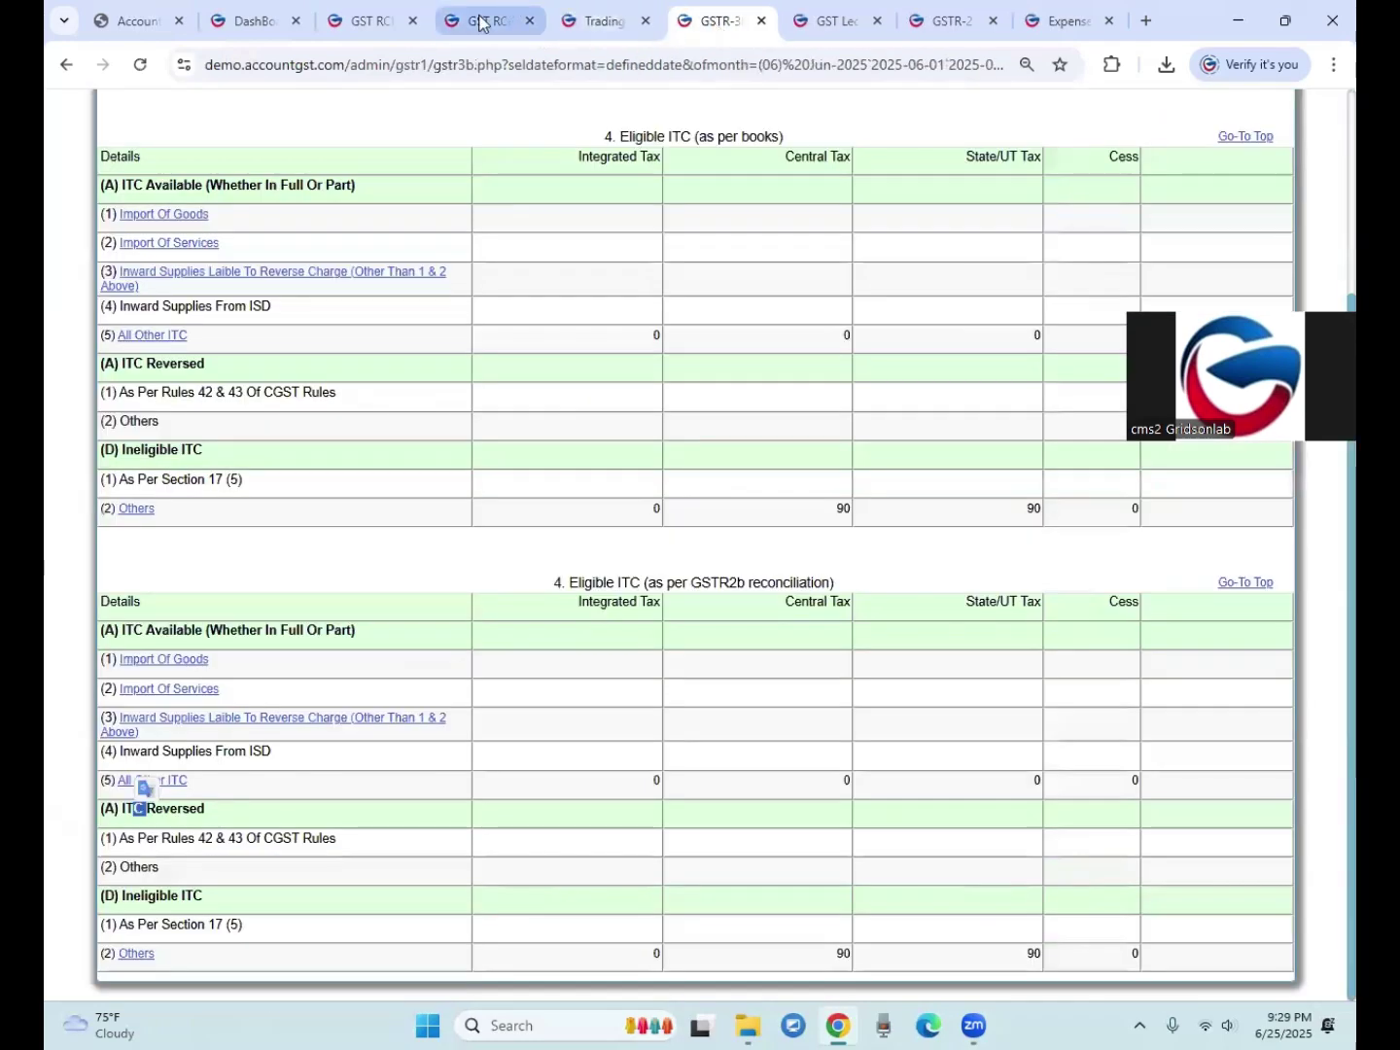
pyautogui.click(492, 19)
pyautogui.click(247, 27)
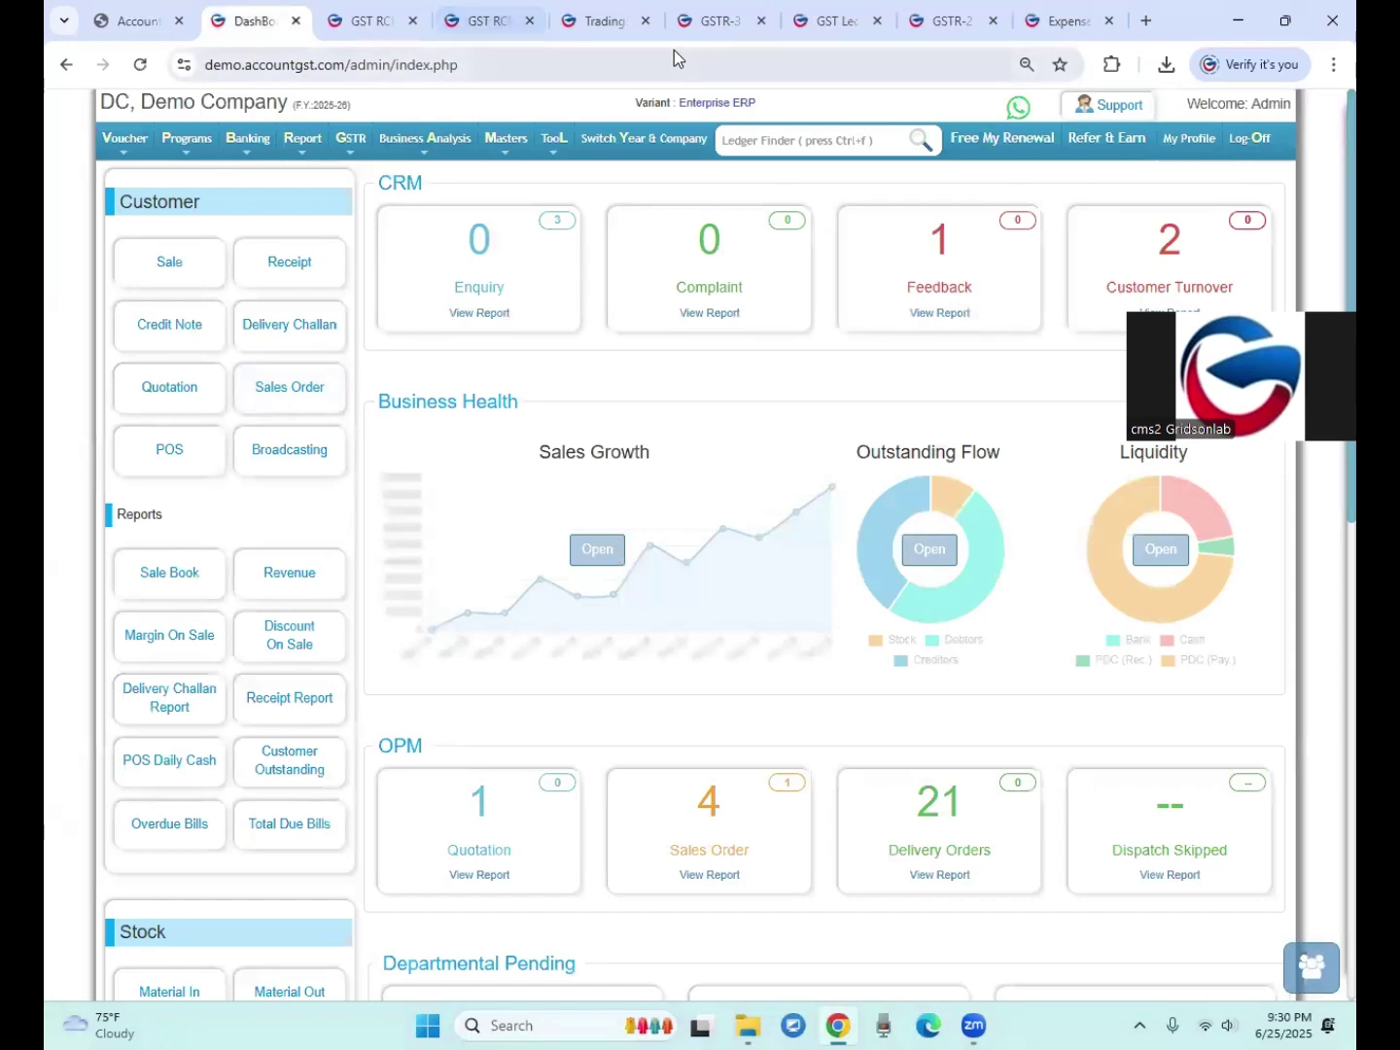
pyautogui.click(720, 20)
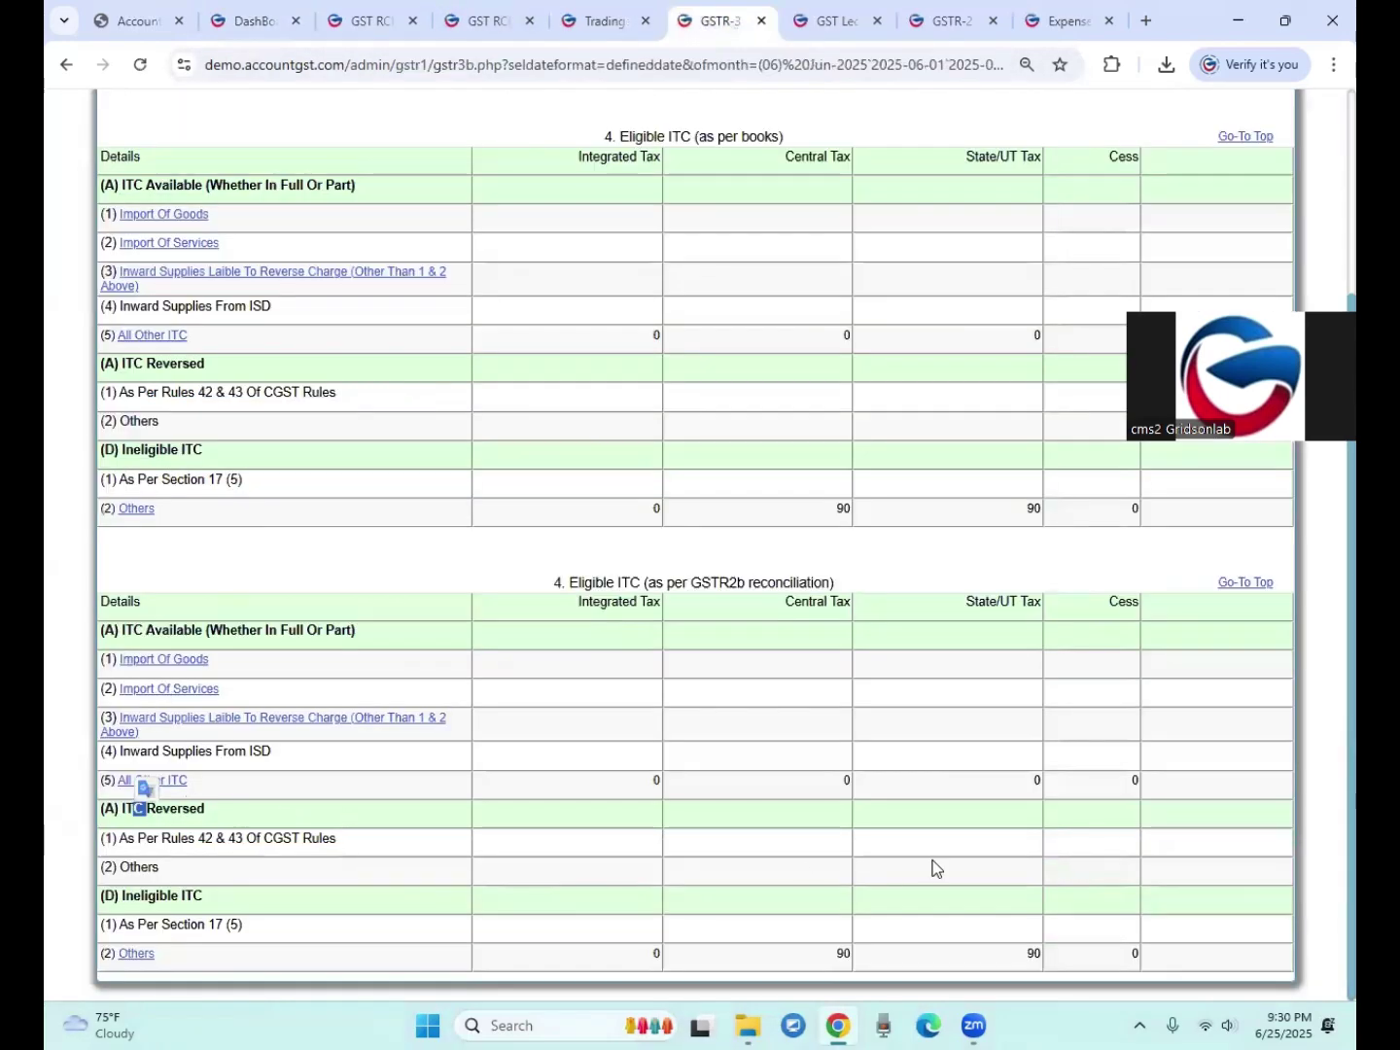
pyautogui.click(307, 787)
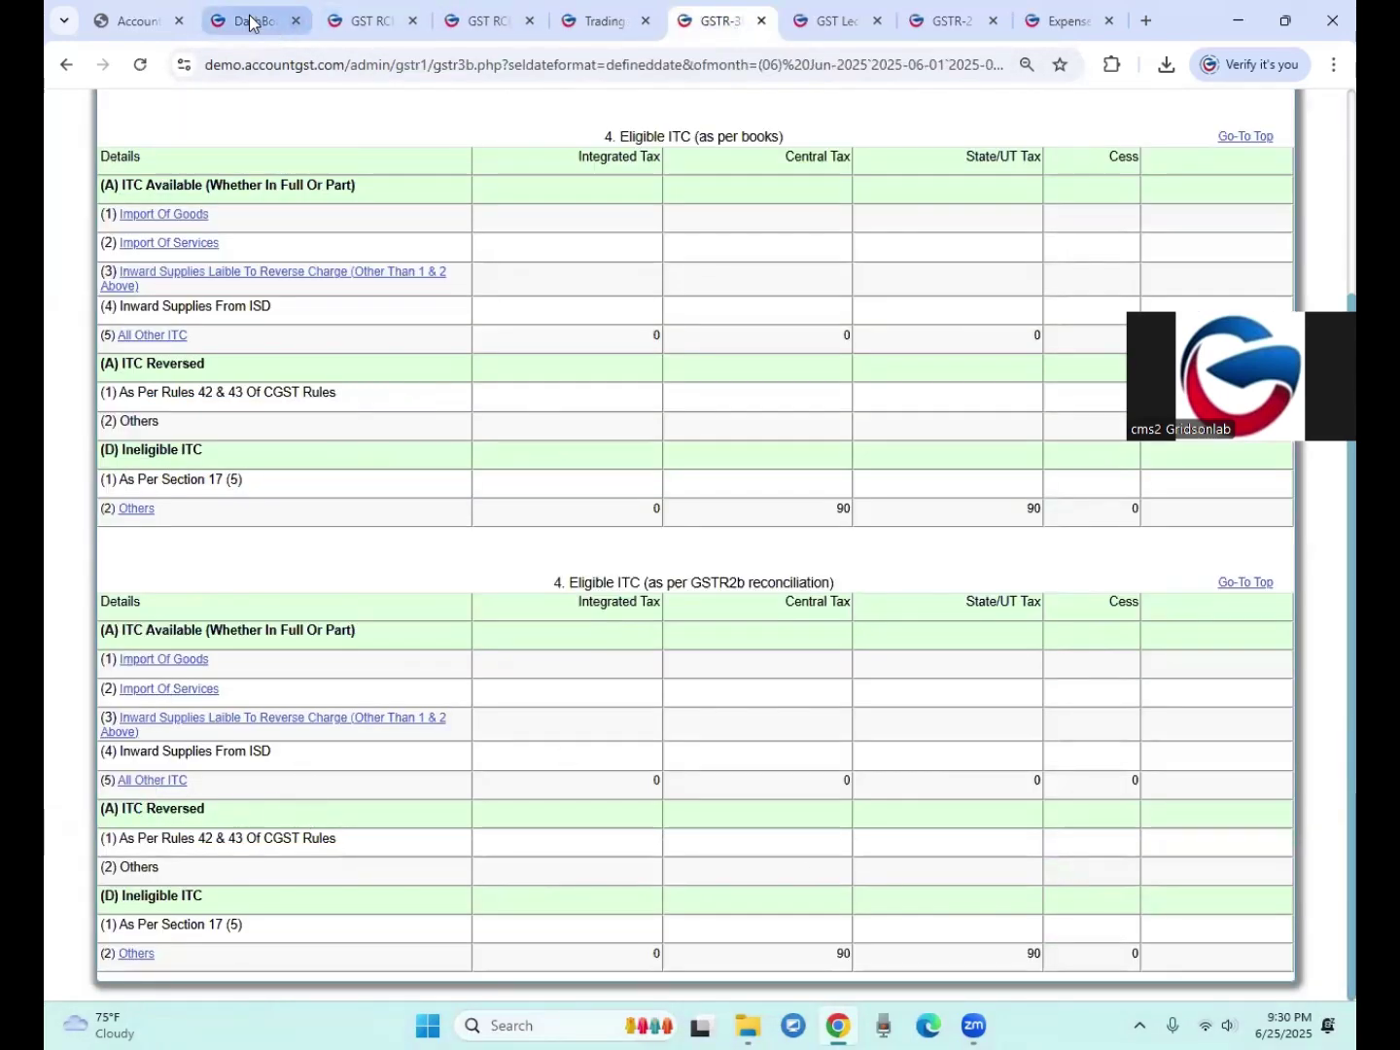
pyautogui.click(251, 23)
# Step: Start a blank Purchase voucher dated 25-06-2025
pyautogui.scroll(-1, 107, 236)
pyautogui.scroll(1, 105, 239)
pyautogui.scroll(-1, 105, 243)
pyautogui.scroll(1, 105, 243)
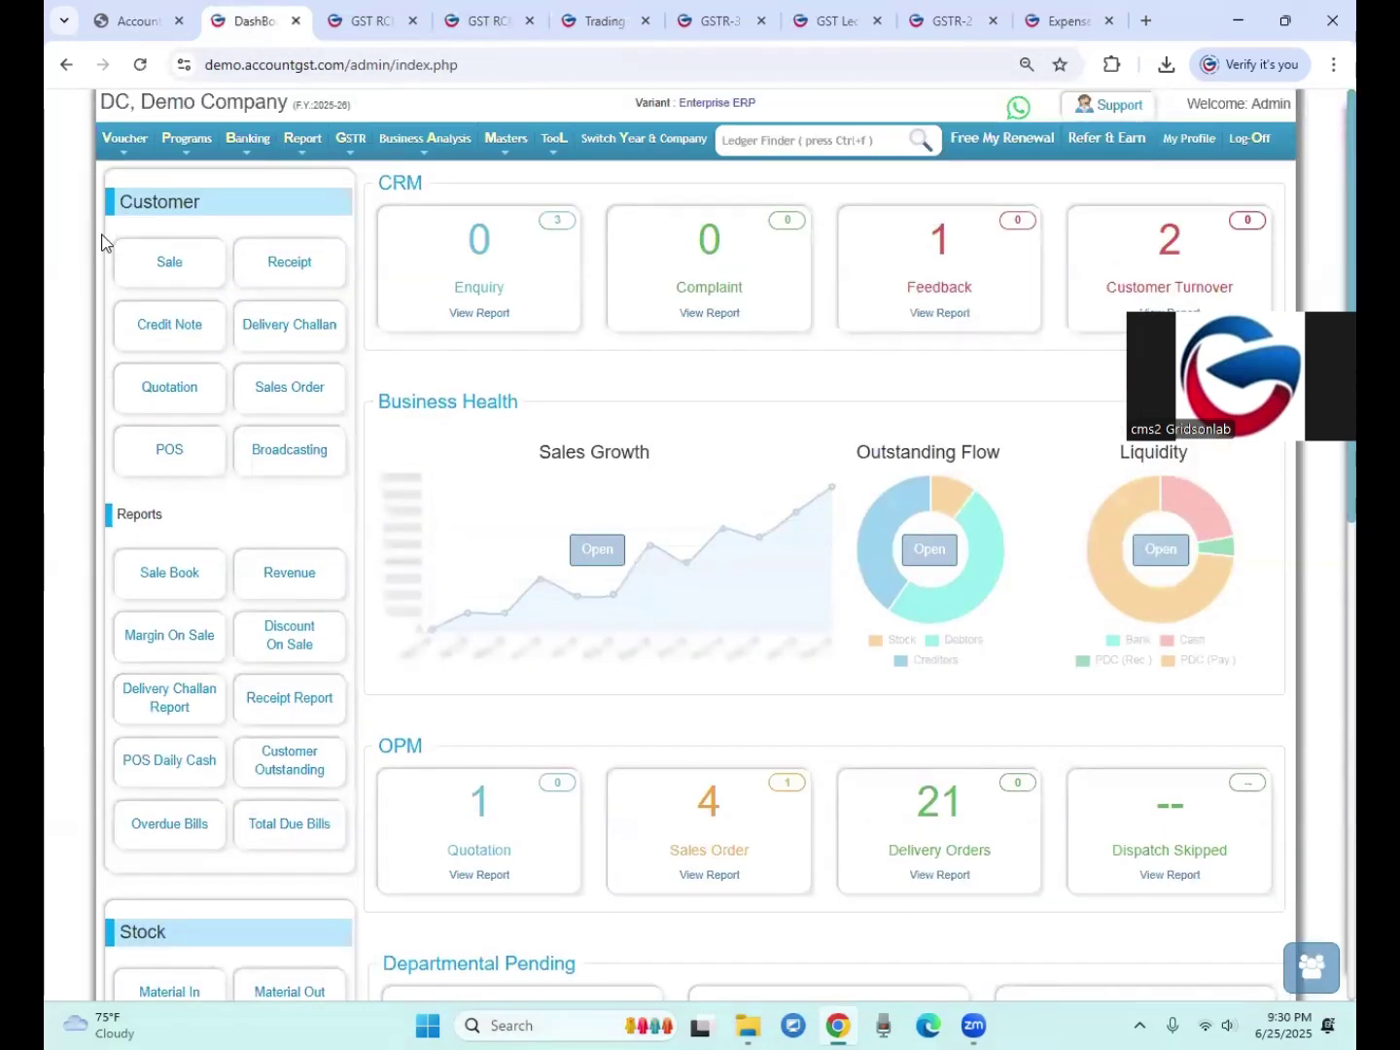
pyautogui.moveTo(124, 139)
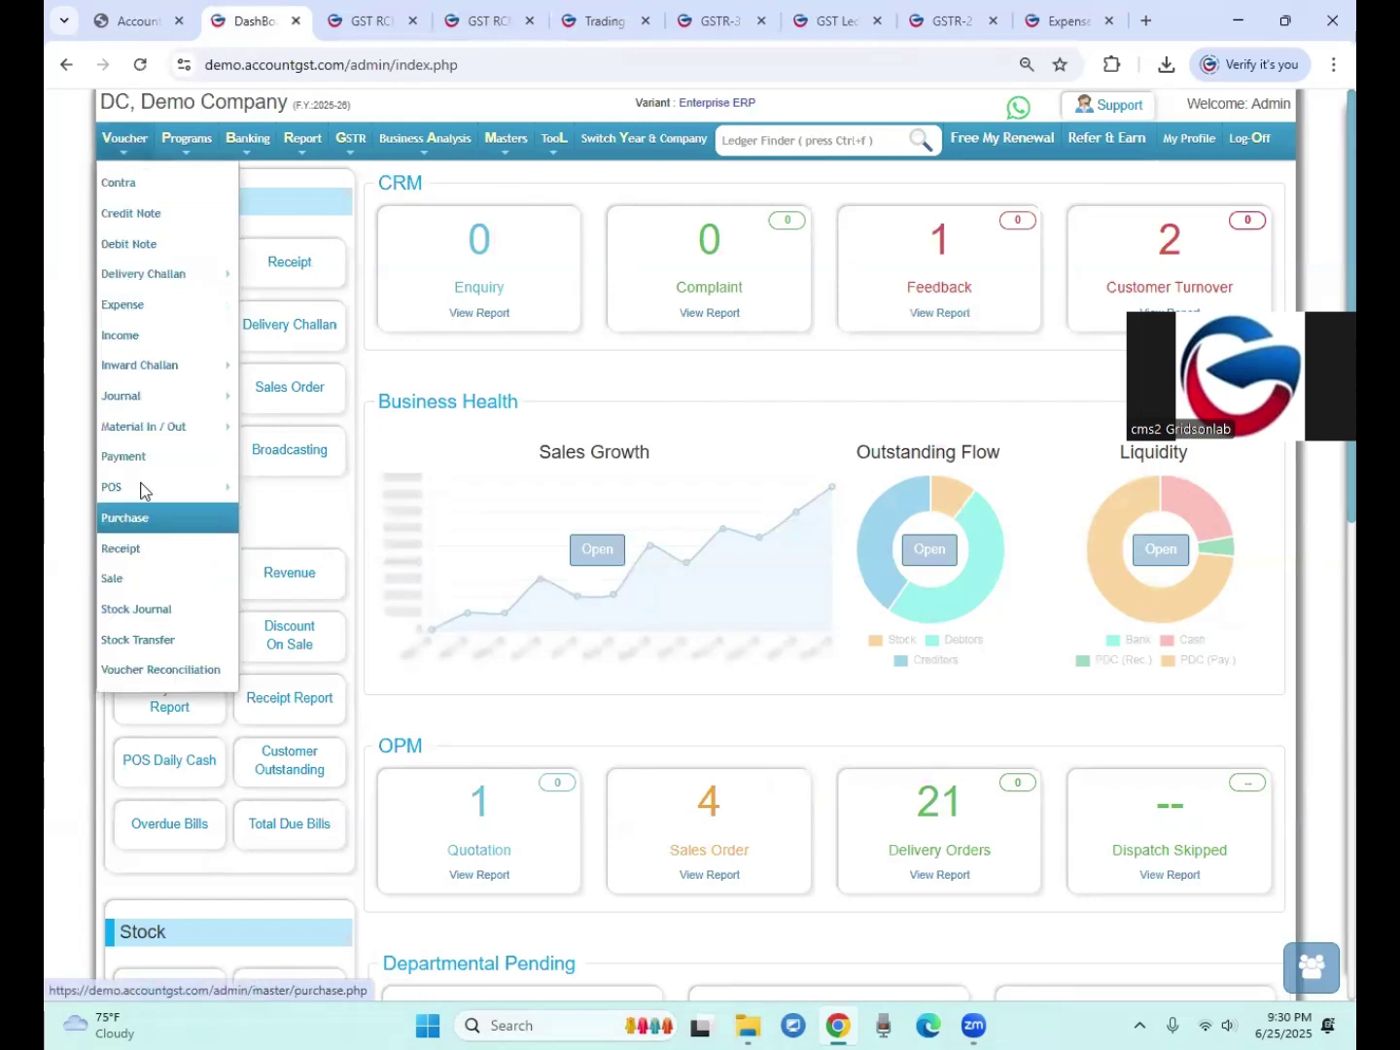
pyautogui.click(127, 521)
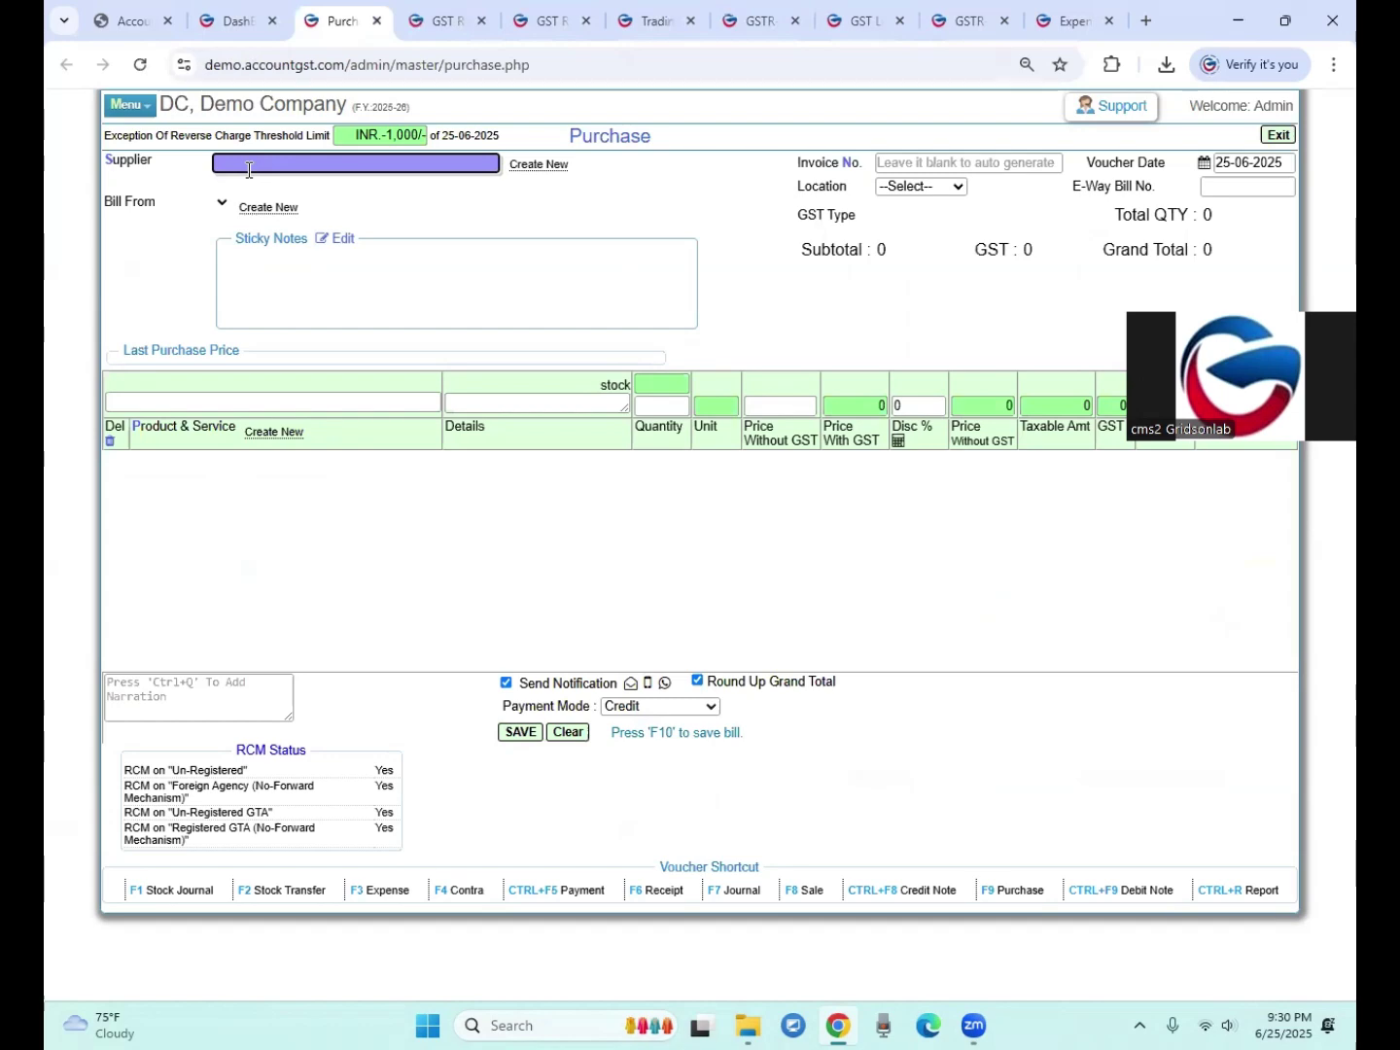
# Step: Begin a new supplier named Digital World with supplier type Un-Registered
pyautogui.click(559, 170)
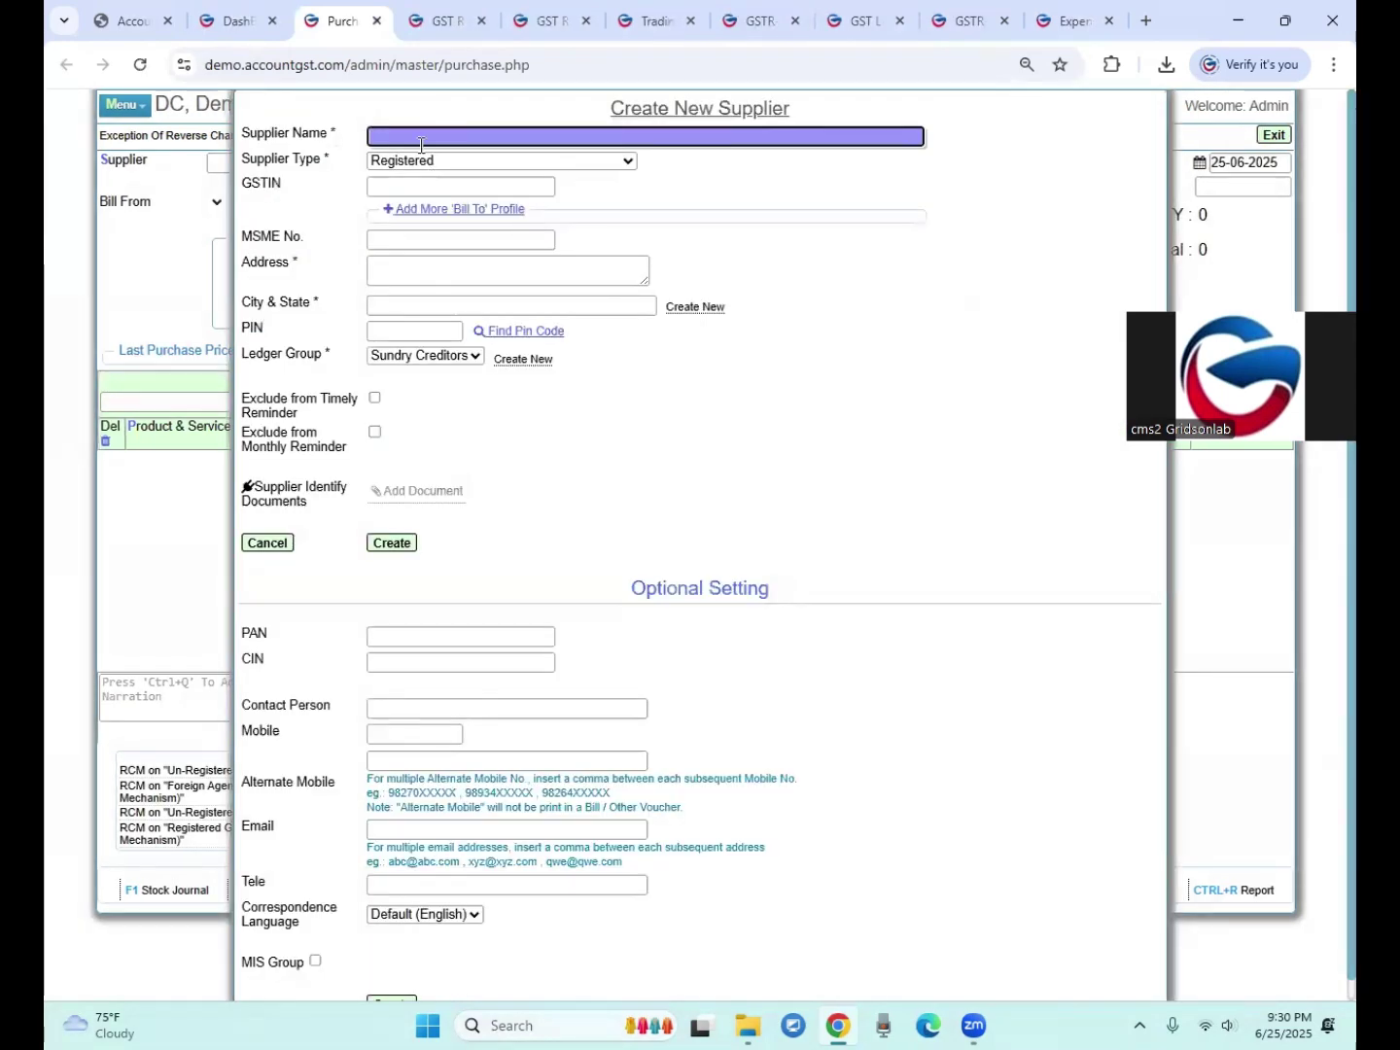
pyautogui.write('Digital')
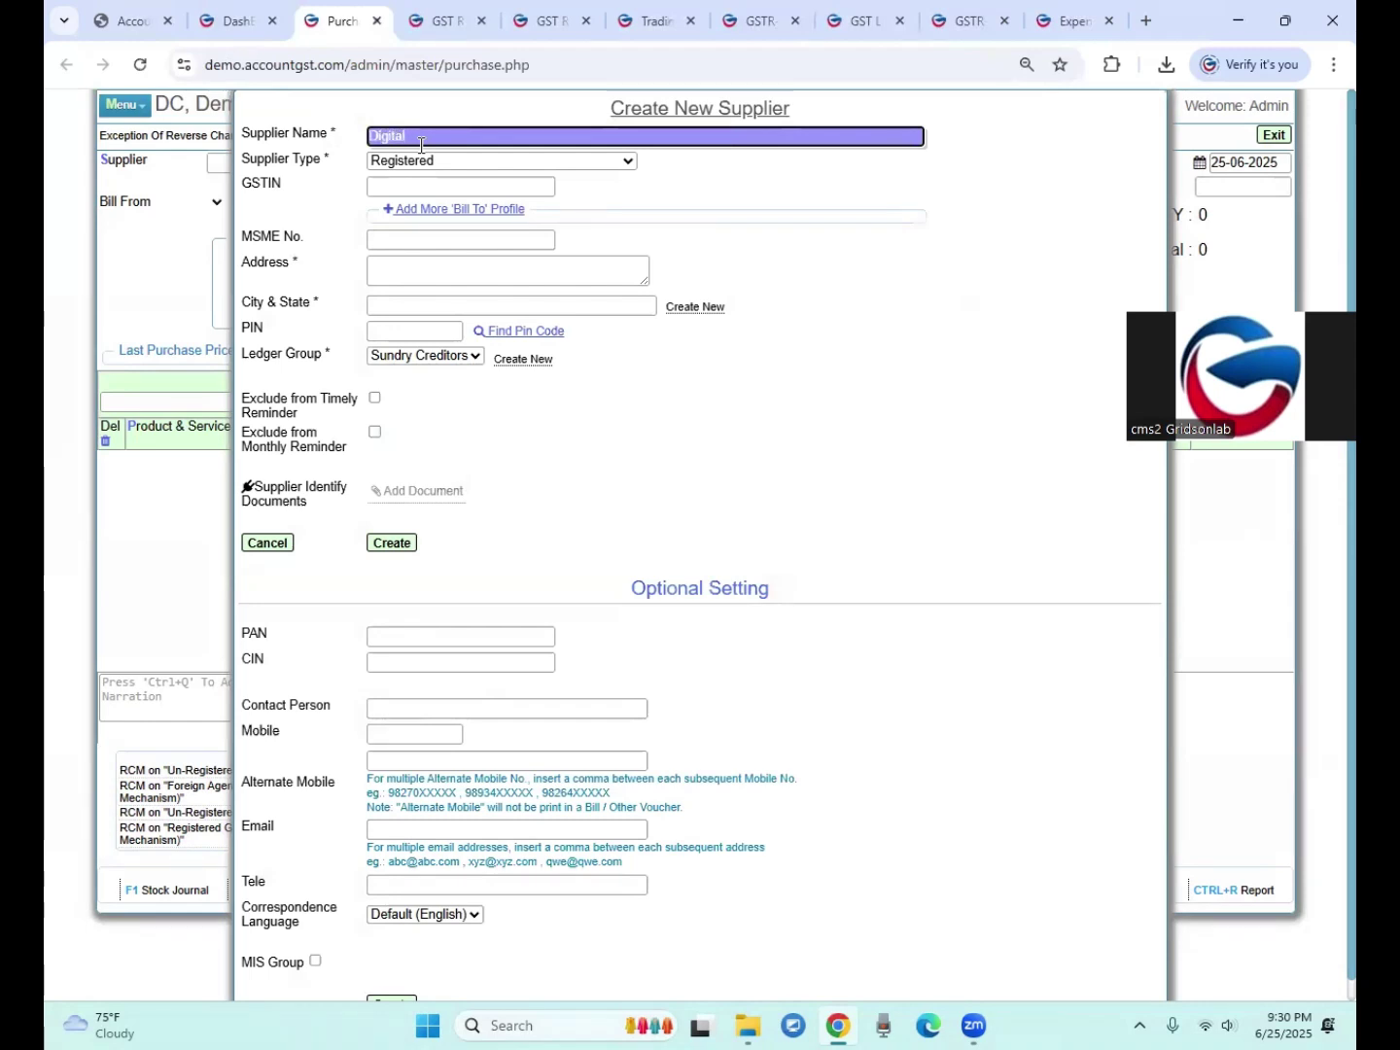
pyautogui.write('rld')
pyautogui.click(418, 163)
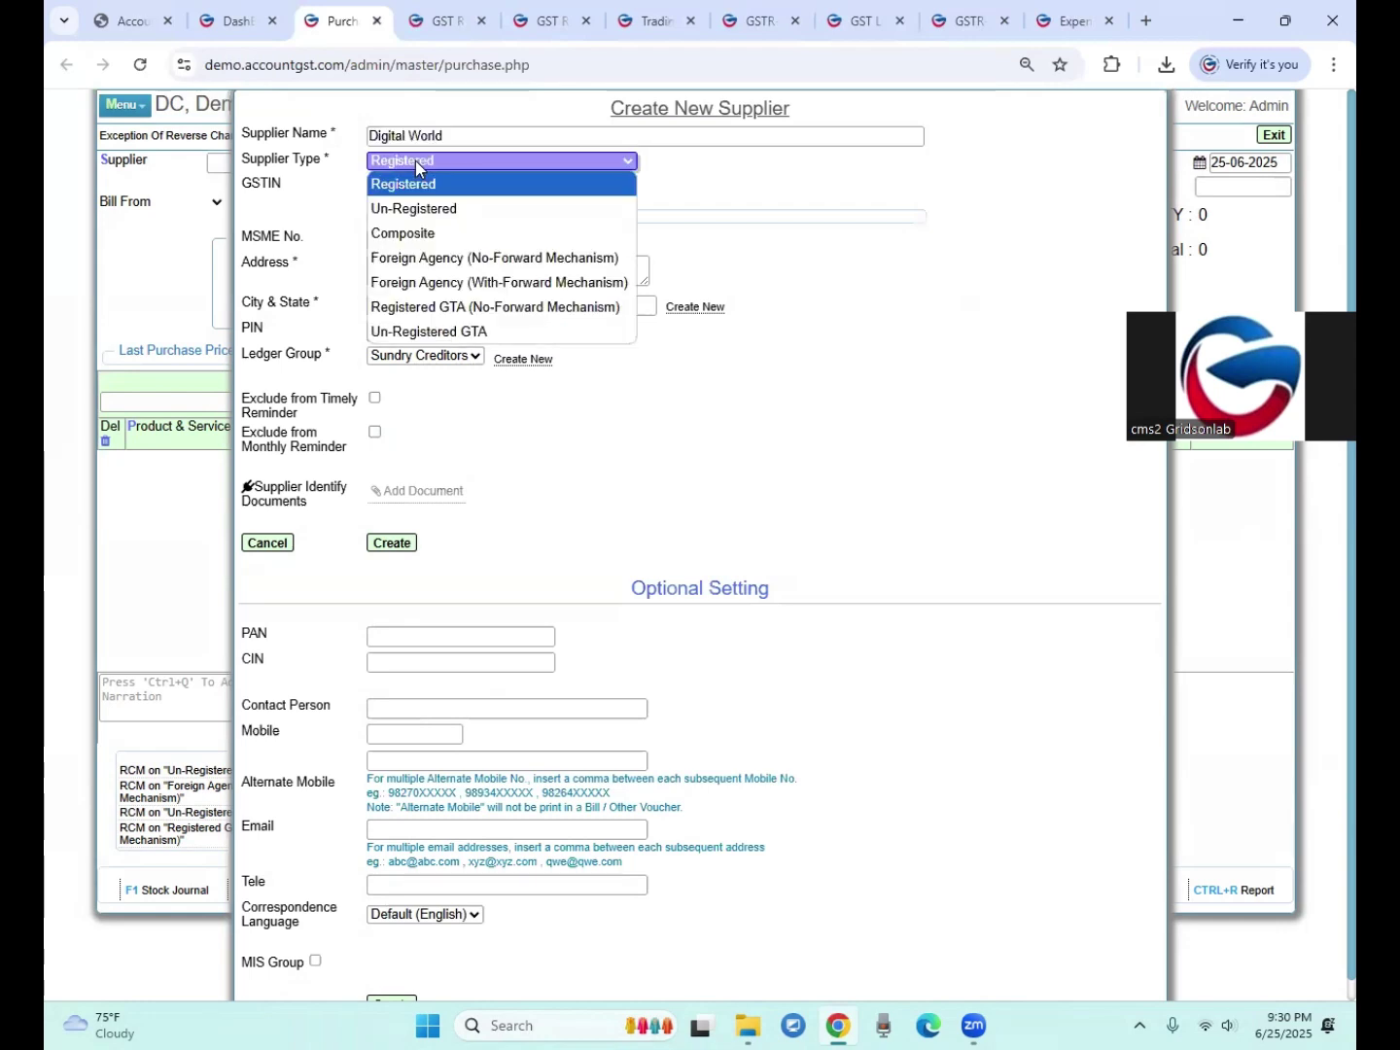
pyautogui.click(410, 213)
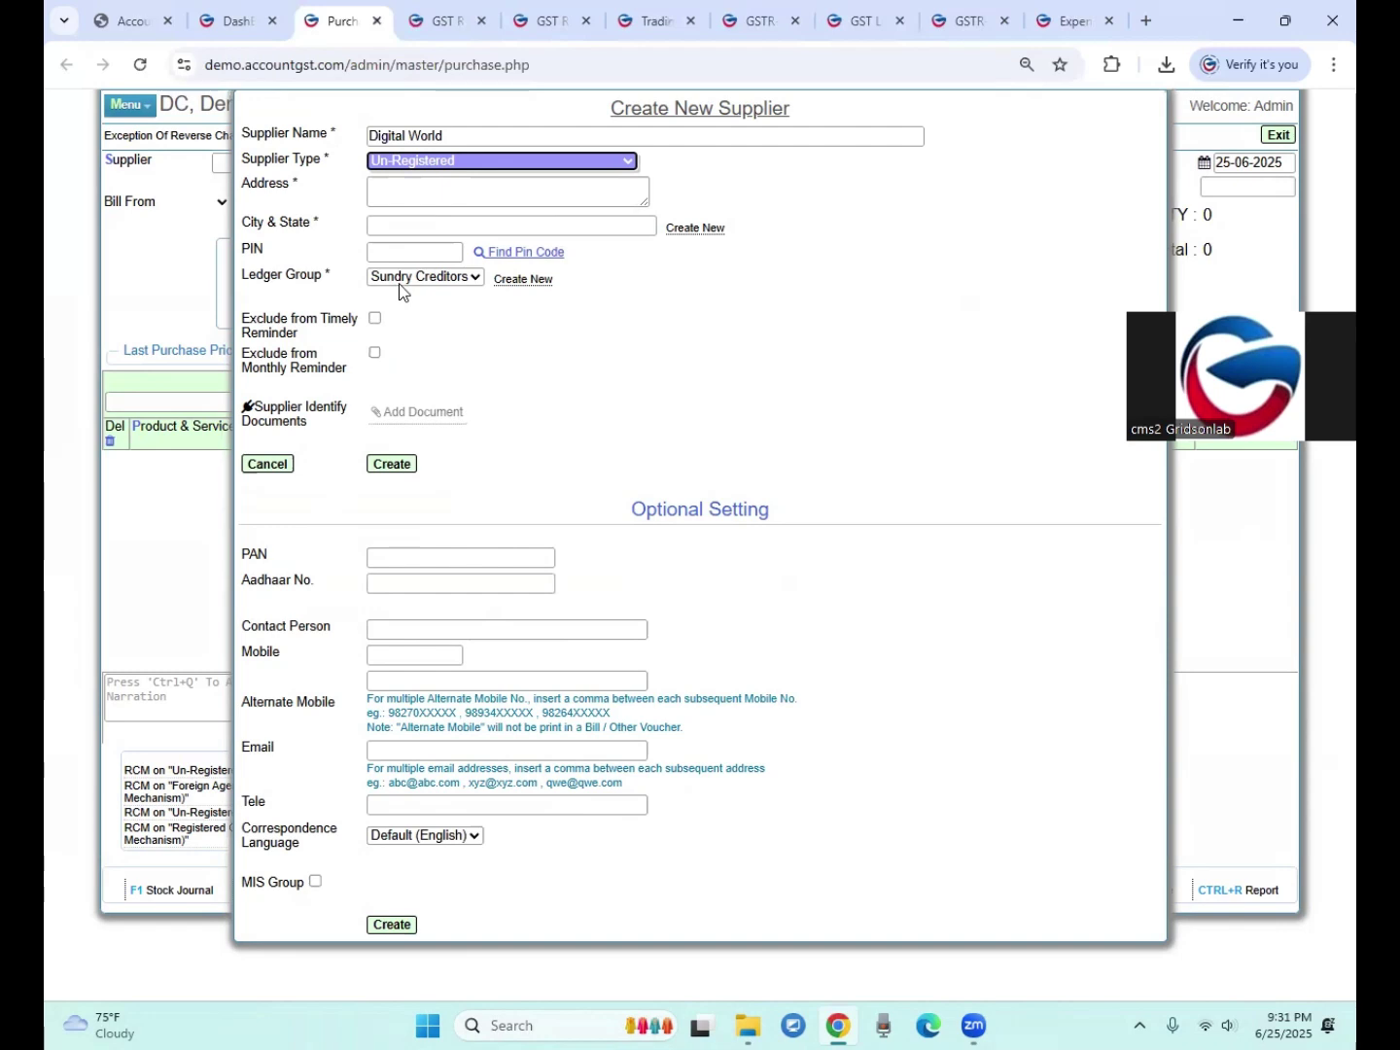
pyautogui.click(390, 162)
pyautogui.click(388, 179)
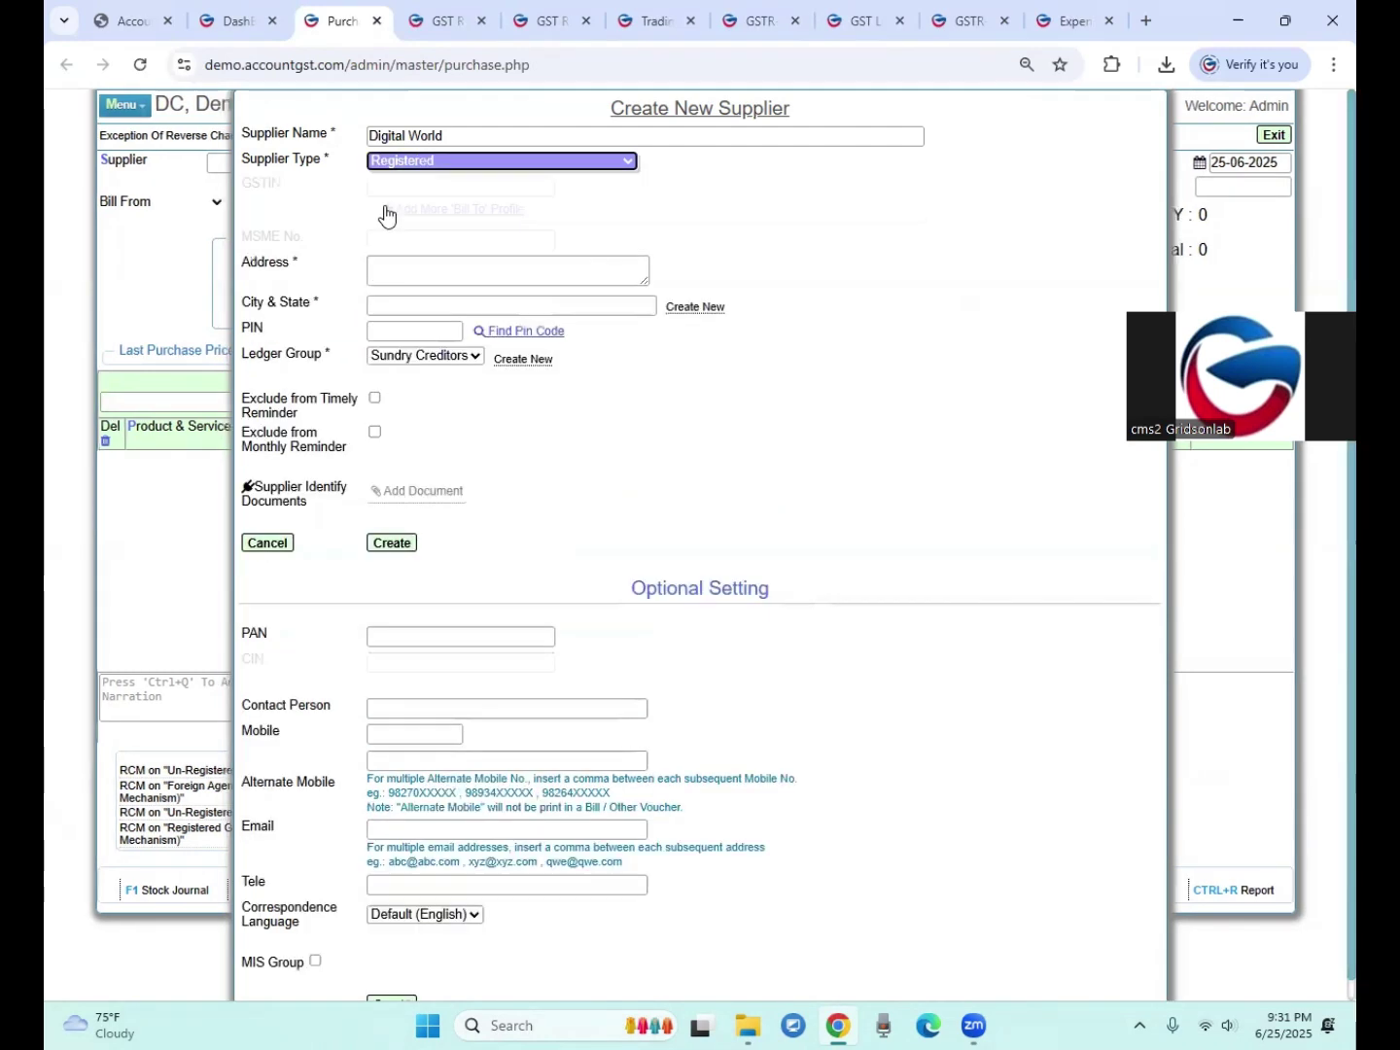
pyautogui.click(389, 187)
pyautogui.click(392, 164)
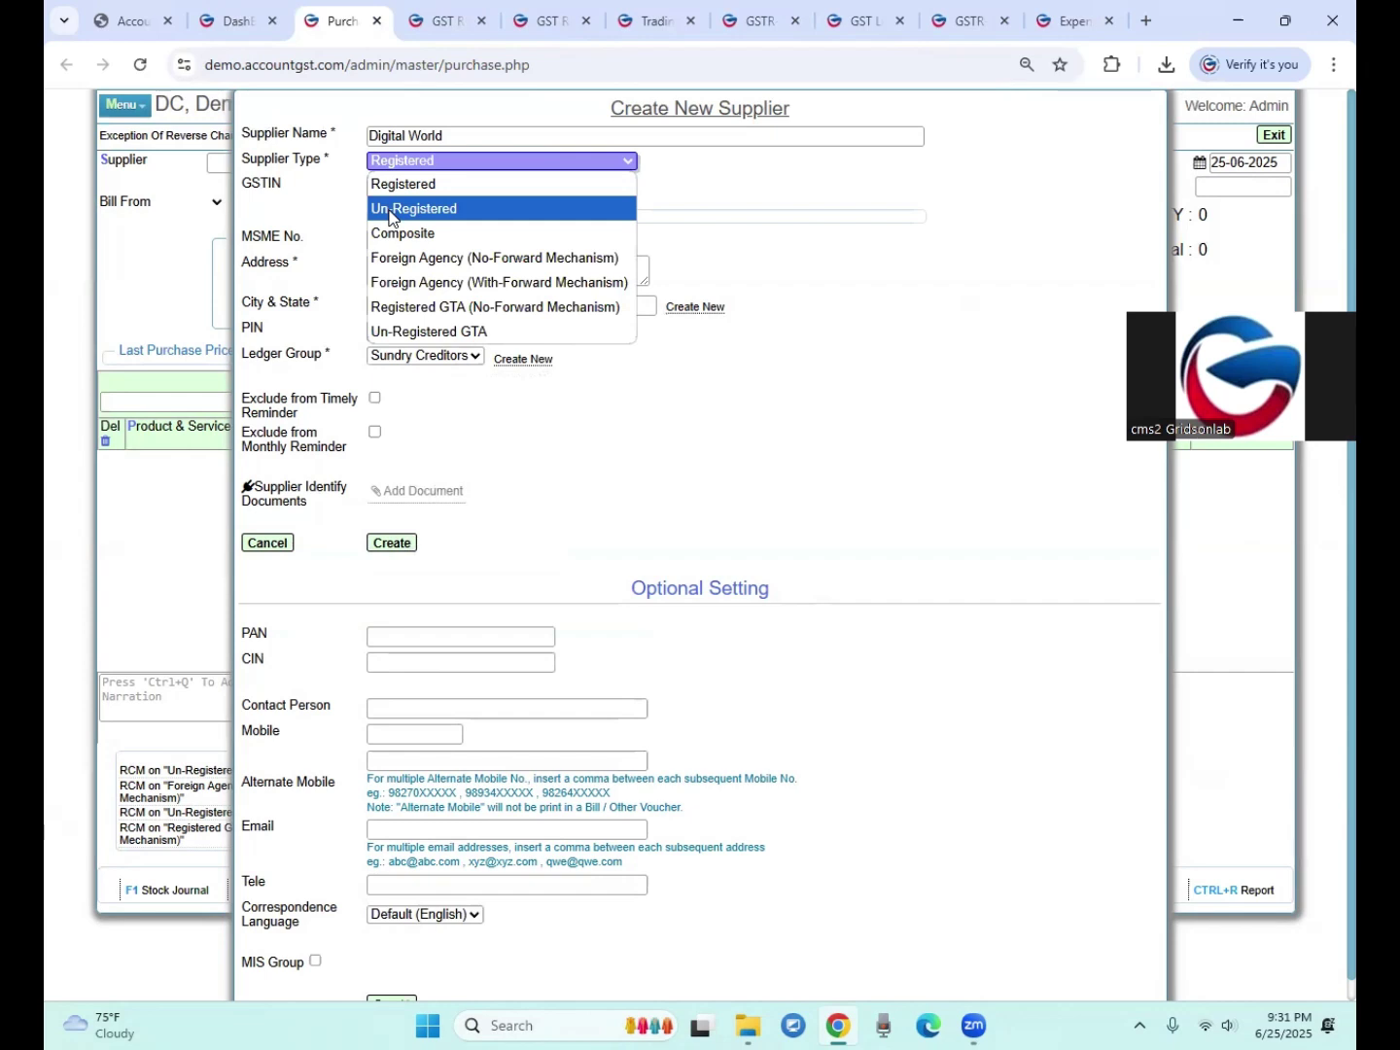
pyautogui.click(391, 208)
# Step: Enter address Indore, city Indore - Madhya Pradesh and PIN 452001, then create the supplier
pyautogui.click(387, 195)
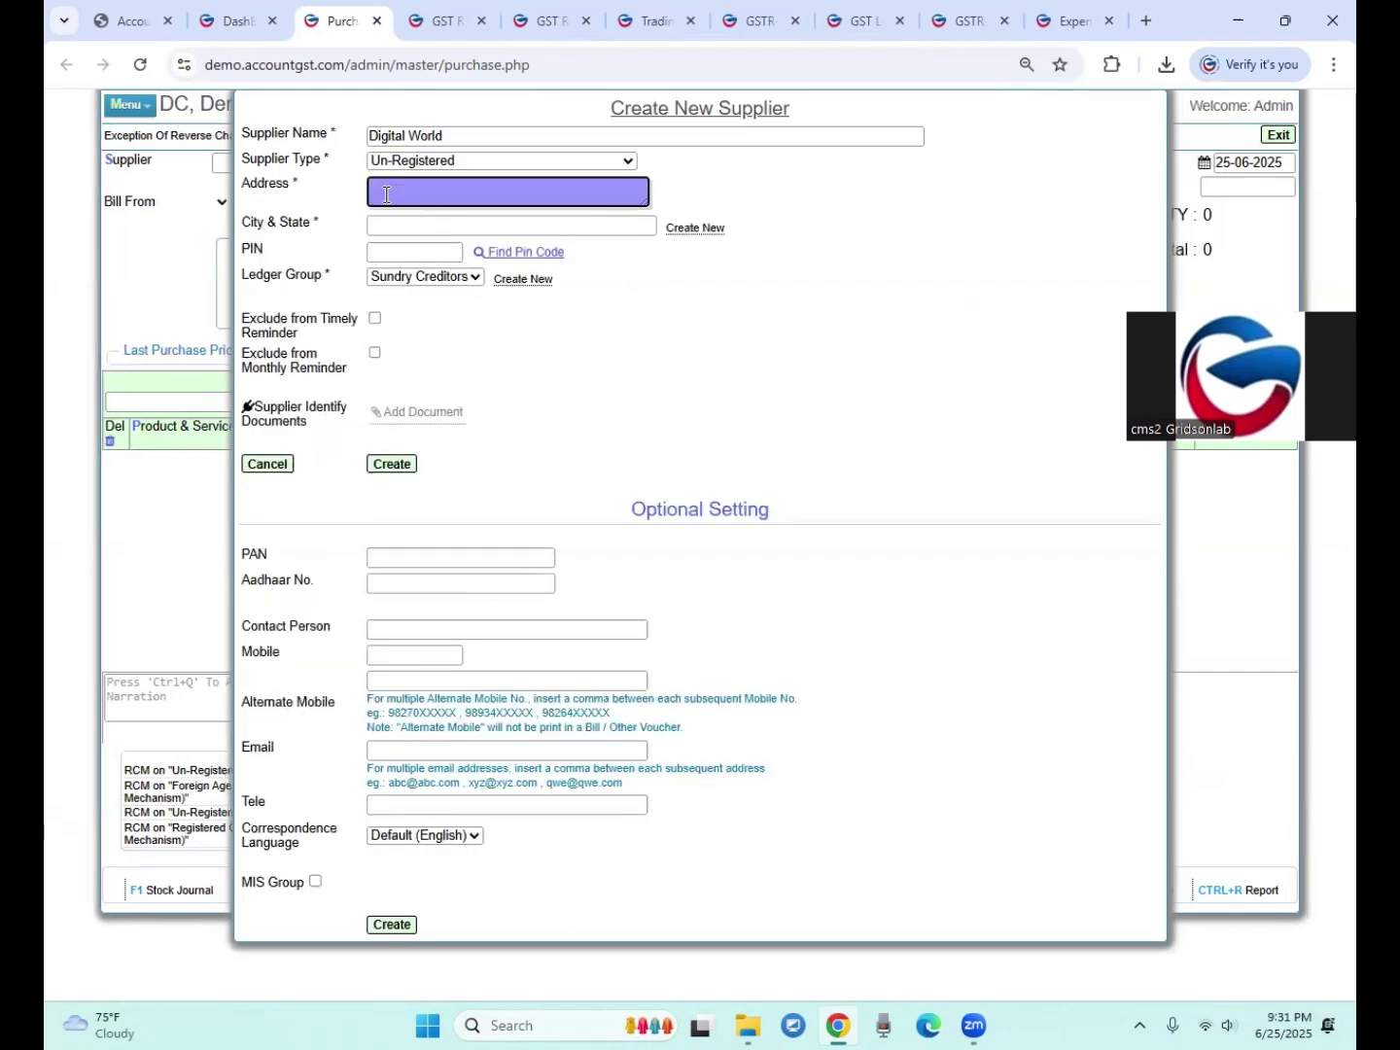
pyautogui.write('Indore')
pyautogui.press('Tab')
pyautogui.write('Indore - Madhya Pradesh')
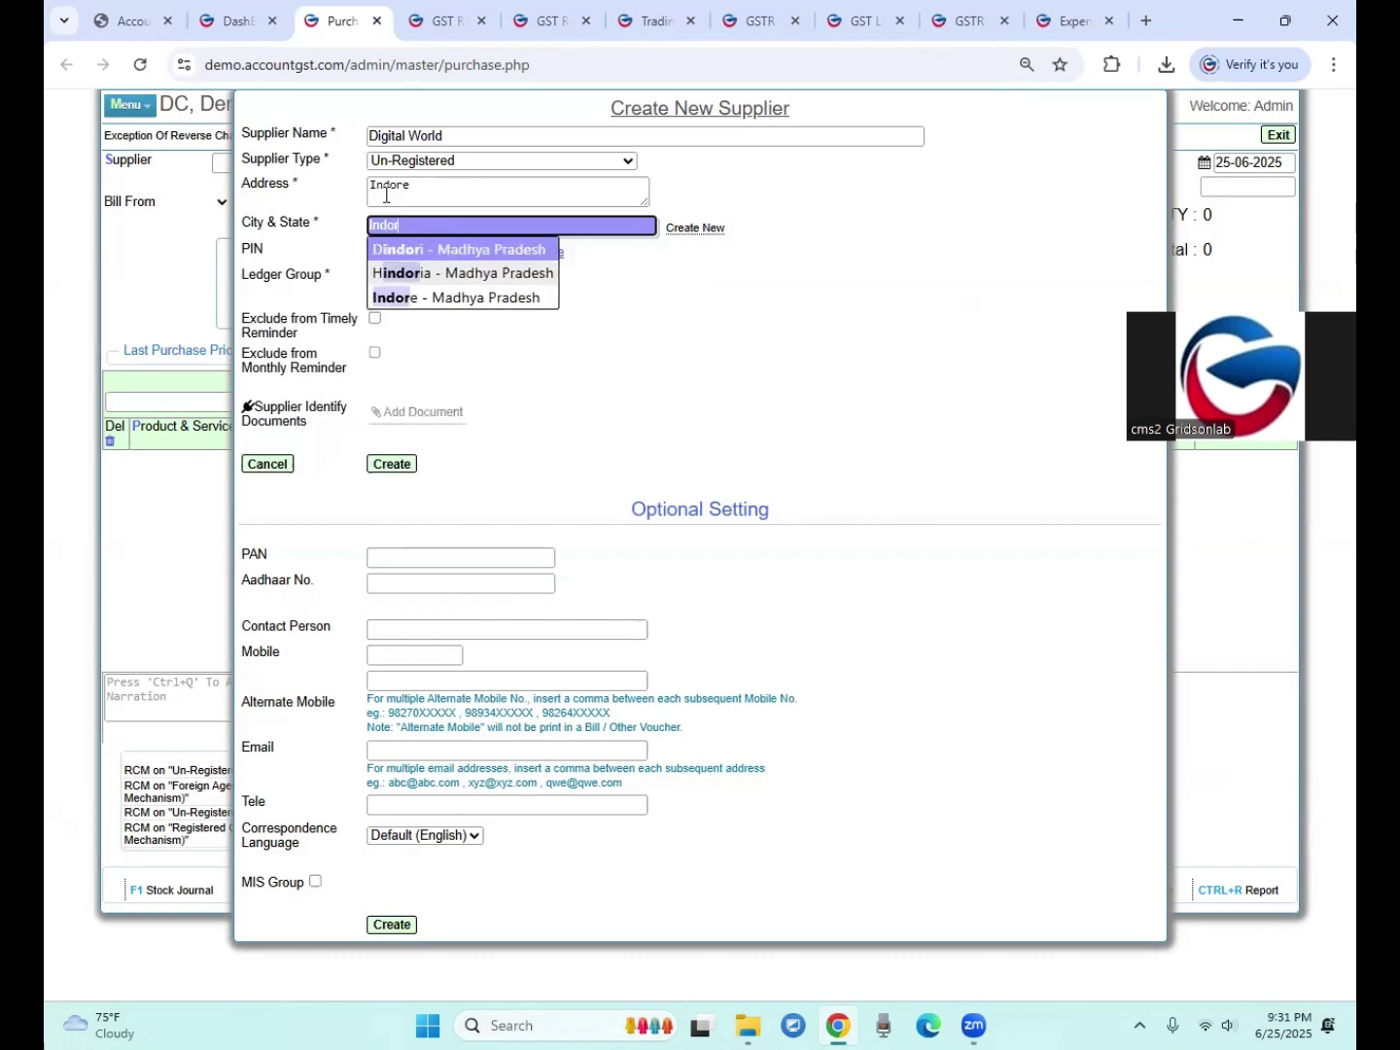
pyautogui.press('Return')
pyautogui.press('Tab')
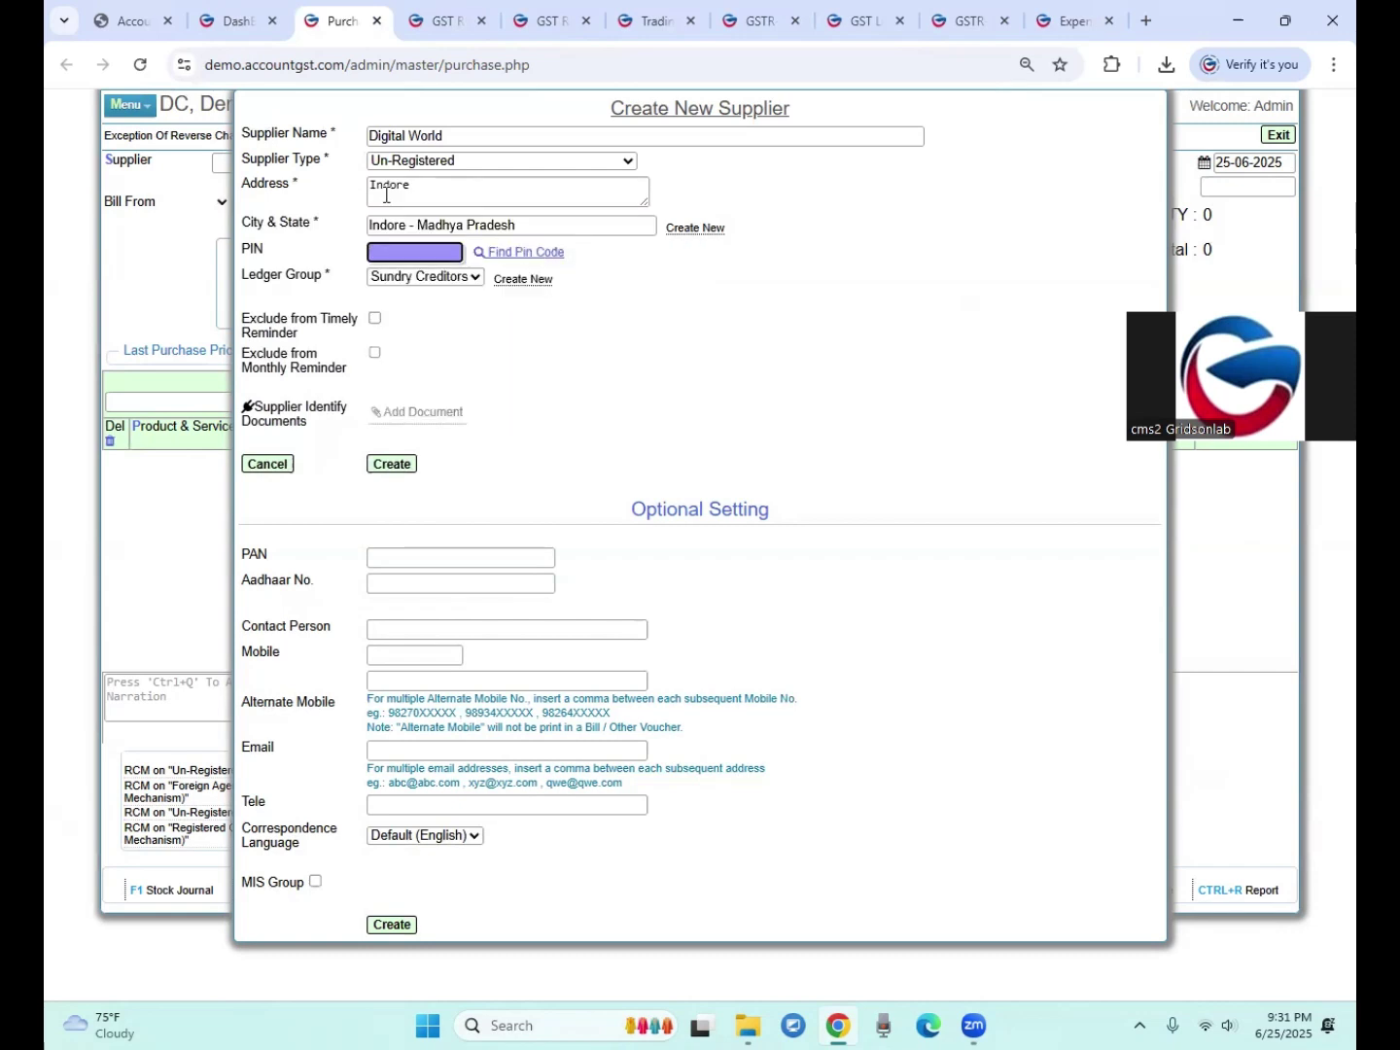
pyautogui.write('452001')
pyautogui.press('Tab')
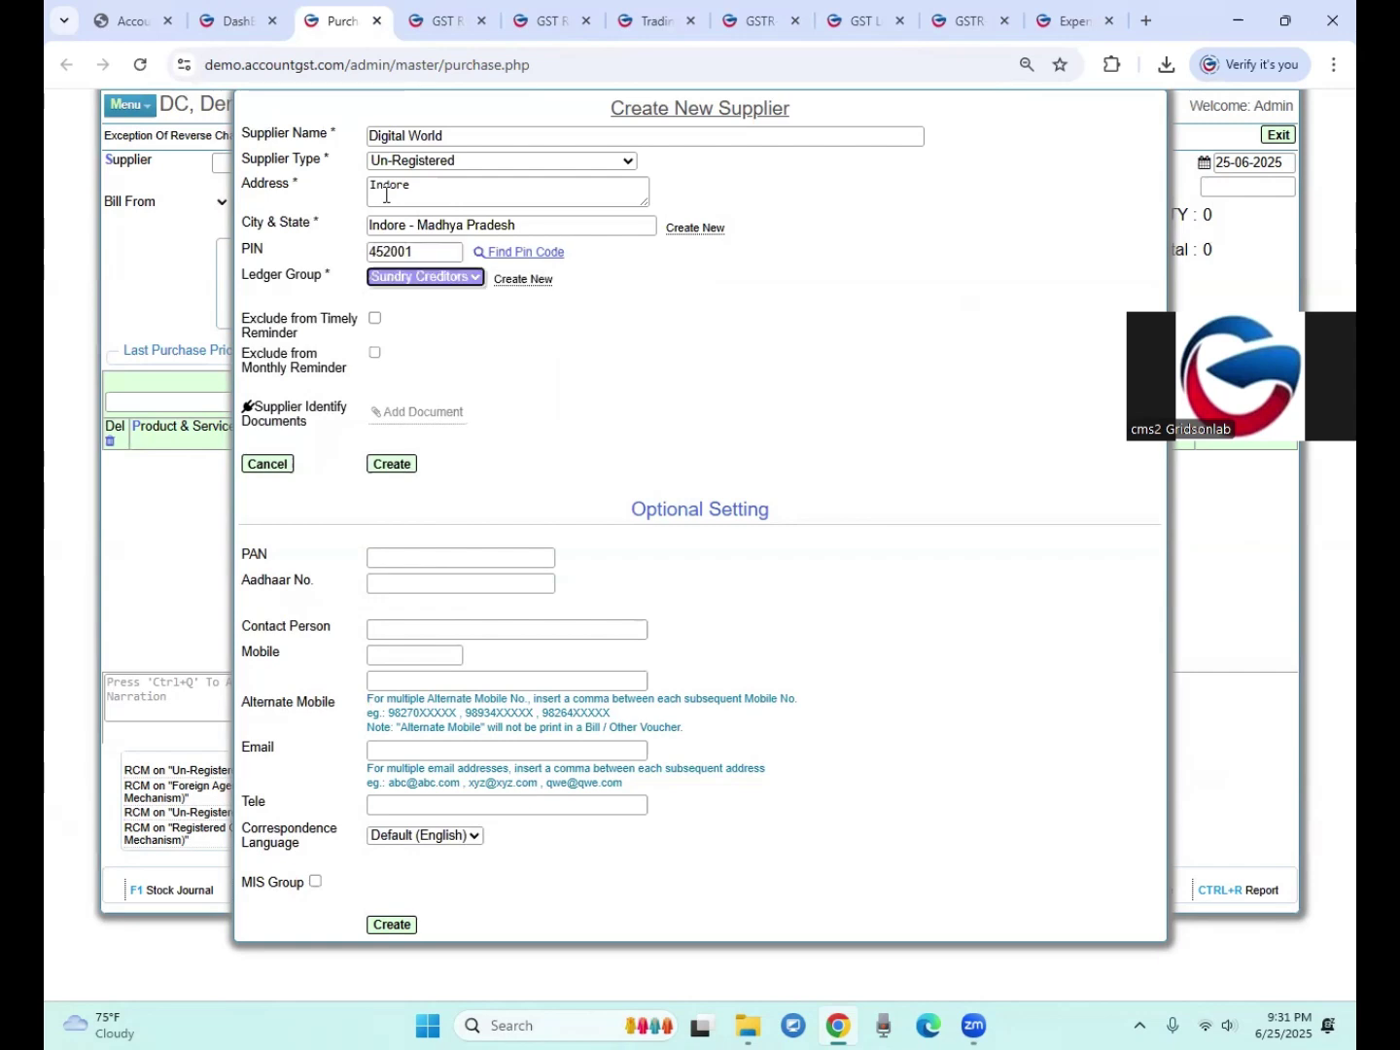
pyautogui.click(376, 466)
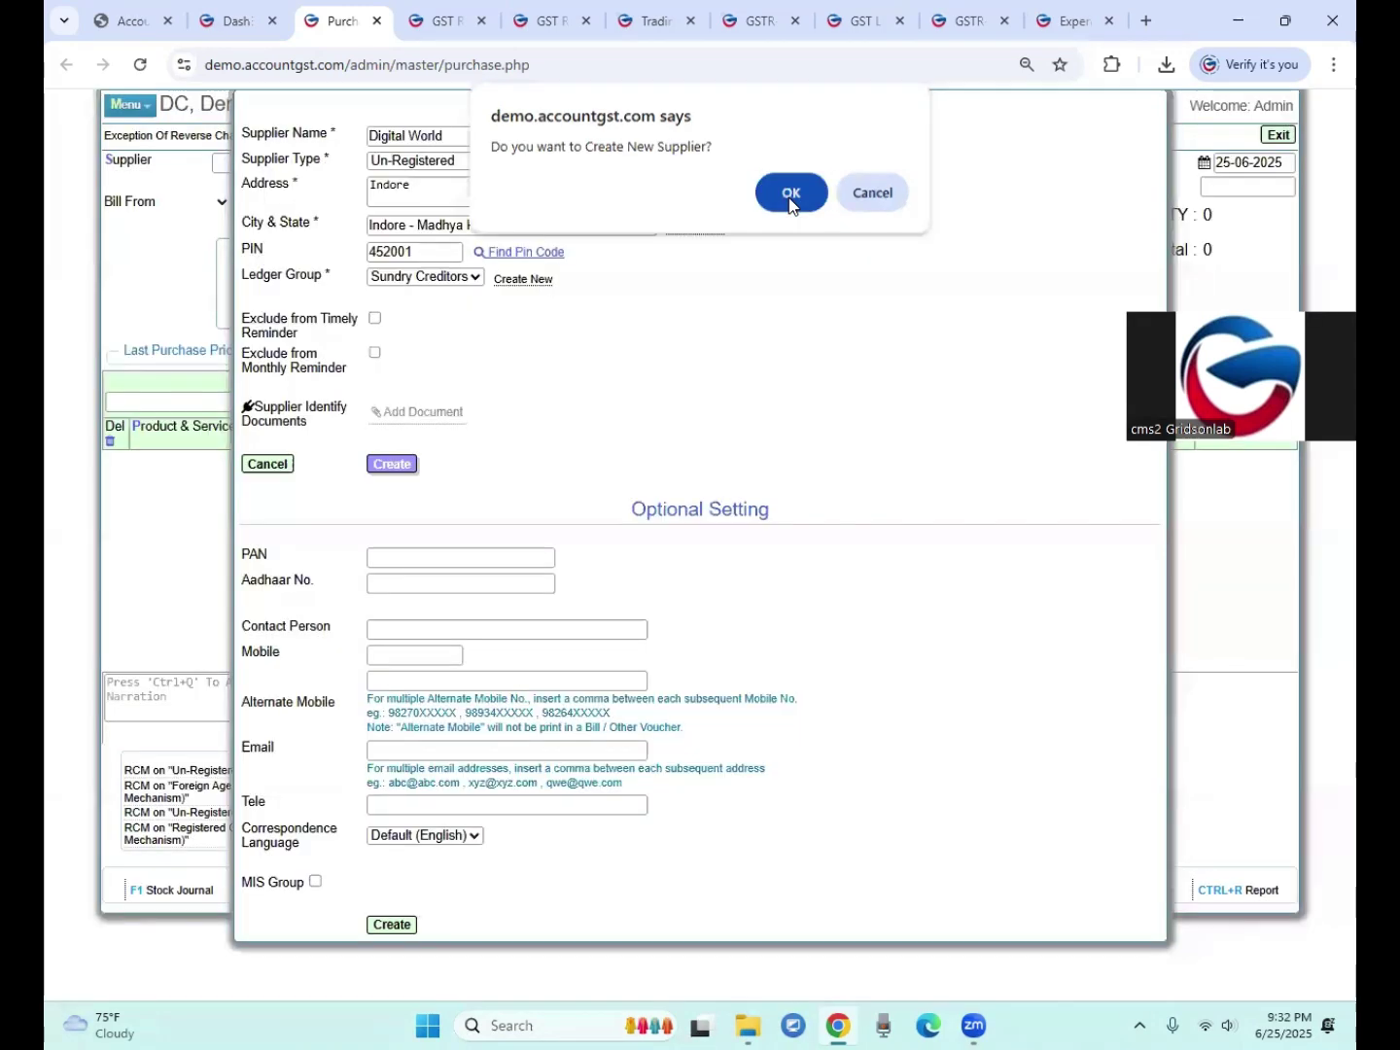
pyautogui.click(790, 199)
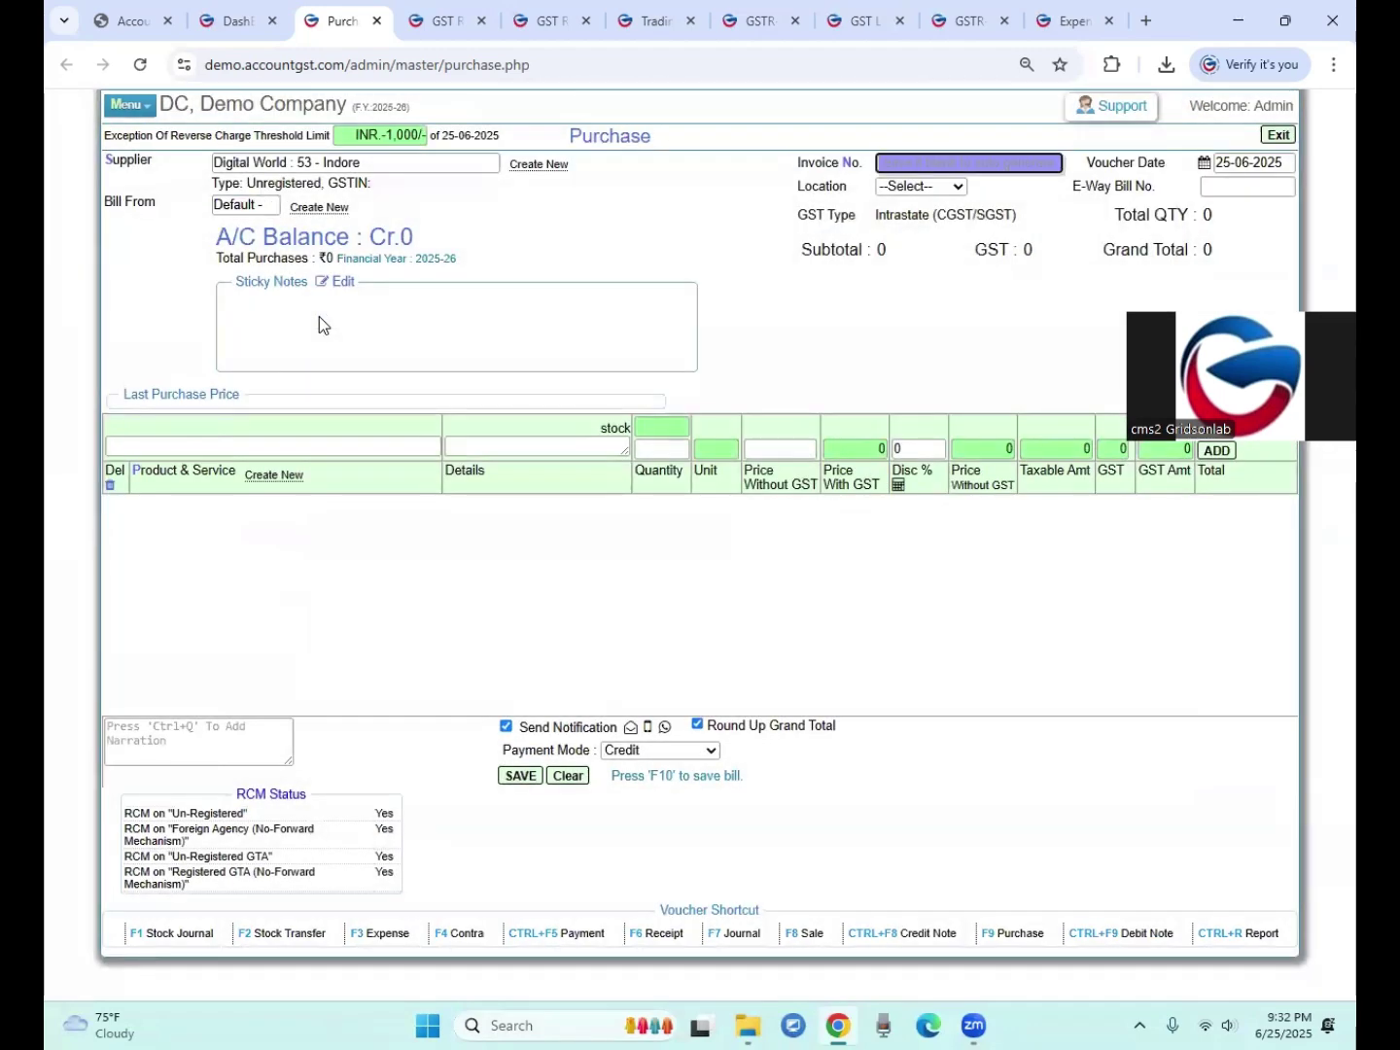
# Step: Enter invoice number INV4455 and set the location to Shop
pyautogui.press('Tab')
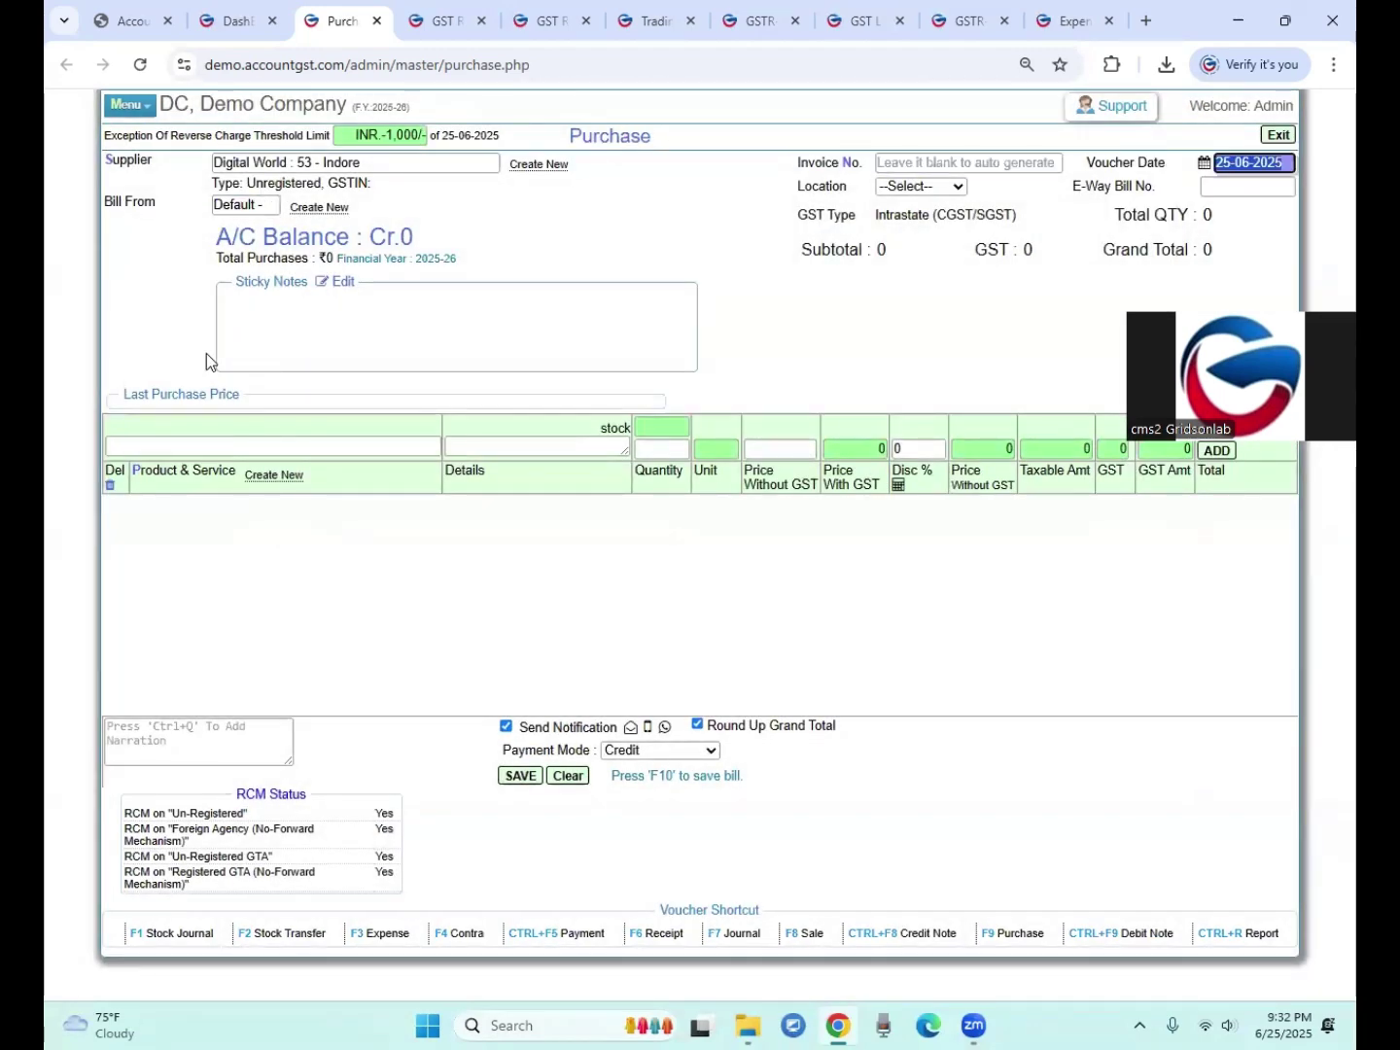
pyautogui.click(923, 168)
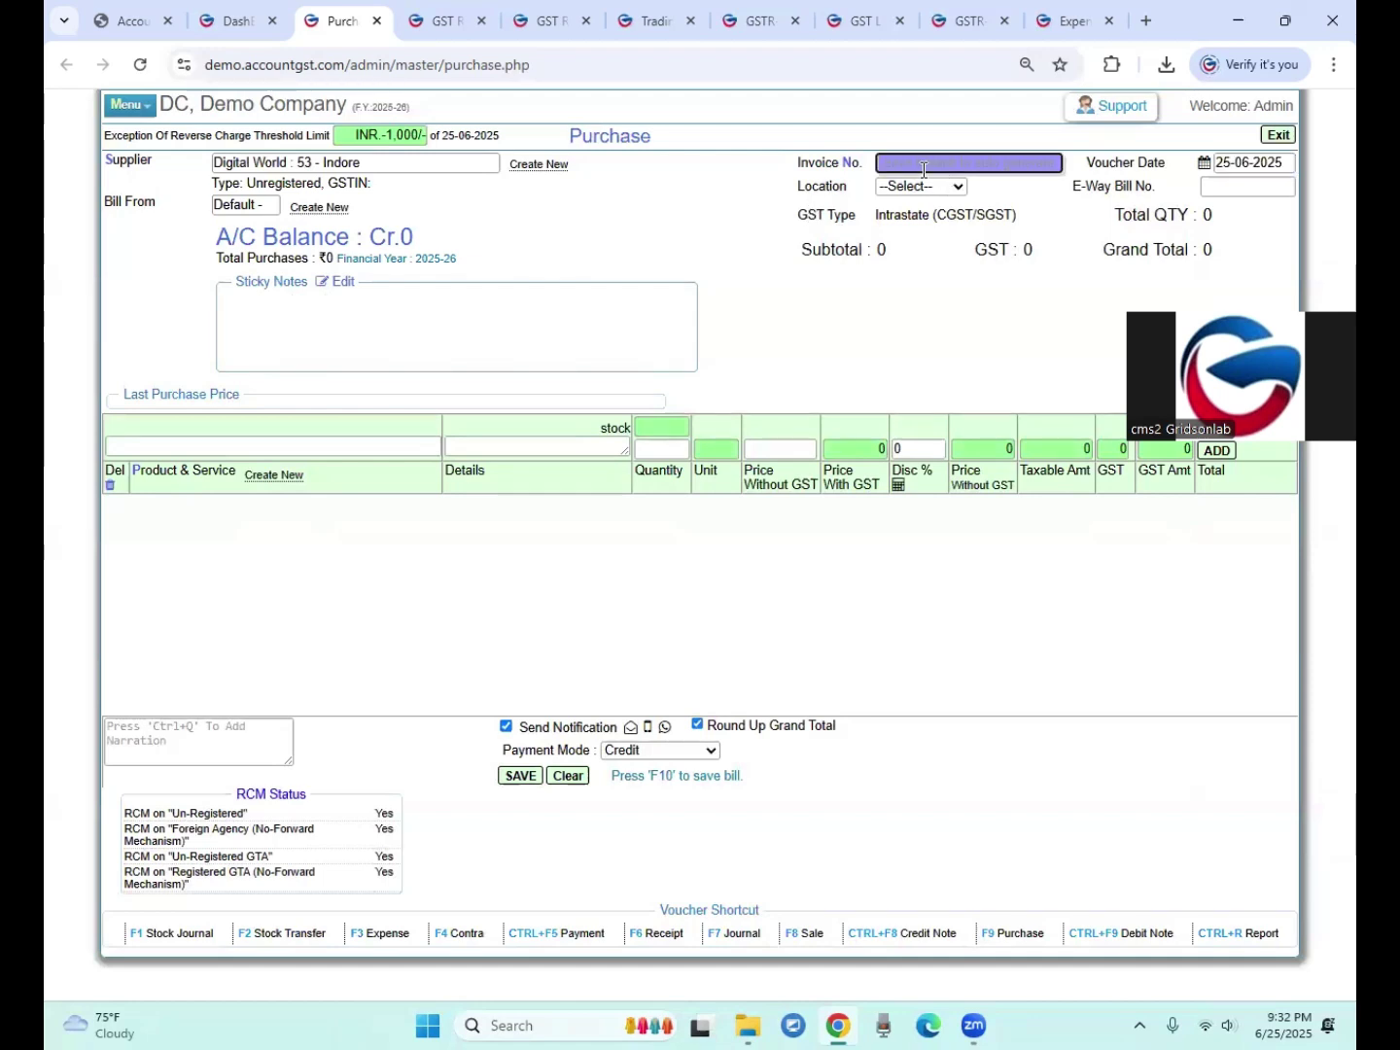
pyautogui.write('INV4455')
pyautogui.click(928, 185)
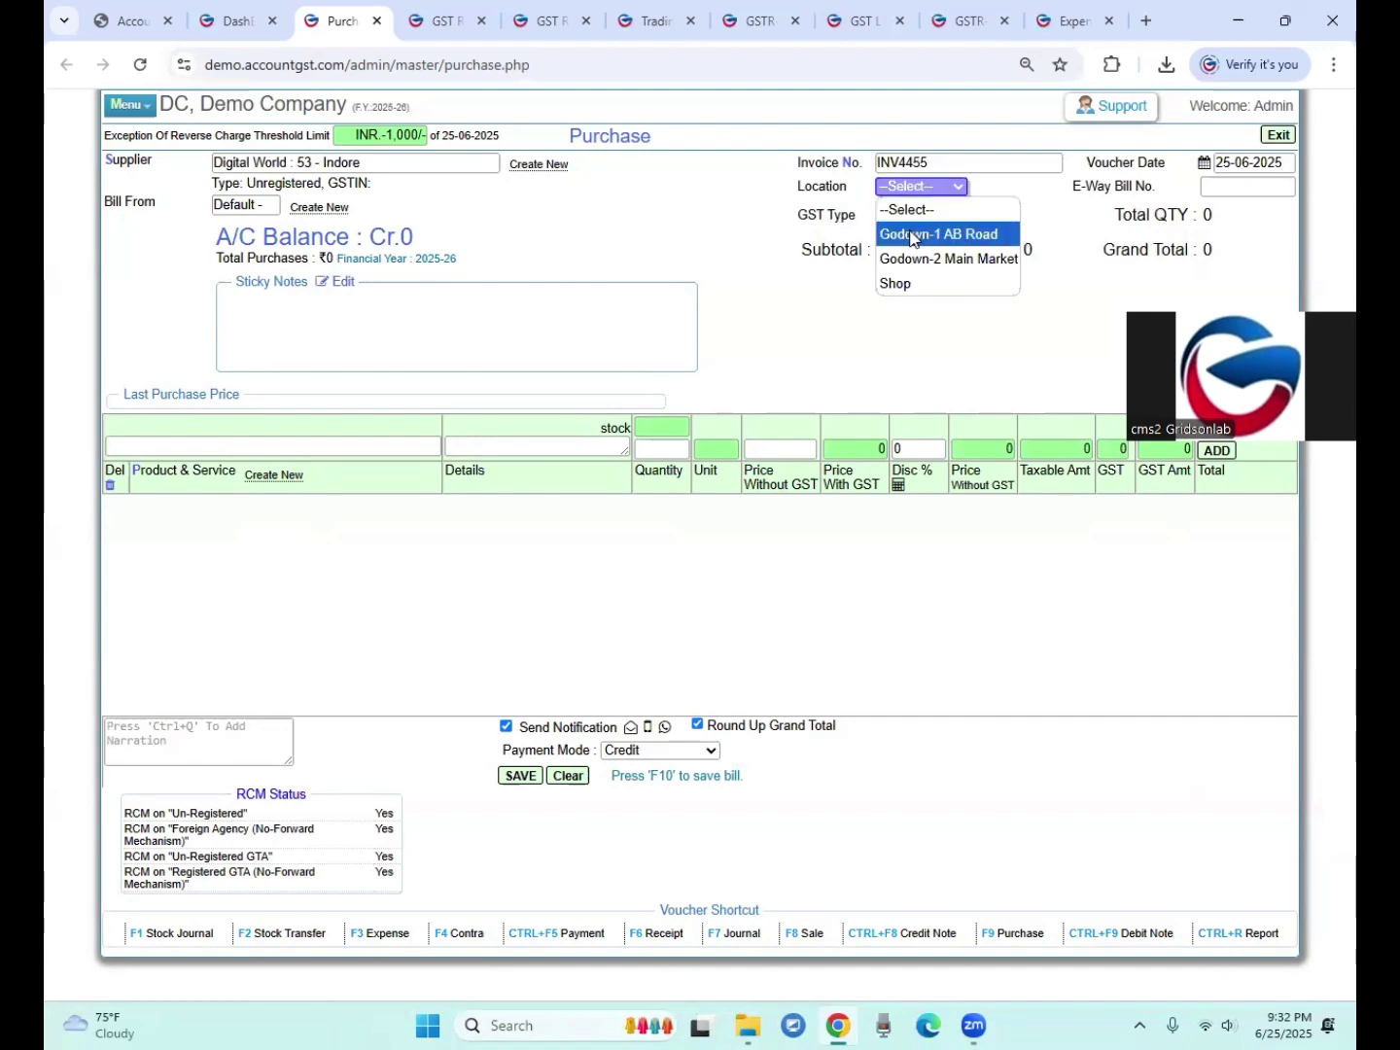
pyautogui.click(896, 284)
# Step: Start a new product with brand Dell, category Monitor, named '22 Inch Full Panel Color'
pyautogui.click(227, 450)
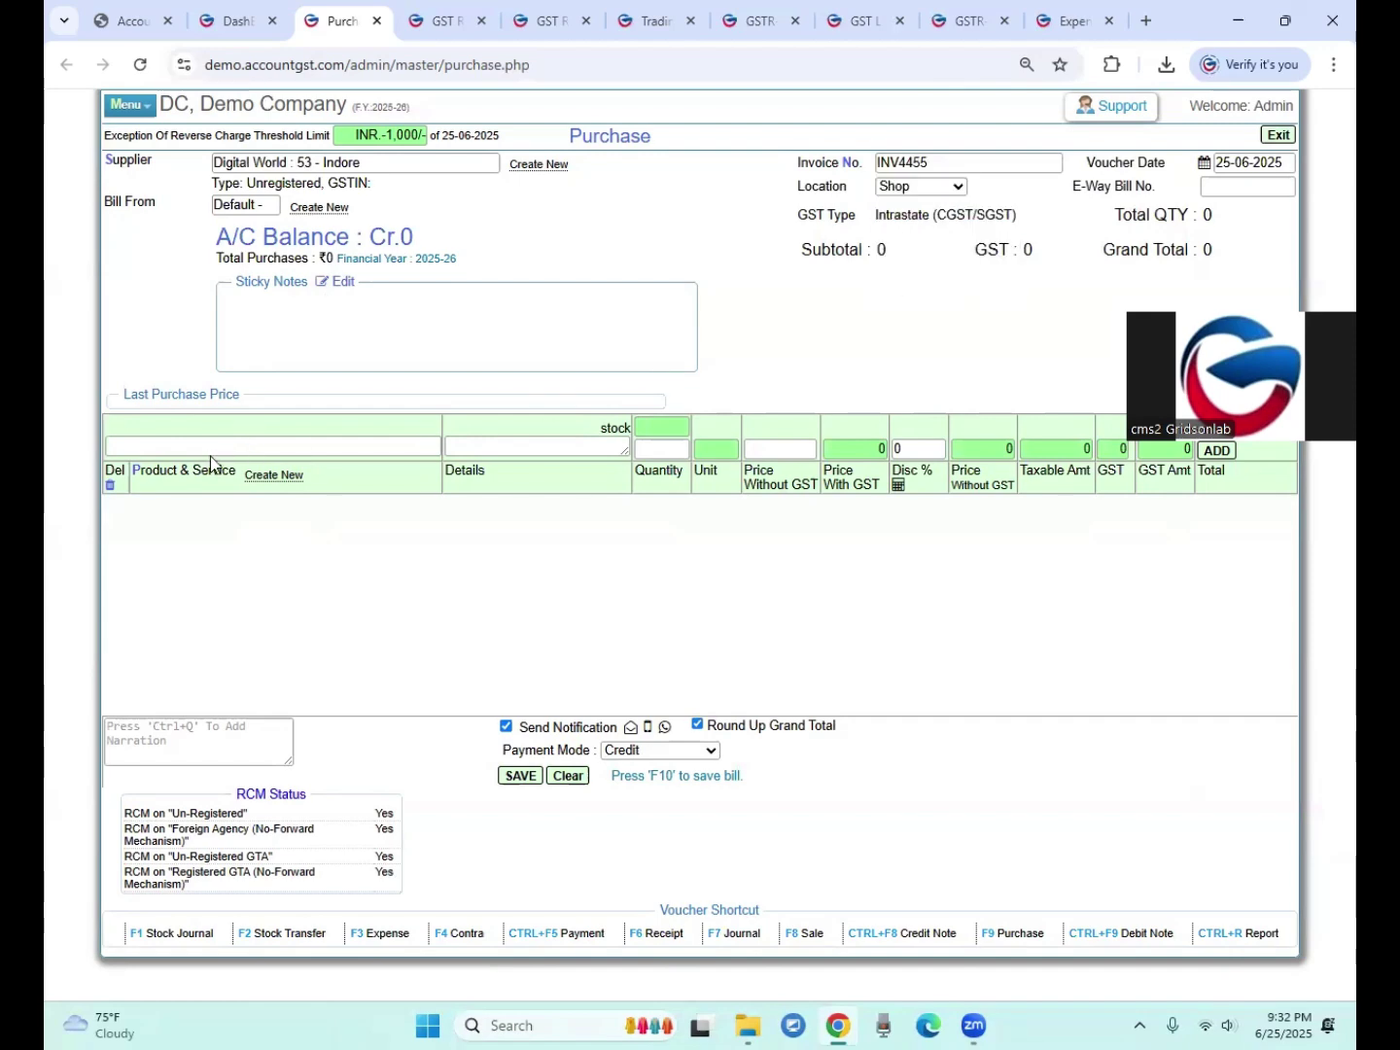
pyautogui.click(276, 475)
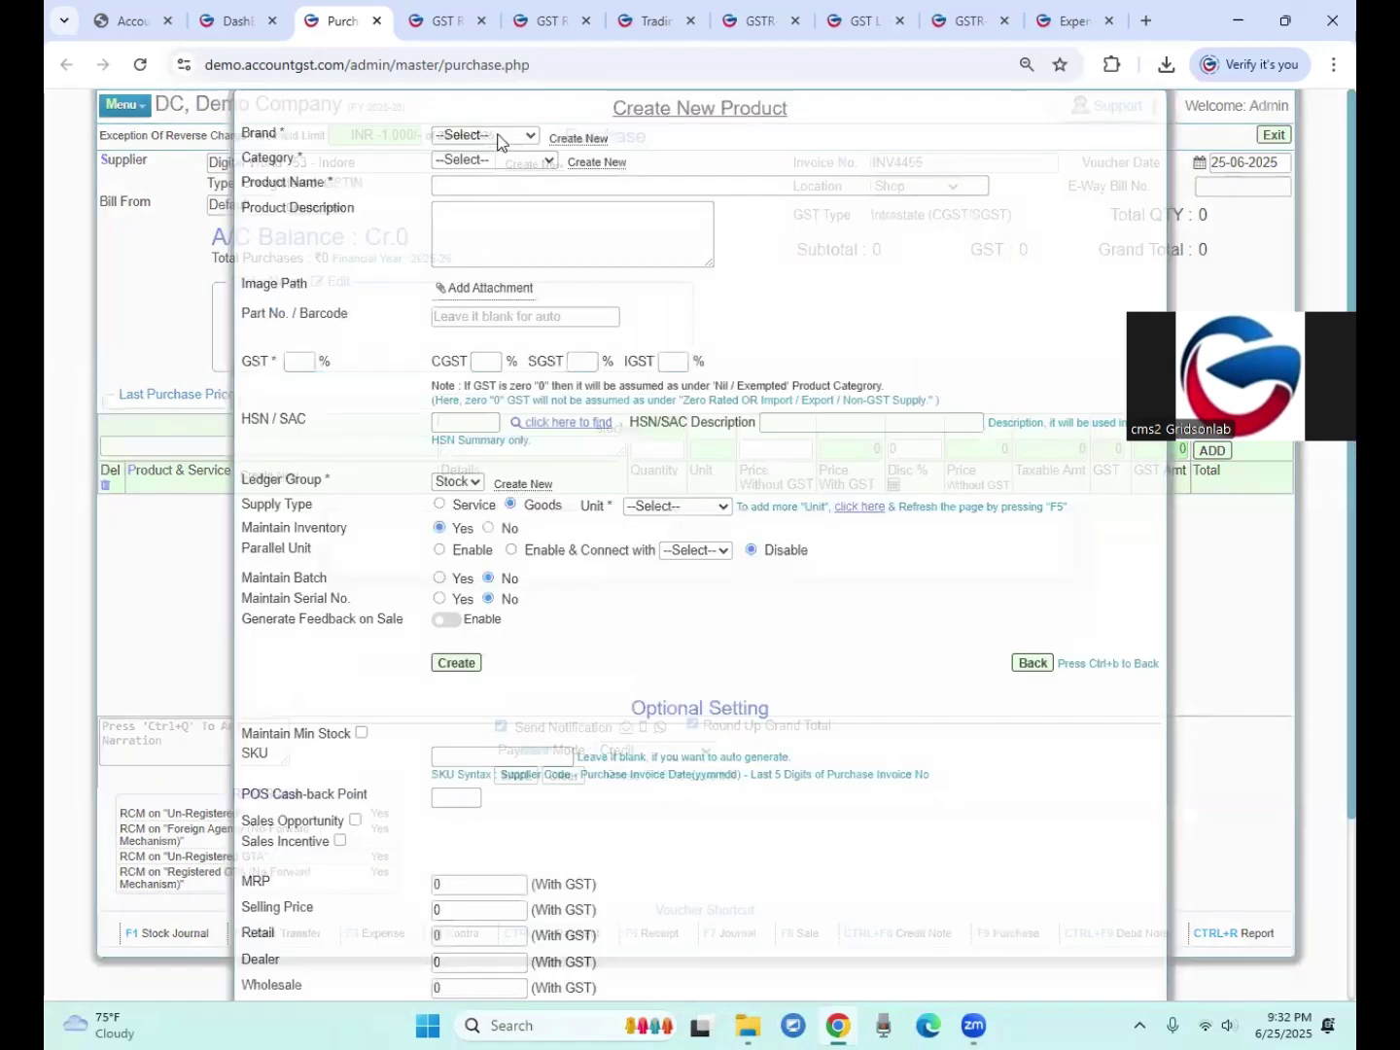
pyautogui.click(494, 135)
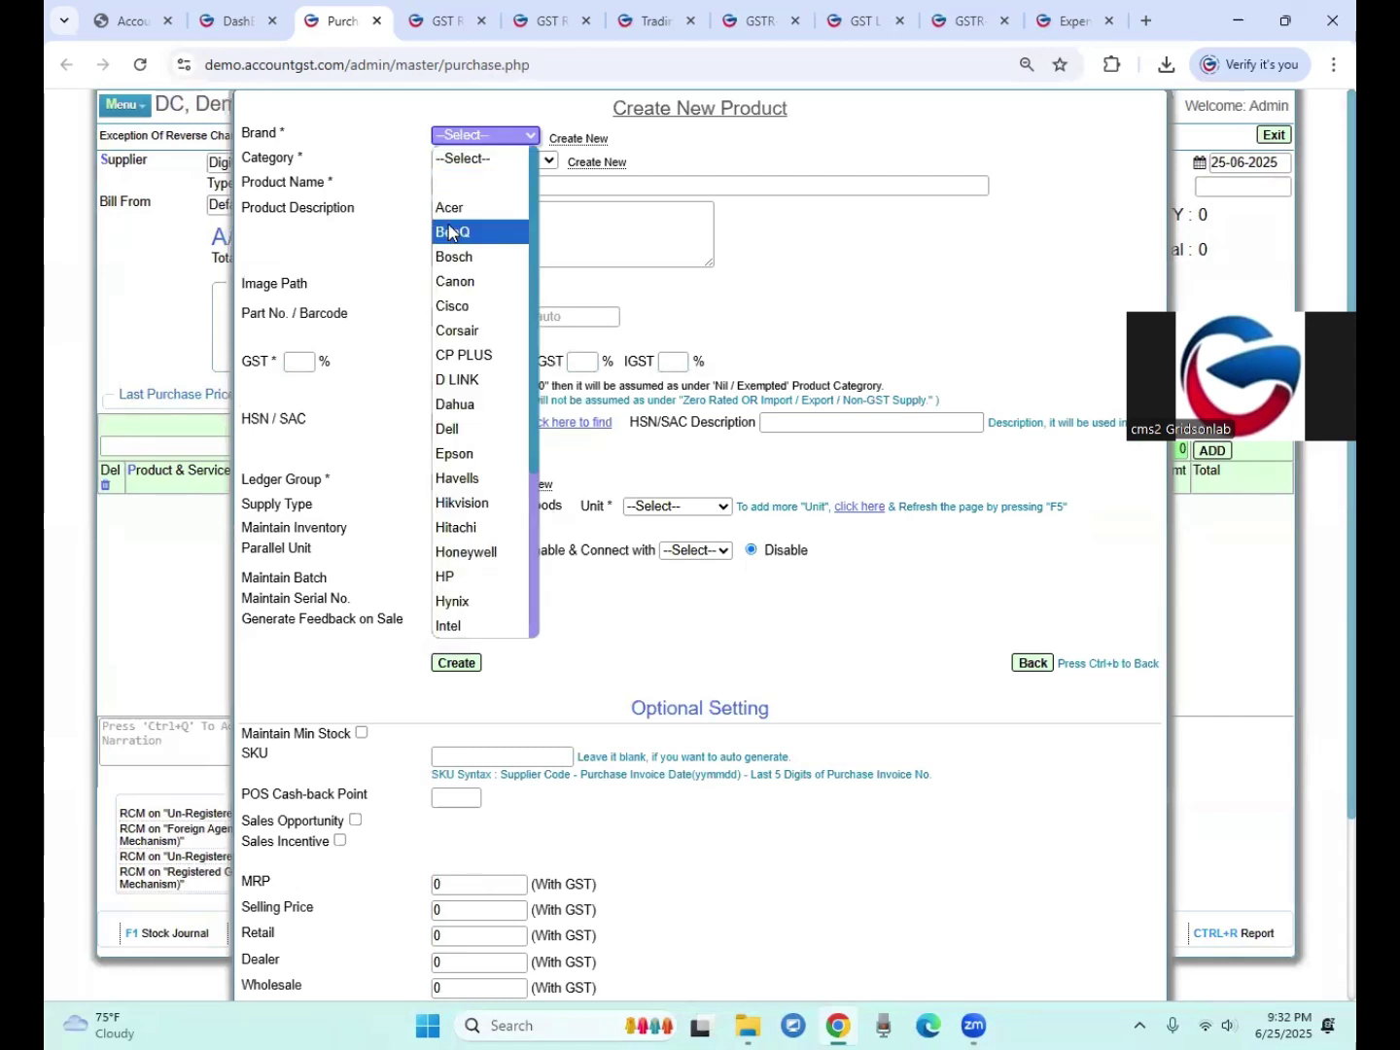
pyautogui.click(447, 428)
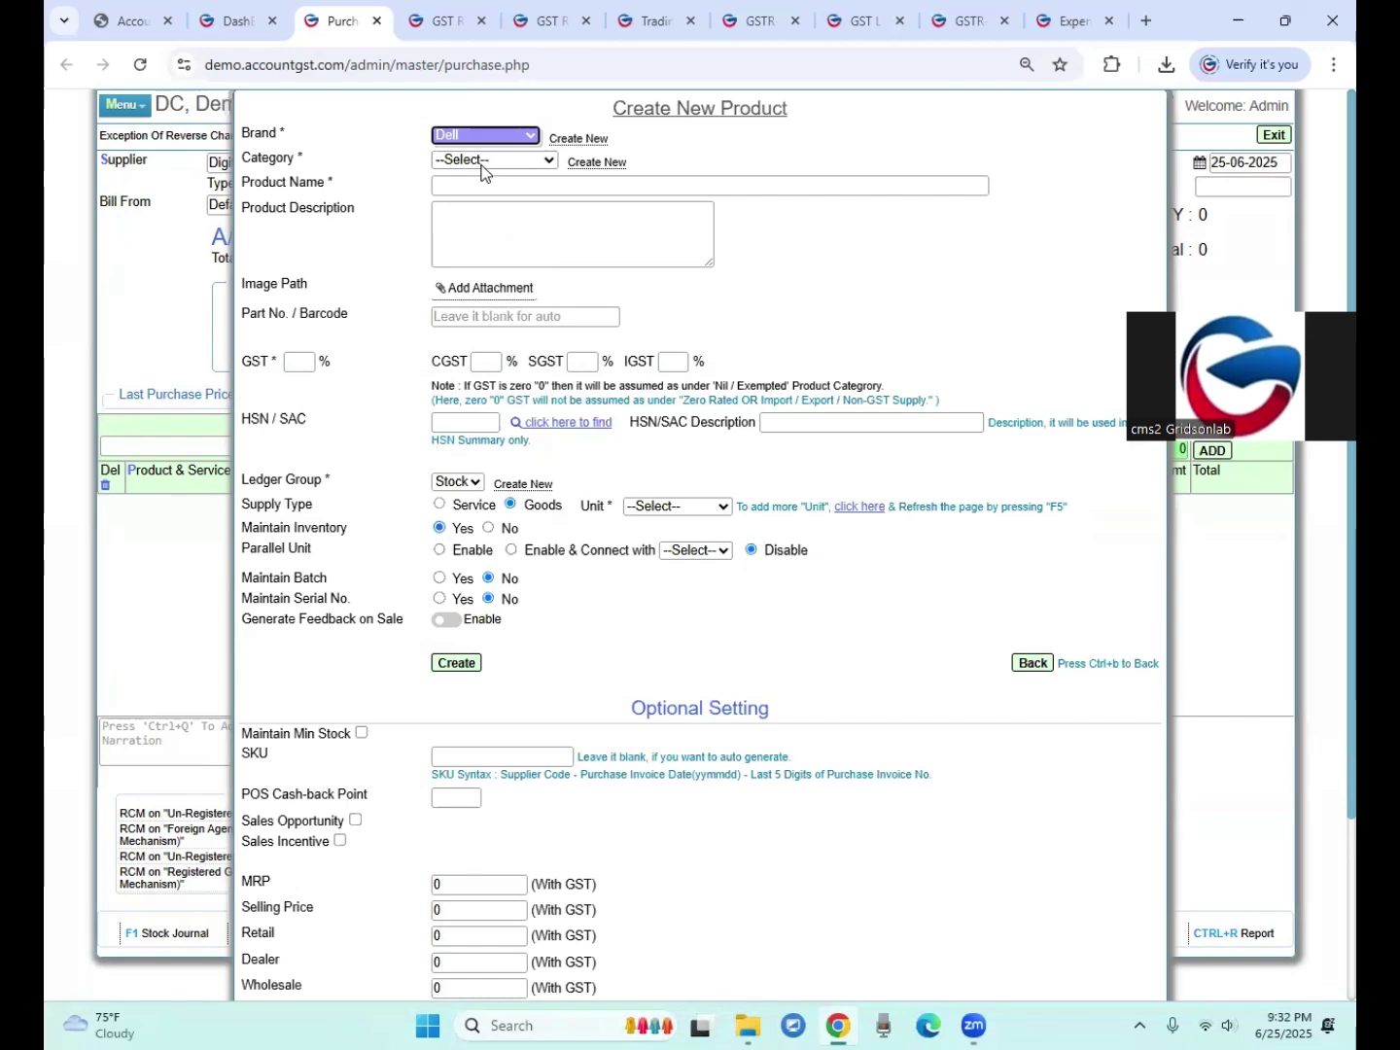
pyautogui.click(483, 162)
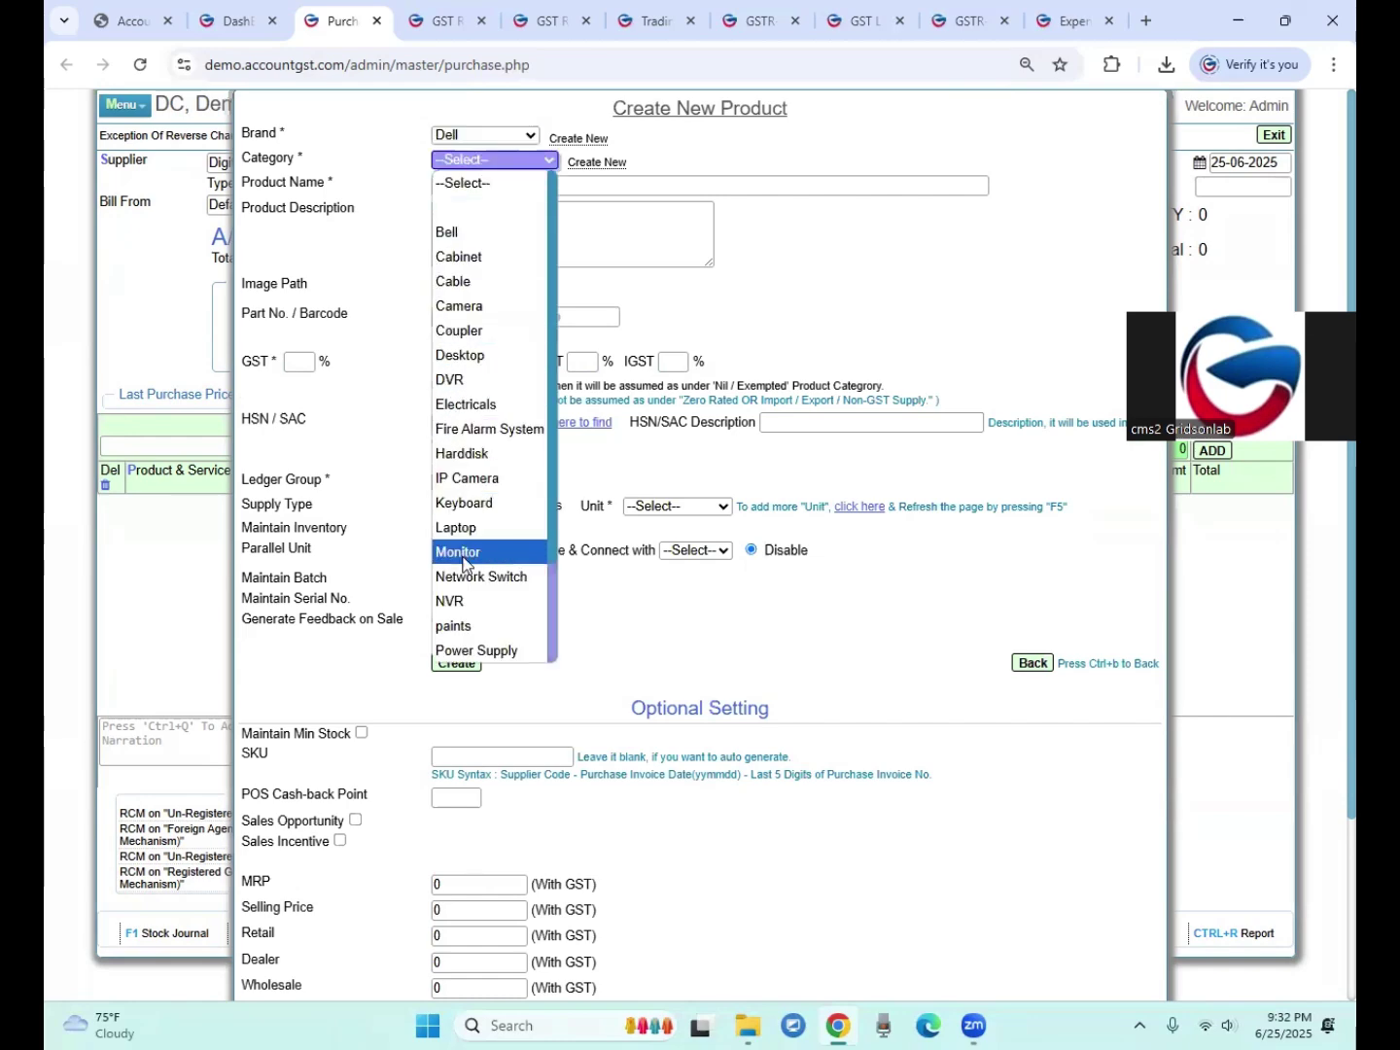
pyautogui.click(463, 554)
pyautogui.click(457, 184)
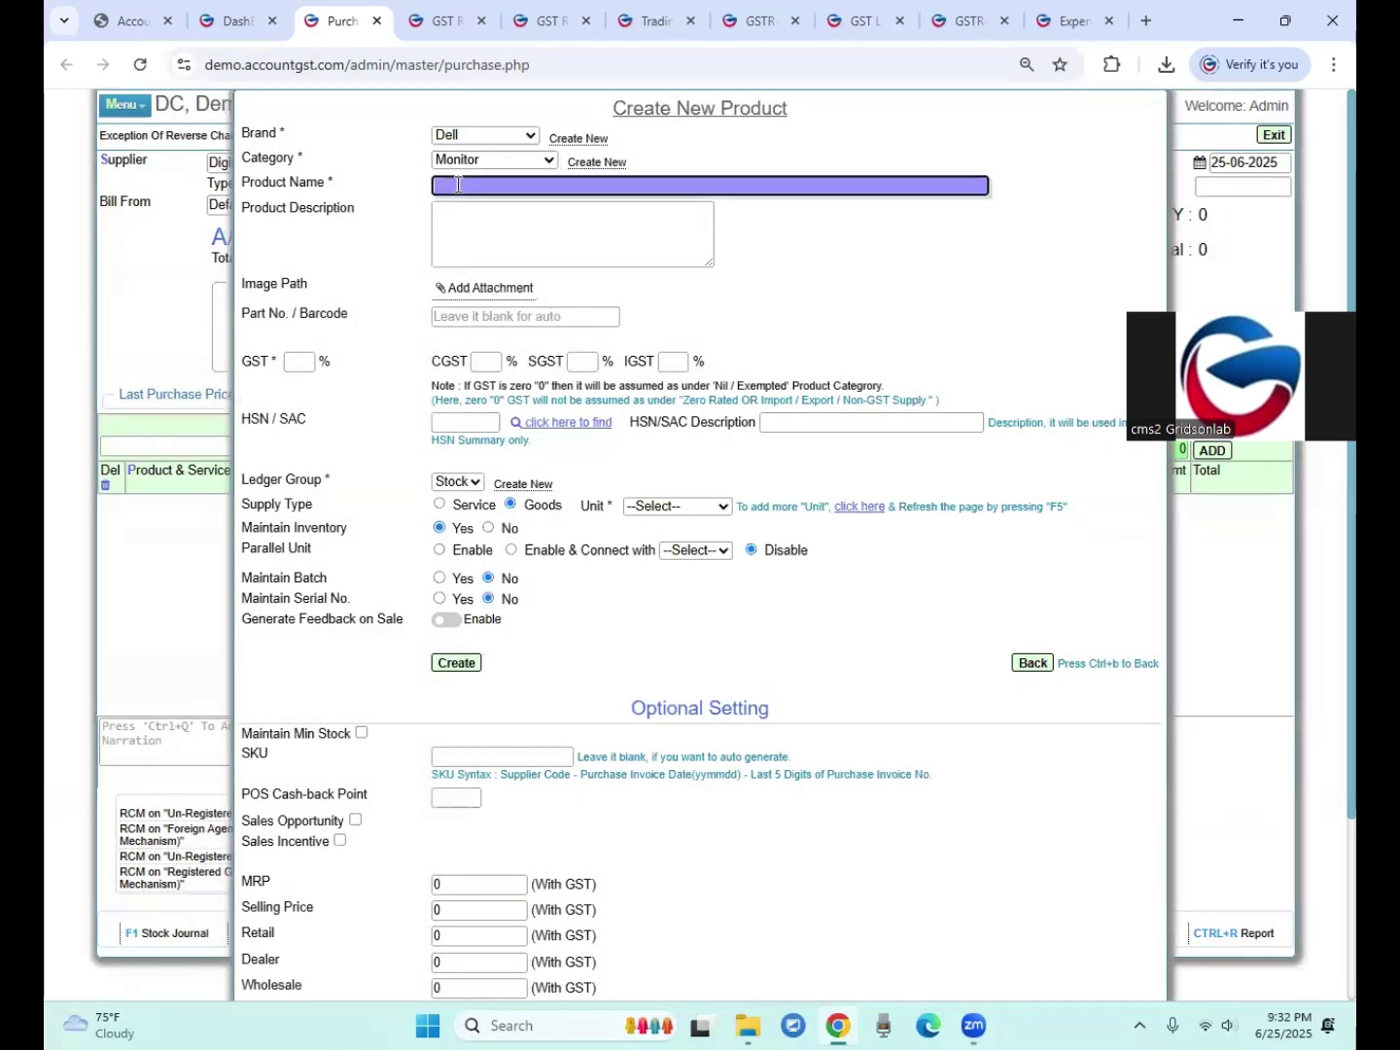
pyautogui.write('22 Inch Full Panel Color')
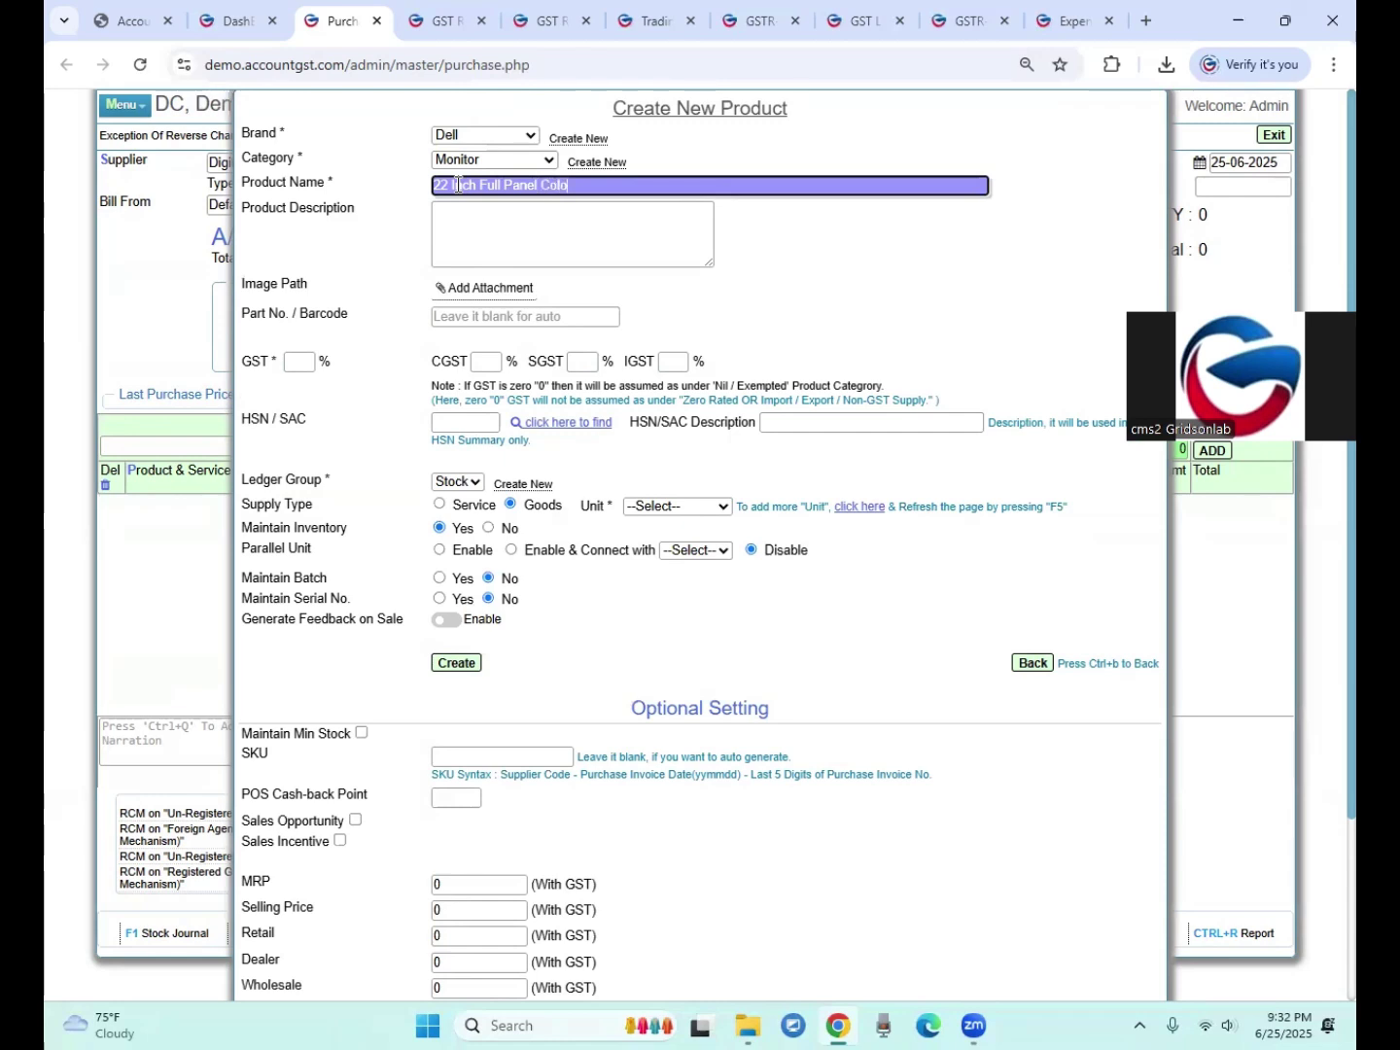
pyautogui.click(460, 232)
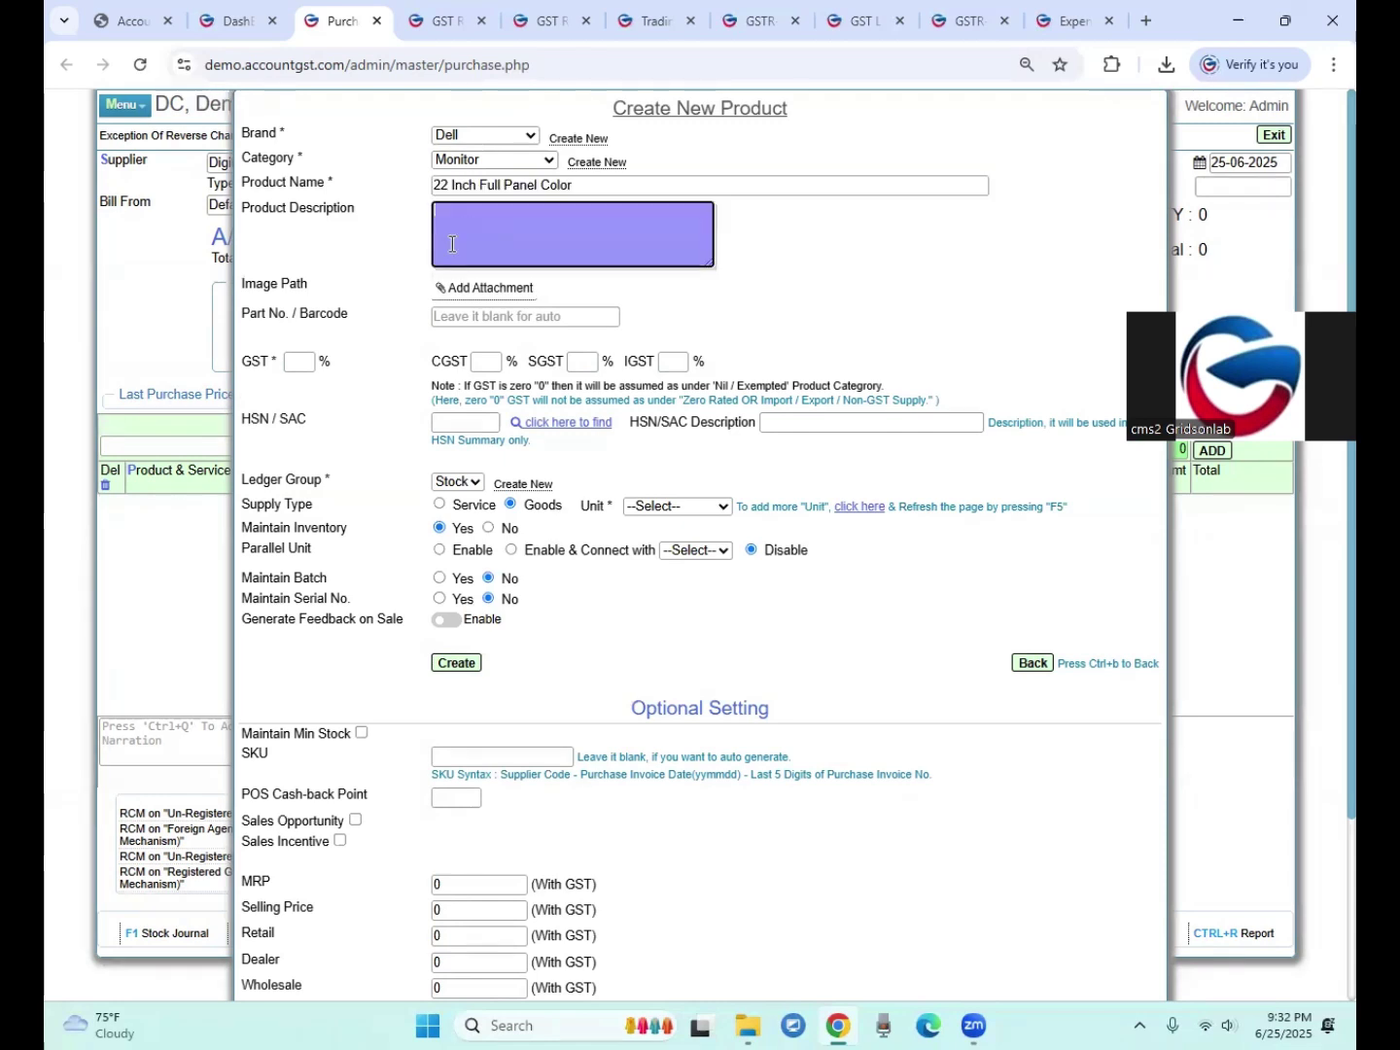
# Step: Give the product 18% GST, HSN 8471 and unit PCS-Pieces, and create it
pyautogui.click(295, 364)
pyautogui.click(297, 441)
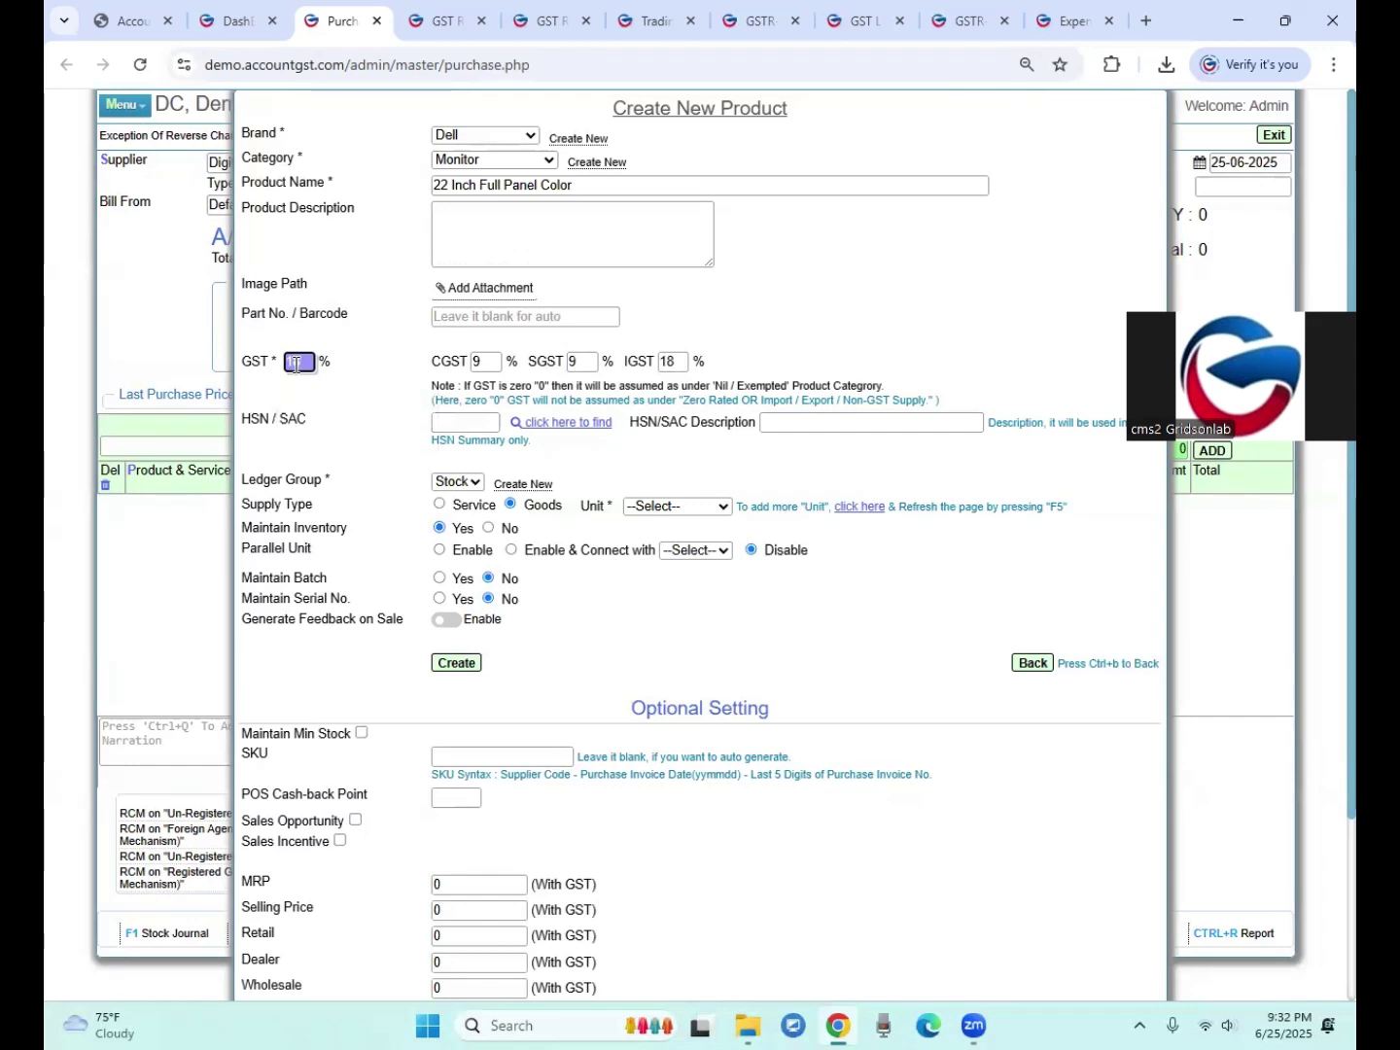
pyautogui.click(451, 427)
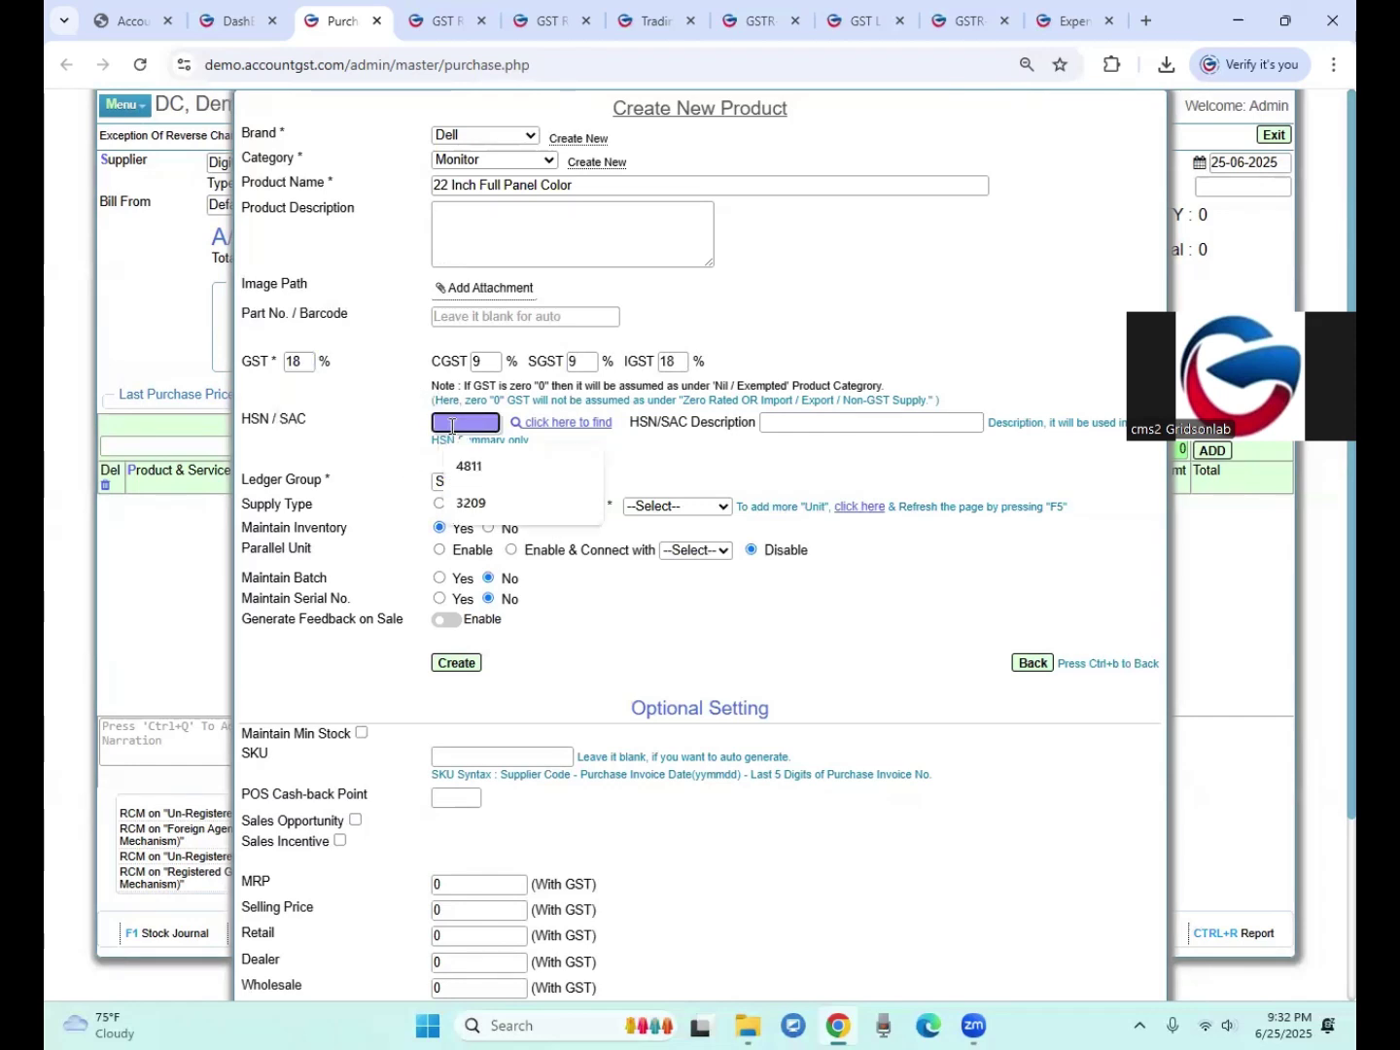
pyautogui.write('84')
pyautogui.write('71')
pyautogui.press('Tab')
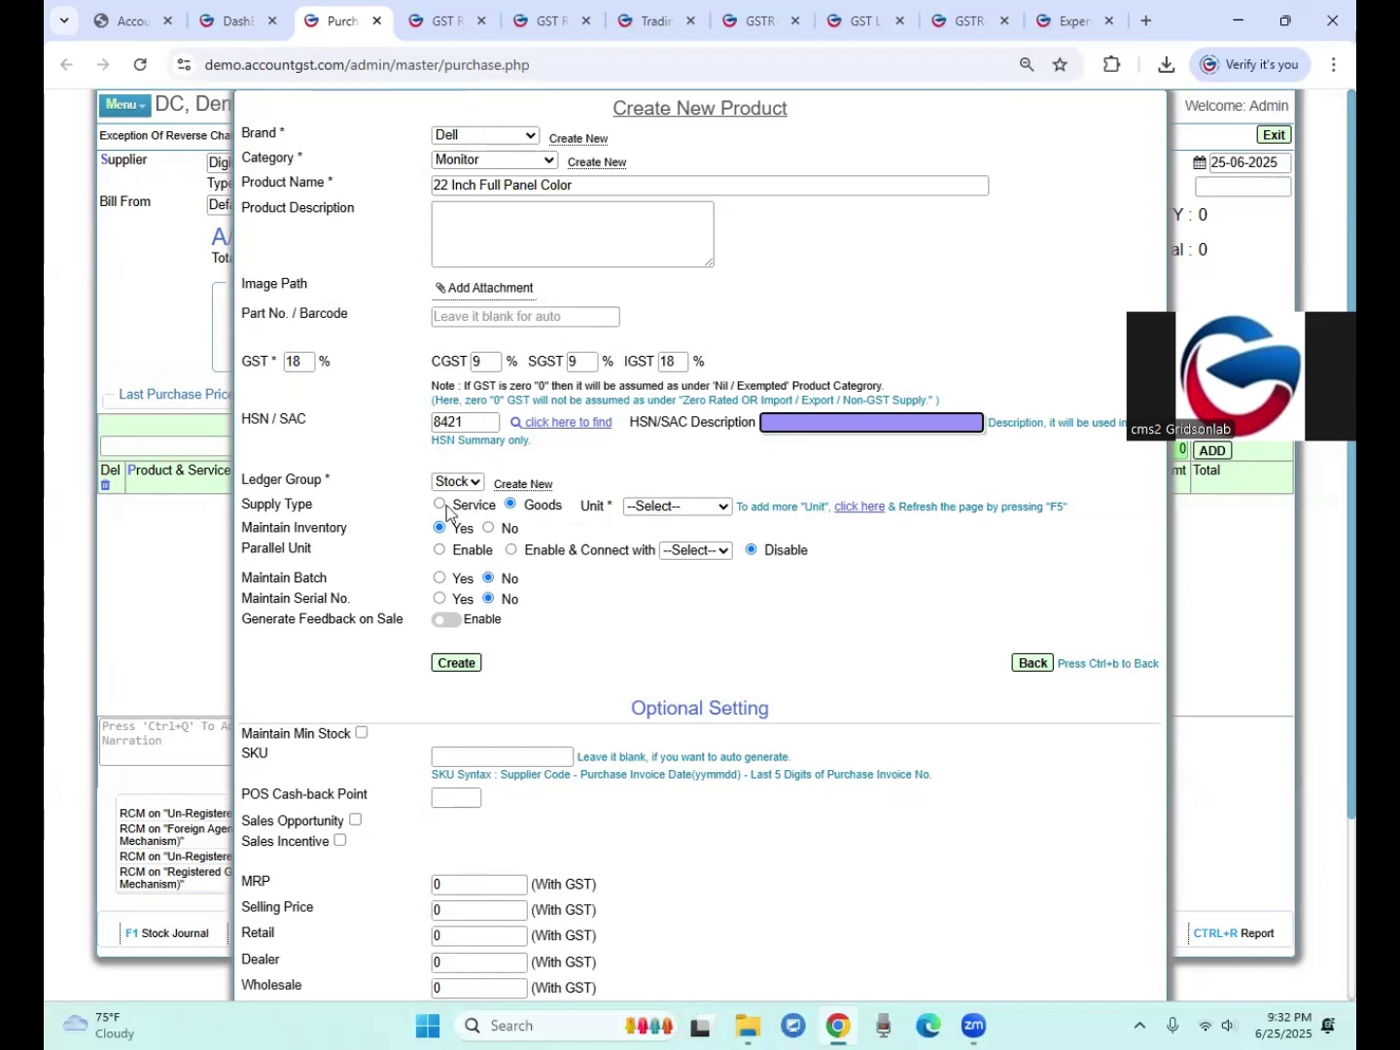
pyautogui.click(668, 510)
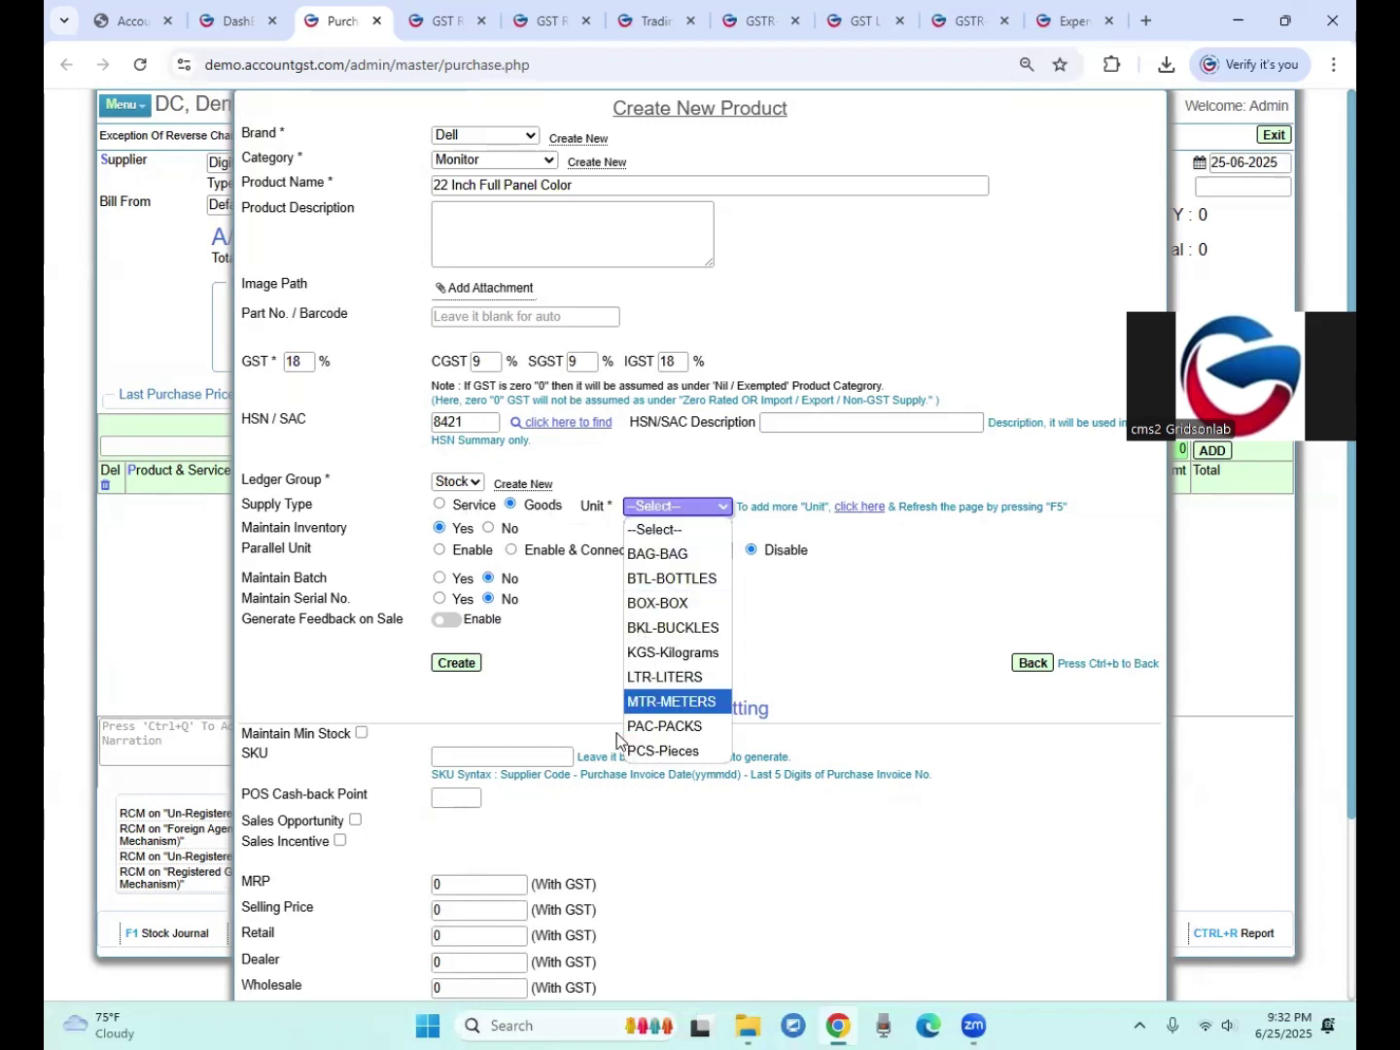
pyautogui.click(637, 751)
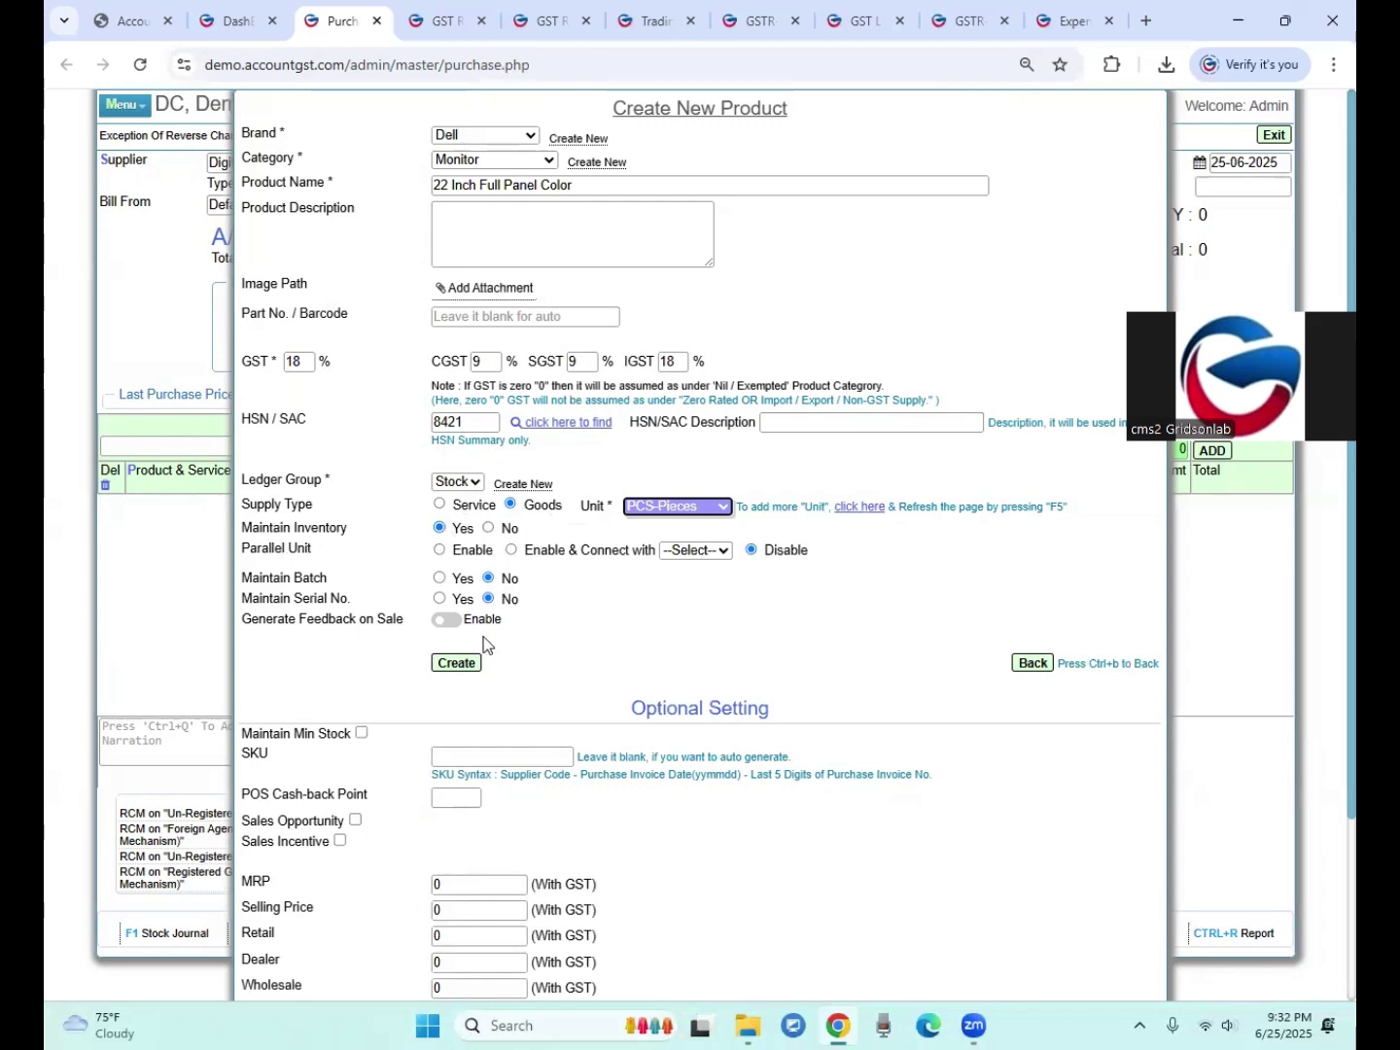
pyautogui.click(440, 665)
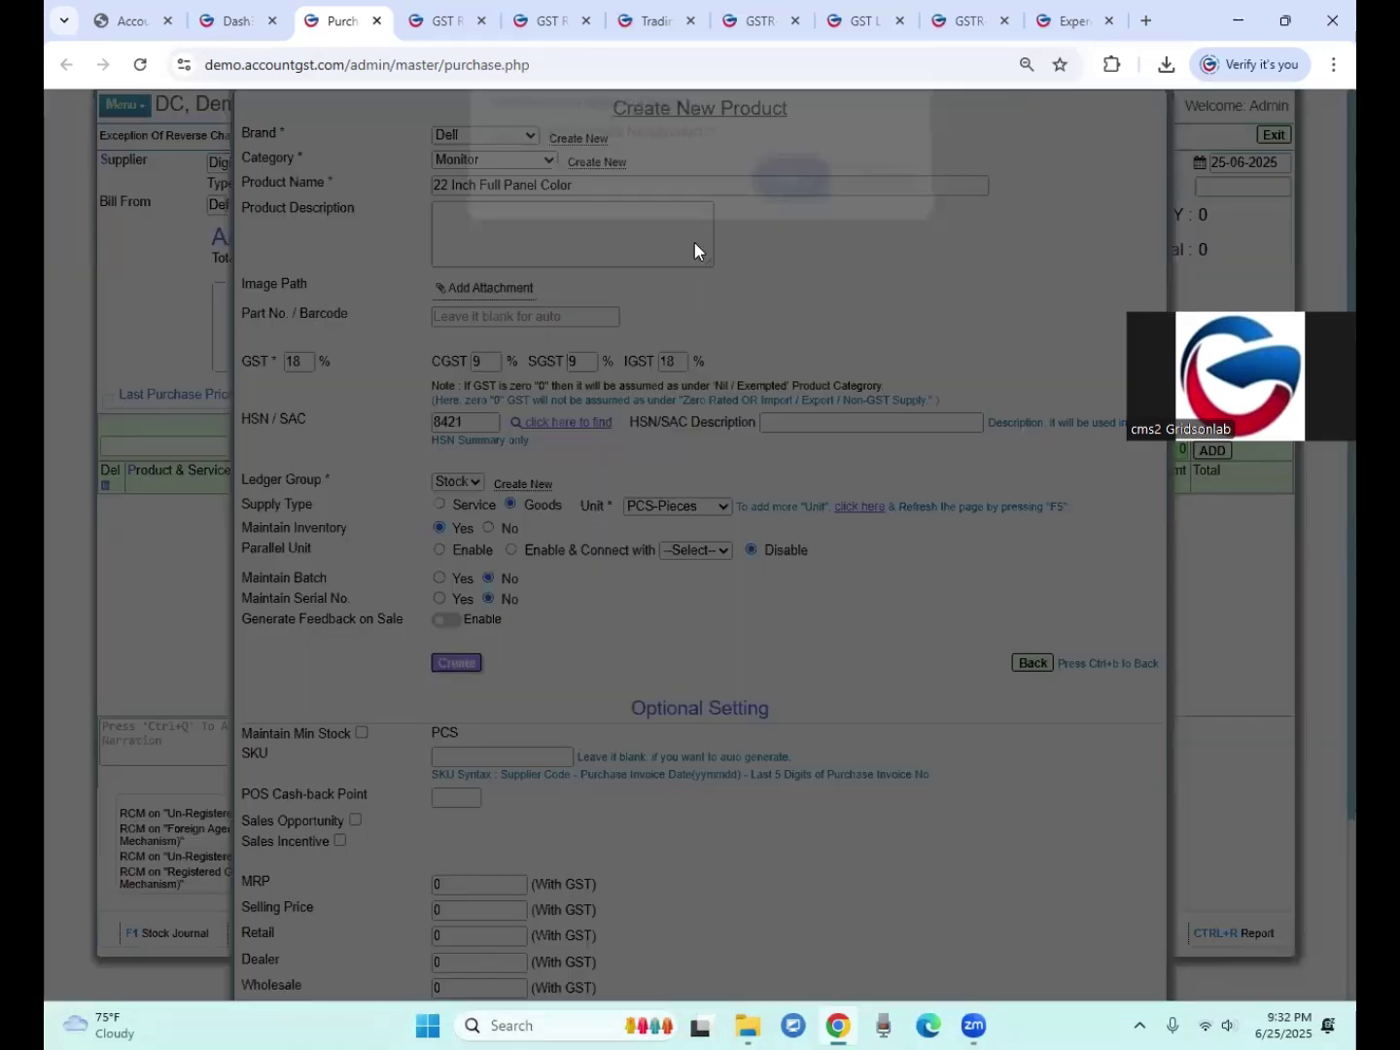
pyautogui.click(789, 191)
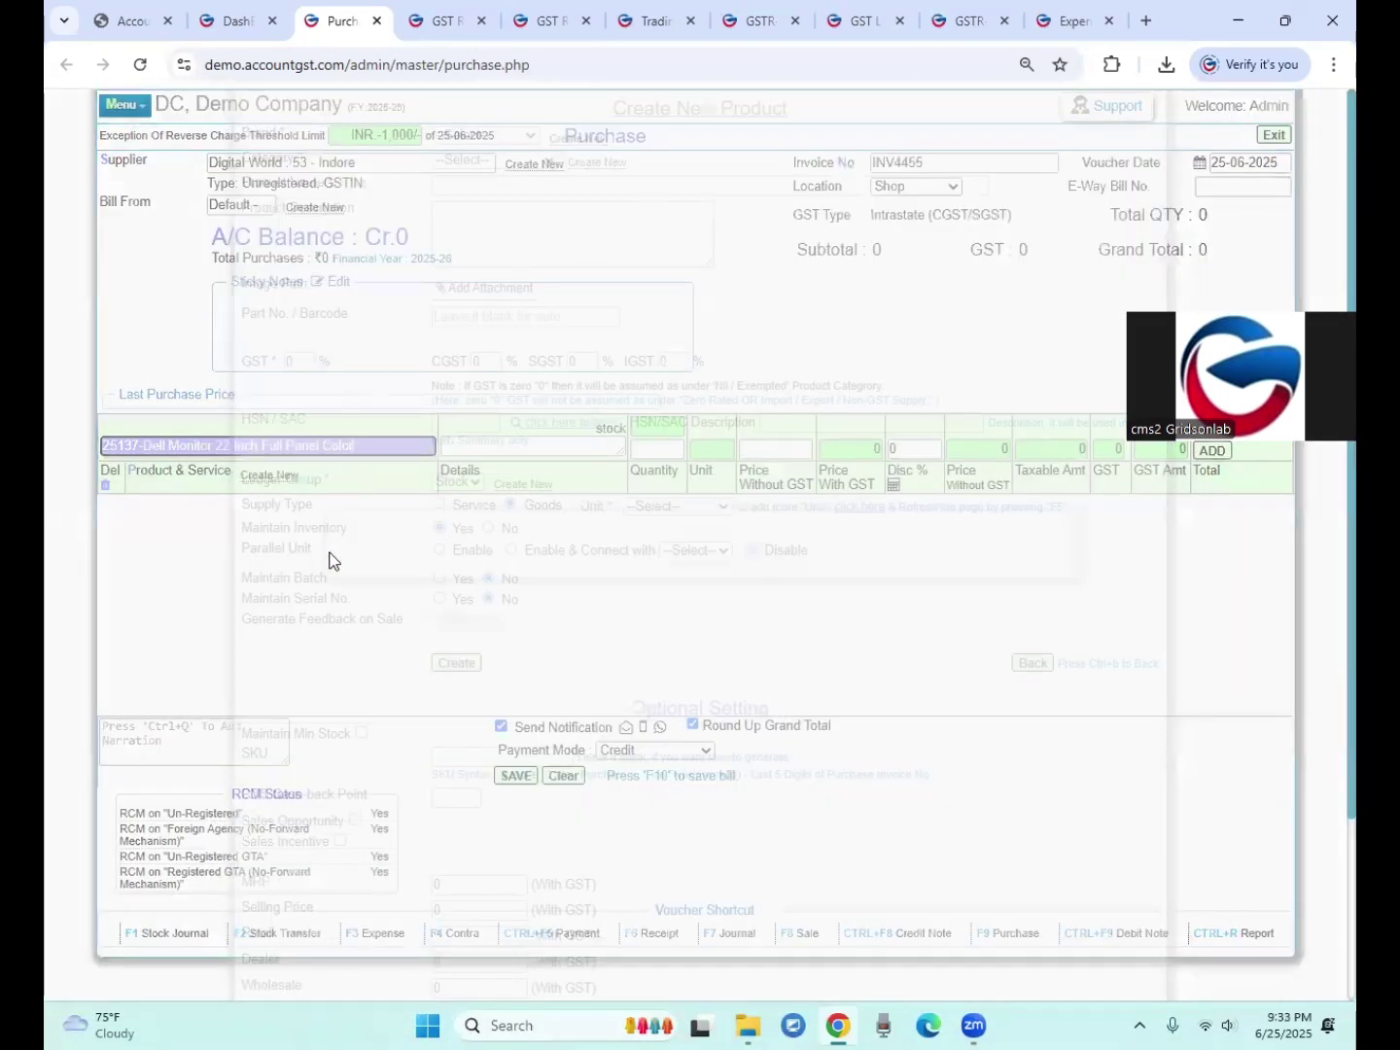
# Step: Add 1 piece of the Dell monitor at 5000 and save invoice INV4455 totalling 5,000
pyautogui.press('Return')
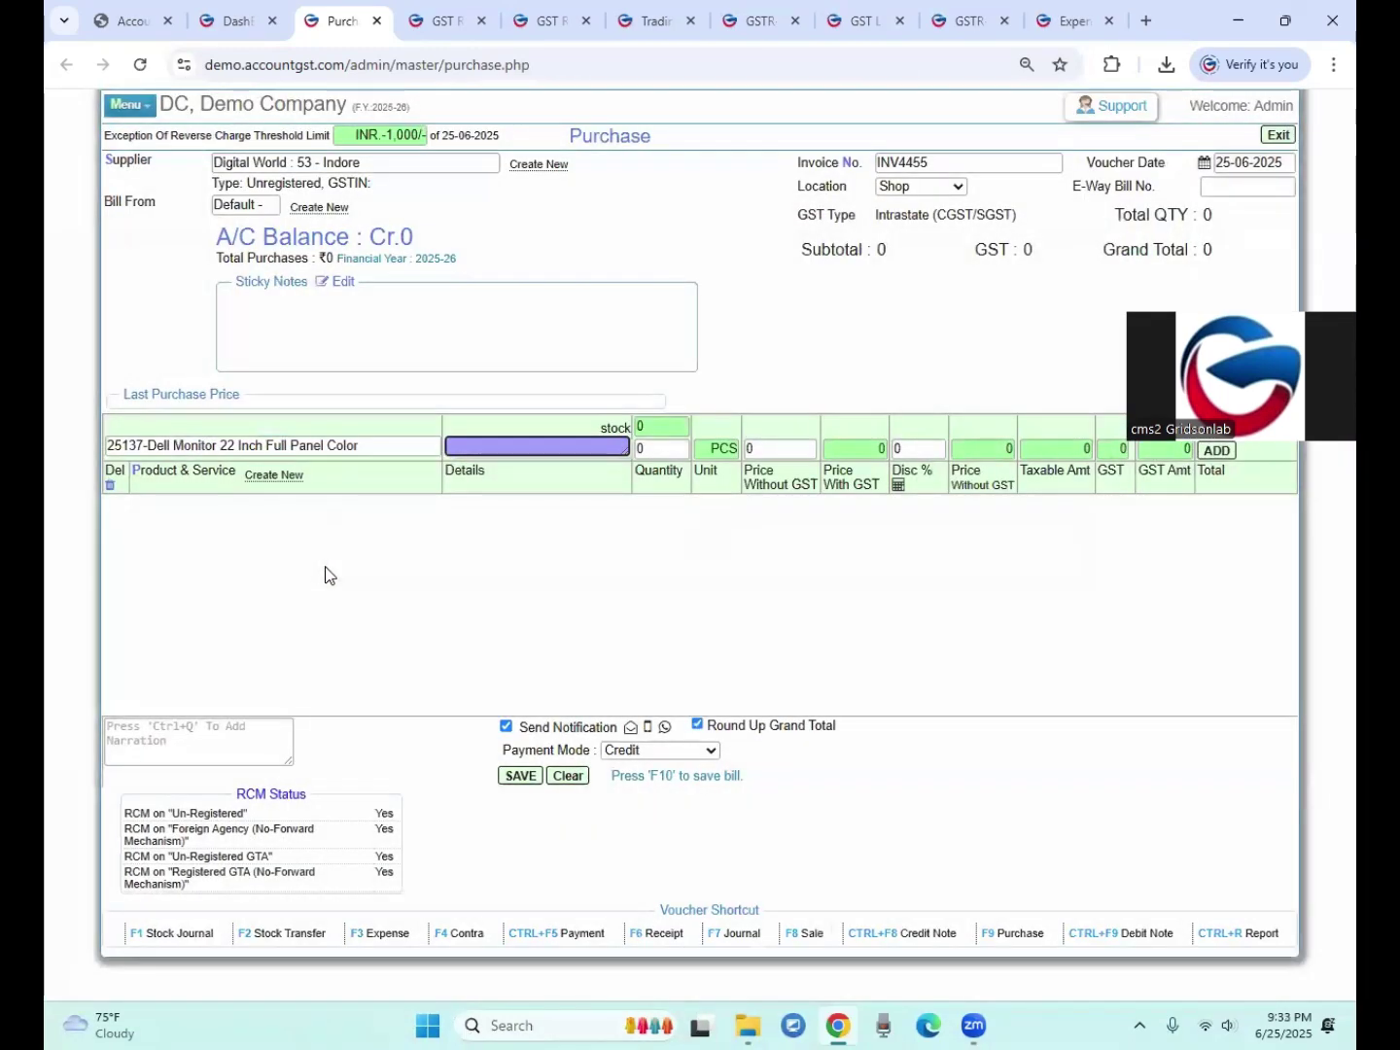
pyautogui.write('1')
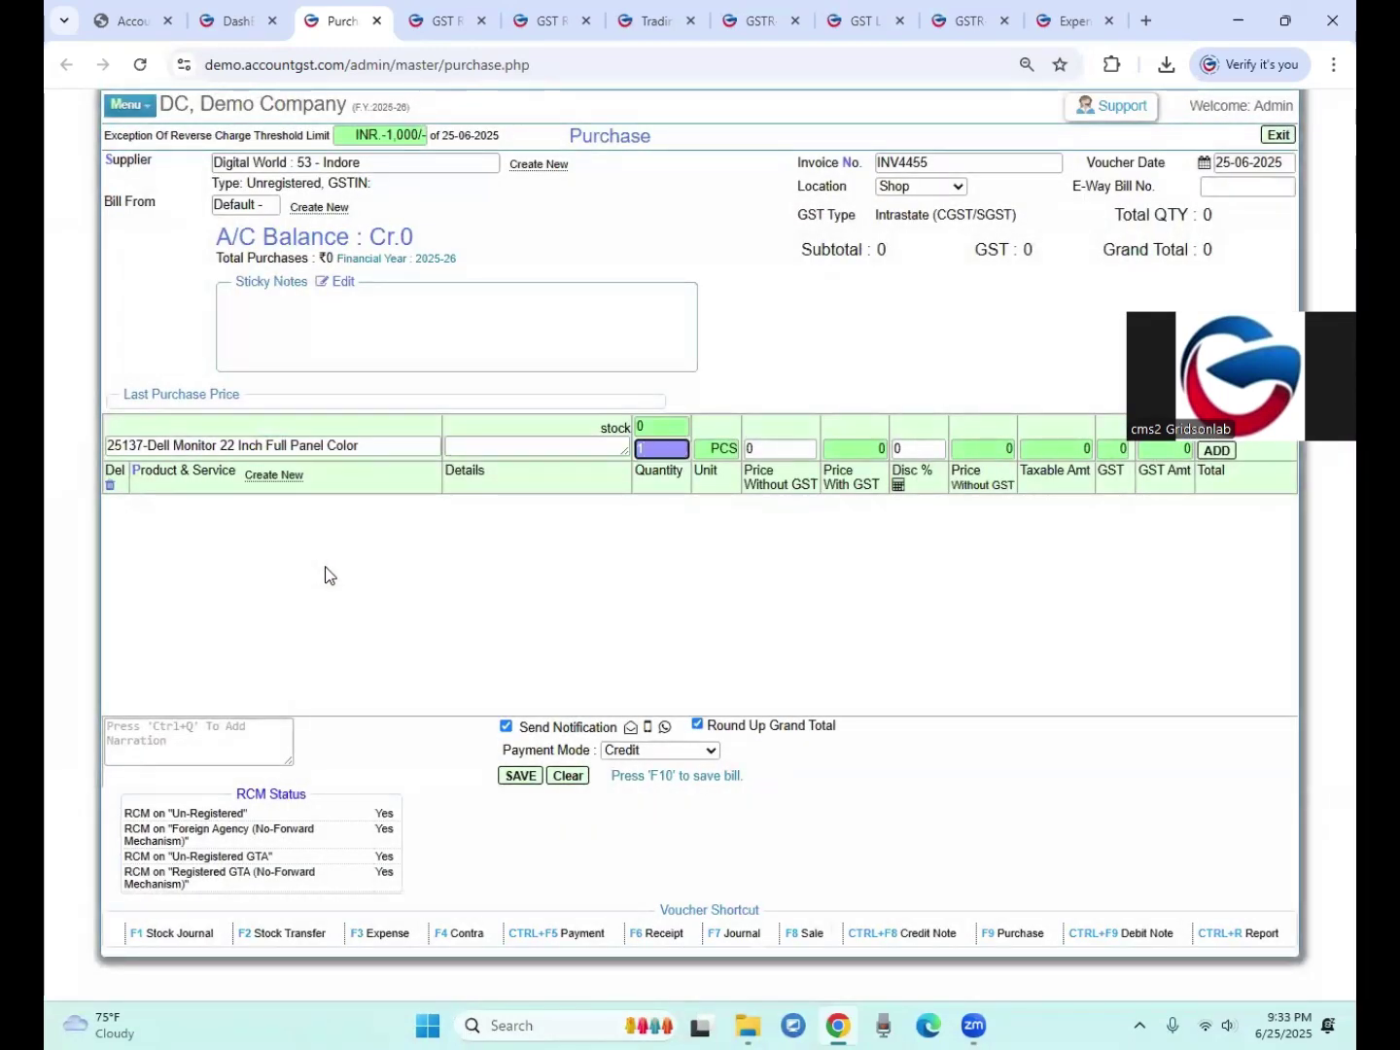
pyautogui.press('Return')
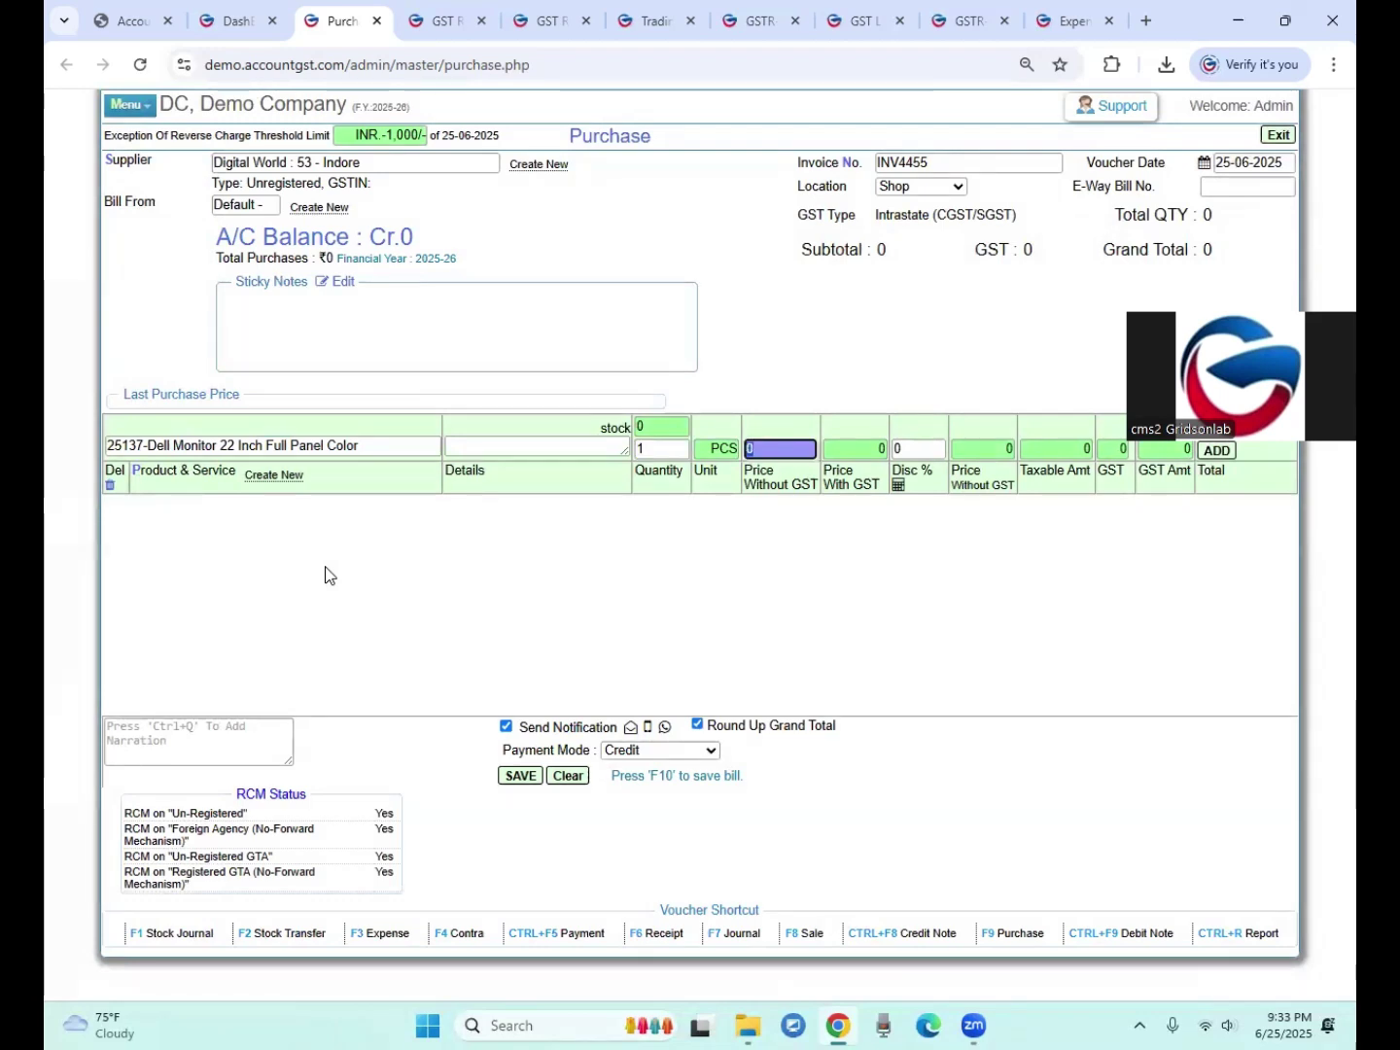
pyautogui.write('5000')
pyautogui.press('Return')
pyautogui.press('Return')
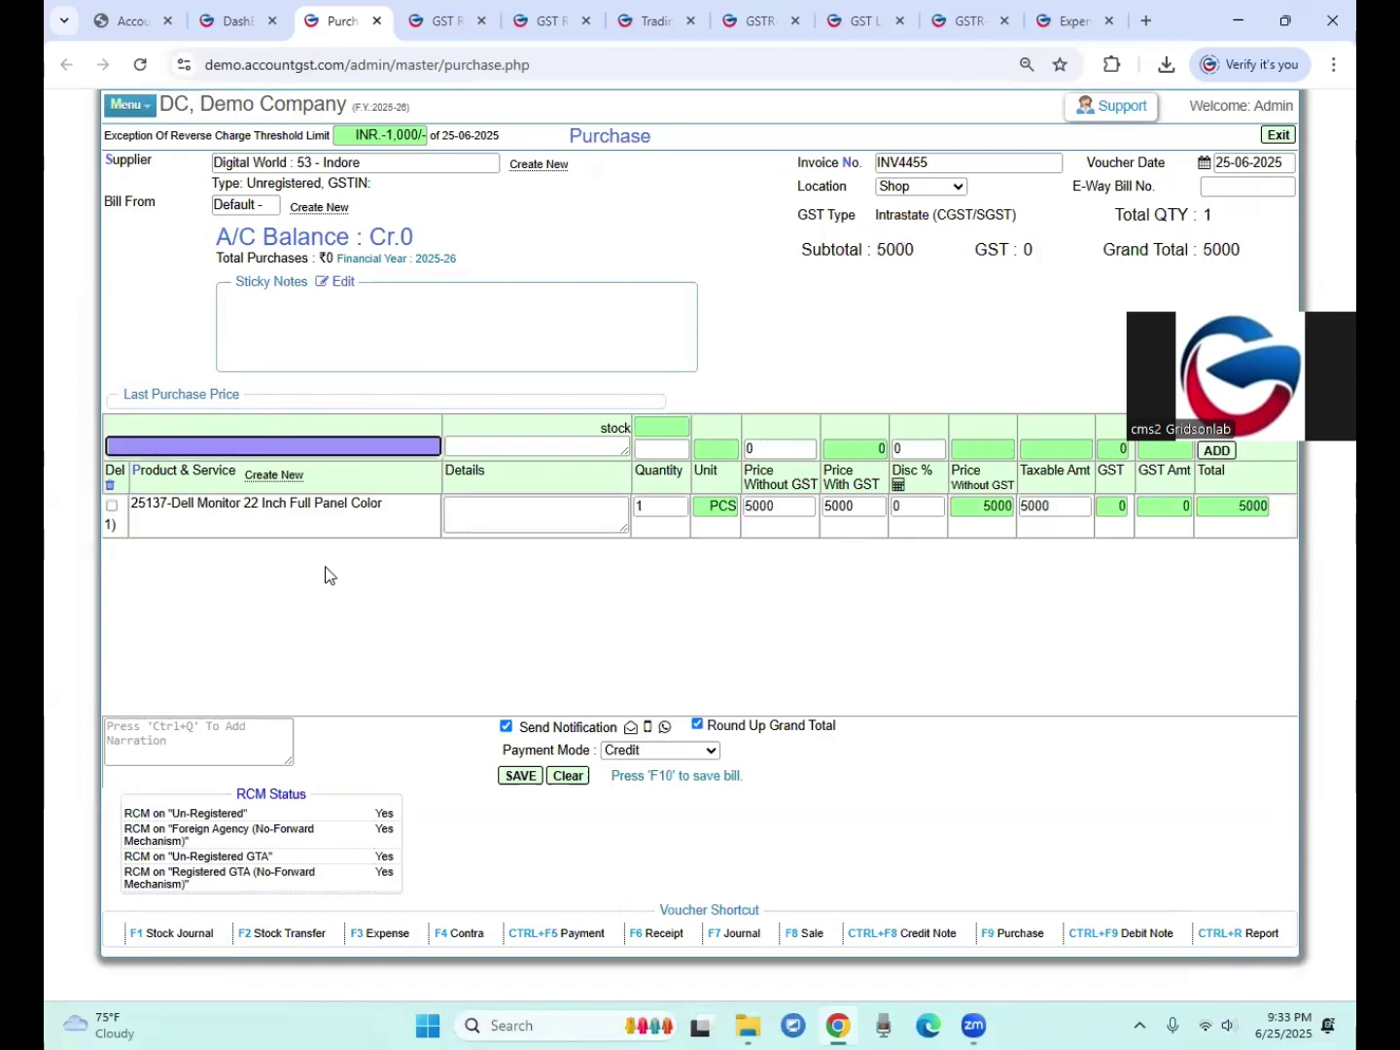
pyautogui.click(518, 777)
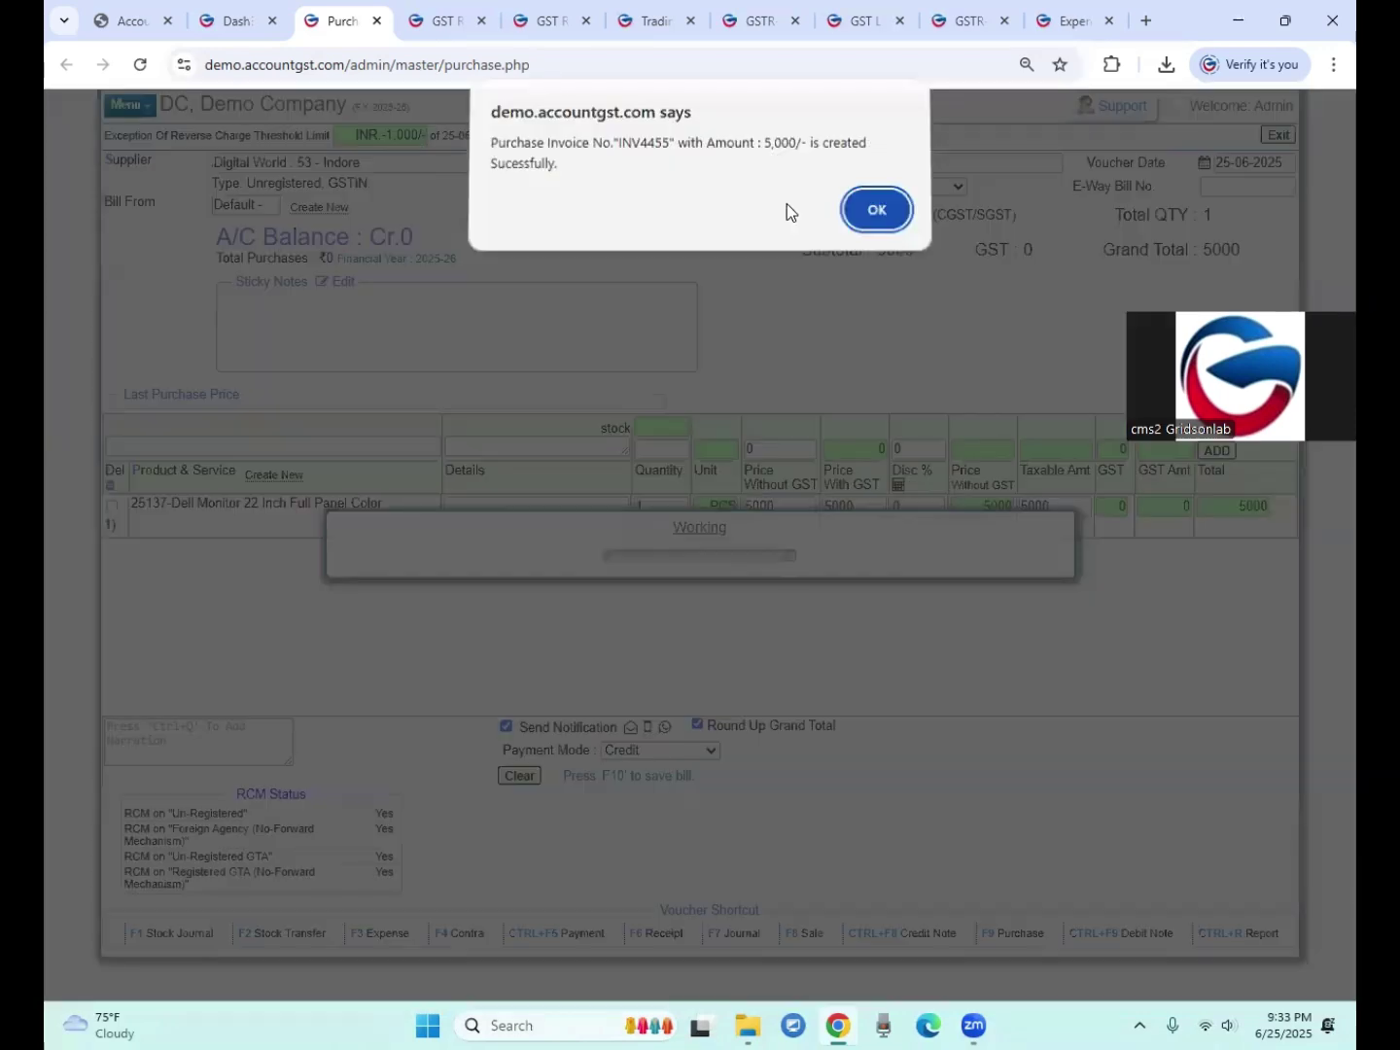
pyautogui.click(870, 212)
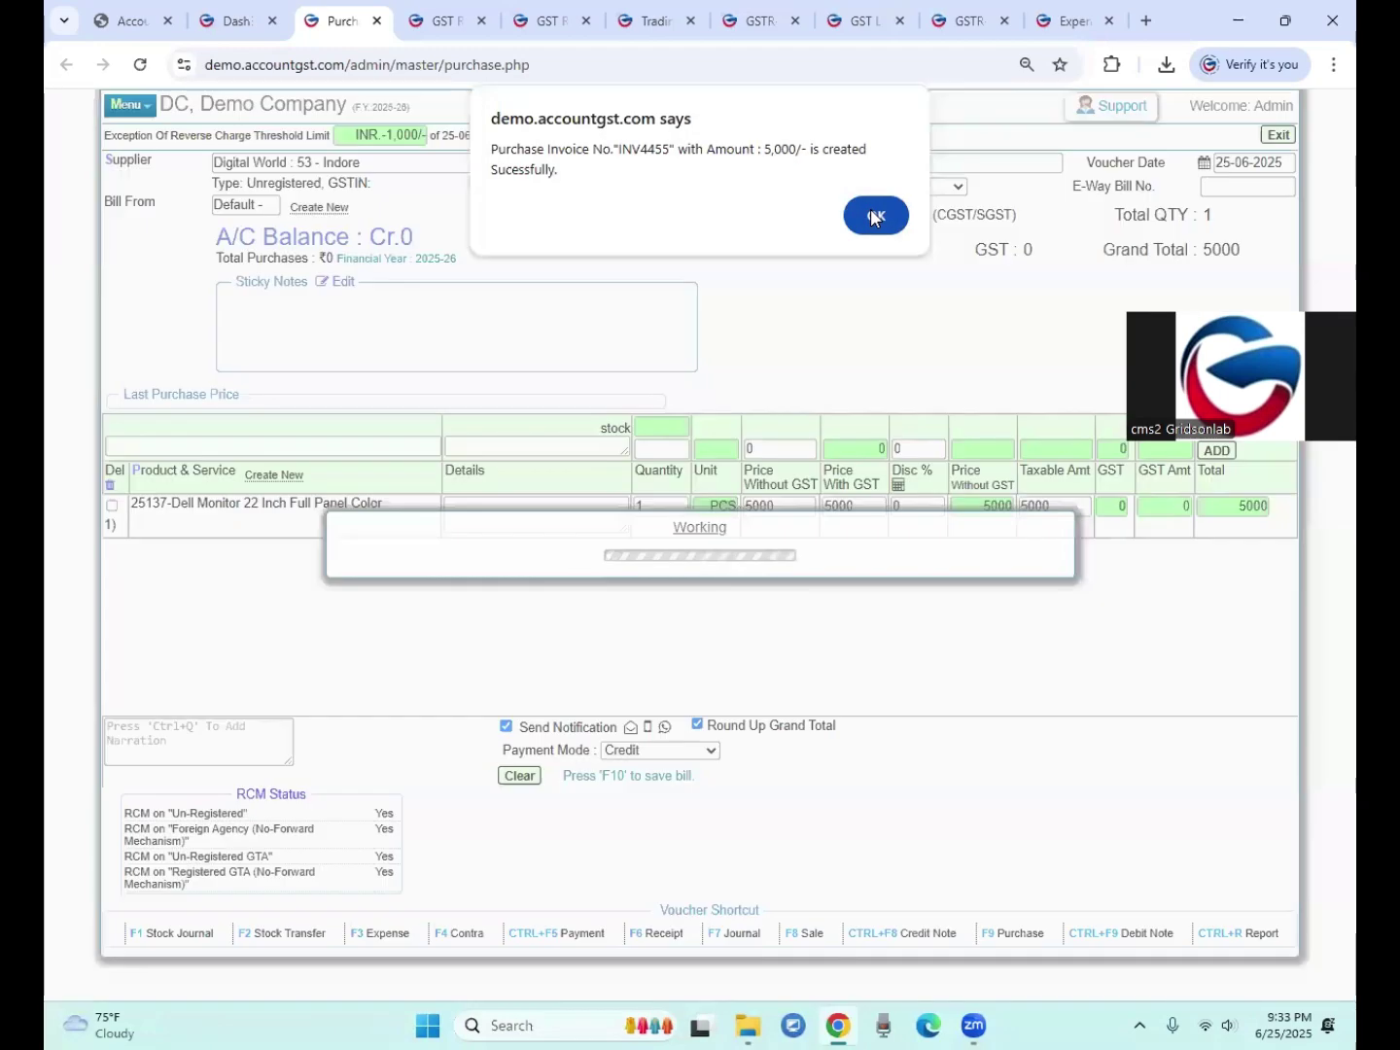
pyautogui.click(872, 216)
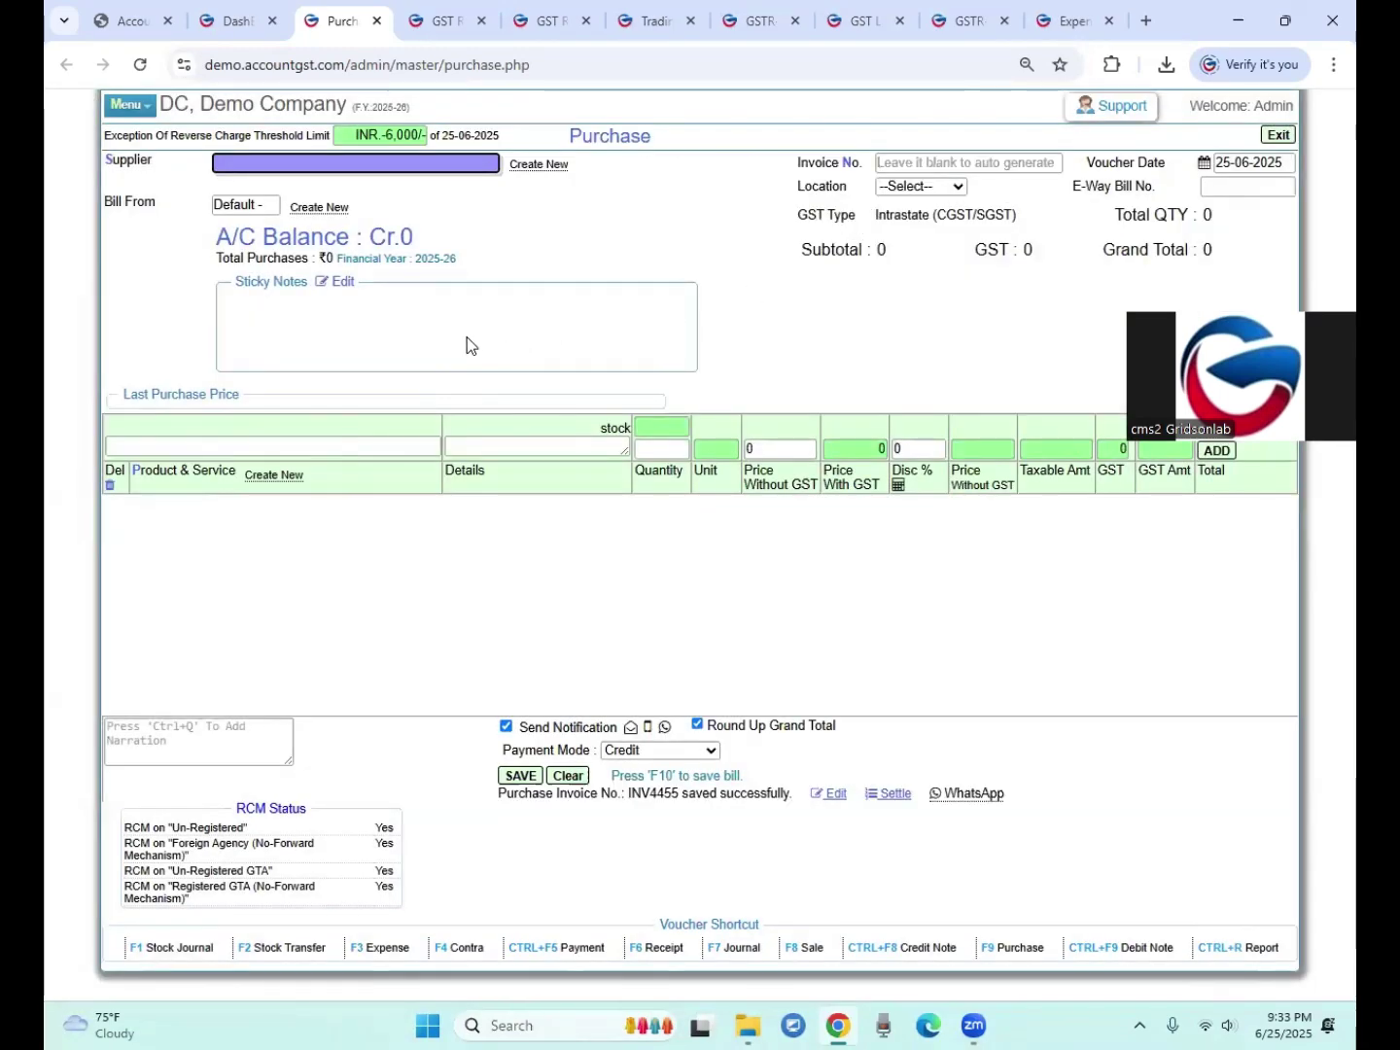
# Step: Generate the combined GST ledger report
pyautogui.click(230, 21)
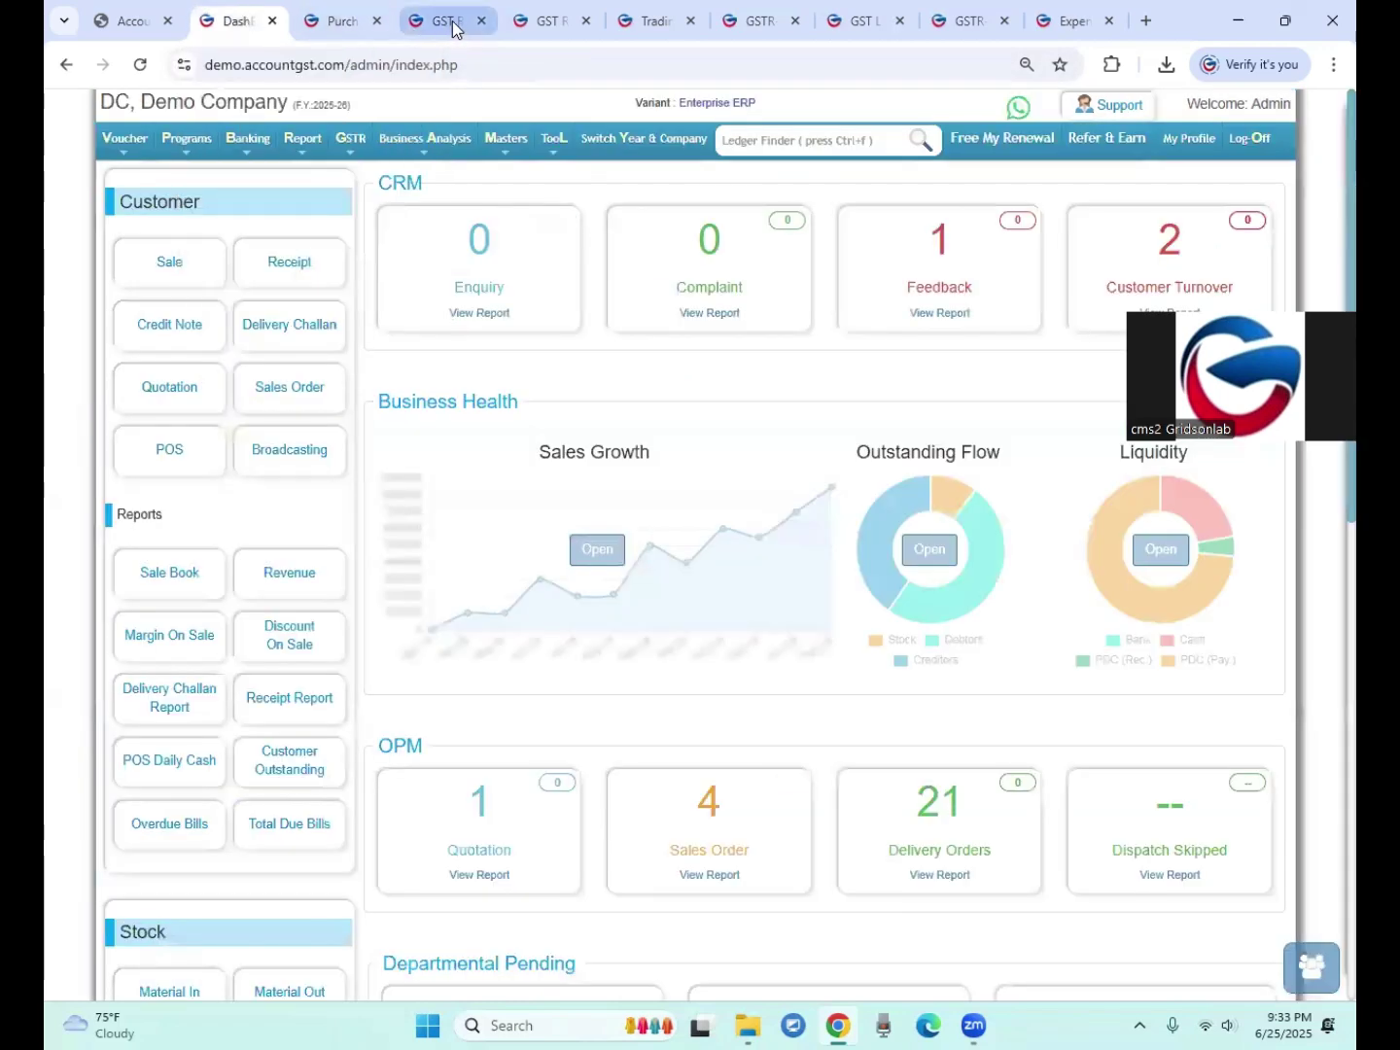
pyautogui.moveTo(347, 142)
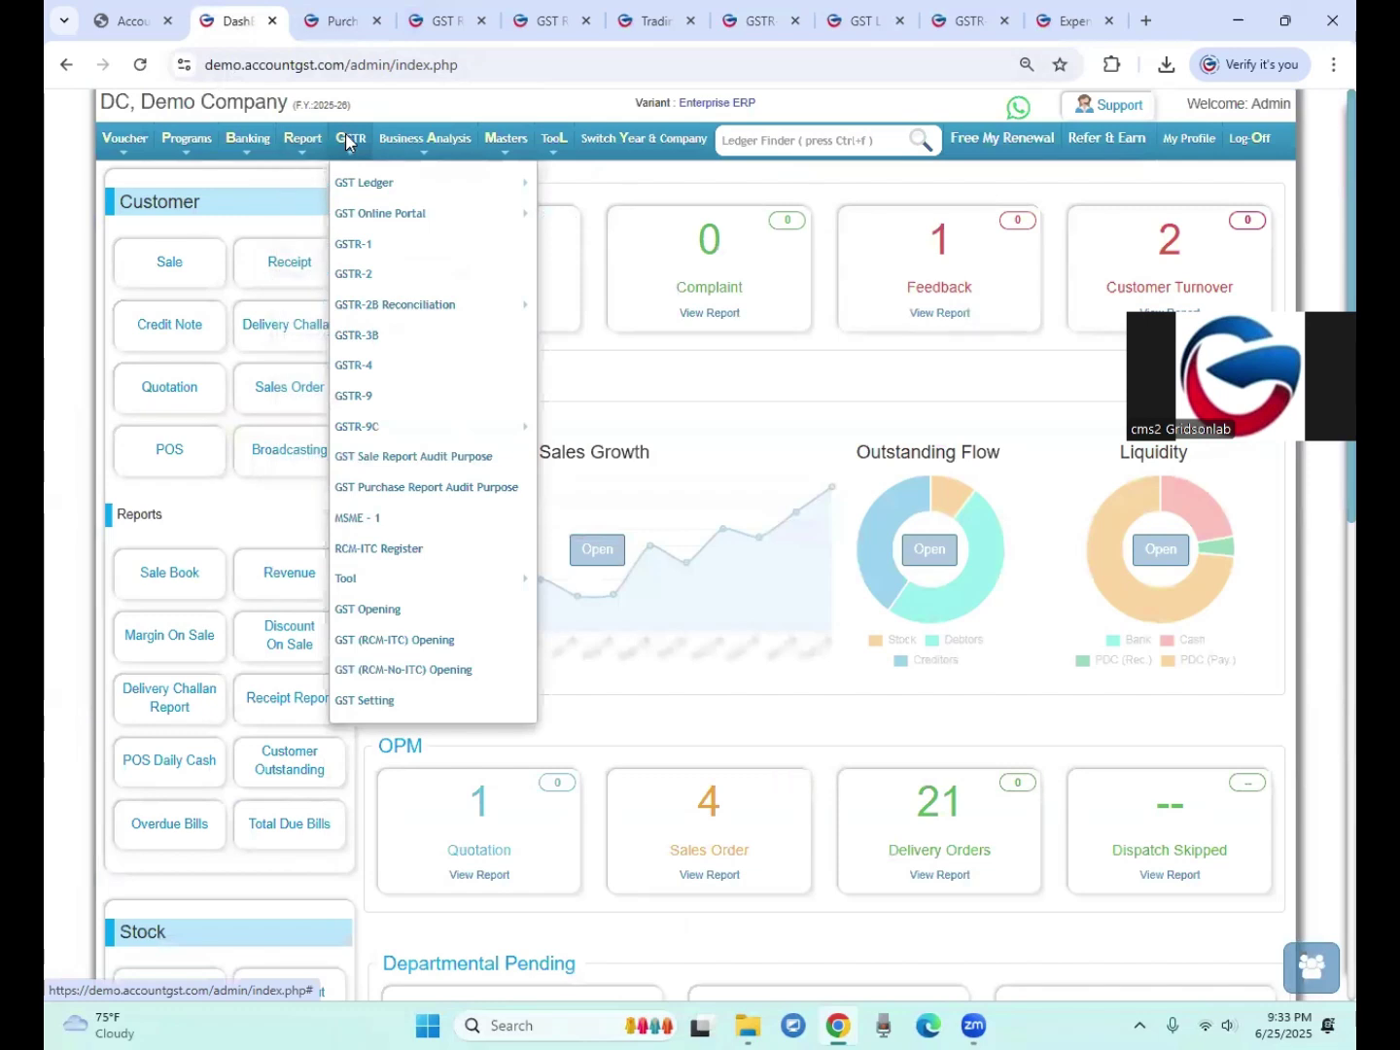
pyautogui.moveTo(371, 183)
pyautogui.moveTo(619, 183)
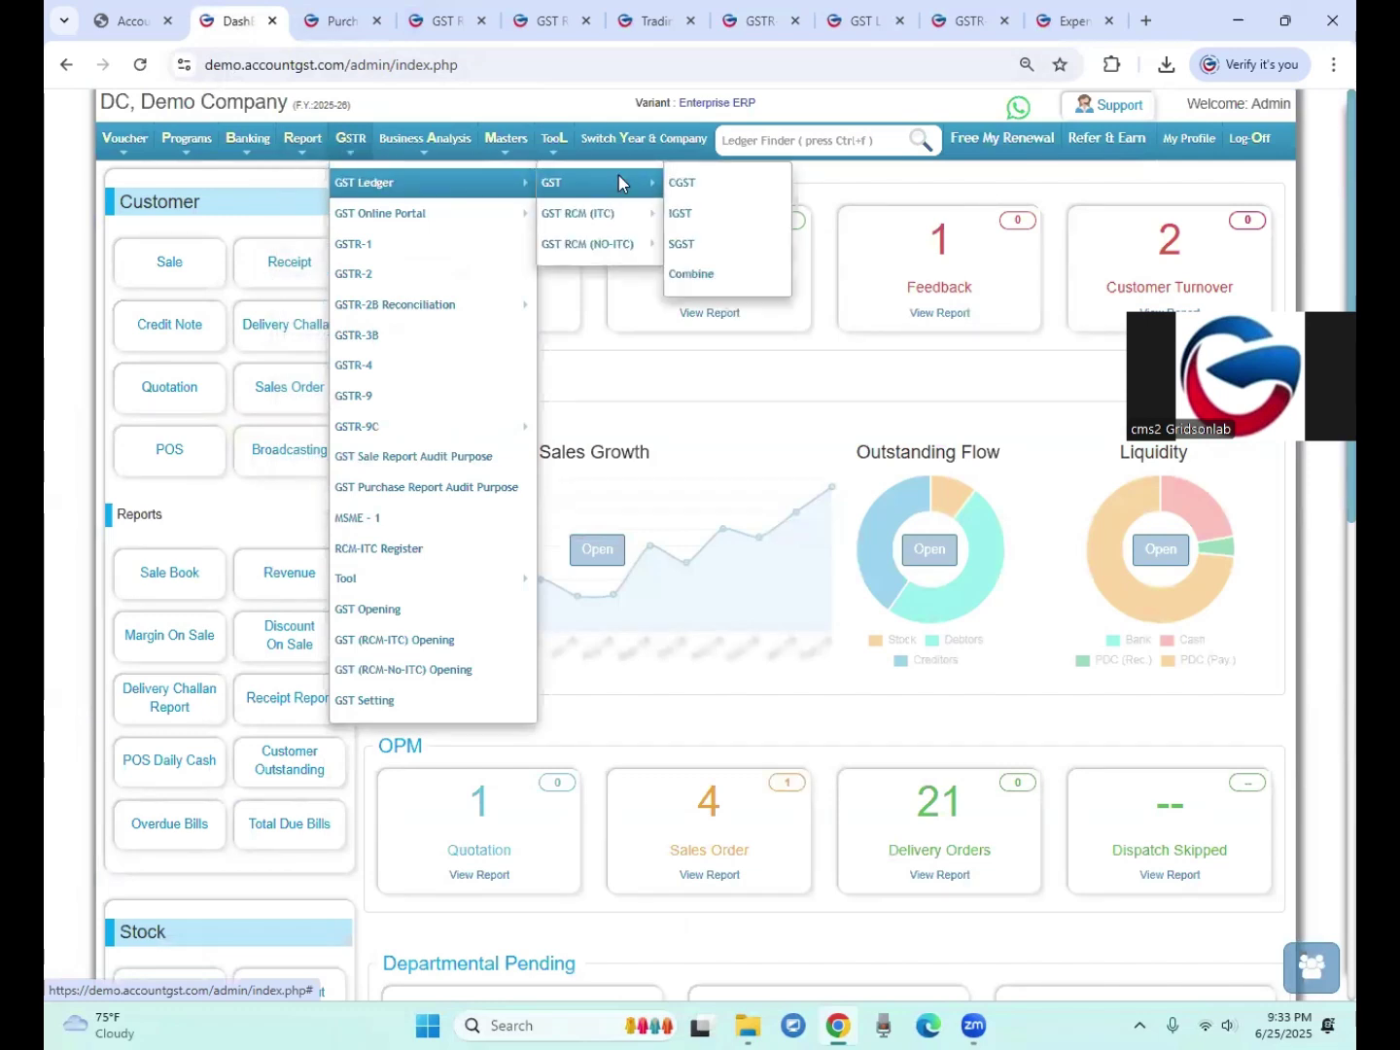
pyautogui.click(717, 284)
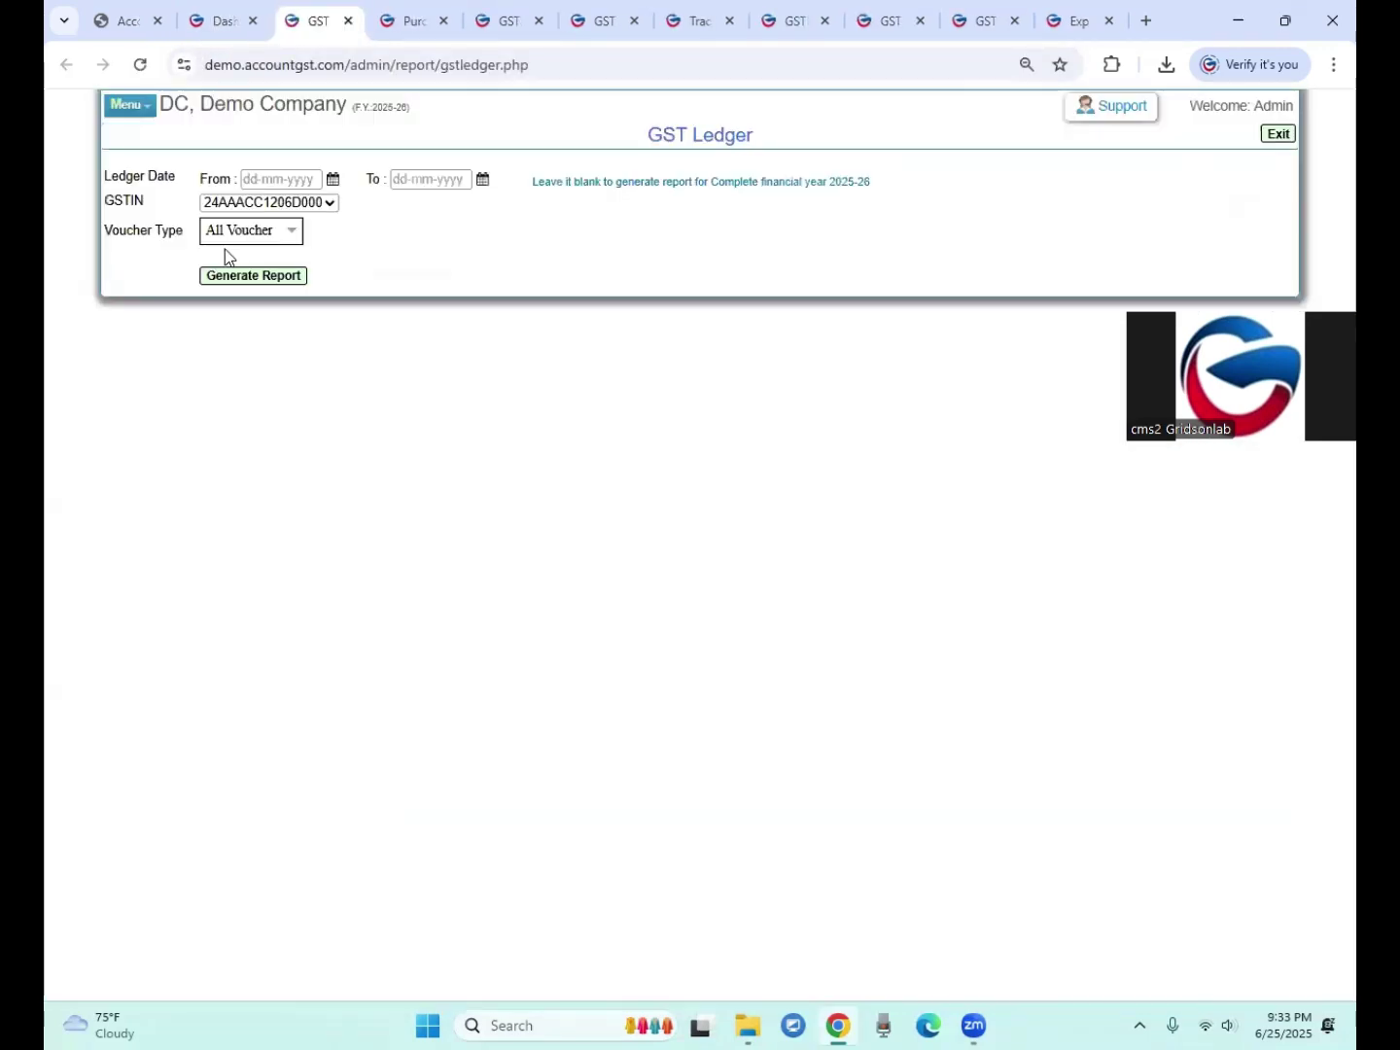
pyautogui.click(248, 276)
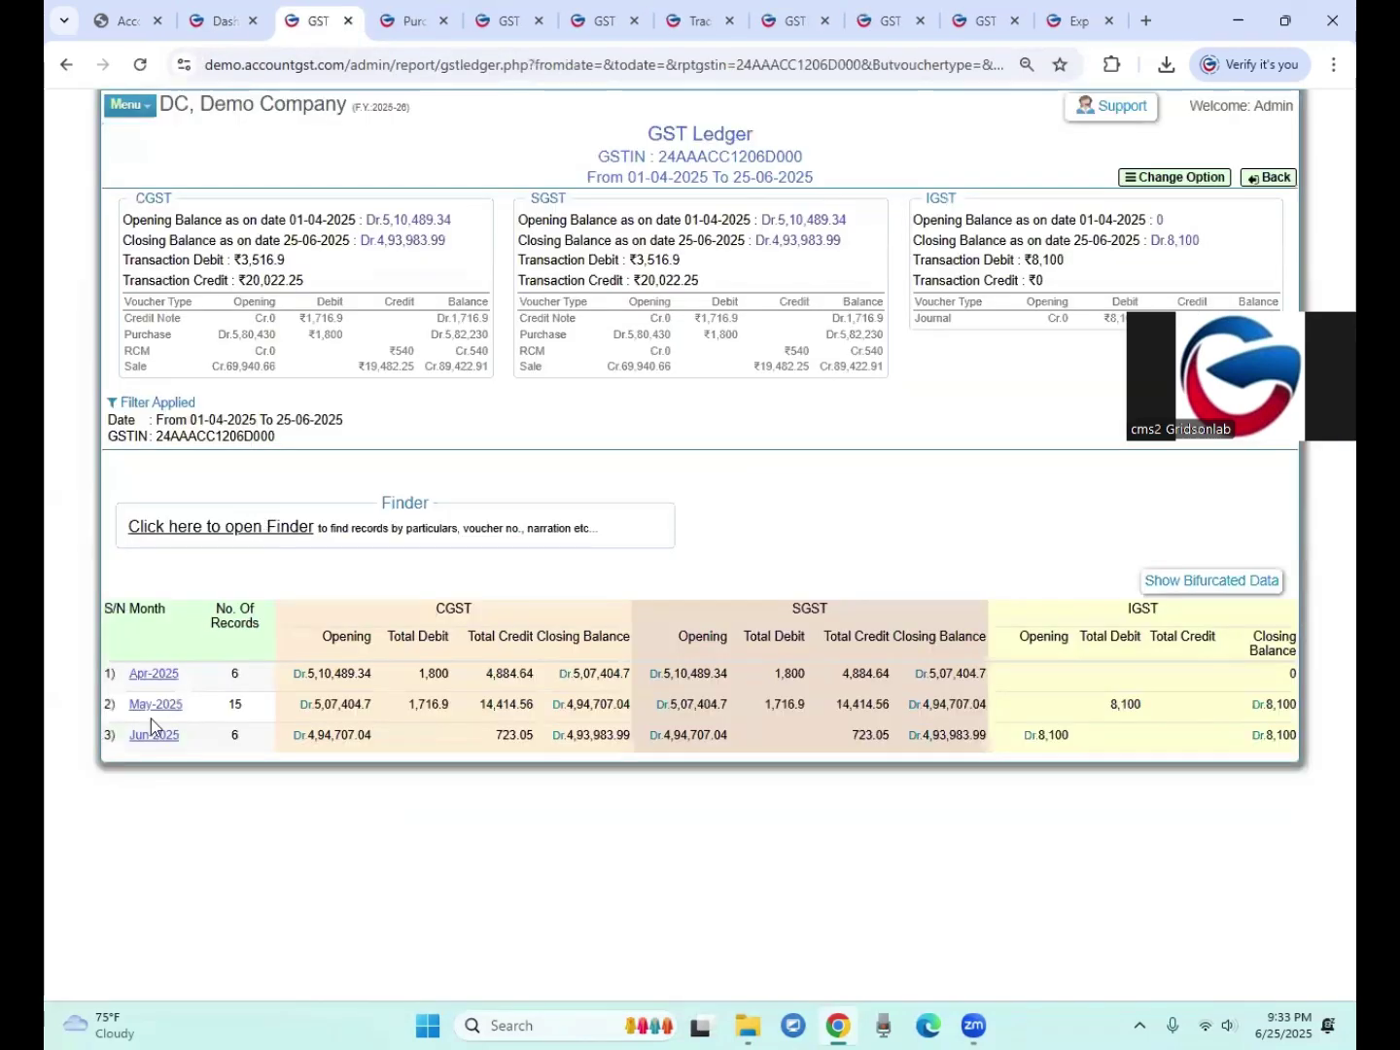
# Step: Check June 2025 details: Digital World's RCM2526-4 credits 450 CGST and 450 SGST
pyautogui.click(145, 738)
pyautogui.scroll(-2, 209, 757)
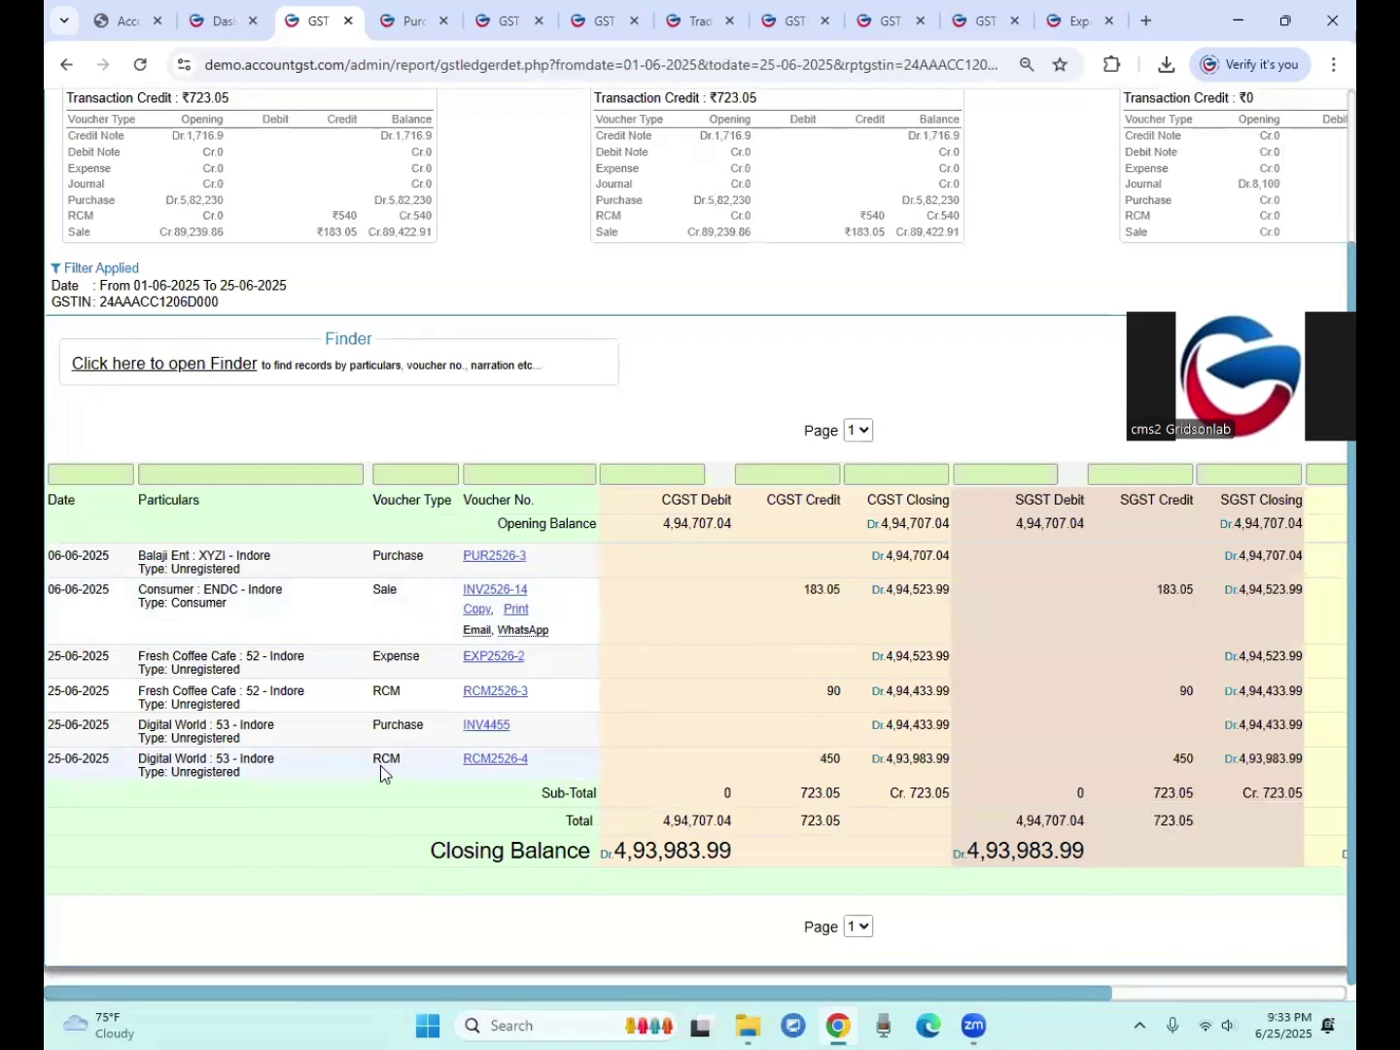
pyautogui.tripleClick(155, 761)
pyautogui.click(161, 720)
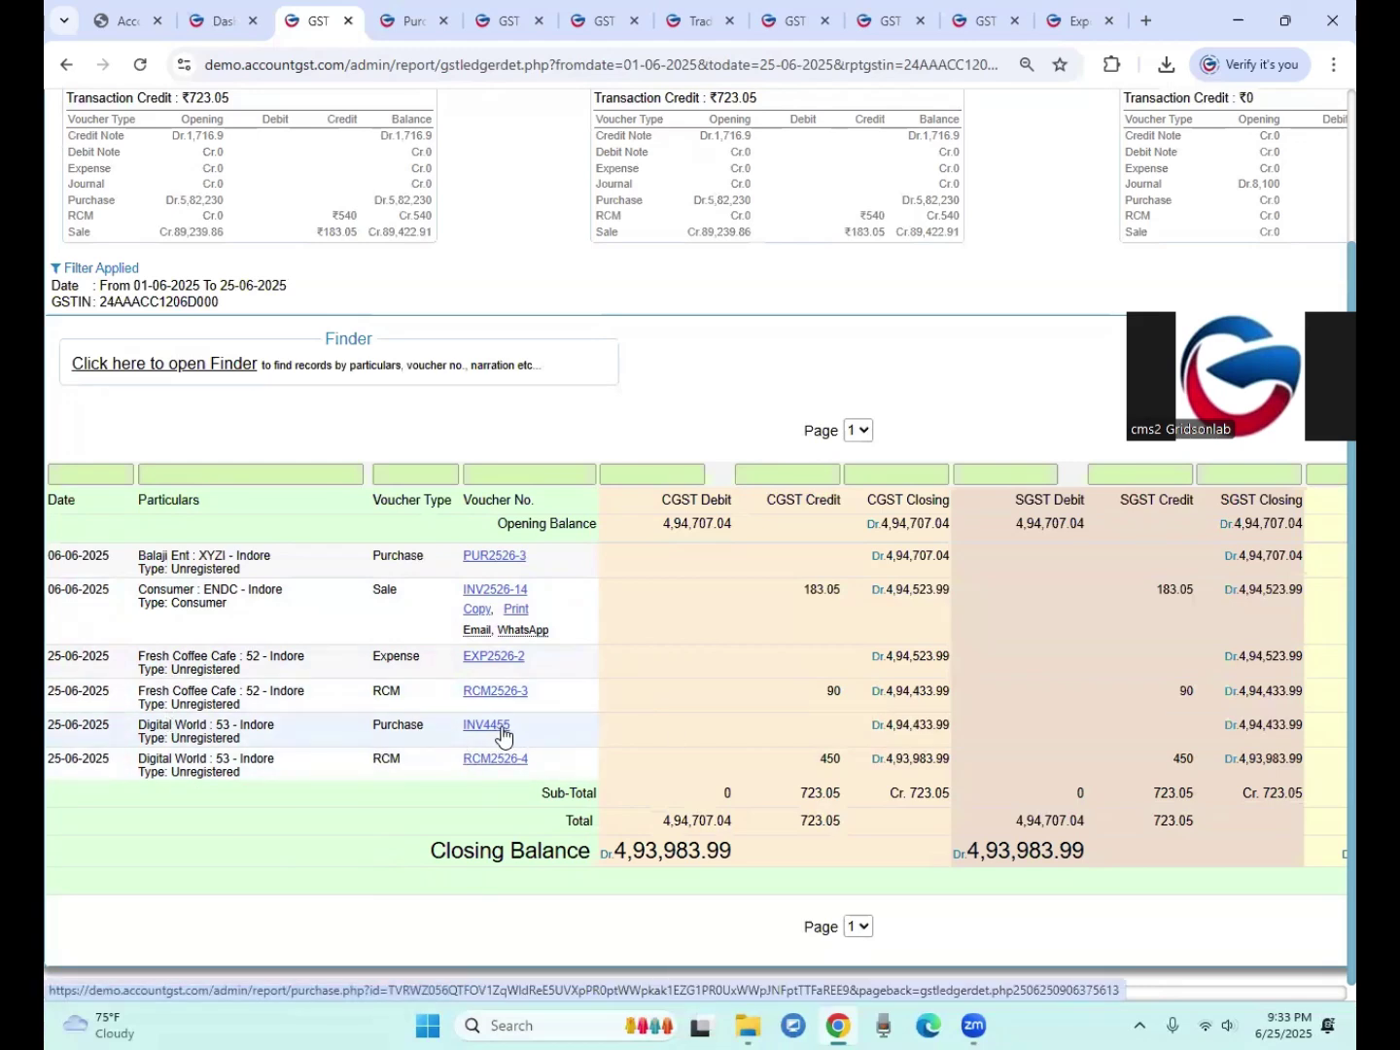
pyautogui.moveTo(678, 759); pyautogui.dragTo(827, 759)
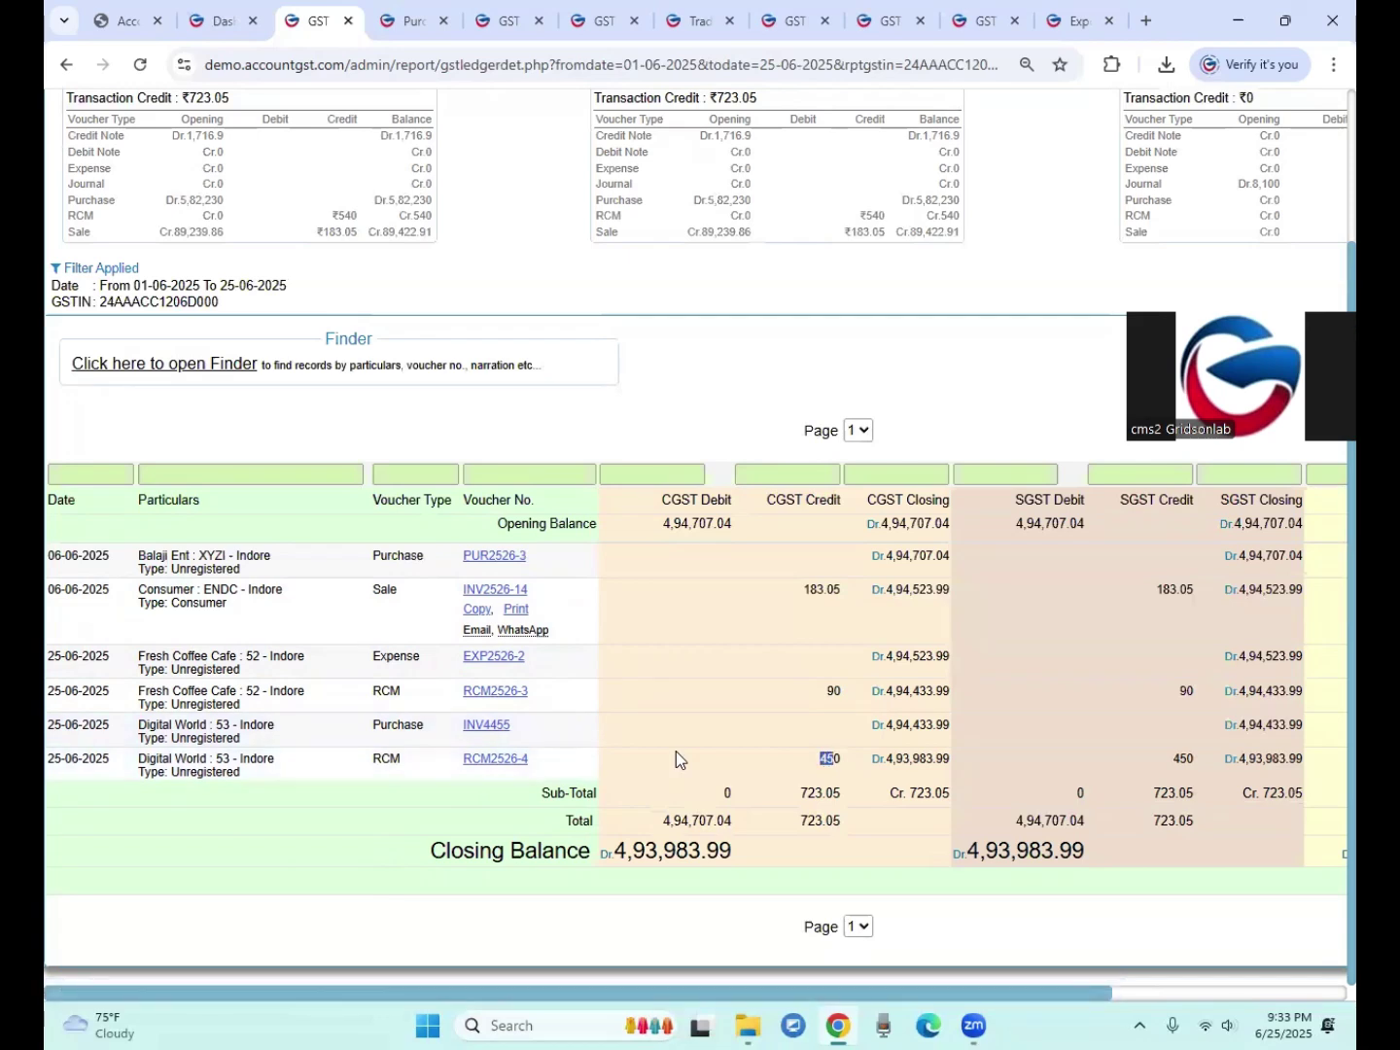
pyautogui.click(1175, 759)
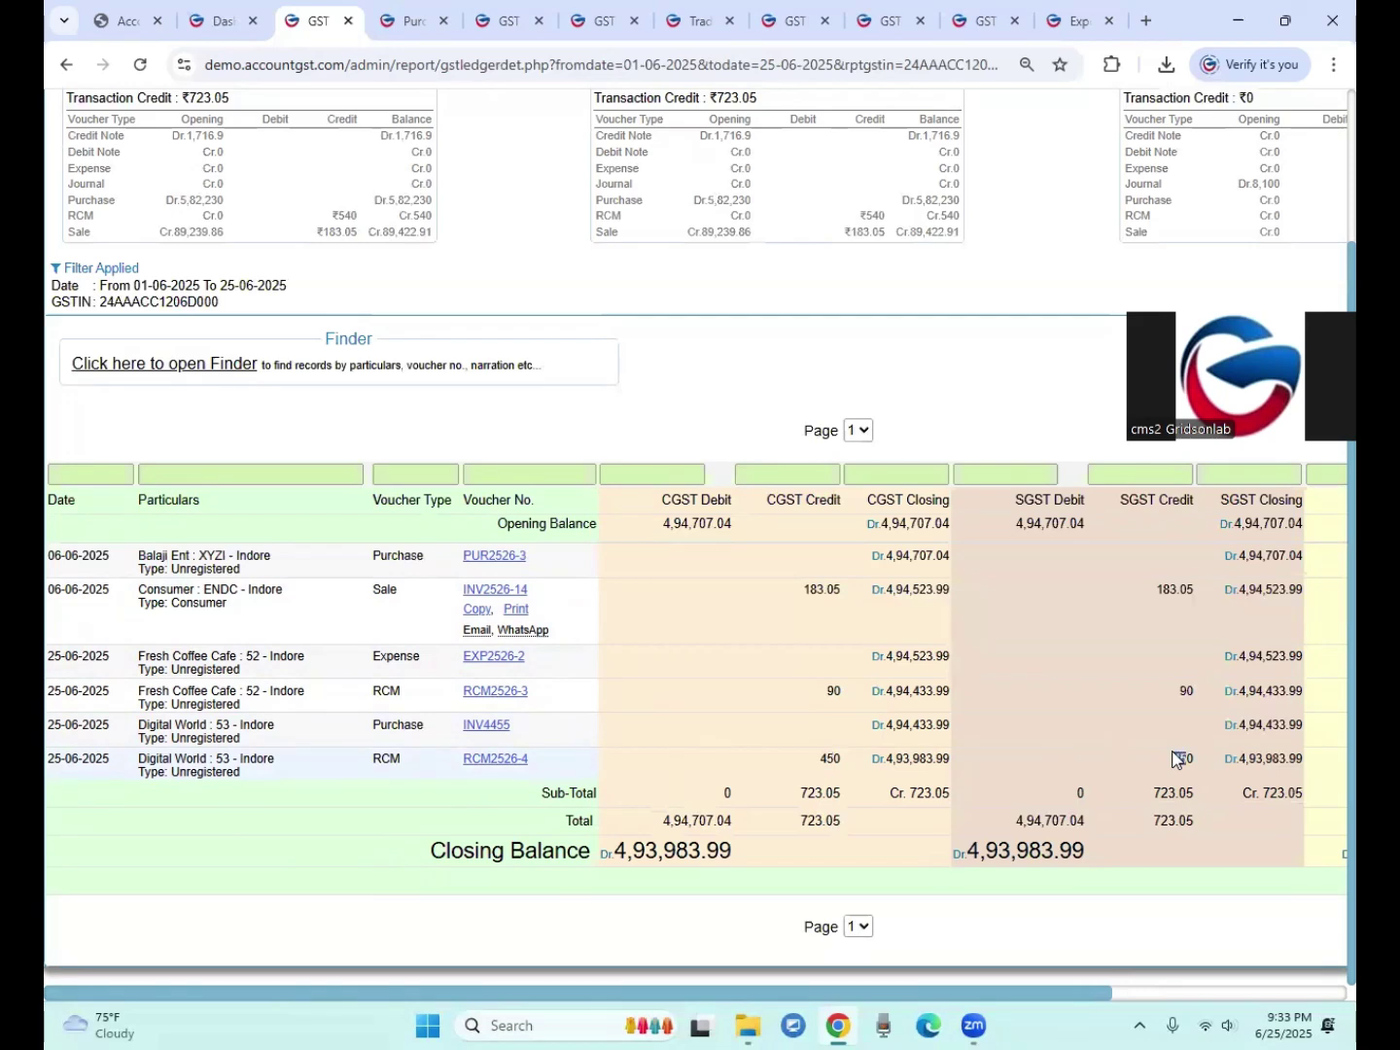
pyautogui.moveTo(1186, 758); pyautogui.dragTo(1100, 750)
pyautogui.click(1087, 740)
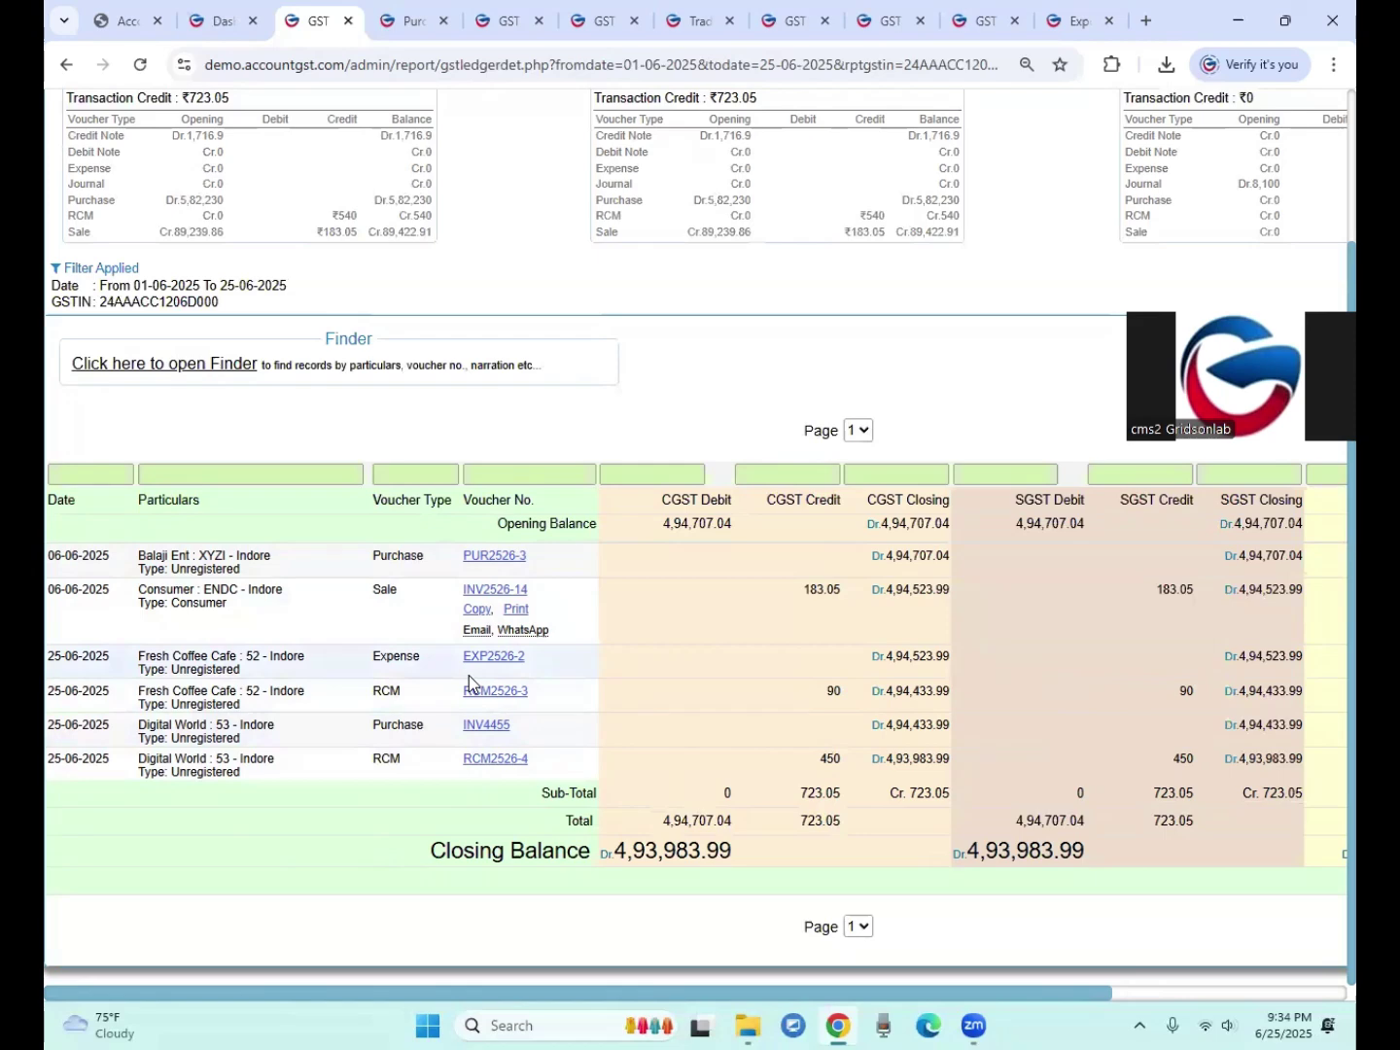
pyautogui.scroll(2, 469, 682)
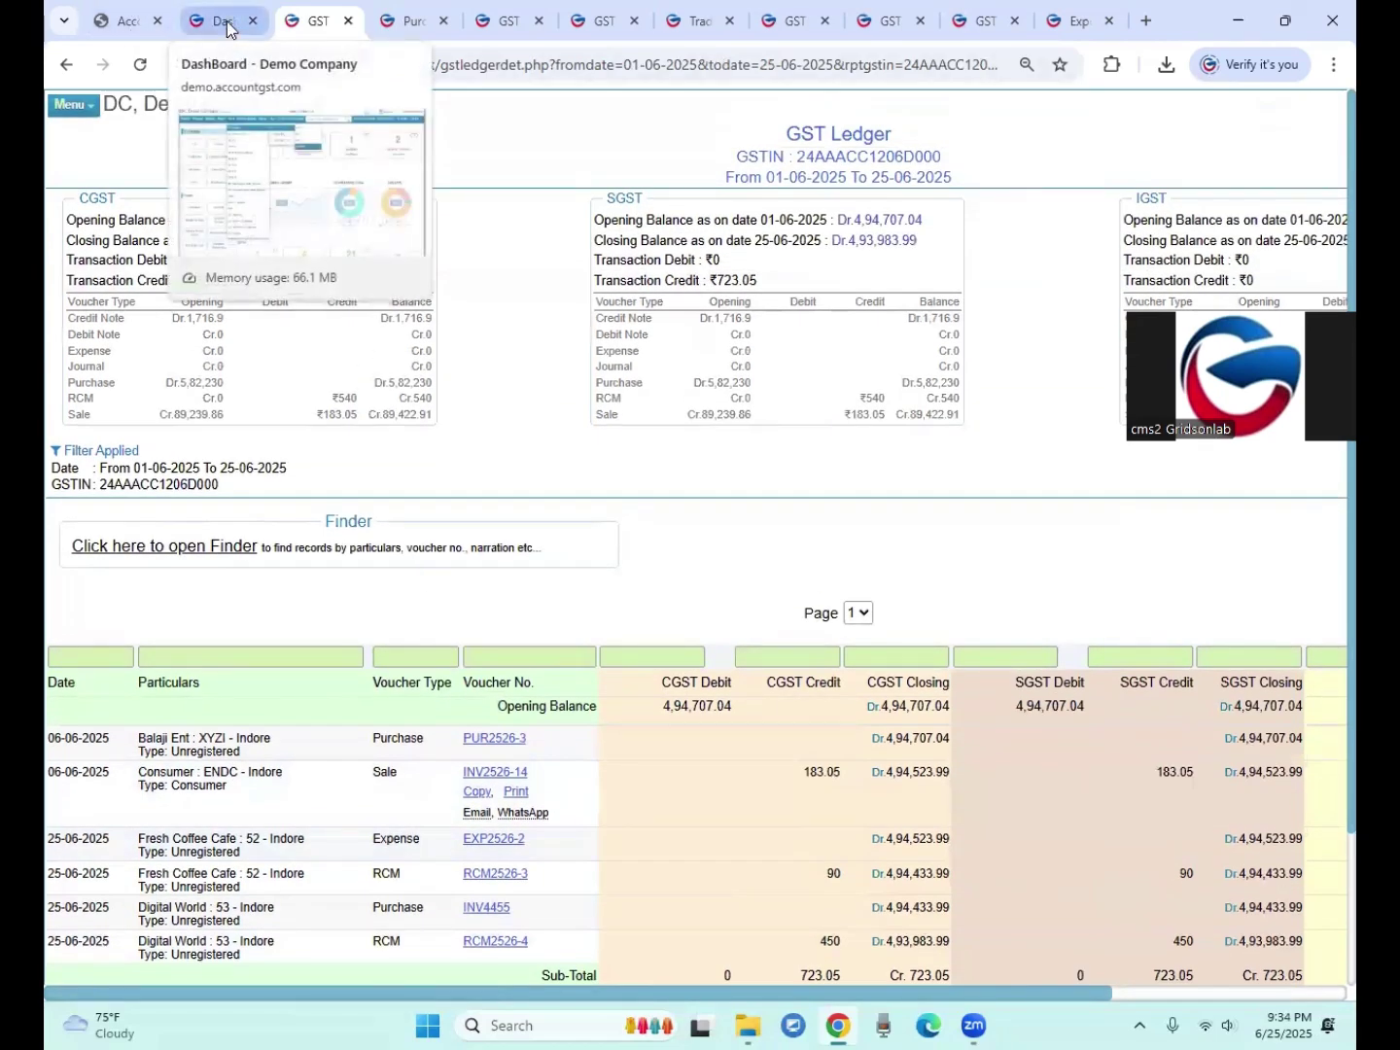
# Step: Generate the combined GST RCM (ITC) ledger for the full year
pyautogui.click(226, 22)
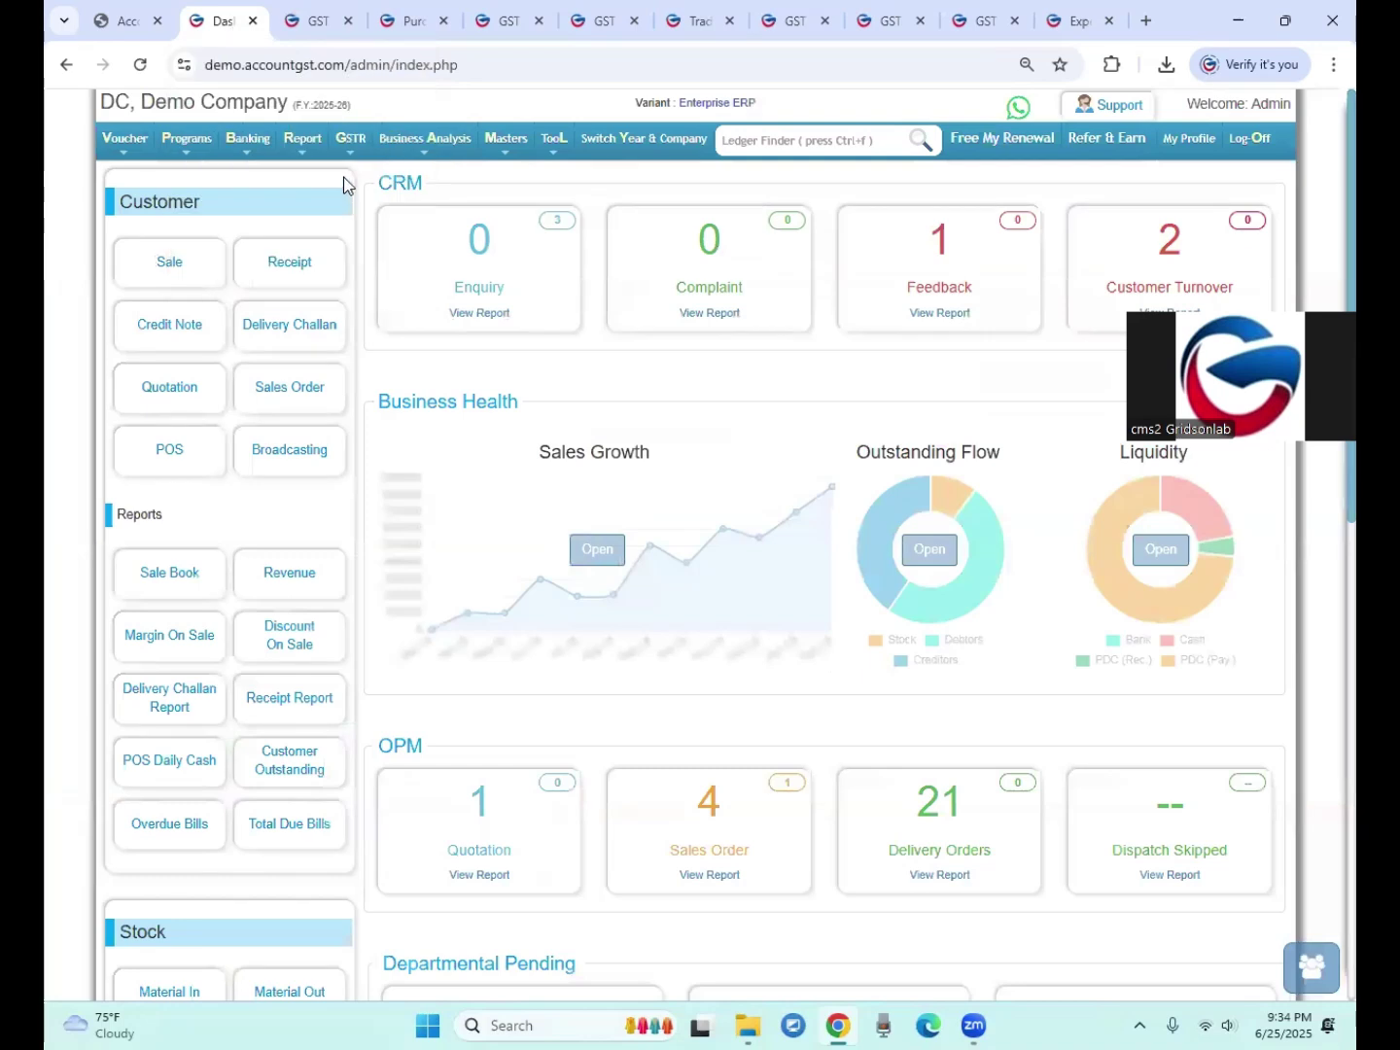
pyautogui.moveTo(361, 148)
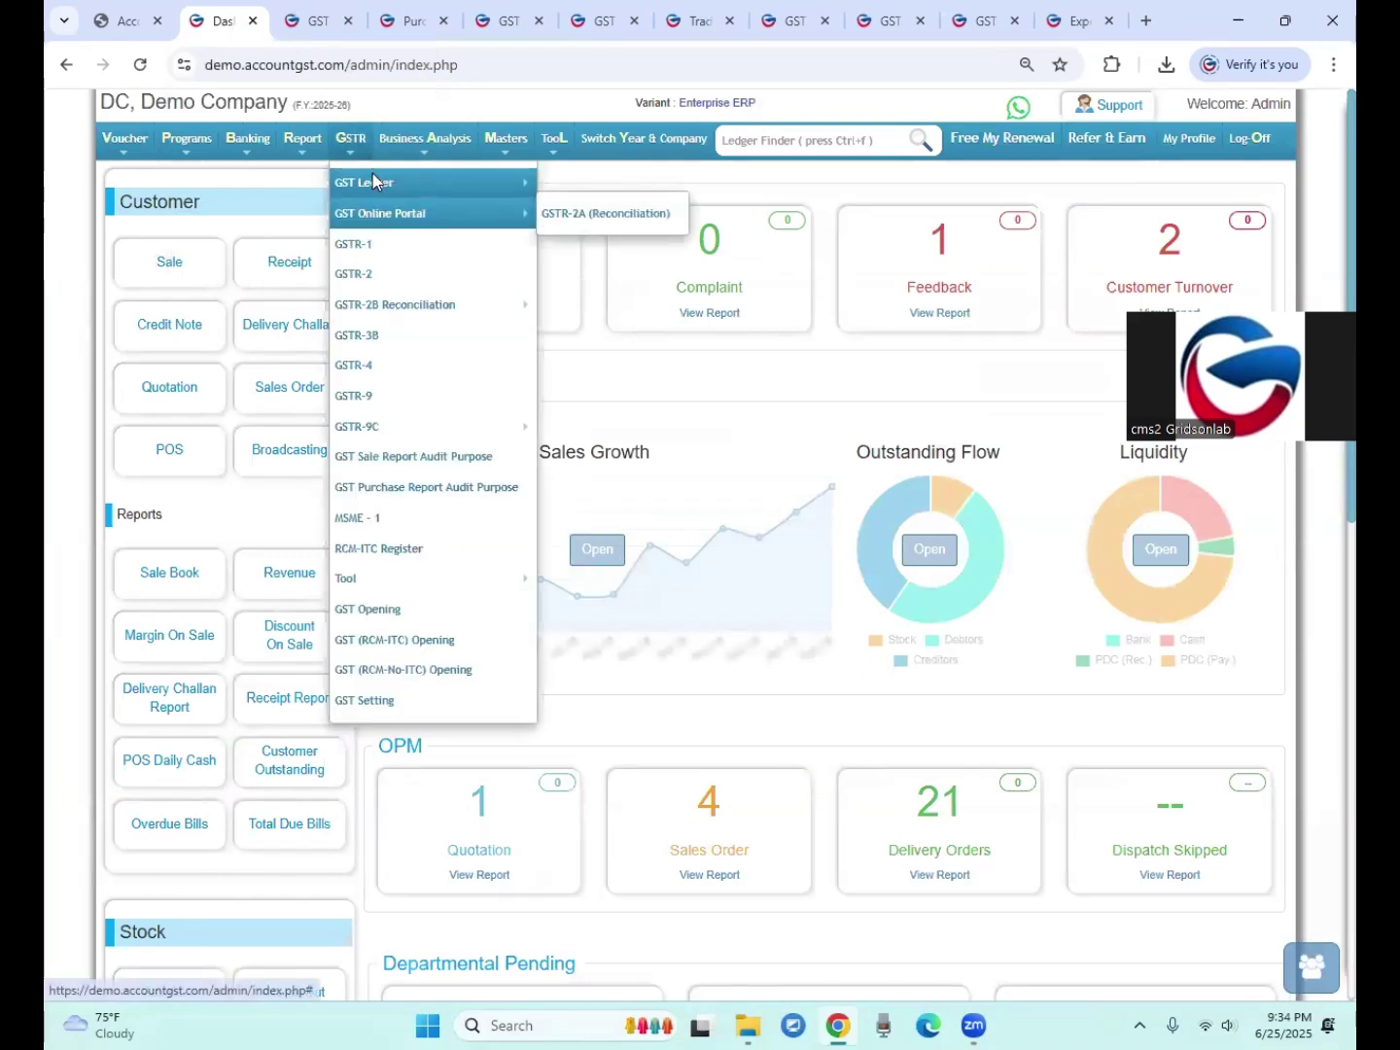
pyautogui.moveTo(372, 182)
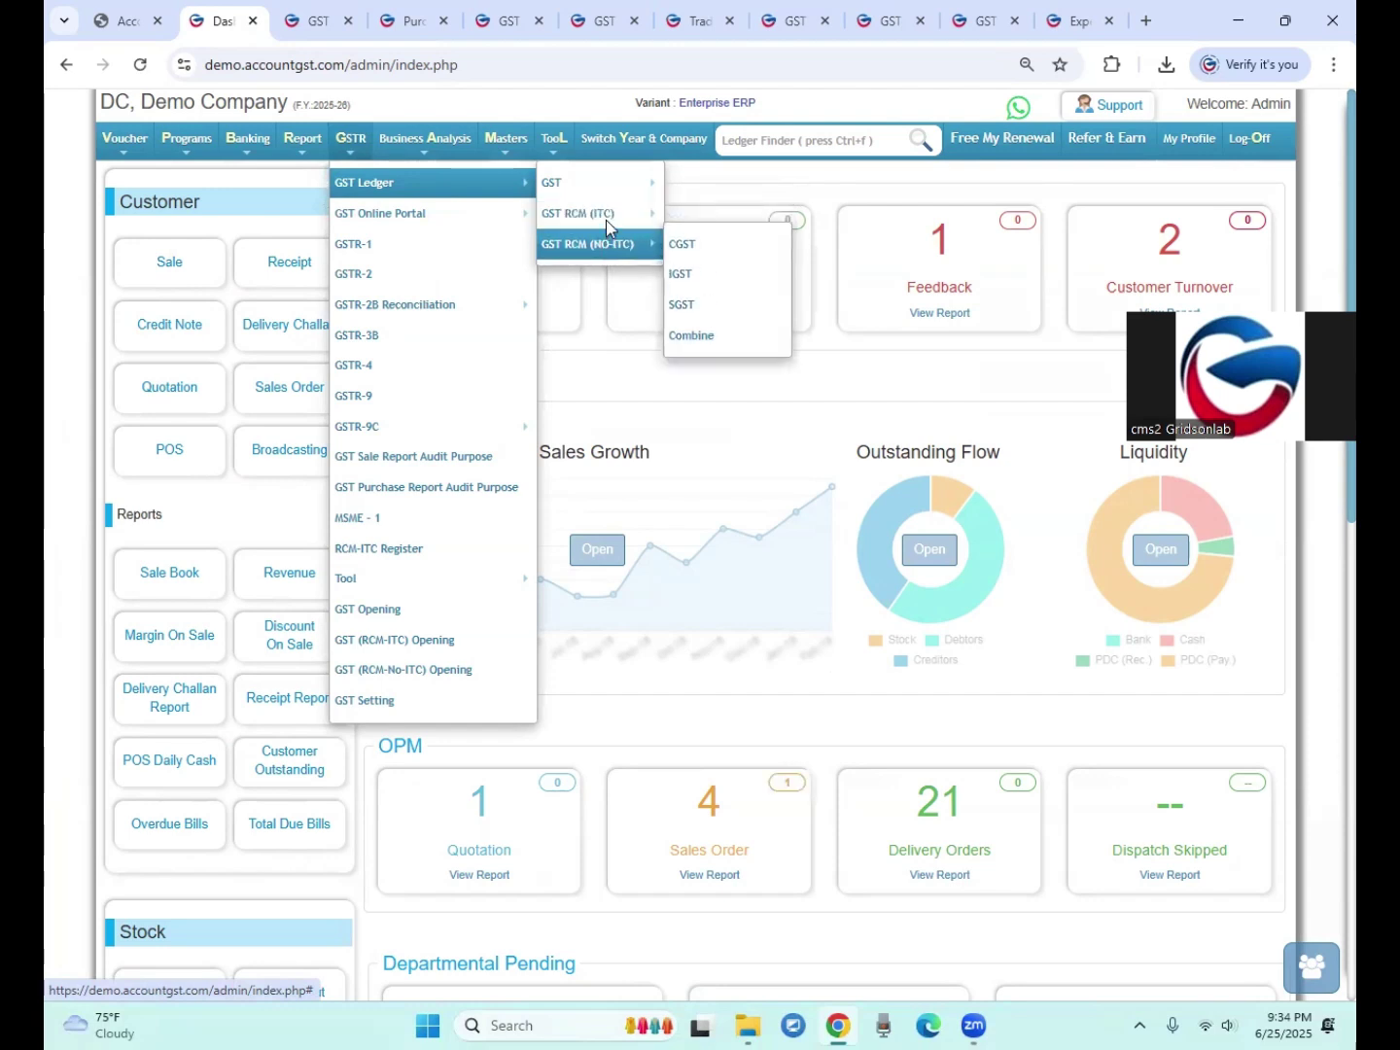
pyautogui.moveTo(606, 220)
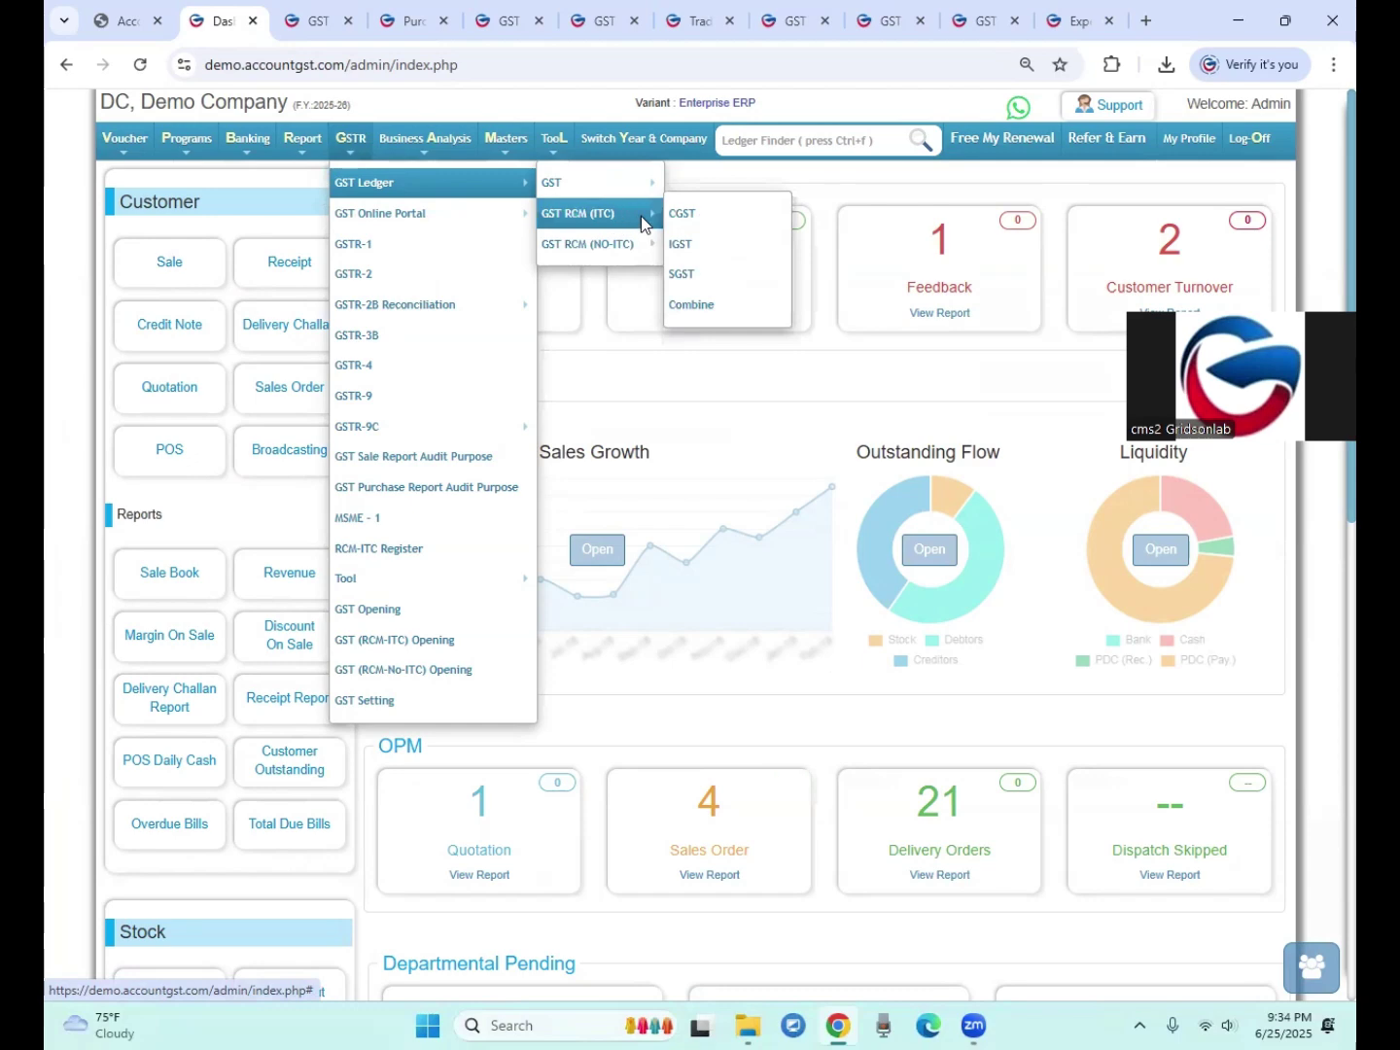
pyautogui.click(698, 309)
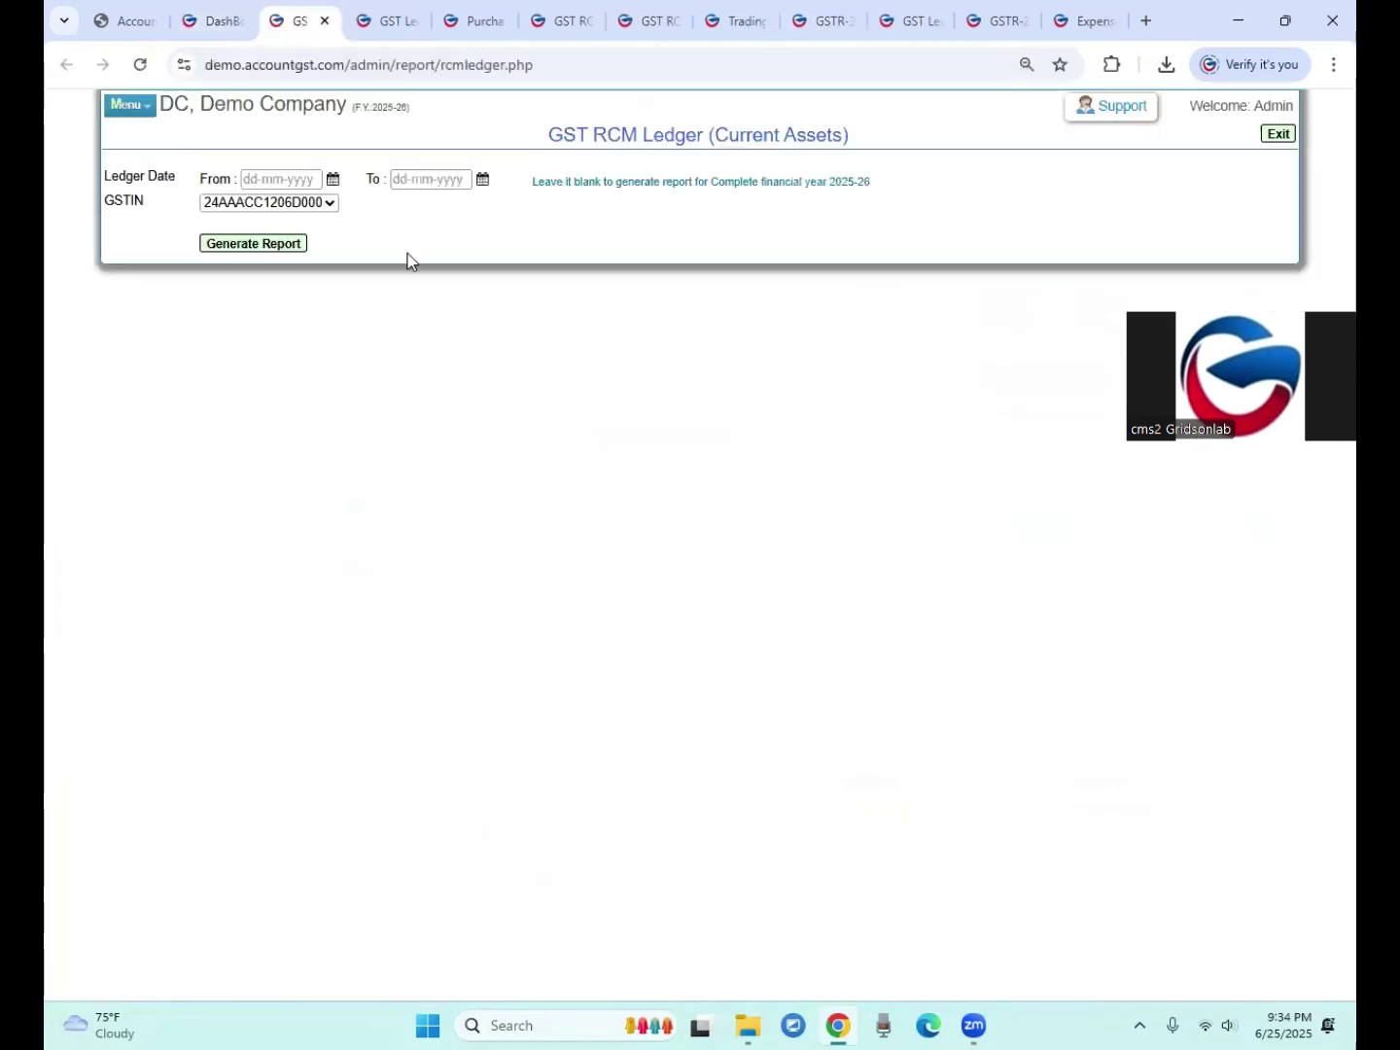
pyautogui.click(301, 243)
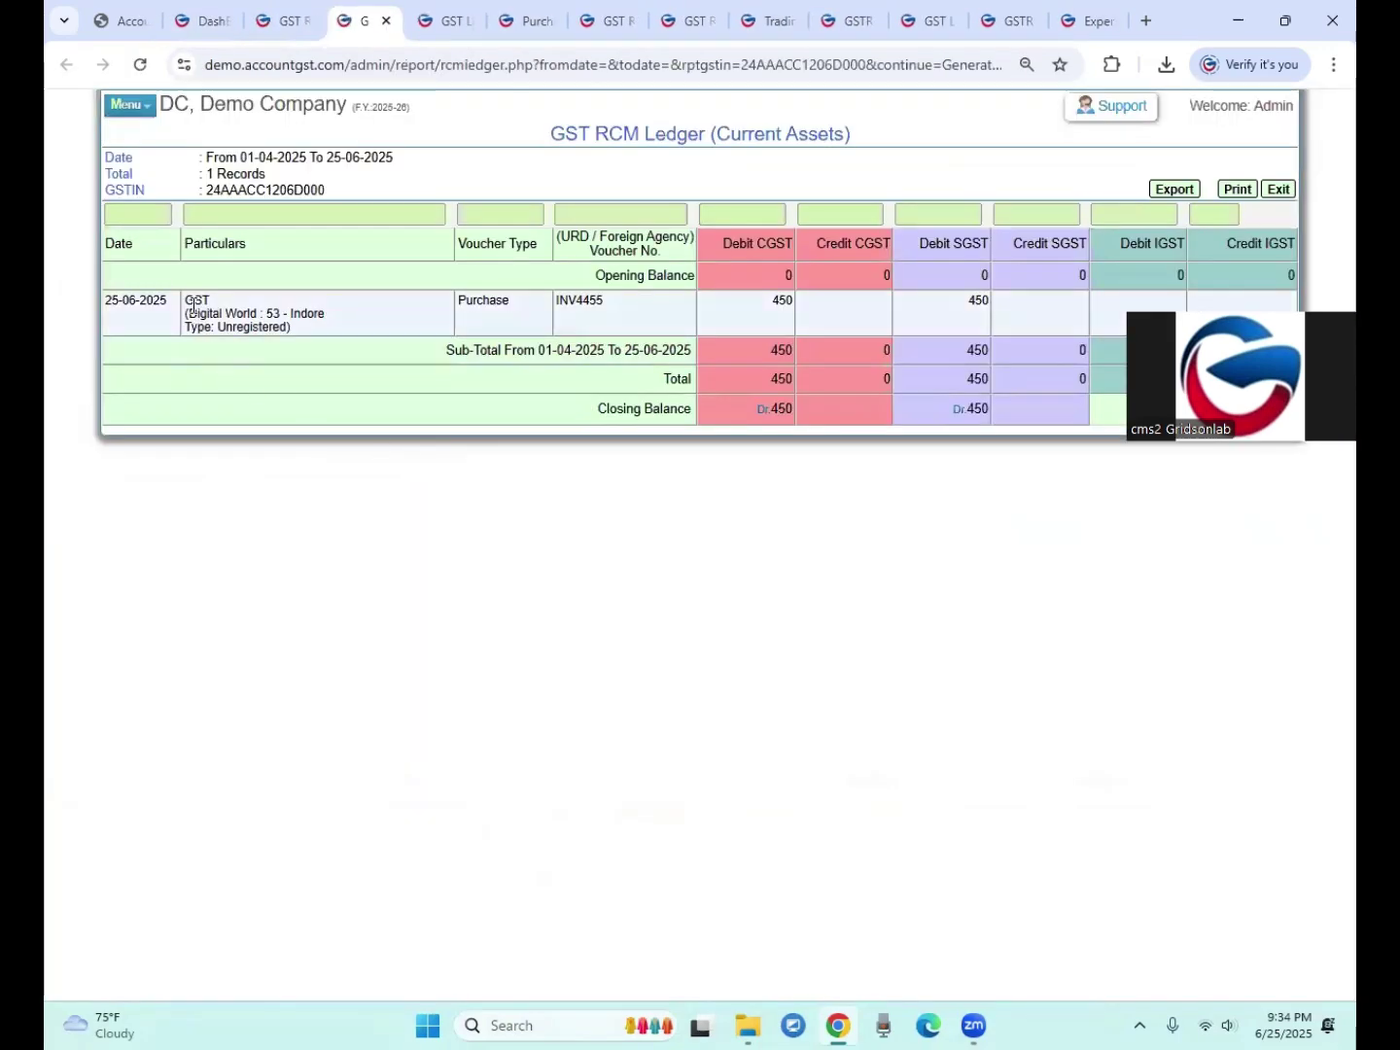
# Step: Review the Digital World purchase entry debiting 450 CGST and 450 SGST in this current-asset ledger
pyautogui.doubleClick(190, 300)
pyautogui.moveTo(187, 313); pyautogui.dragTo(251, 313)
pyautogui.moveTo(459, 301); pyautogui.dragTo(492, 301)
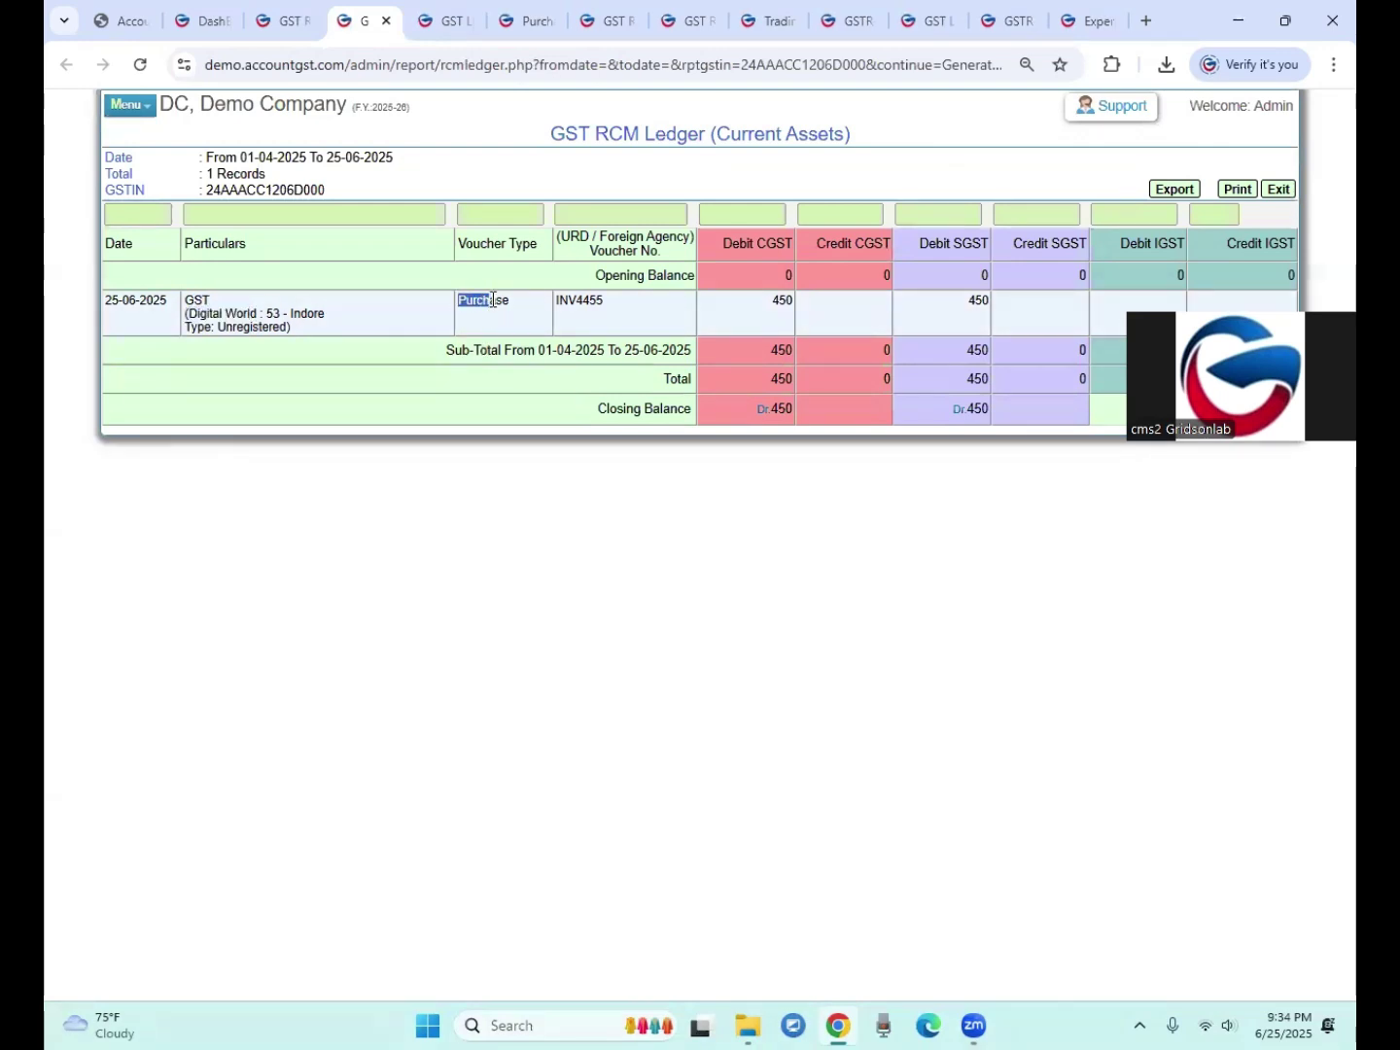
pyautogui.moveTo(685, 141); pyautogui.dragTo(853, 135)
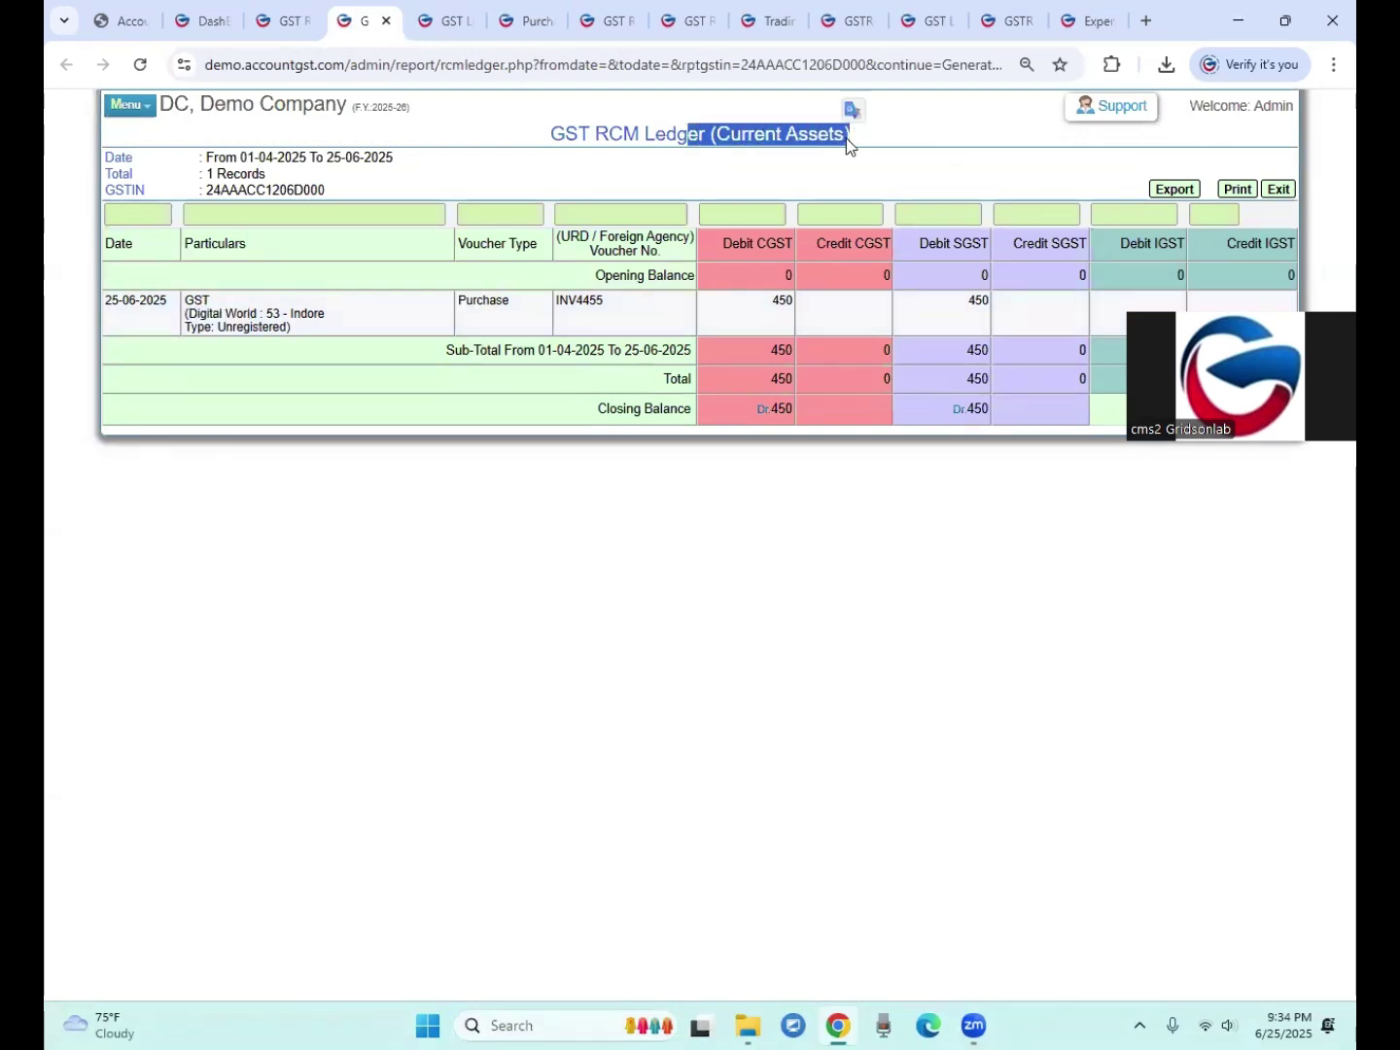
pyautogui.moveTo(776, 300); pyautogui.dragTo(794, 301)
pyautogui.moveTo(968, 301); pyautogui.dragTo(978, 302)
pyautogui.moveTo(725, 244); pyautogui.dragTo(796, 303)
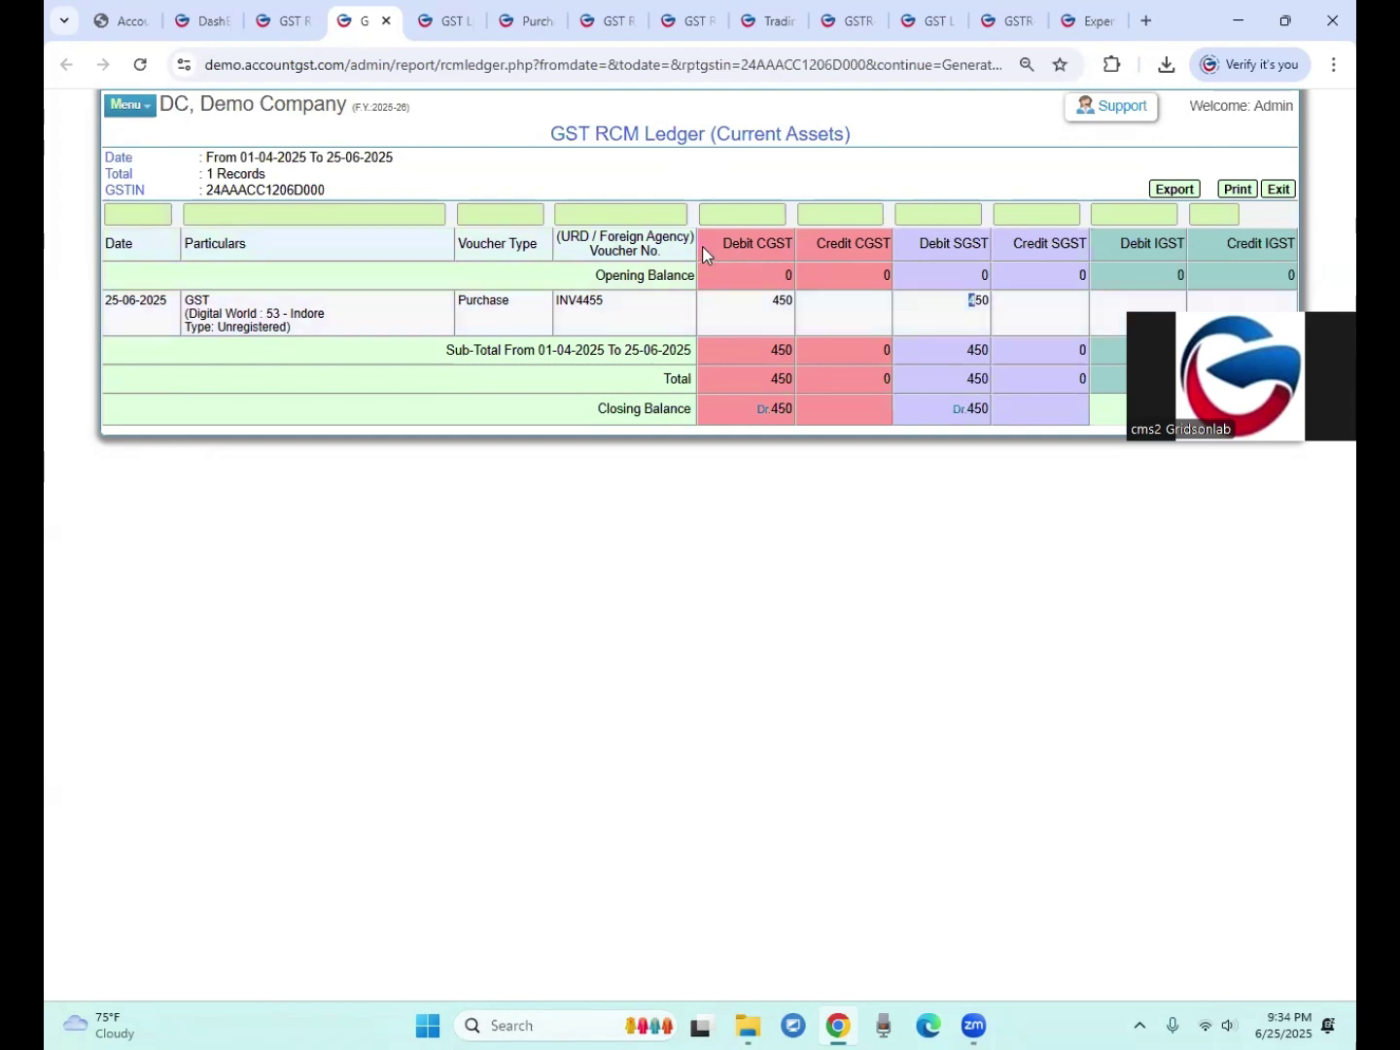
# Step: Close the leftover ledger, purchase and RCM report tabs, leaving the company dashboard
pyautogui.click(283, 28)
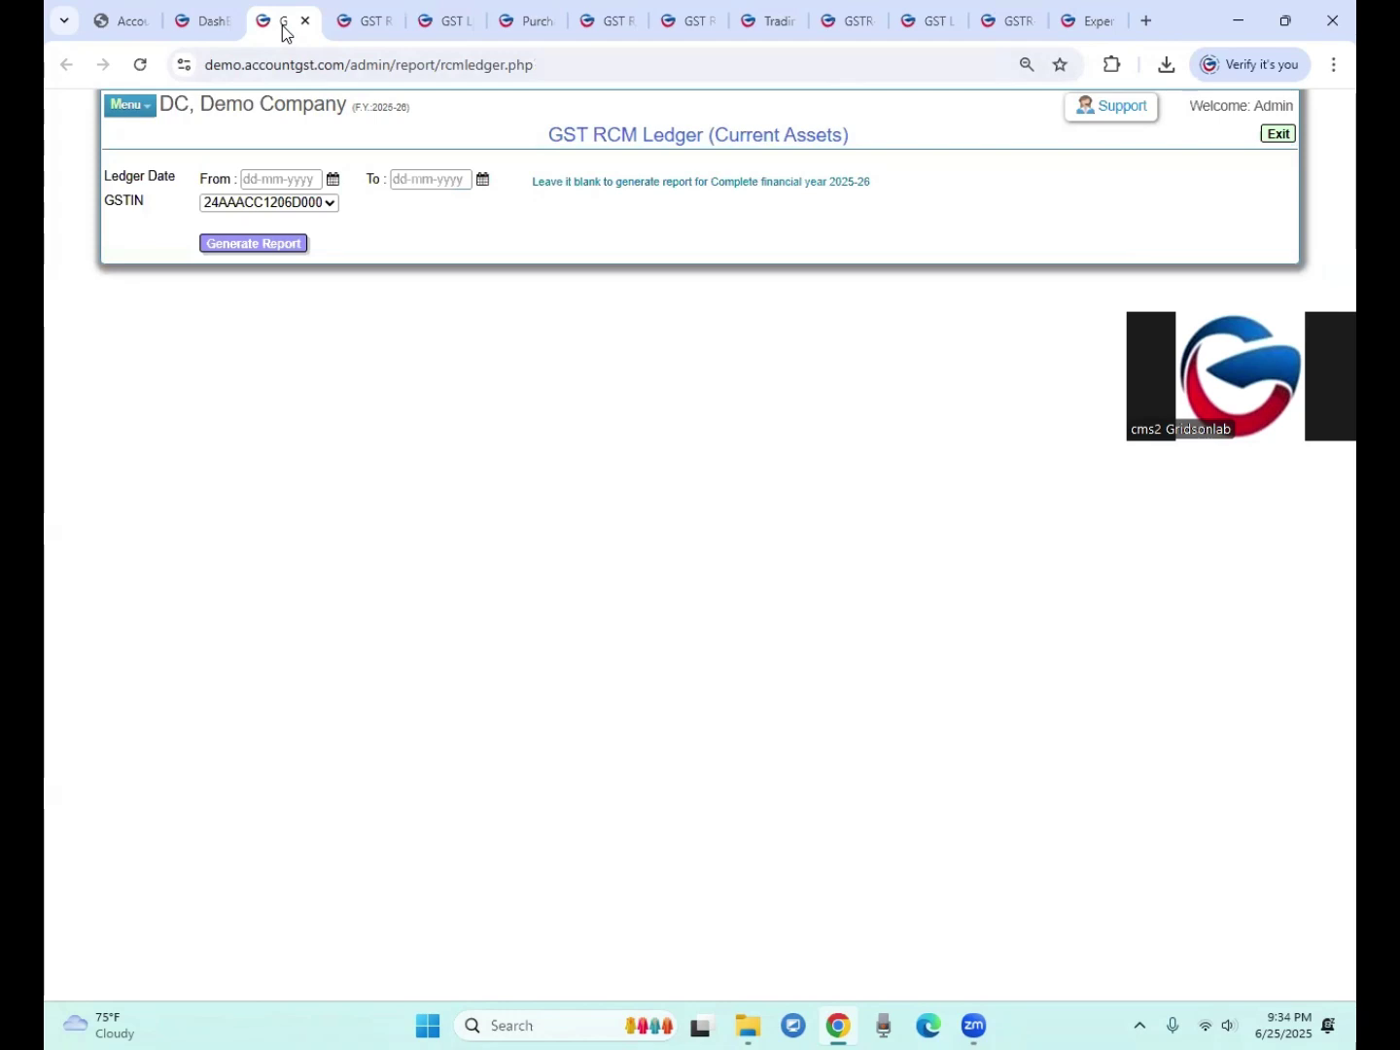
pyautogui.click(212, 25)
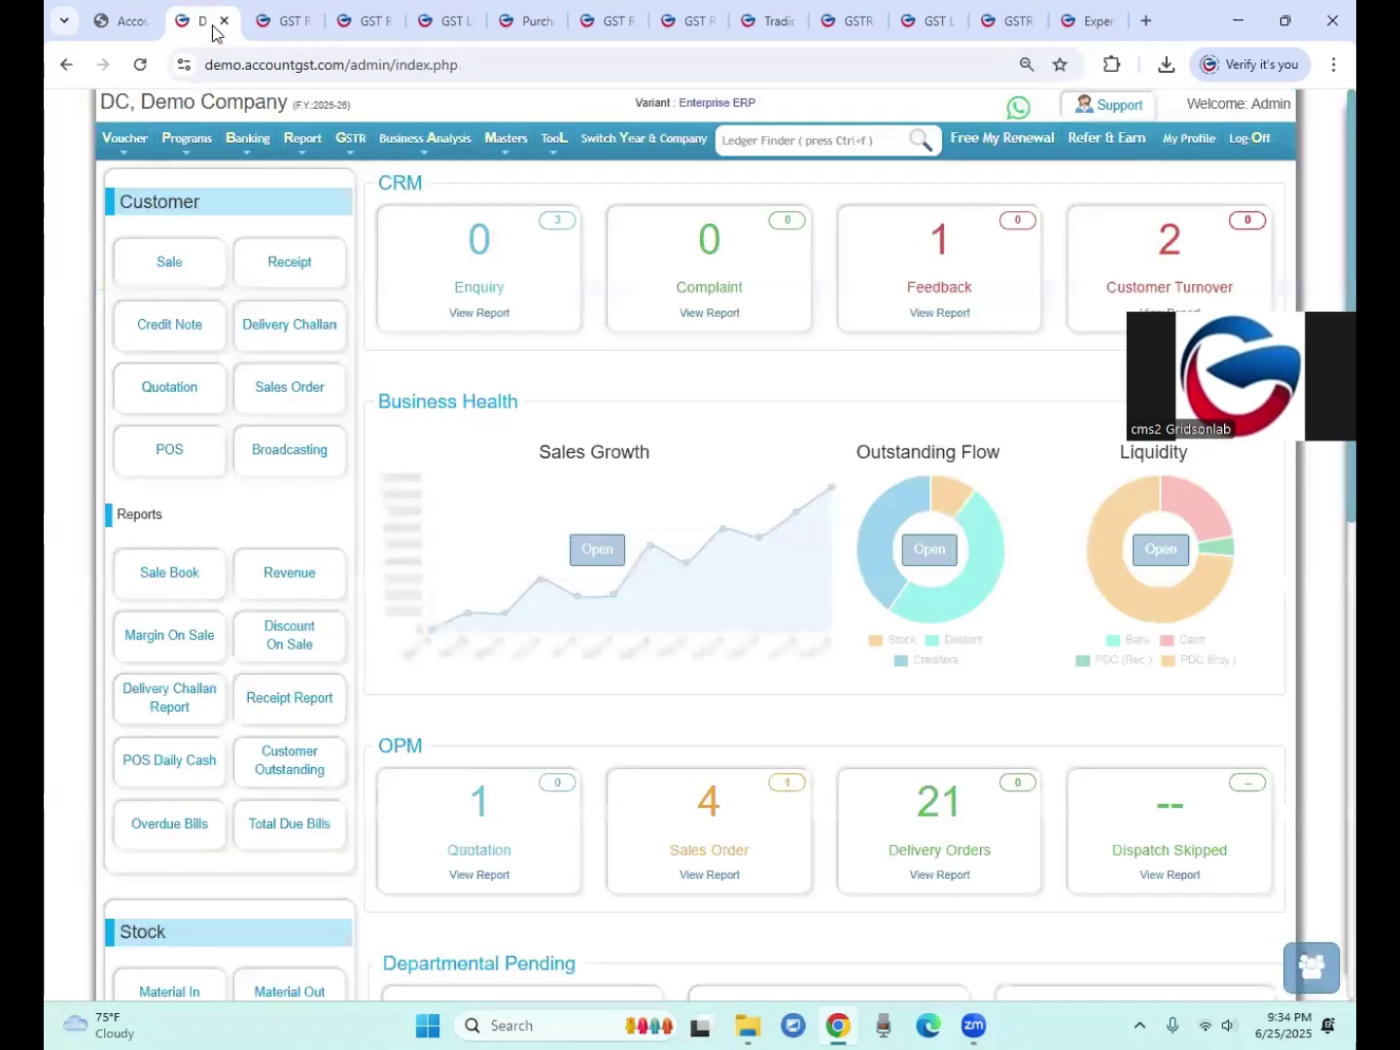
pyautogui.click(310, 29)
pyautogui.click(301, 23)
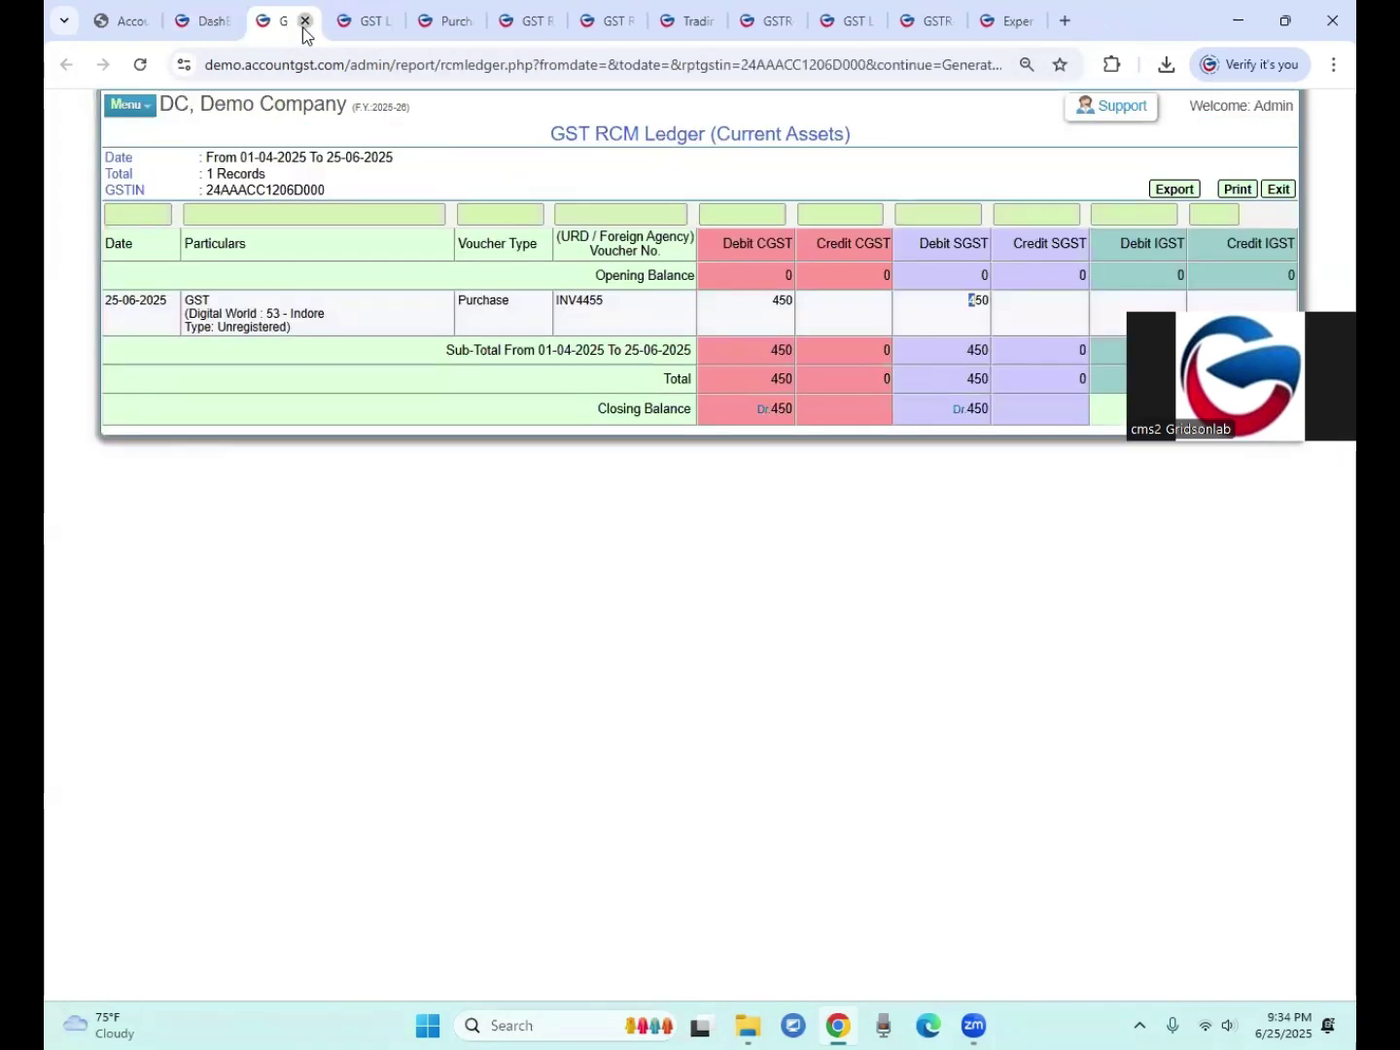
pyautogui.click(302, 24)
pyautogui.click(303, 27)
pyautogui.click(302, 28)
pyautogui.click(302, 28)
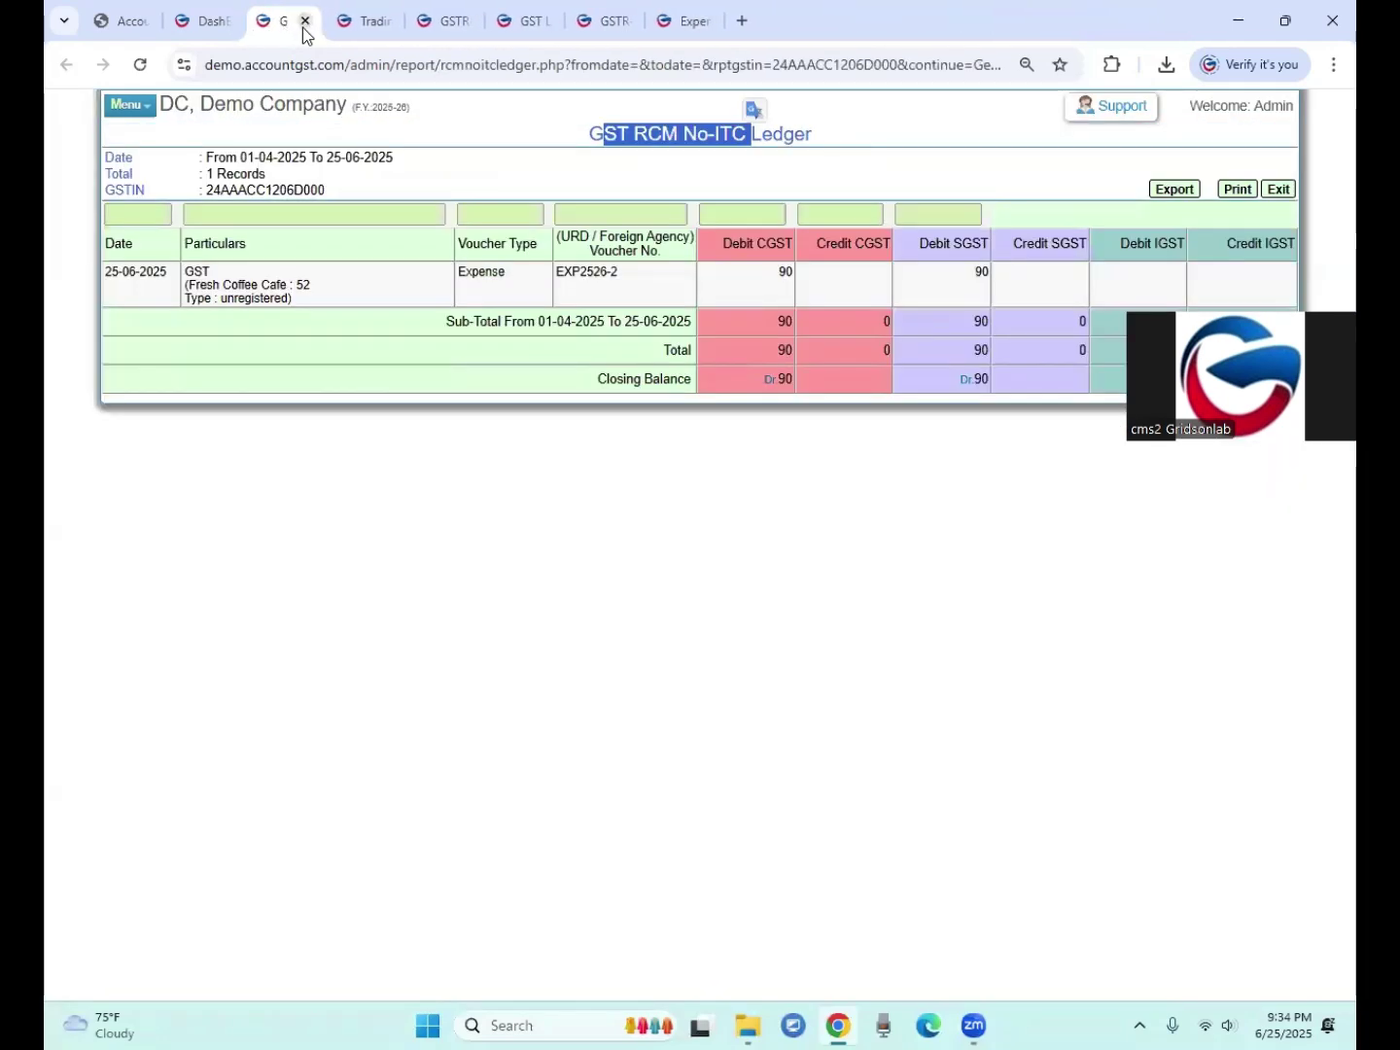
pyautogui.click(303, 27)
pyautogui.click(240, 30)
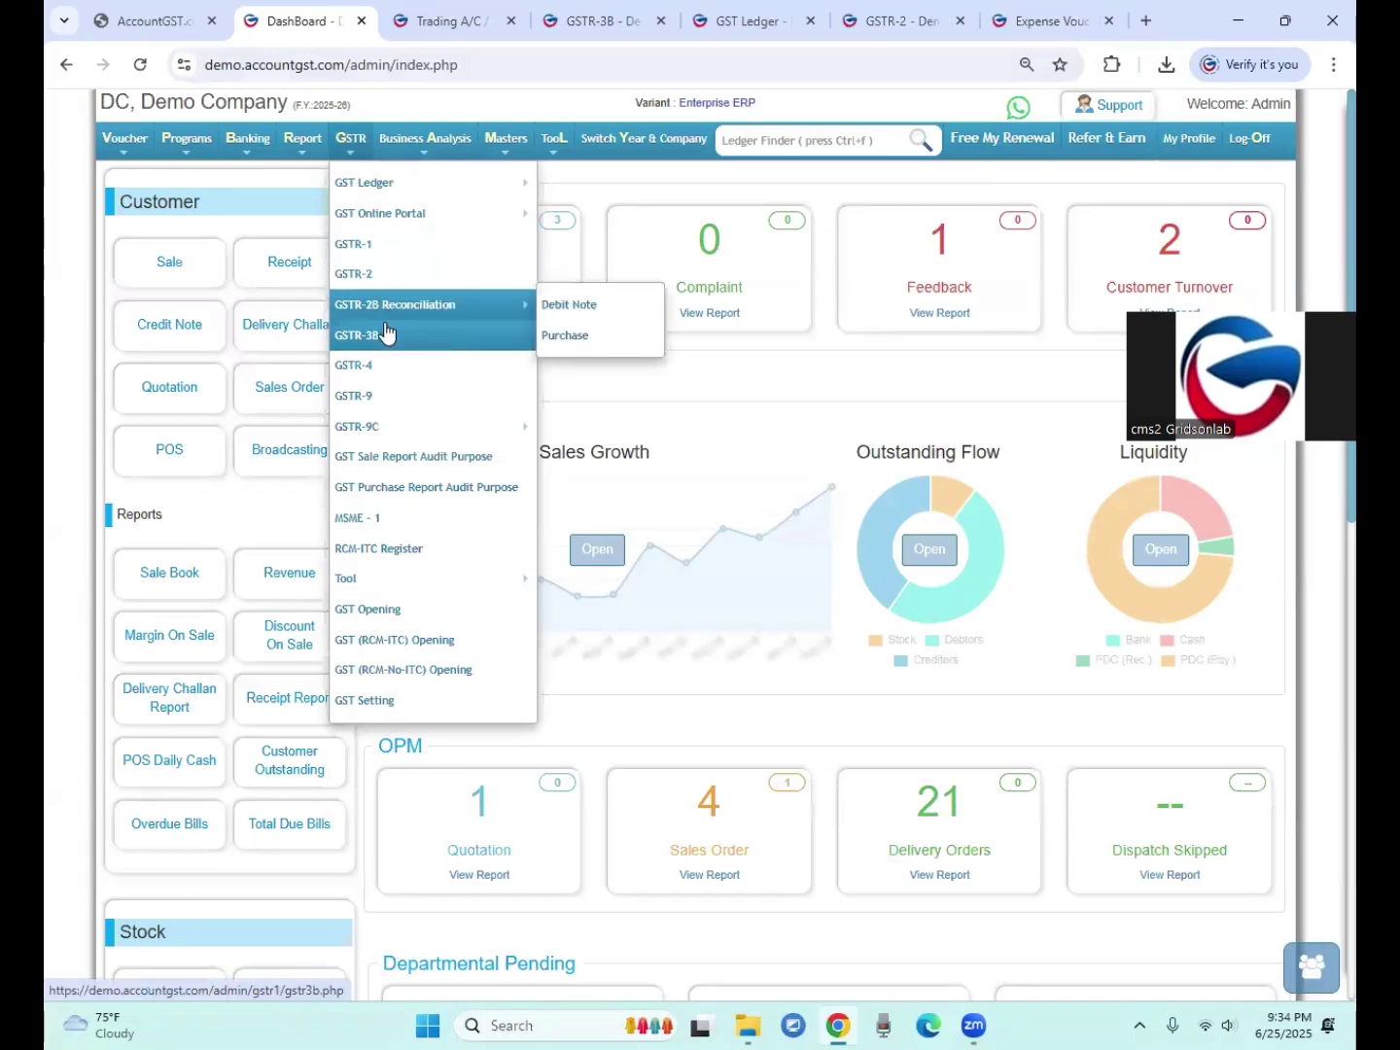
# Step: Generate the GSTR-3B return for (06) Jun-2025
pyautogui.click(379, 337)
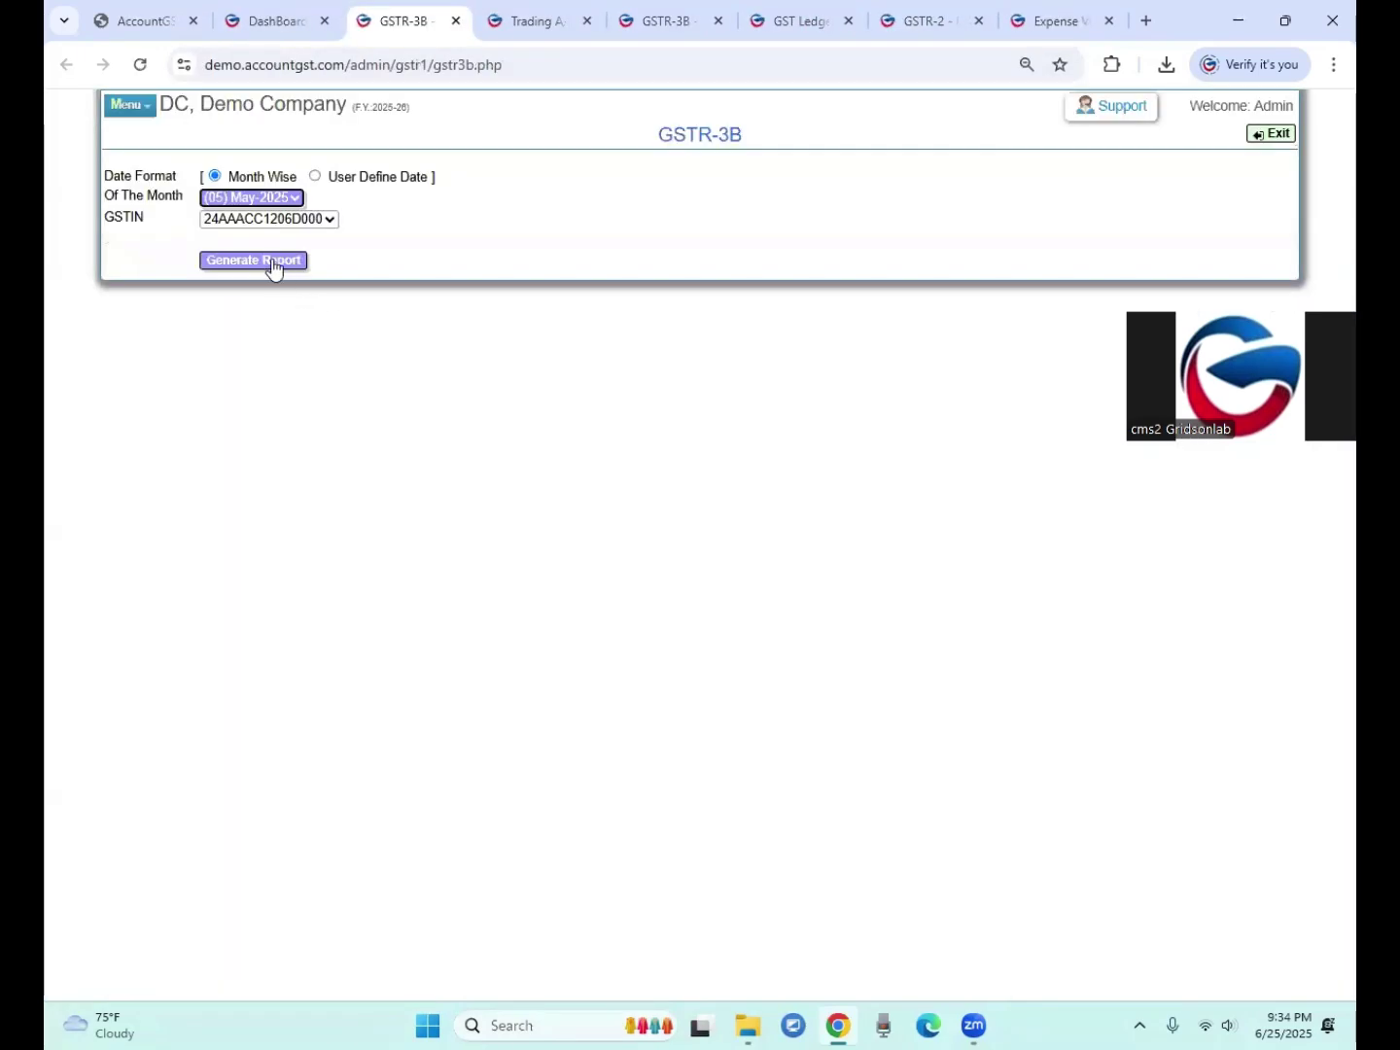
pyautogui.click(284, 206)
pyautogui.click(264, 294)
pyautogui.click(255, 261)
pyautogui.click(787, 197)
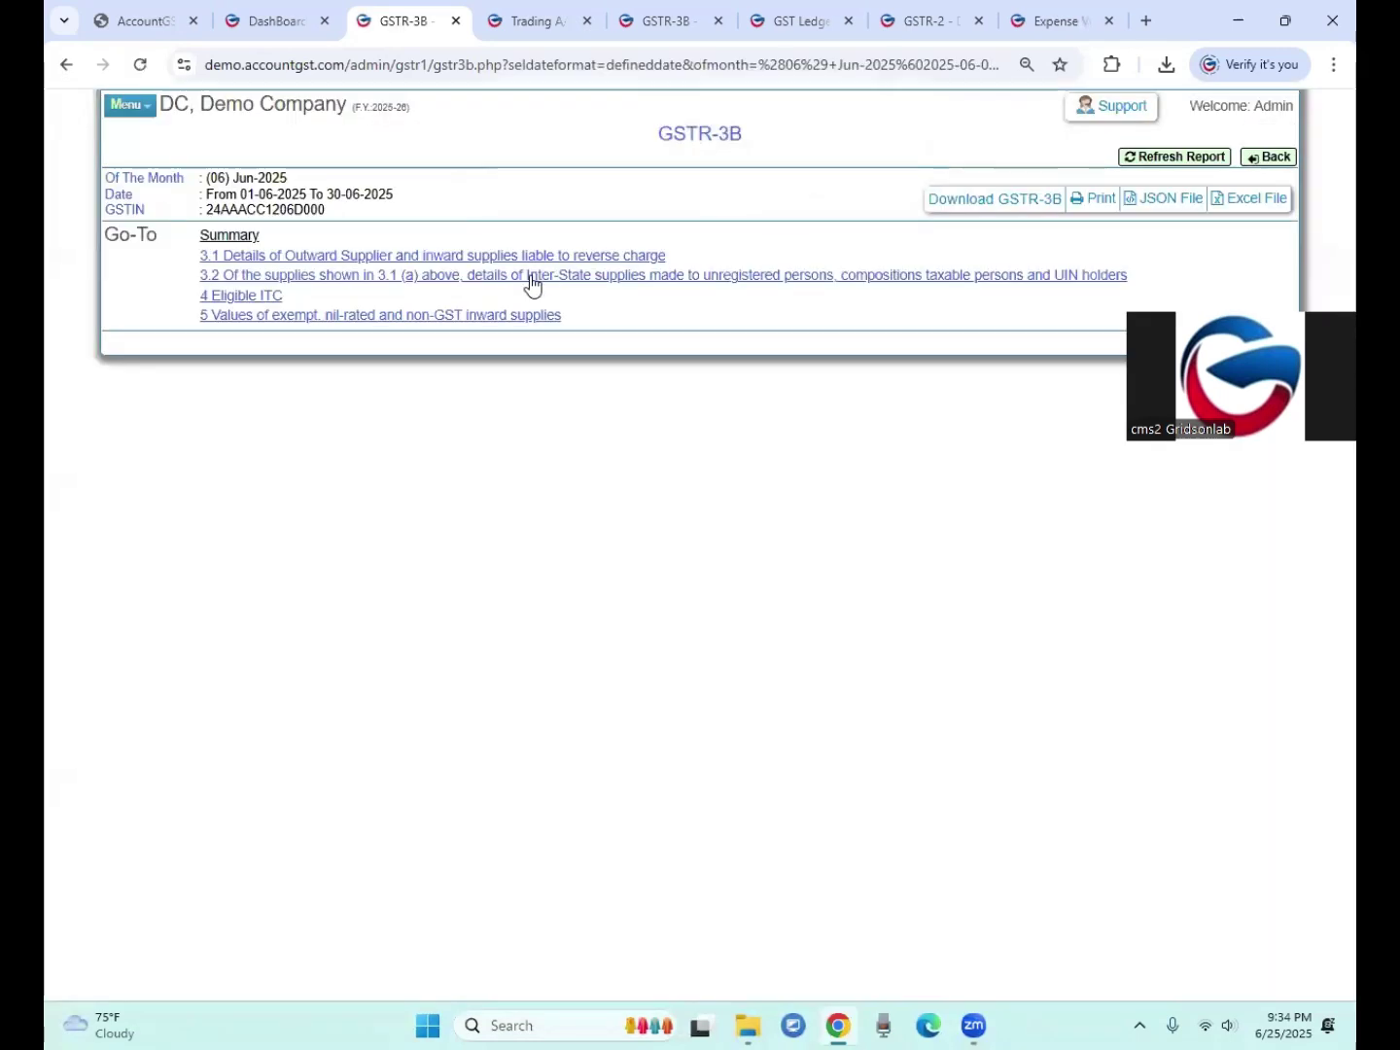
# Step: In Eligible ITC, check the 450 Central and 450 State reverse-charge tax and its detail
pyautogui.click(236, 297)
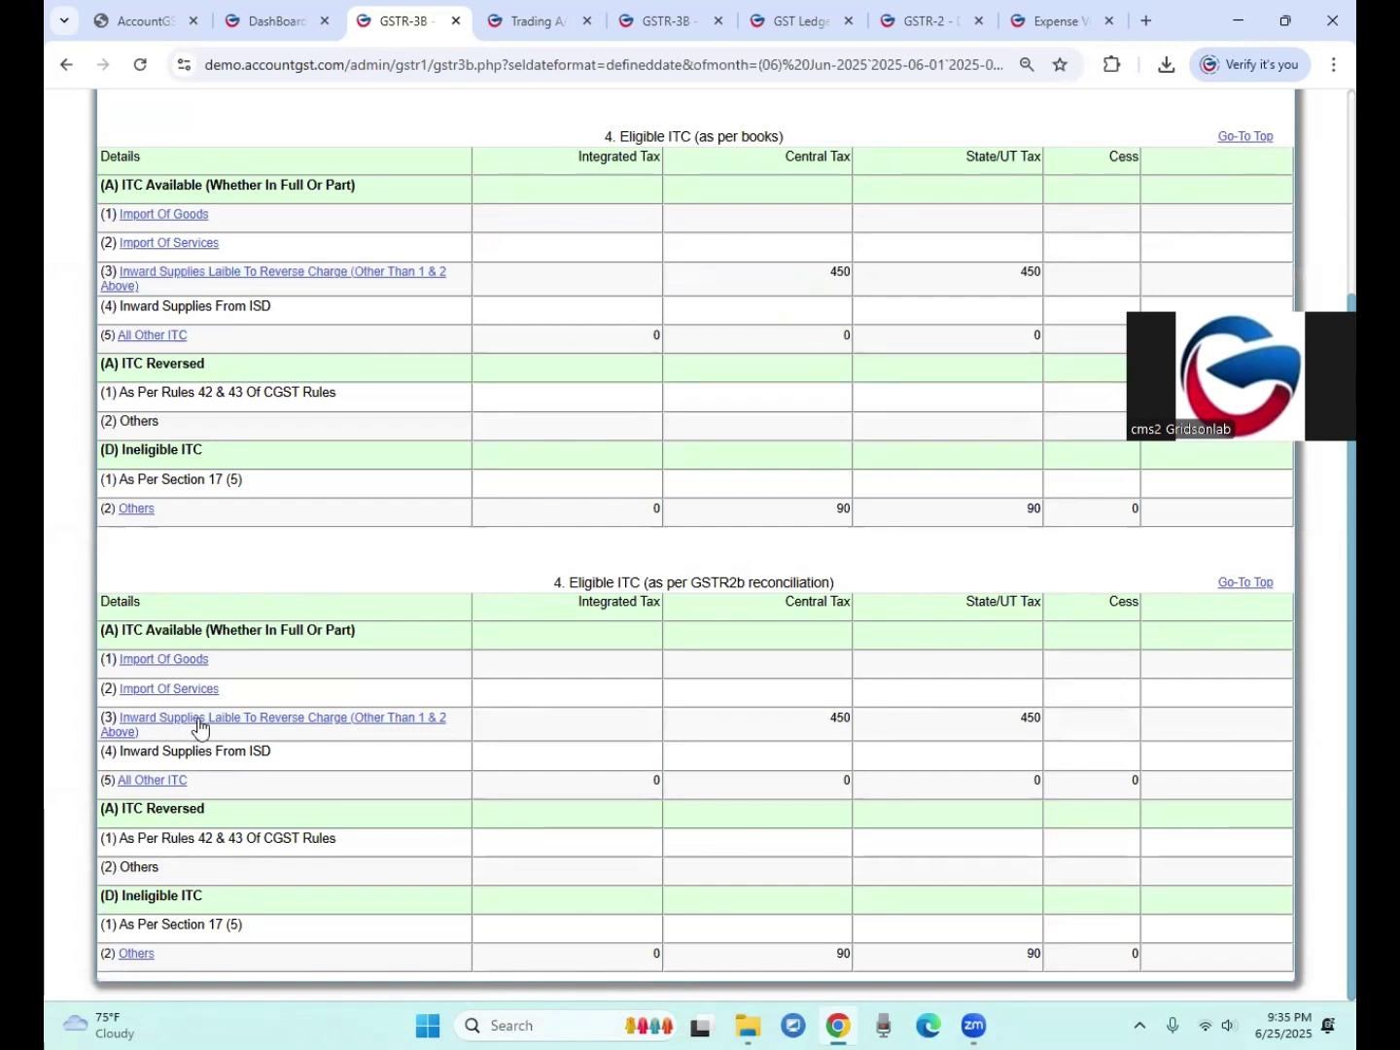
pyautogui.doubleClick(840, 718)
pyautogui.moveTo(1027, 718); pyautogui.dragTo(1055, 723)
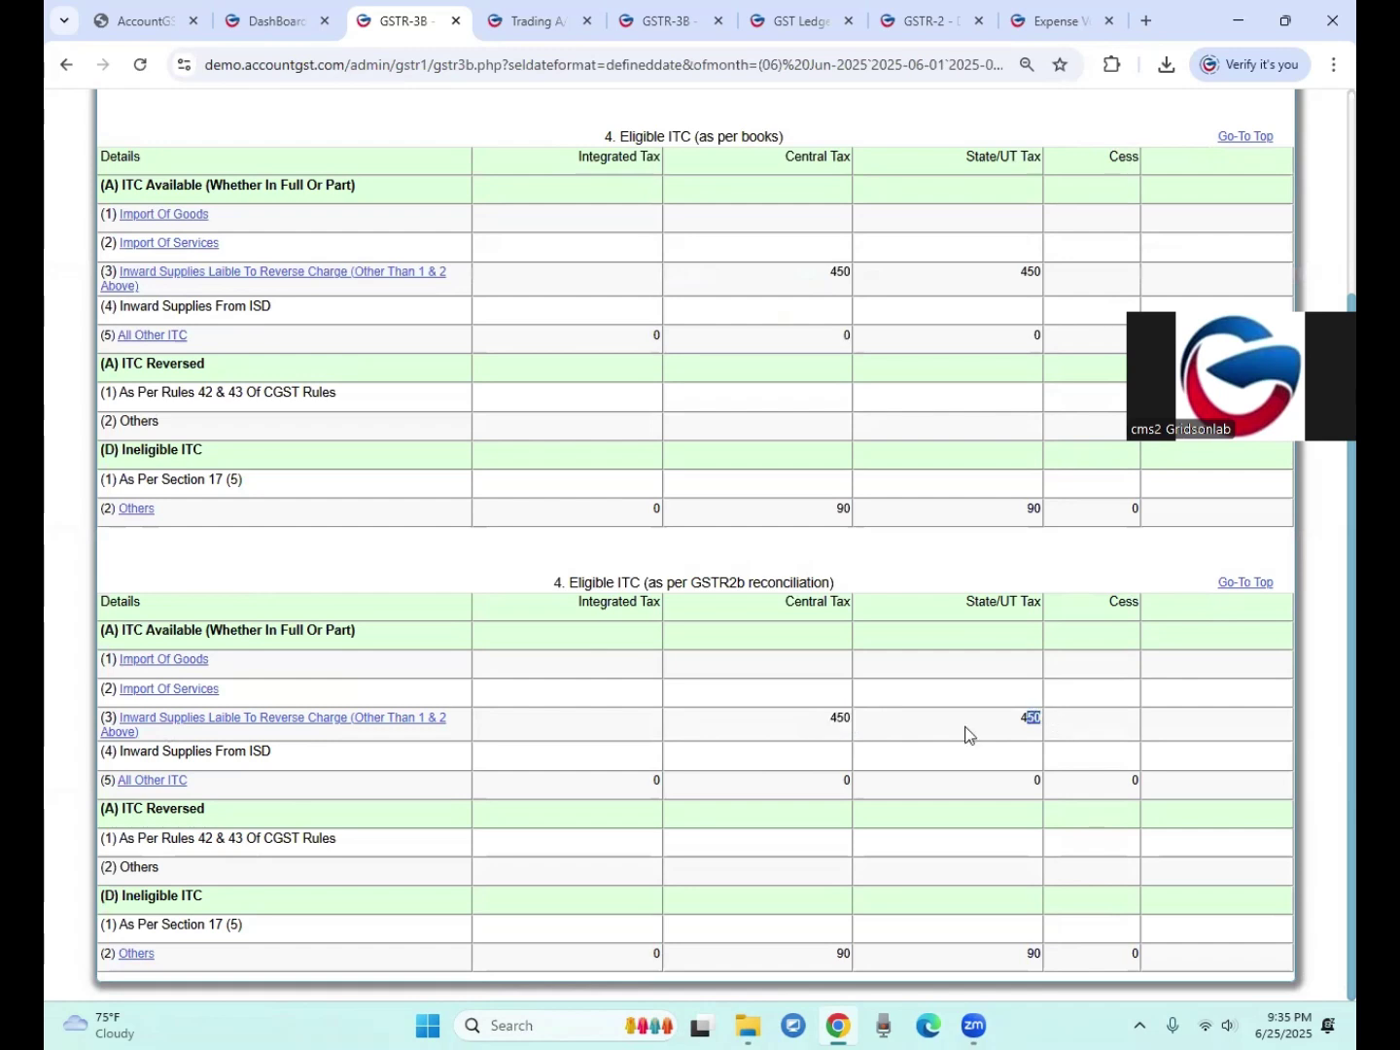
pyautogui.click(205, 720)
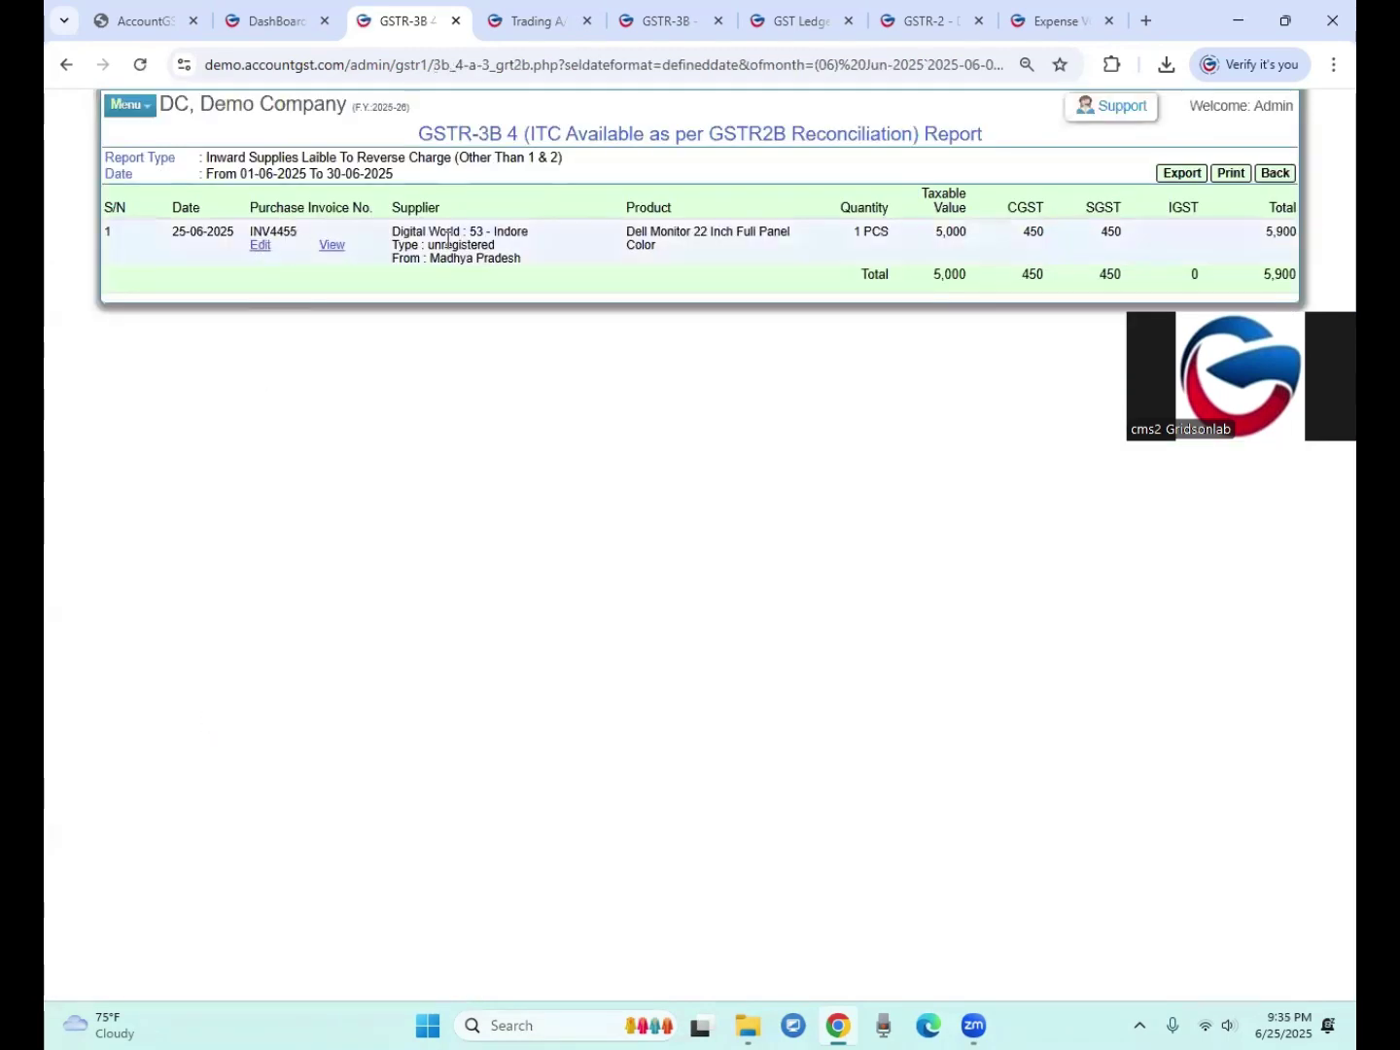
pyautogui.click(1275, 174)
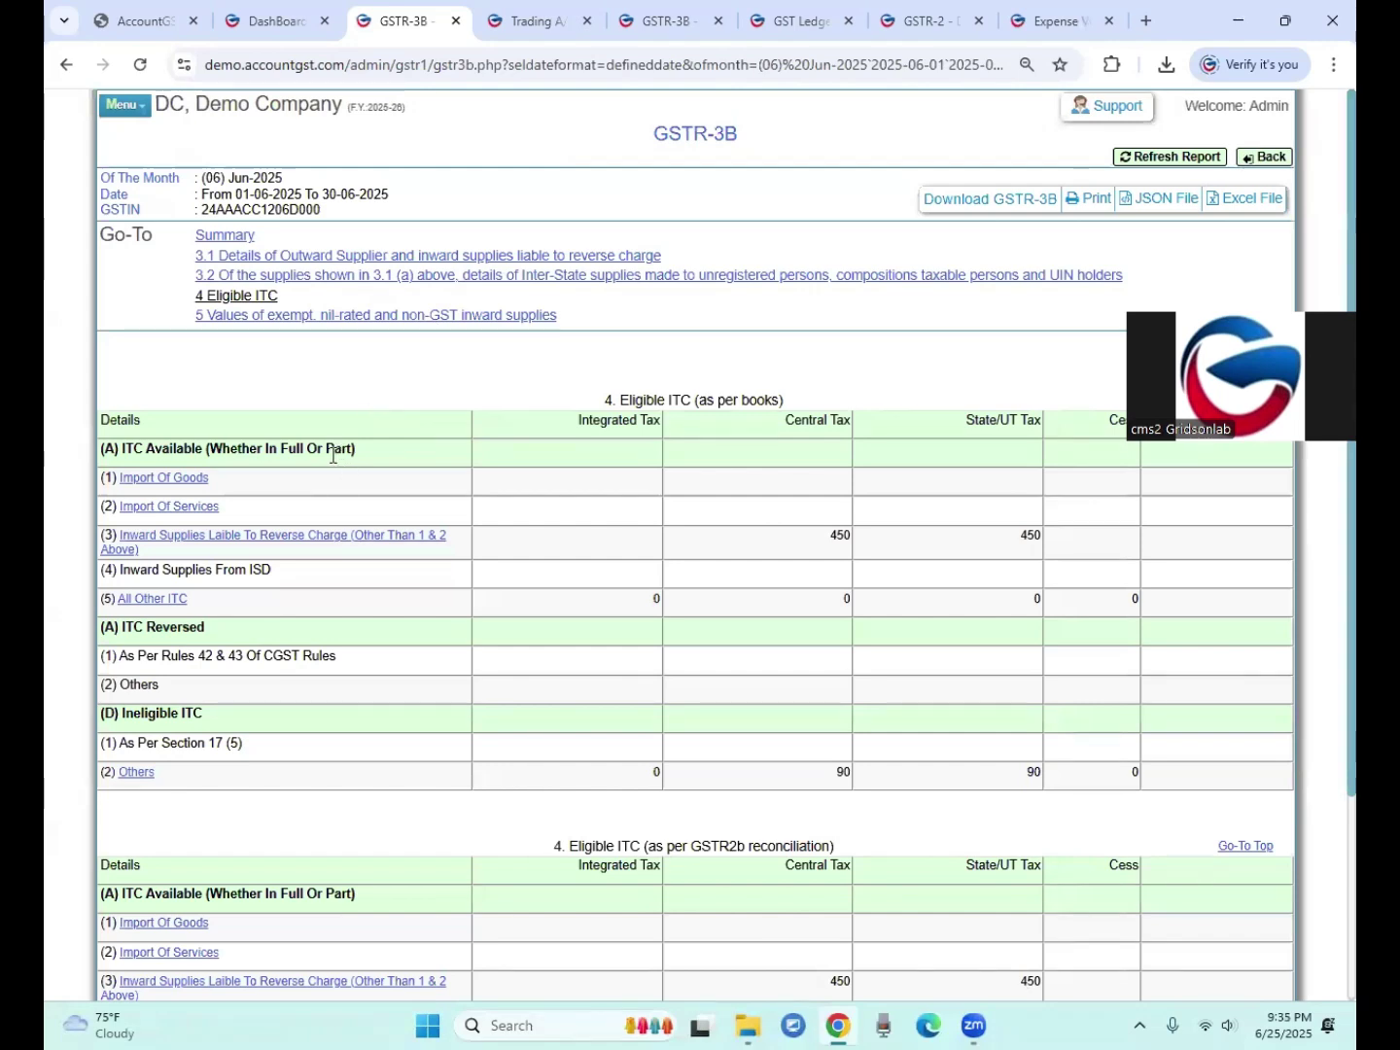
# Step: Generate the Balance Sheet report from the Financial Statement menu
pyautogui.click(516, 21)
pyautogui.click(267, 21)
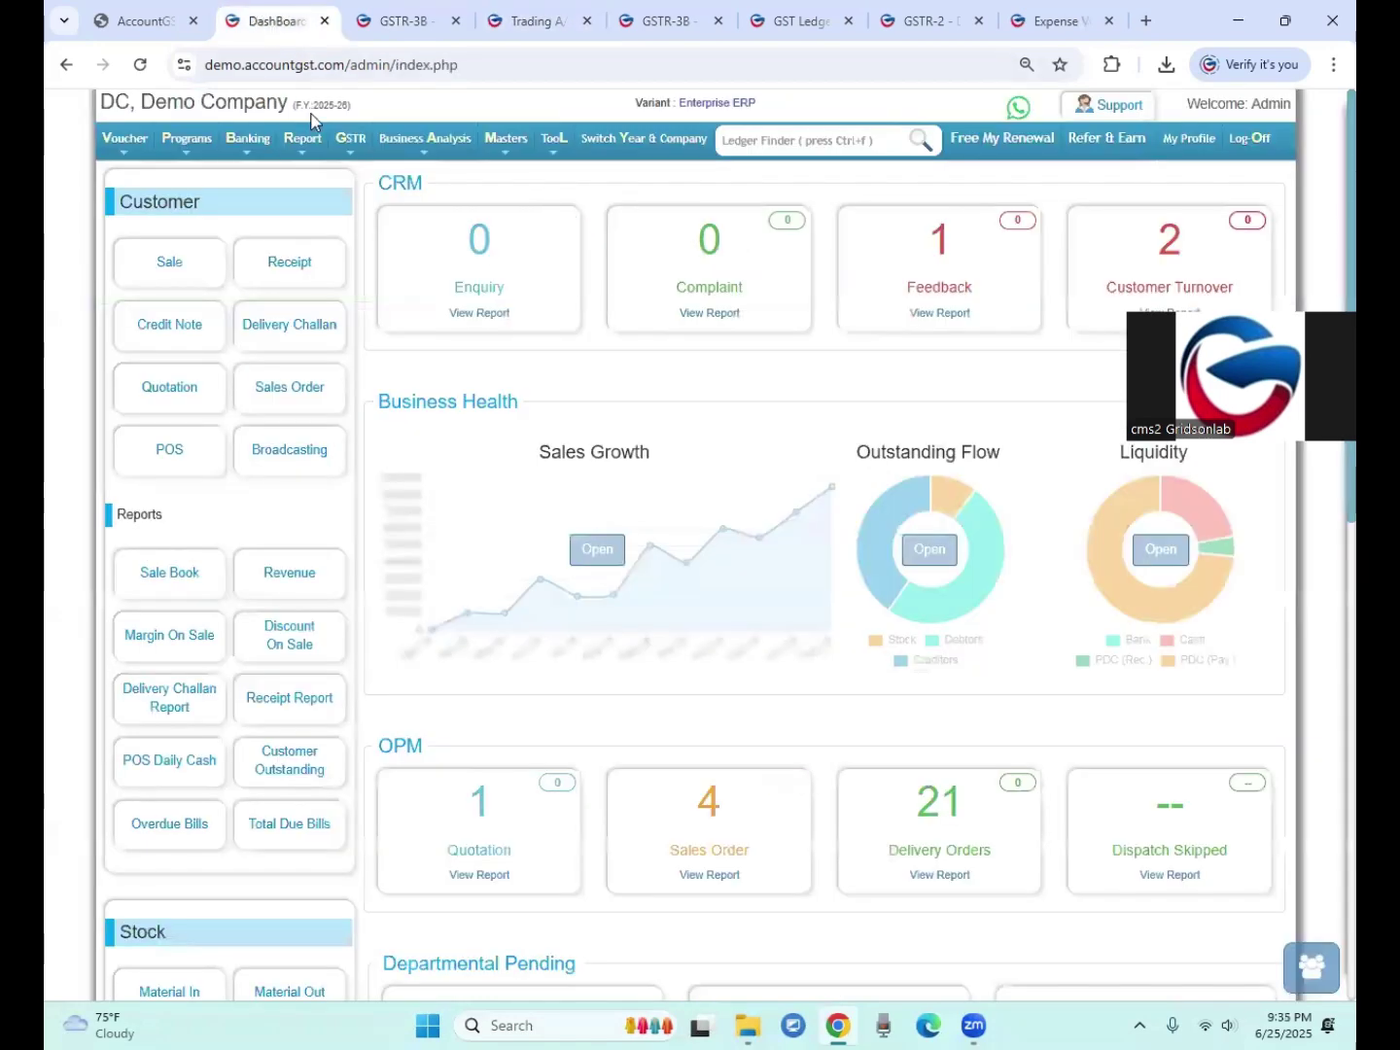
pyautogui.moveTo(301, 141)
pyautogui.moveTo(310, 182)
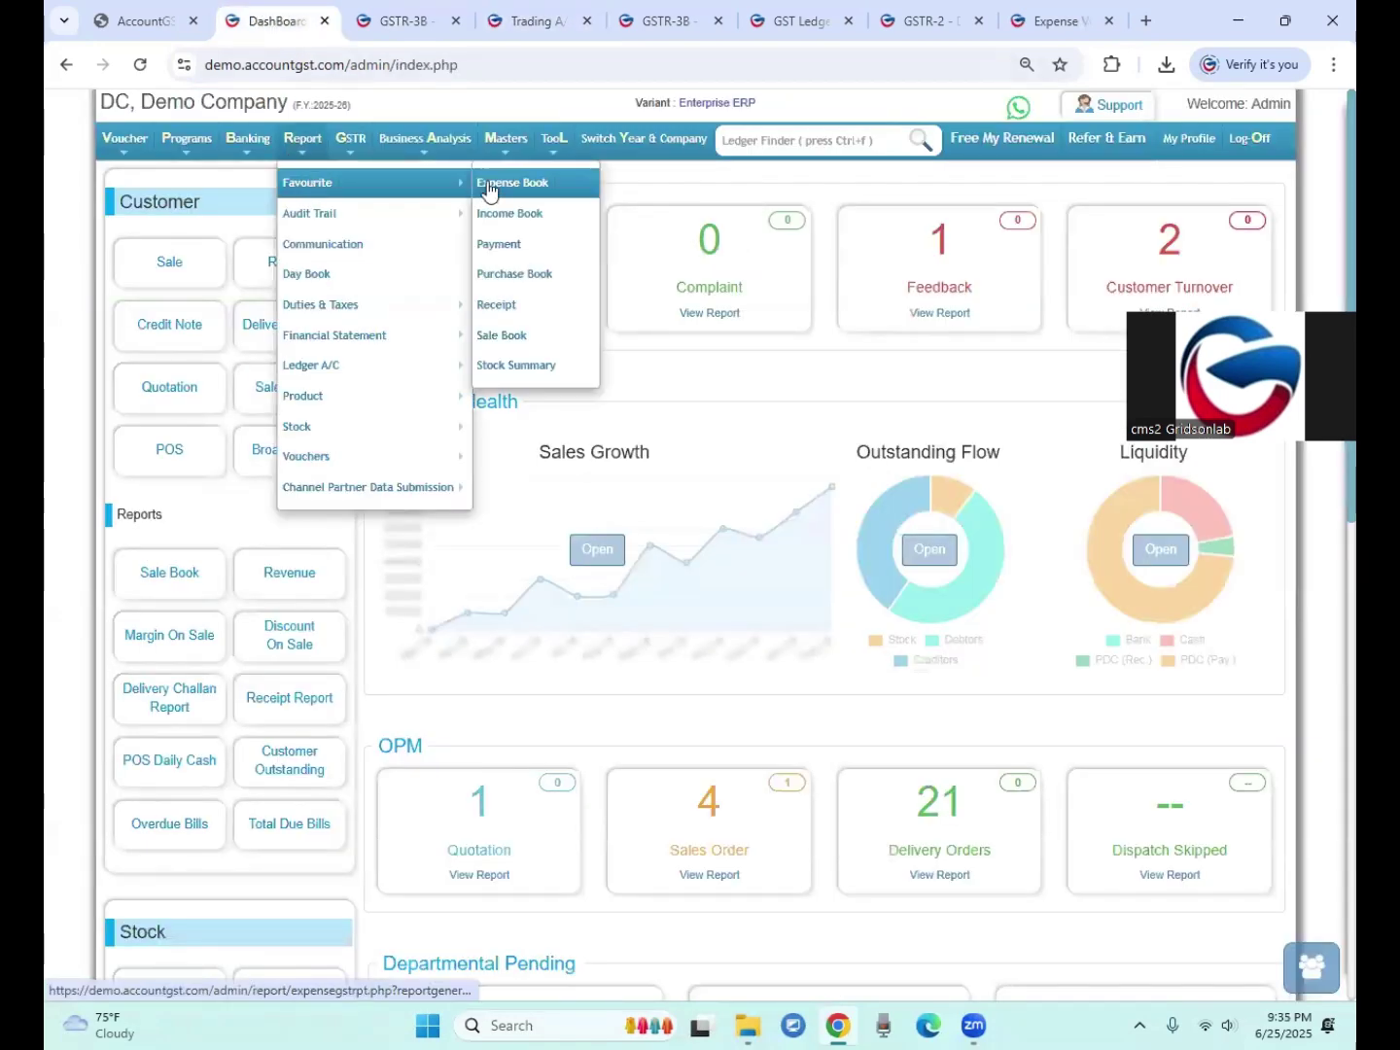
pyautogui.moveTo(310, 370)
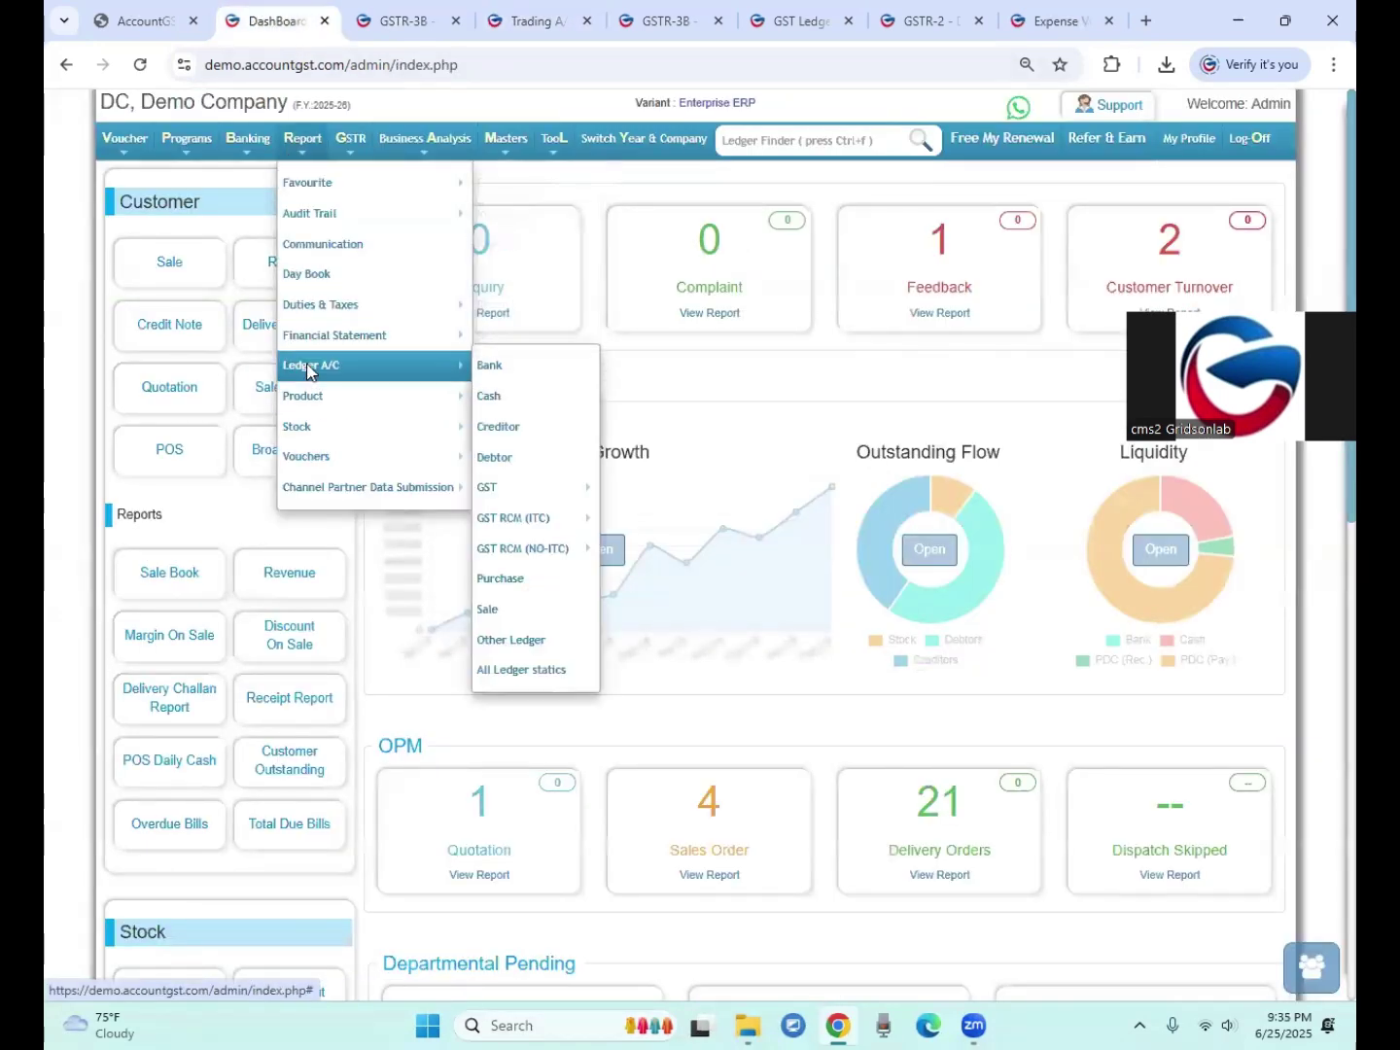
pyautogui.moveTo(325, 334)
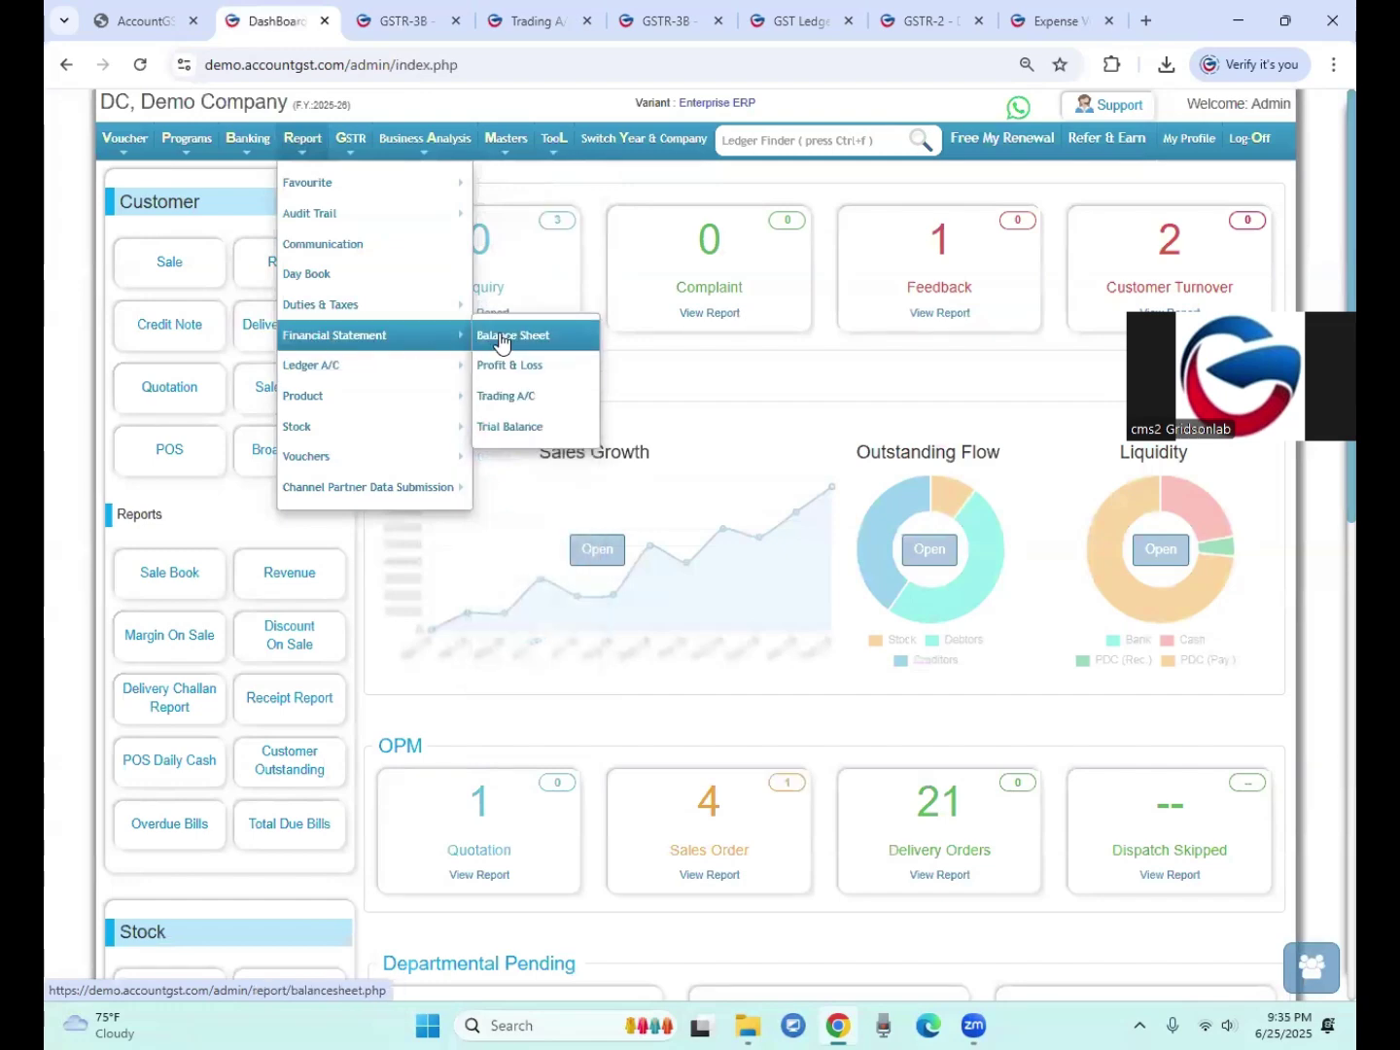
pyautogui.click(502, 343)
pyautogui.click(408, 236)
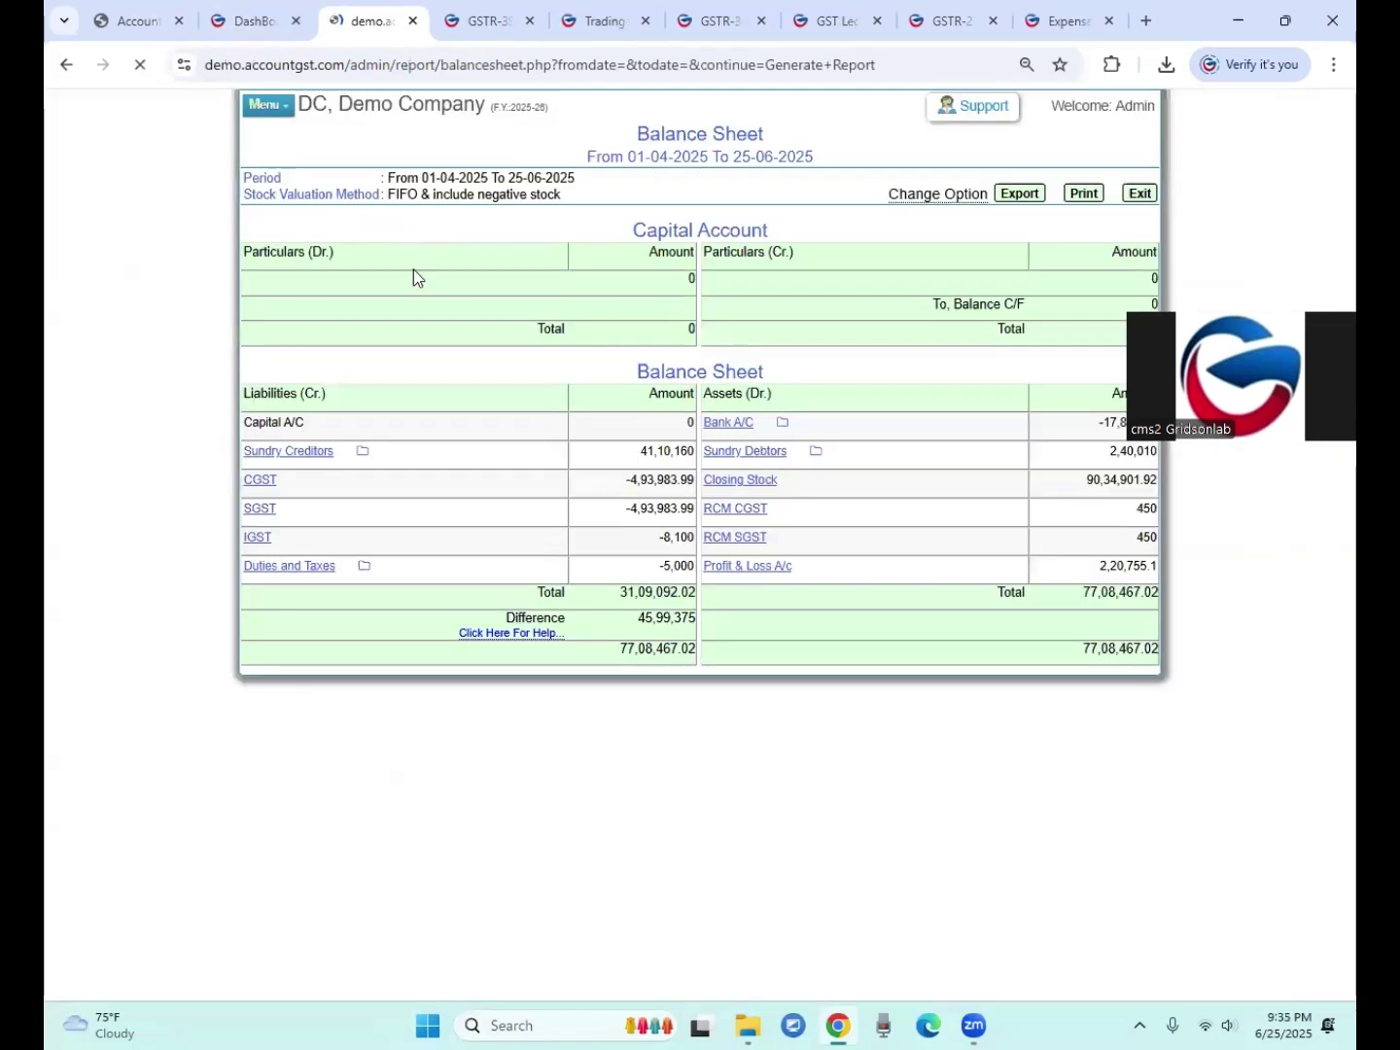
# Step: Check the RCM CGST and RCM SGST assets of 450 each, then return to the dashboard
pyautogui.moveTo(1127, 520)
pyautogui.mouseDown()
pyautogui.moveTo(1147, 511)
pyautogui.moveTo(1150, 530)
pyautogui.mouseUp()
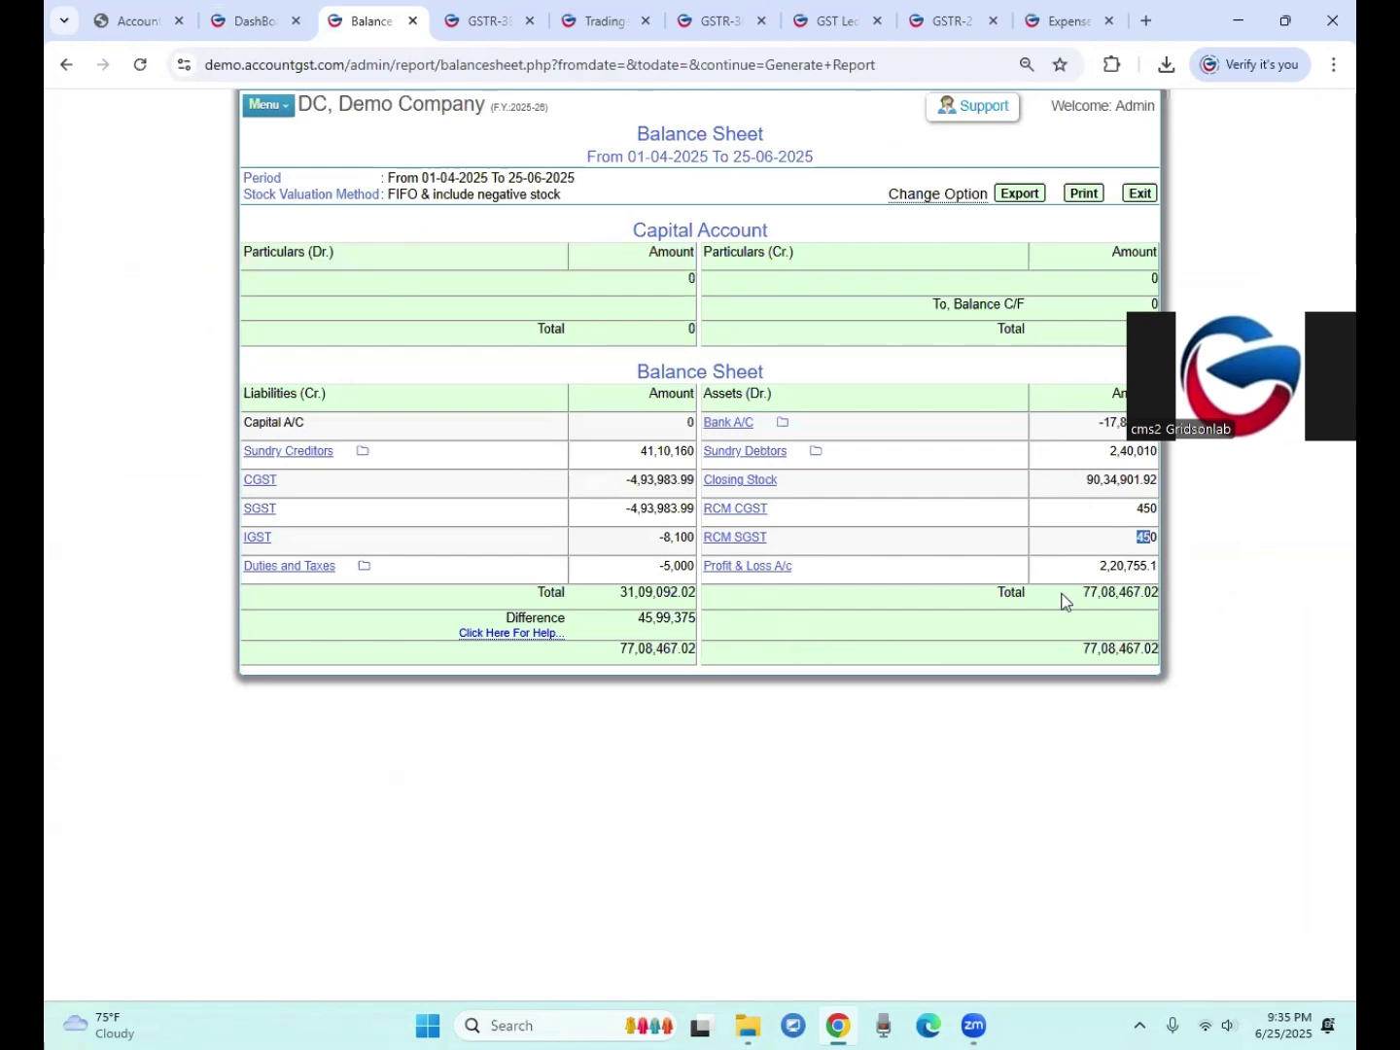
pyautogui.click(1147, 509)
pyautogui.click(246, 23)
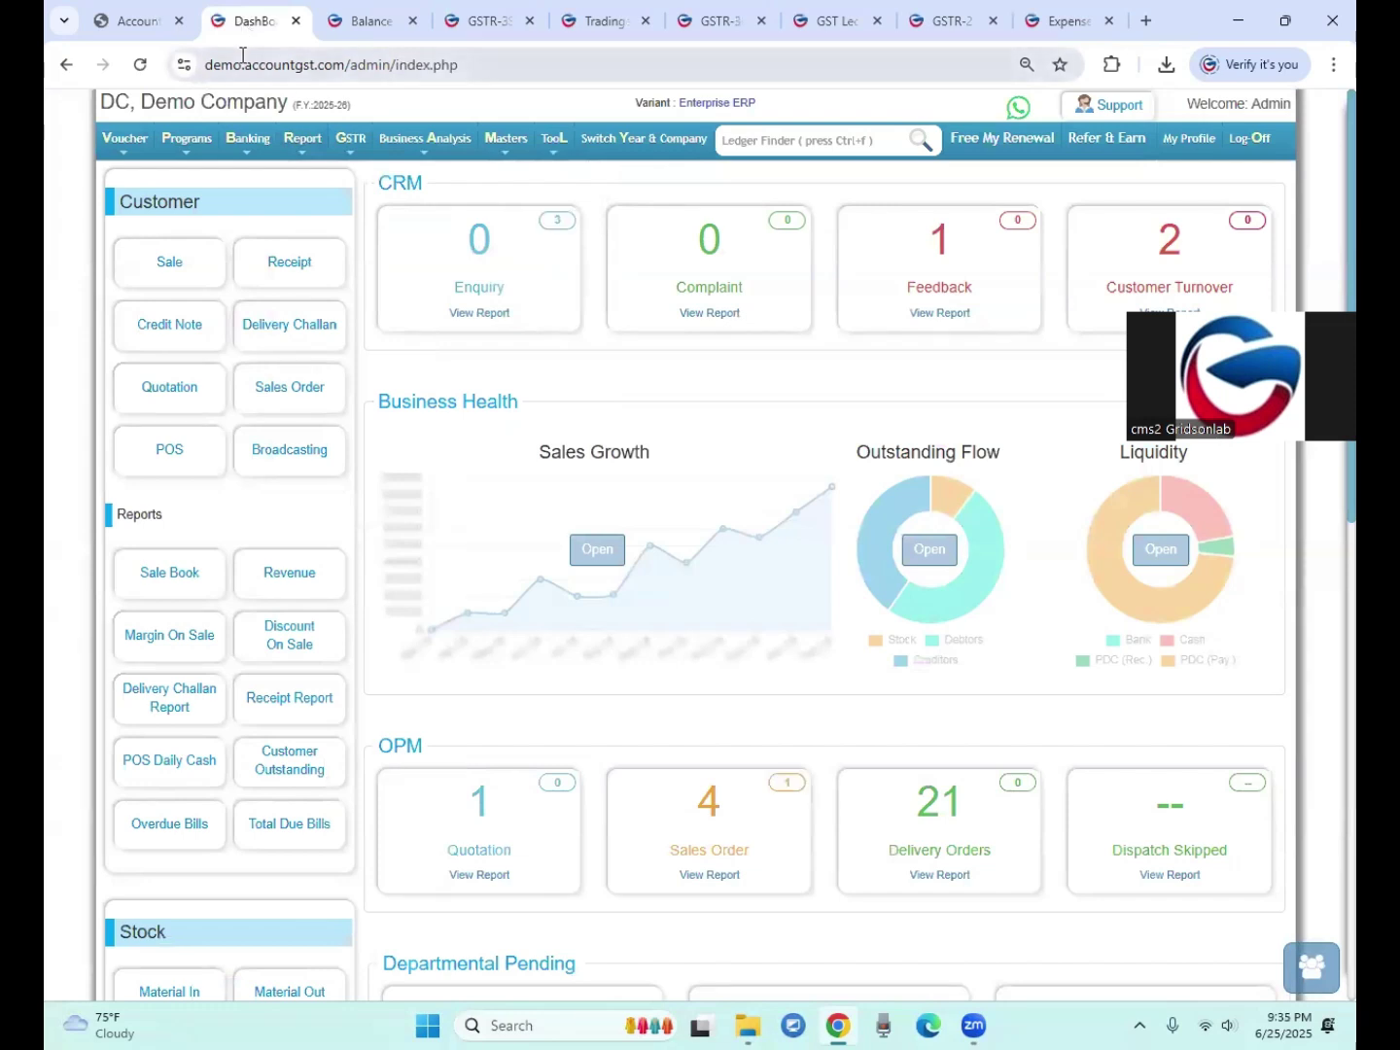
# Step: Start a new journal voucher
pyautogui.moveTo(352, 143)
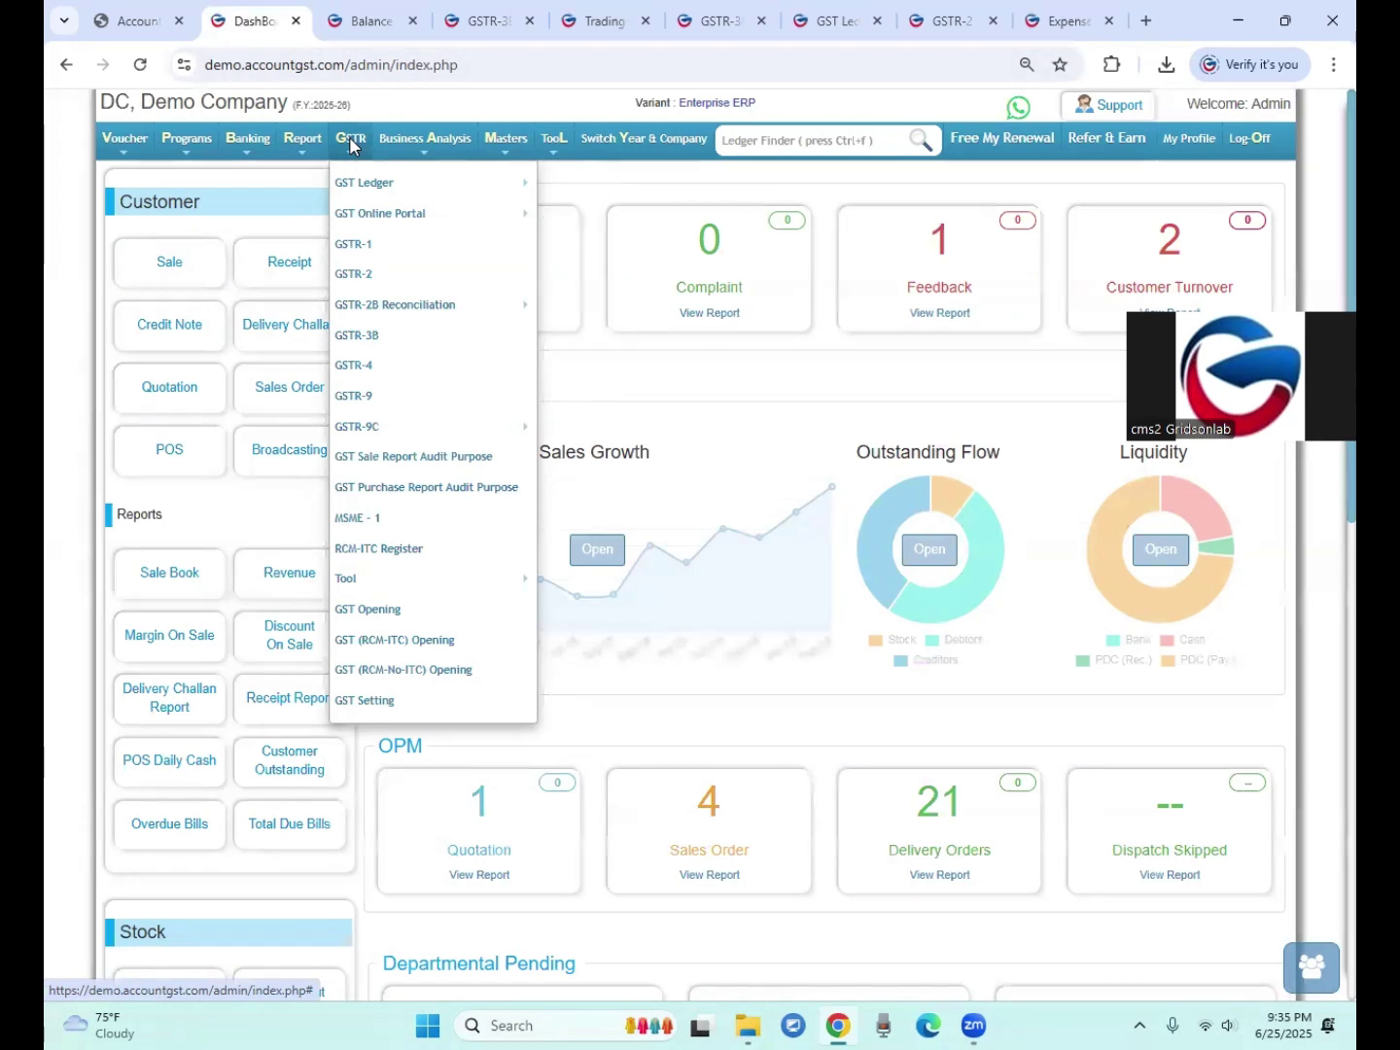
pyautogui.click(140, 143)
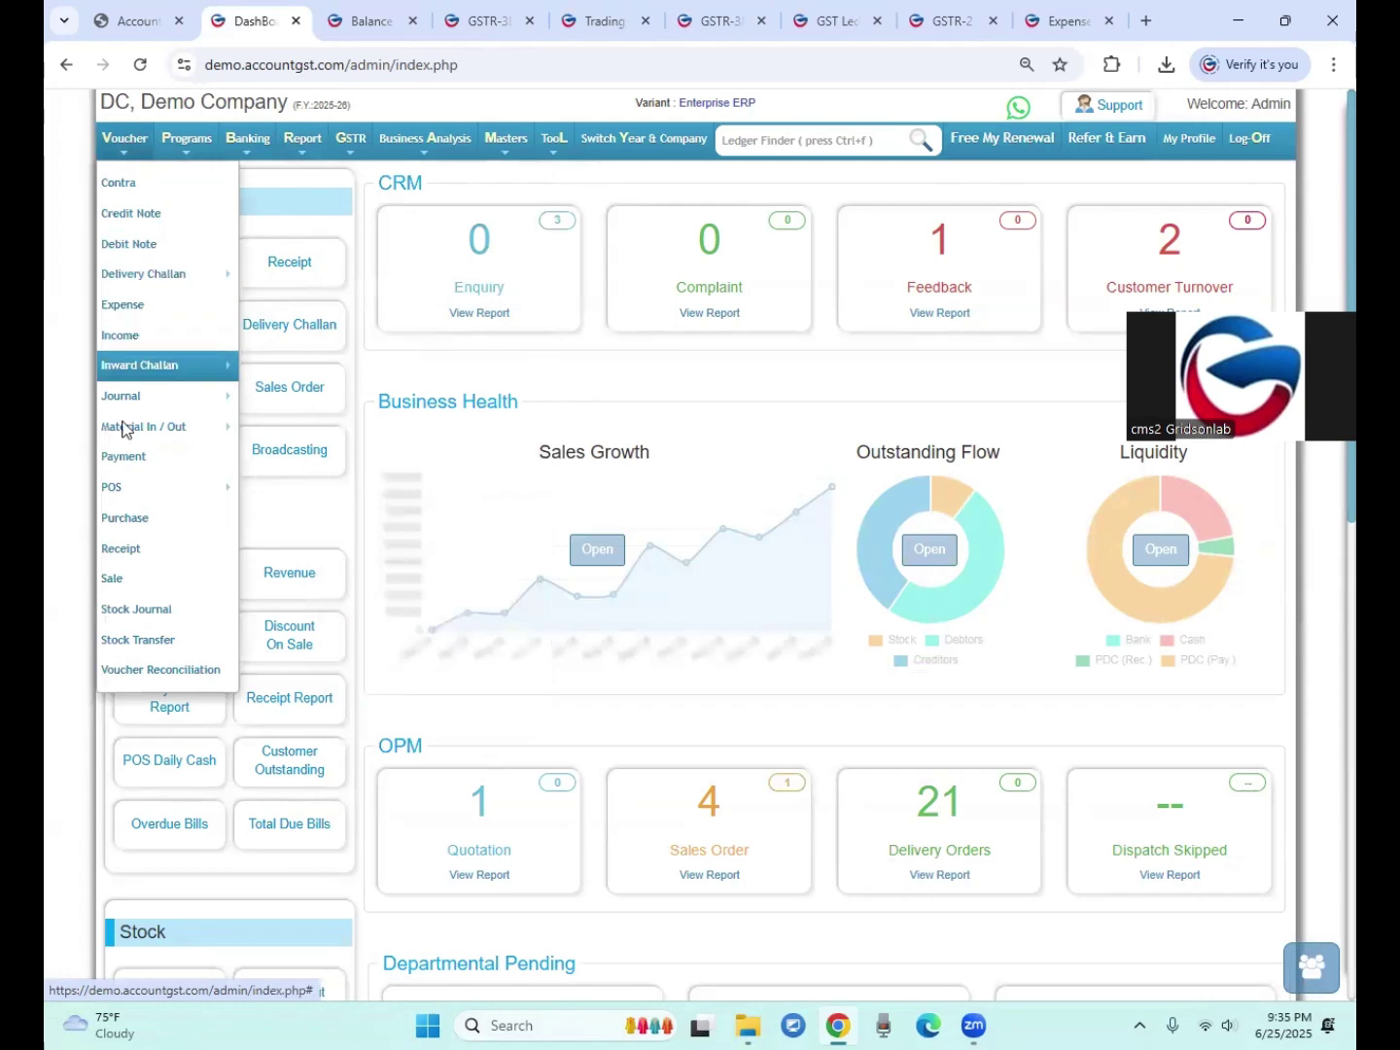
pyautogui.moveTo(132, 406)
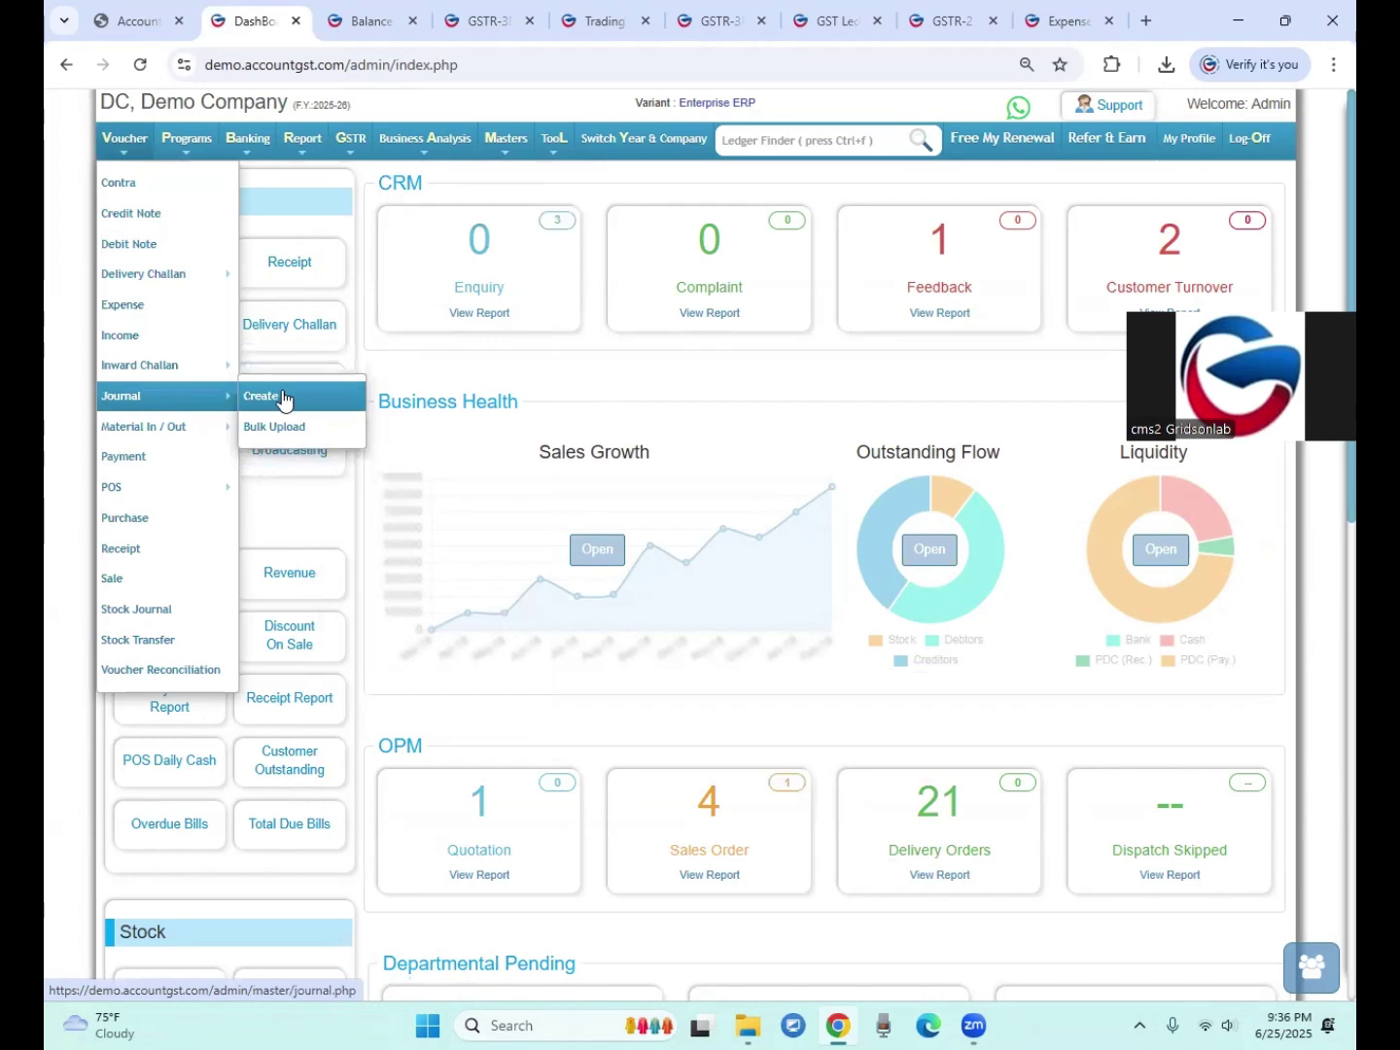
pyautogui.click(277, 398)
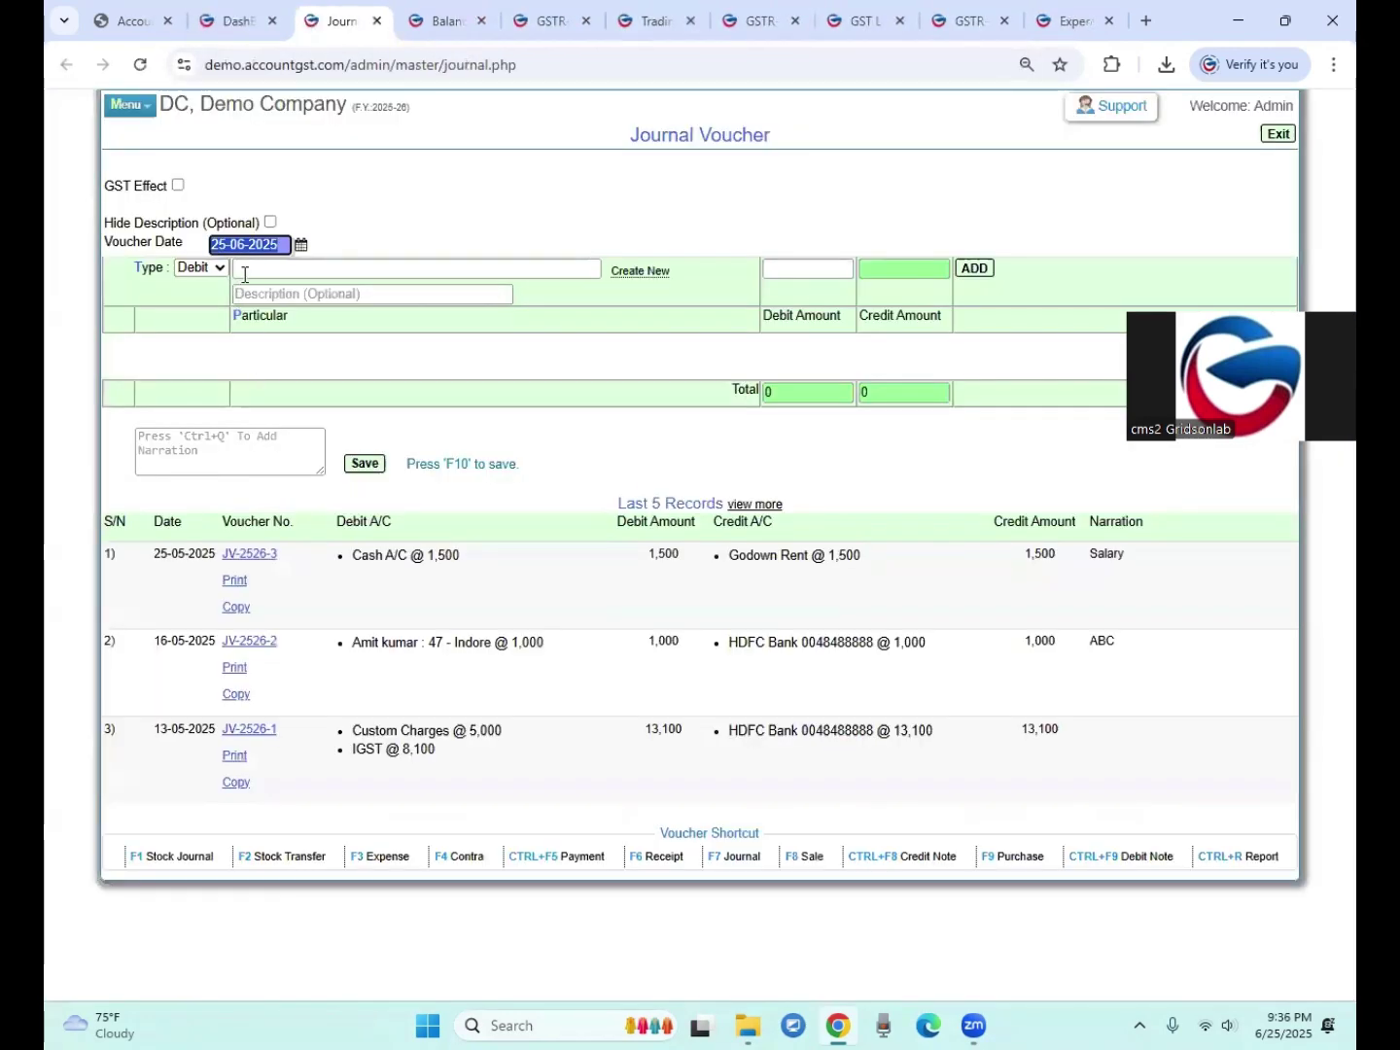
# Step: Add a CGST debit line of 500
pyautogui.click(245, 273)
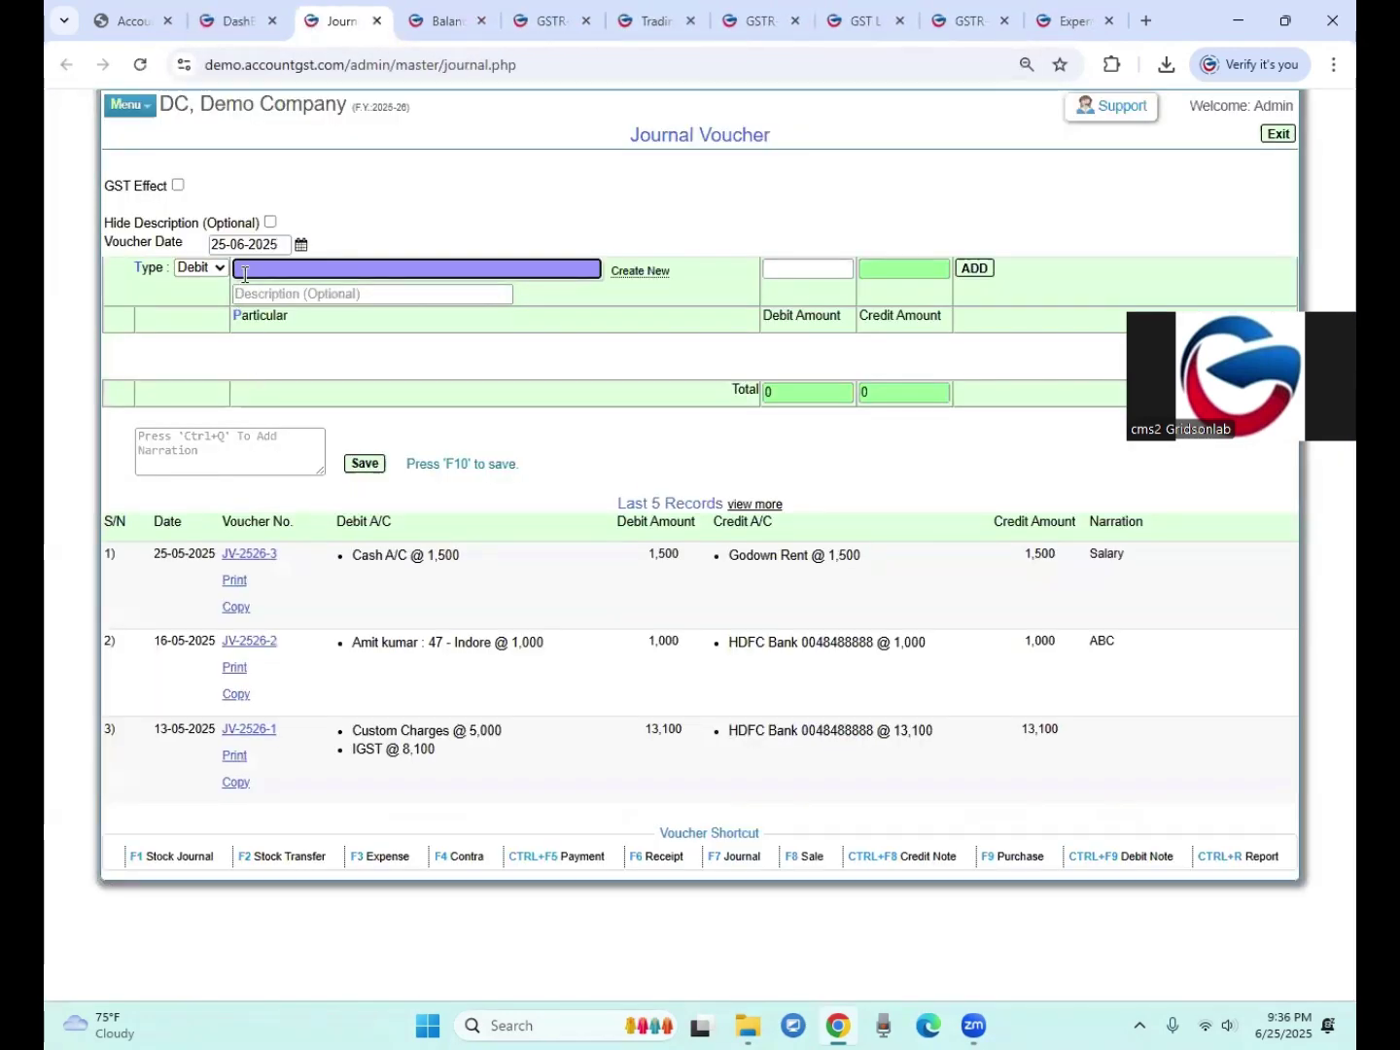
pyautogui.write('gst')
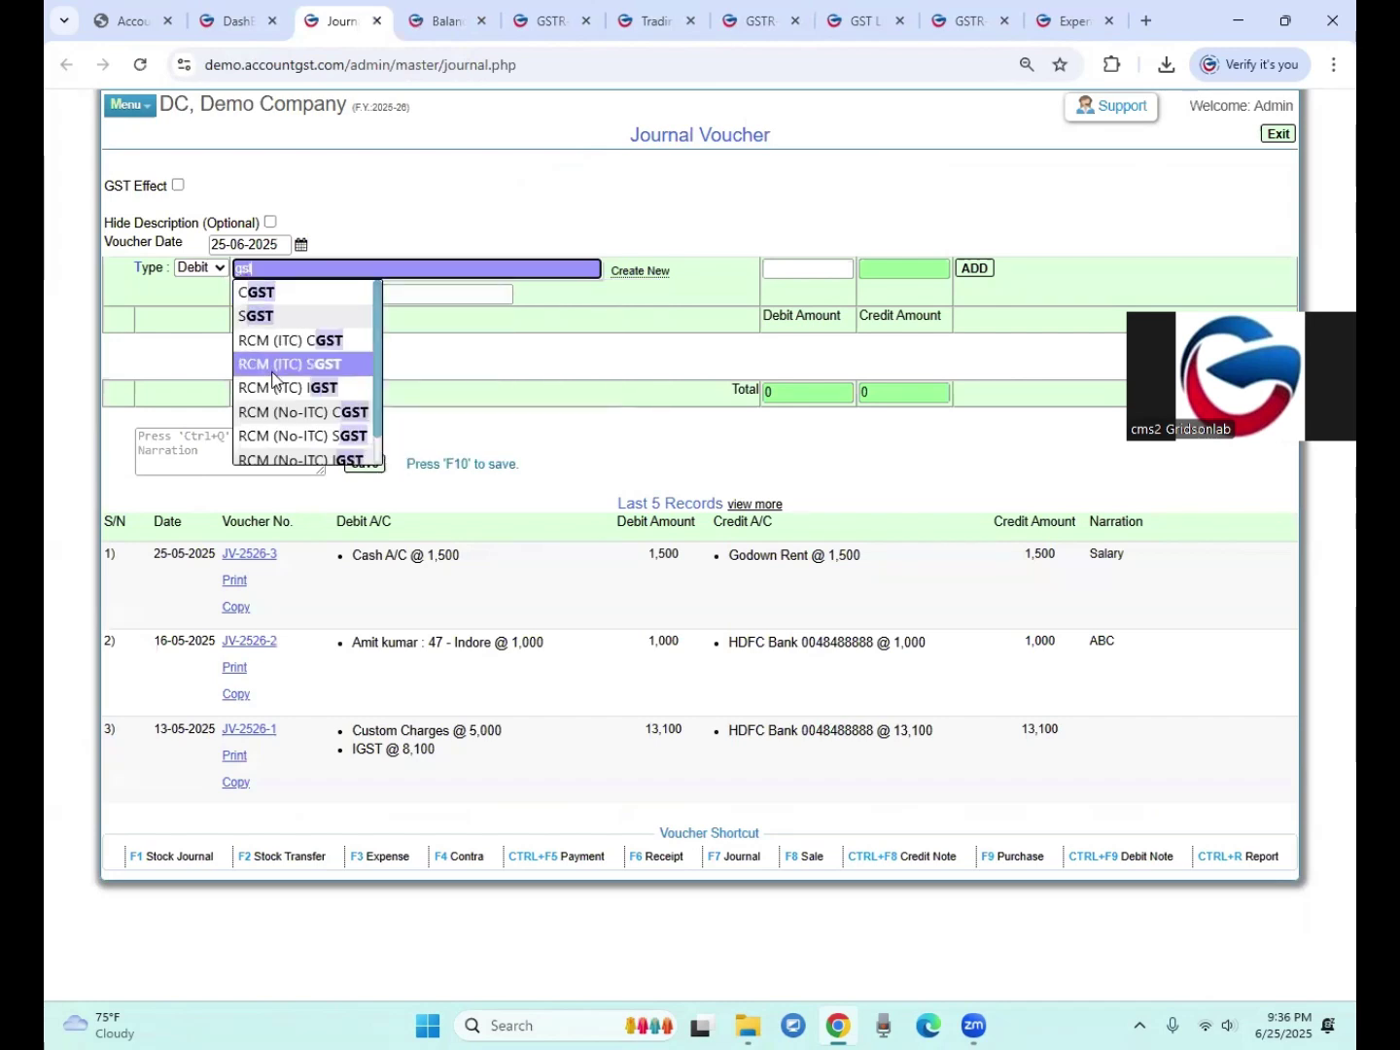
pyautogui.click(258, 294)
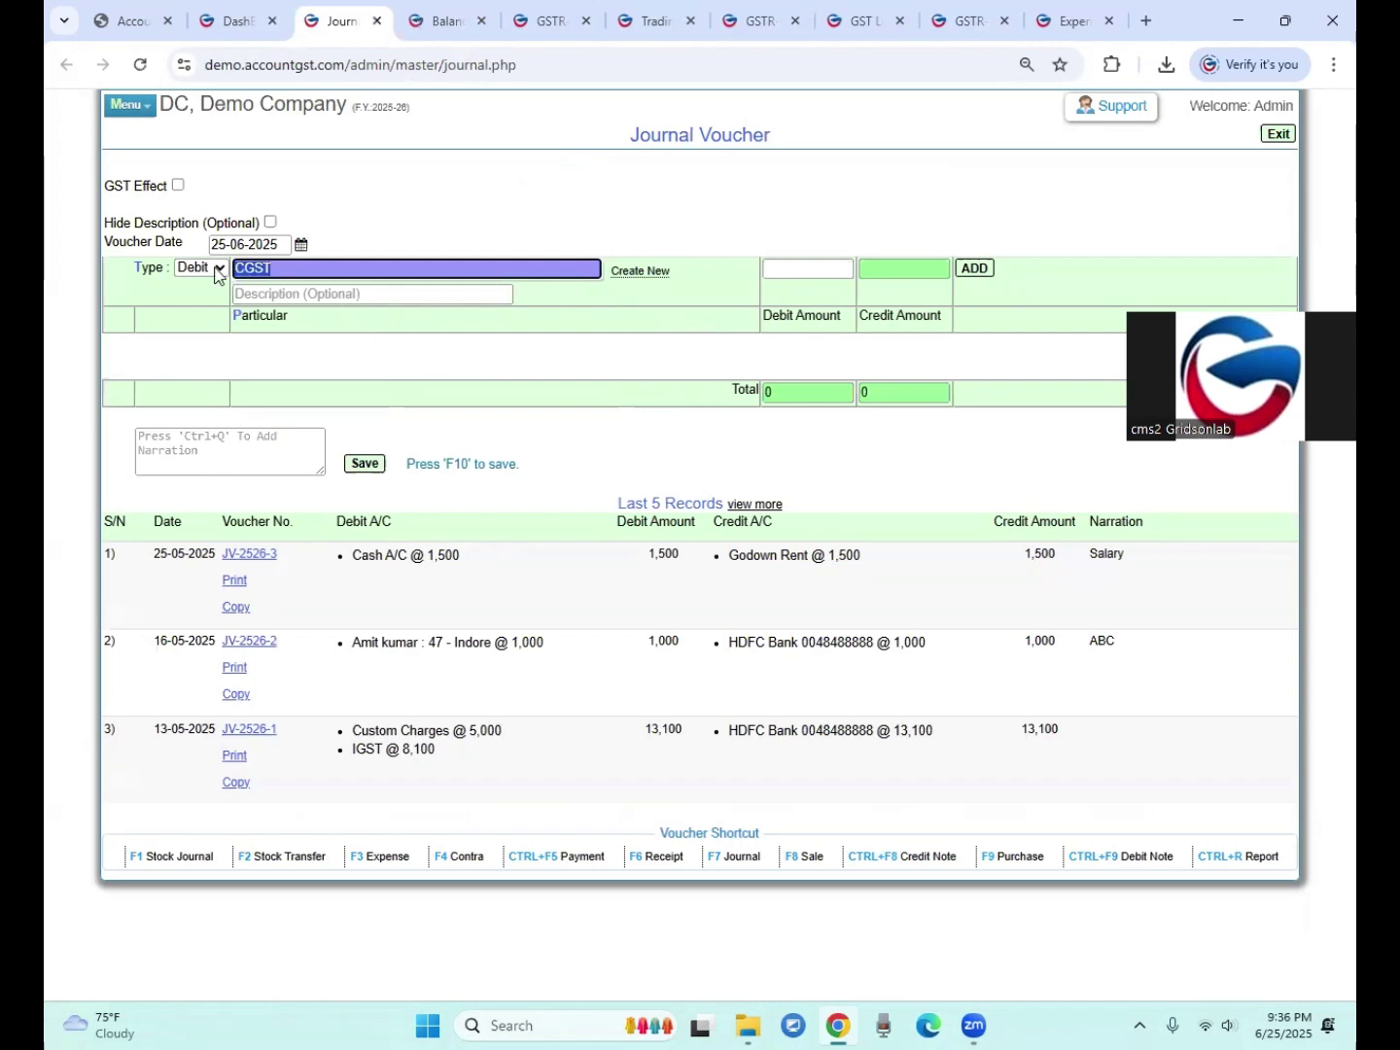
pyautogui.click(791, 270)
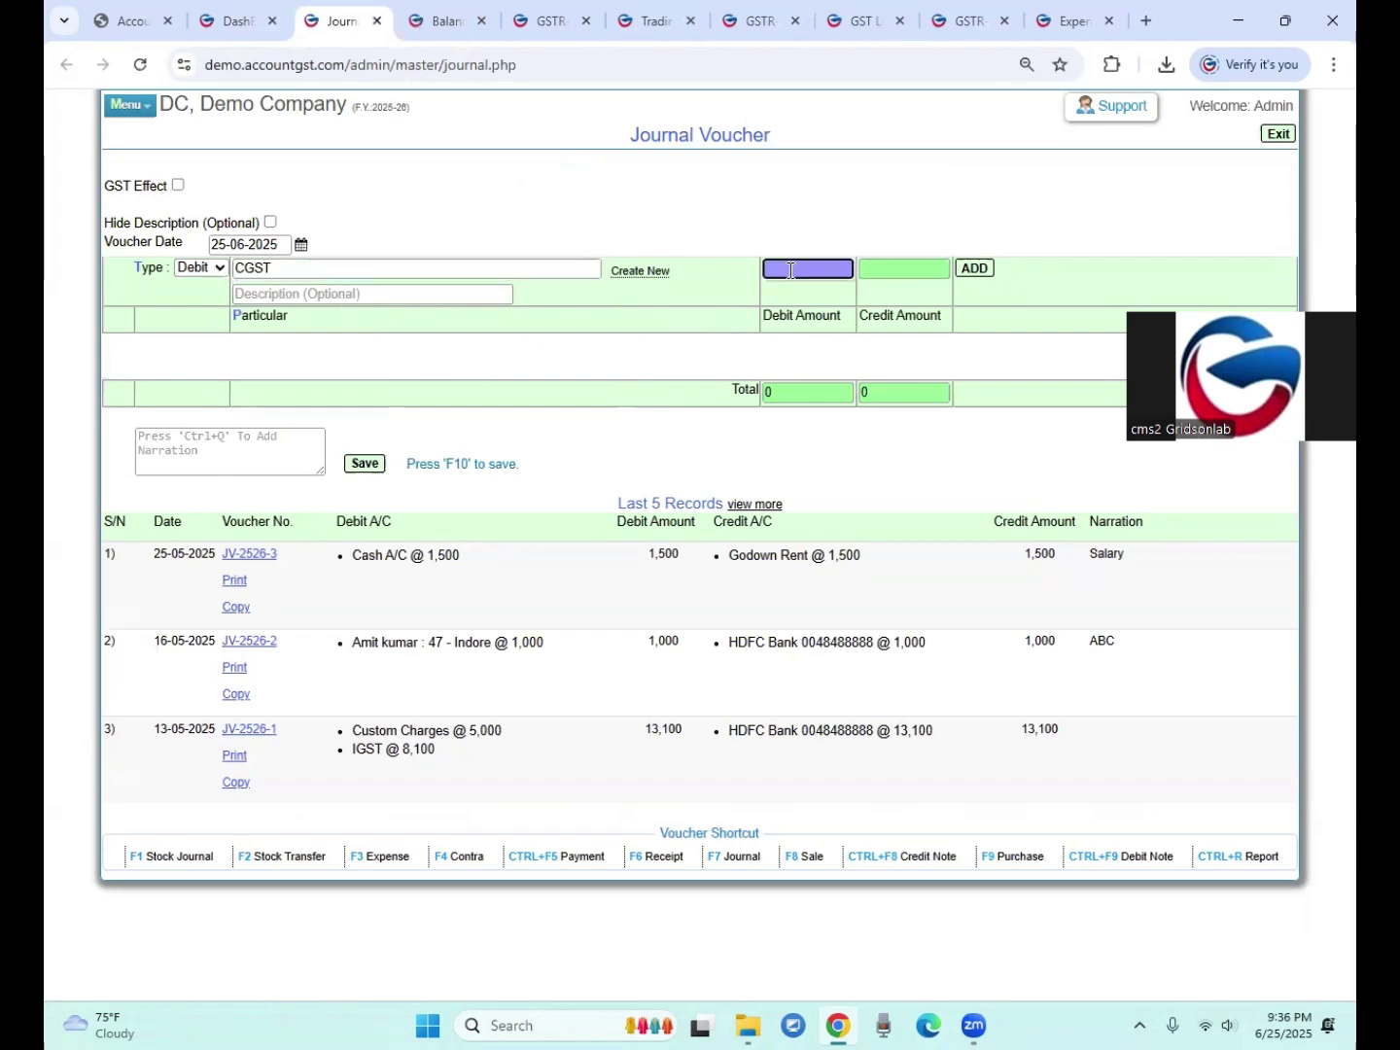
pyautogui.write('500')
pyautogui.click(975, 278)
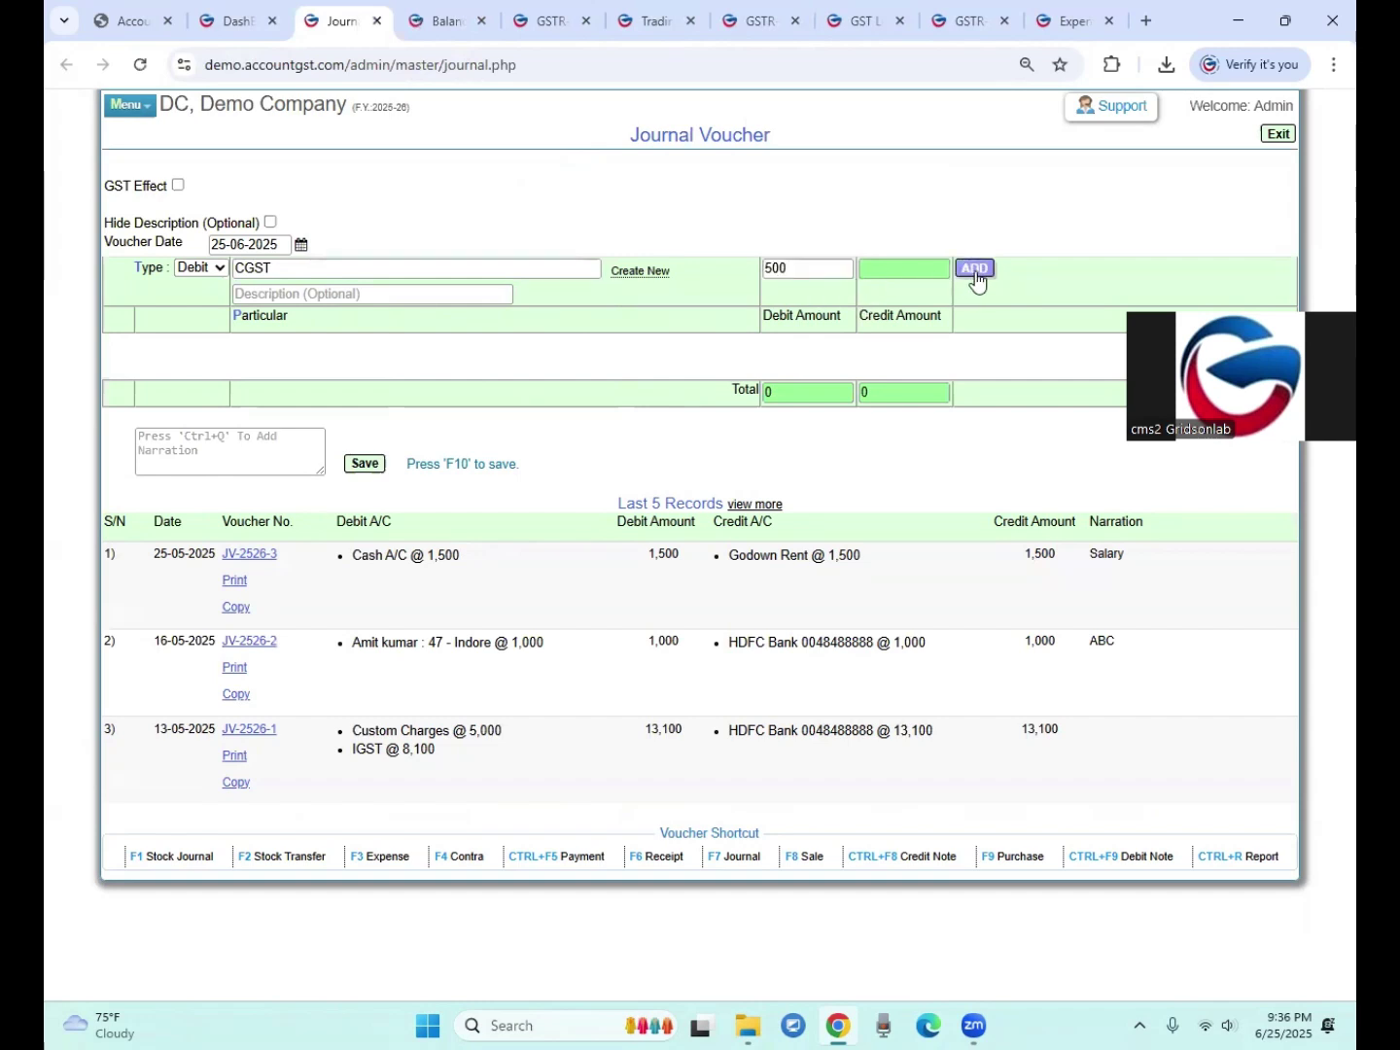
# Step: Add an SGST debit line of 500
pyautogui.click(215, 275)
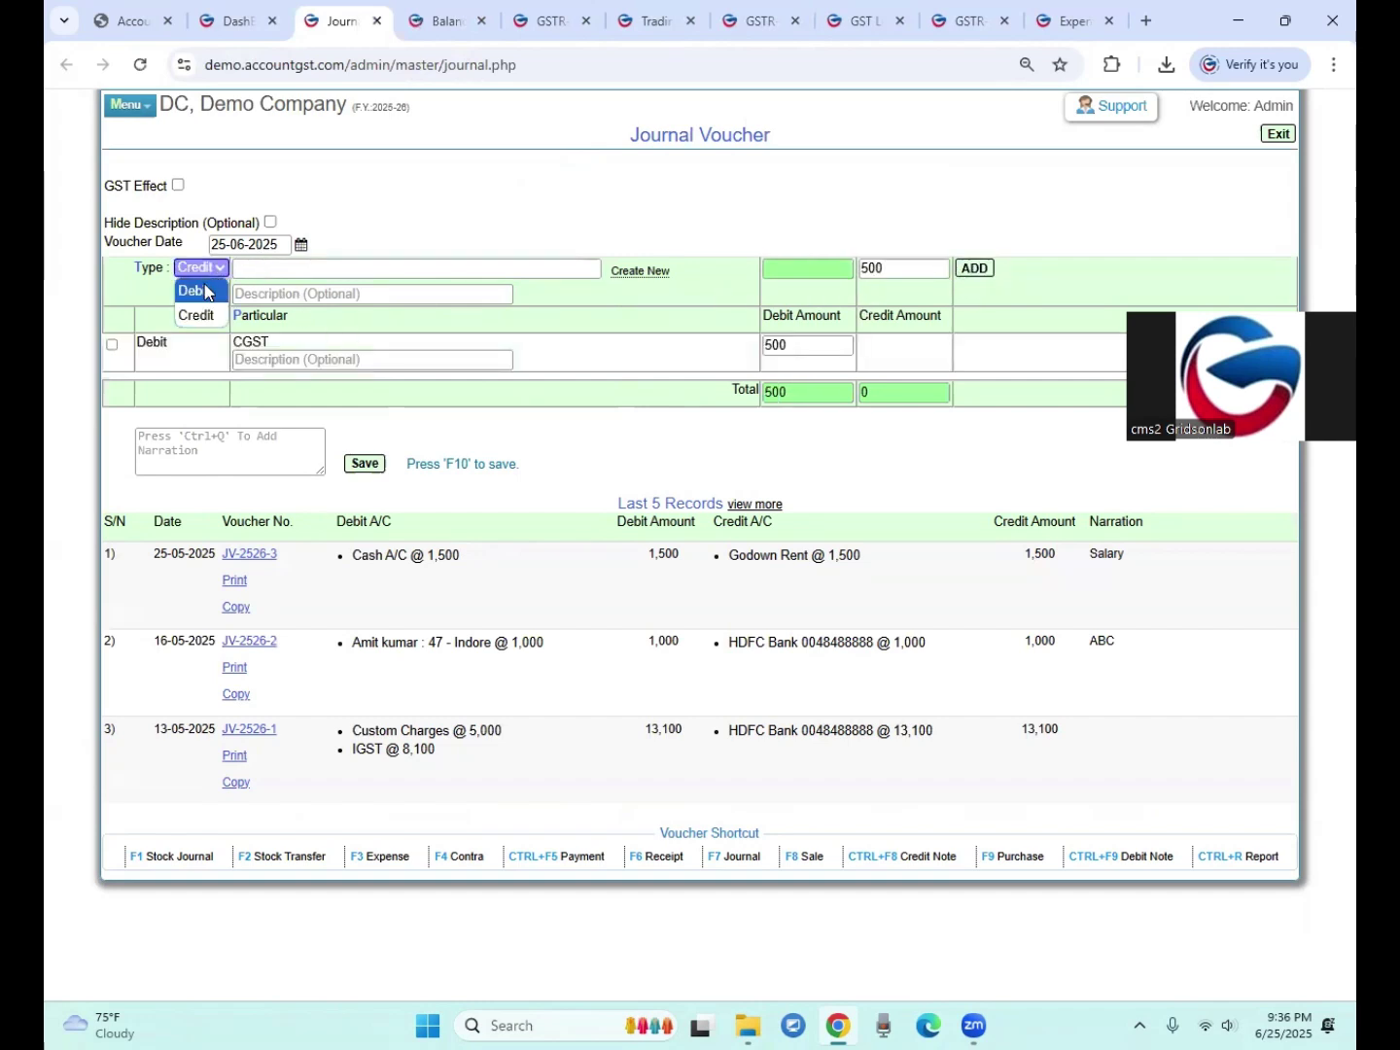
pyautogui.click(205, 291)
pyautogui.click(255, 275)
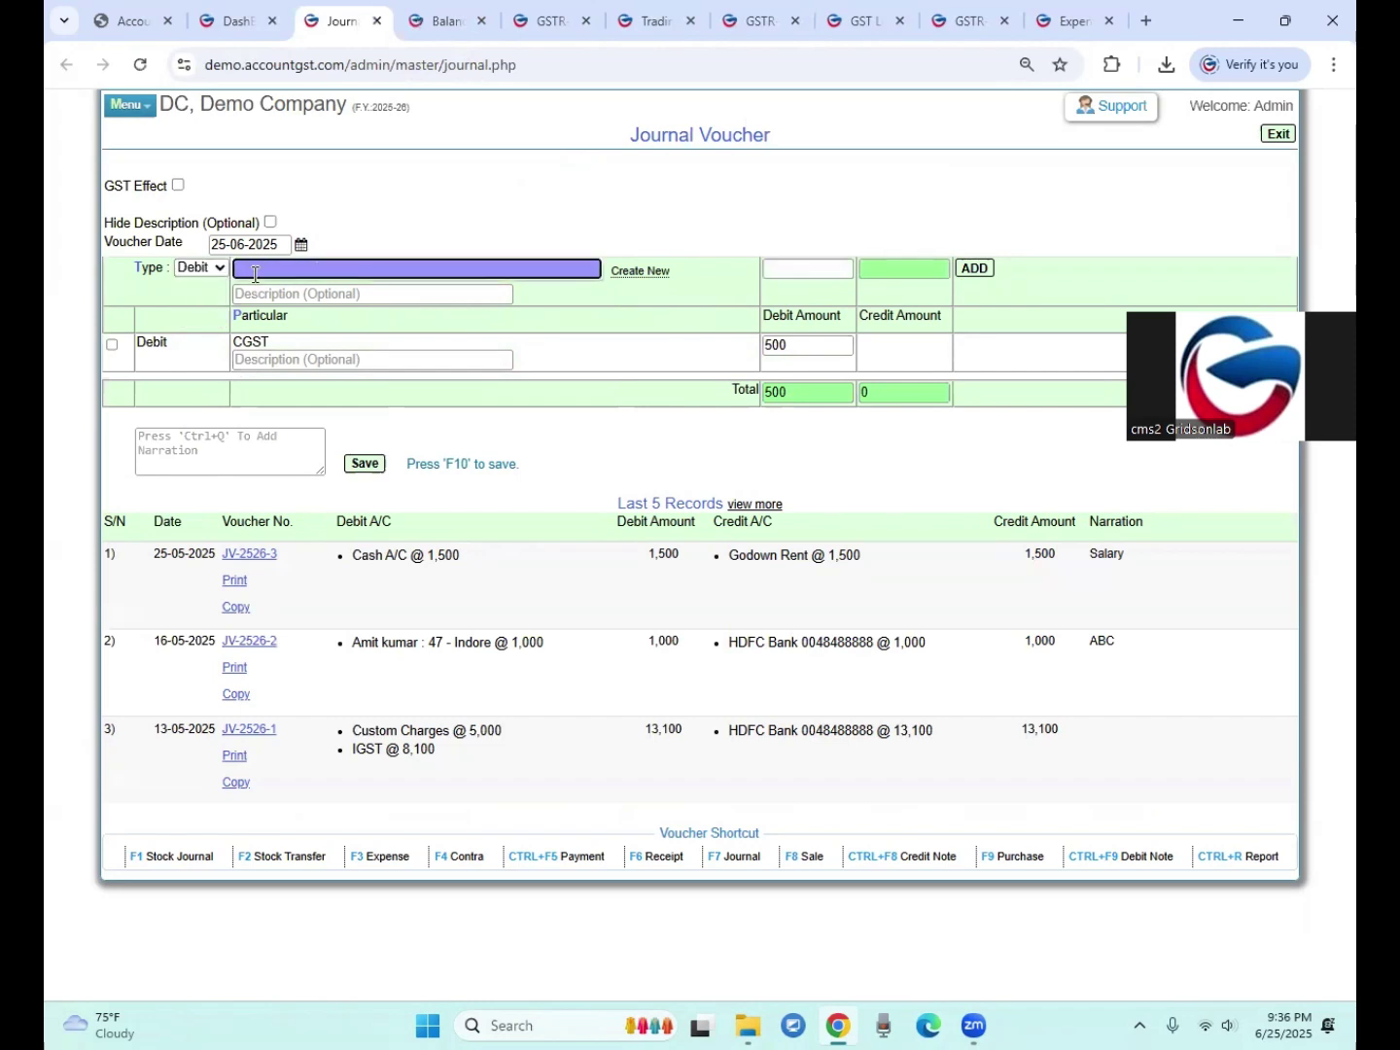
pyautogui.write('sgst')
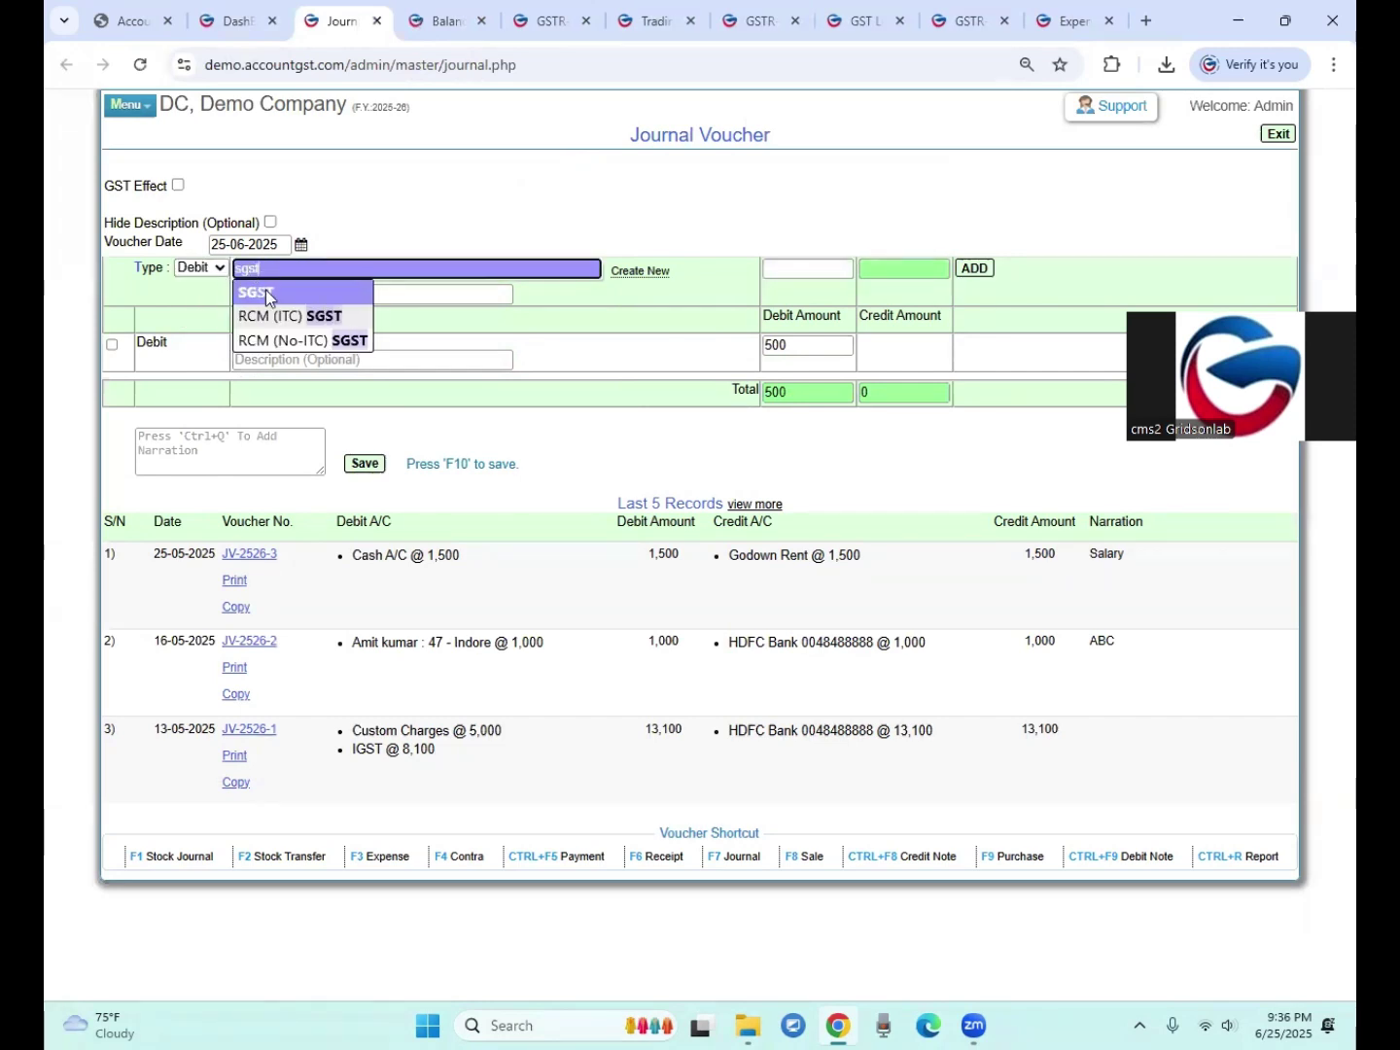
pyautogui.click(261, 295)
pyautogui.press('Tab')
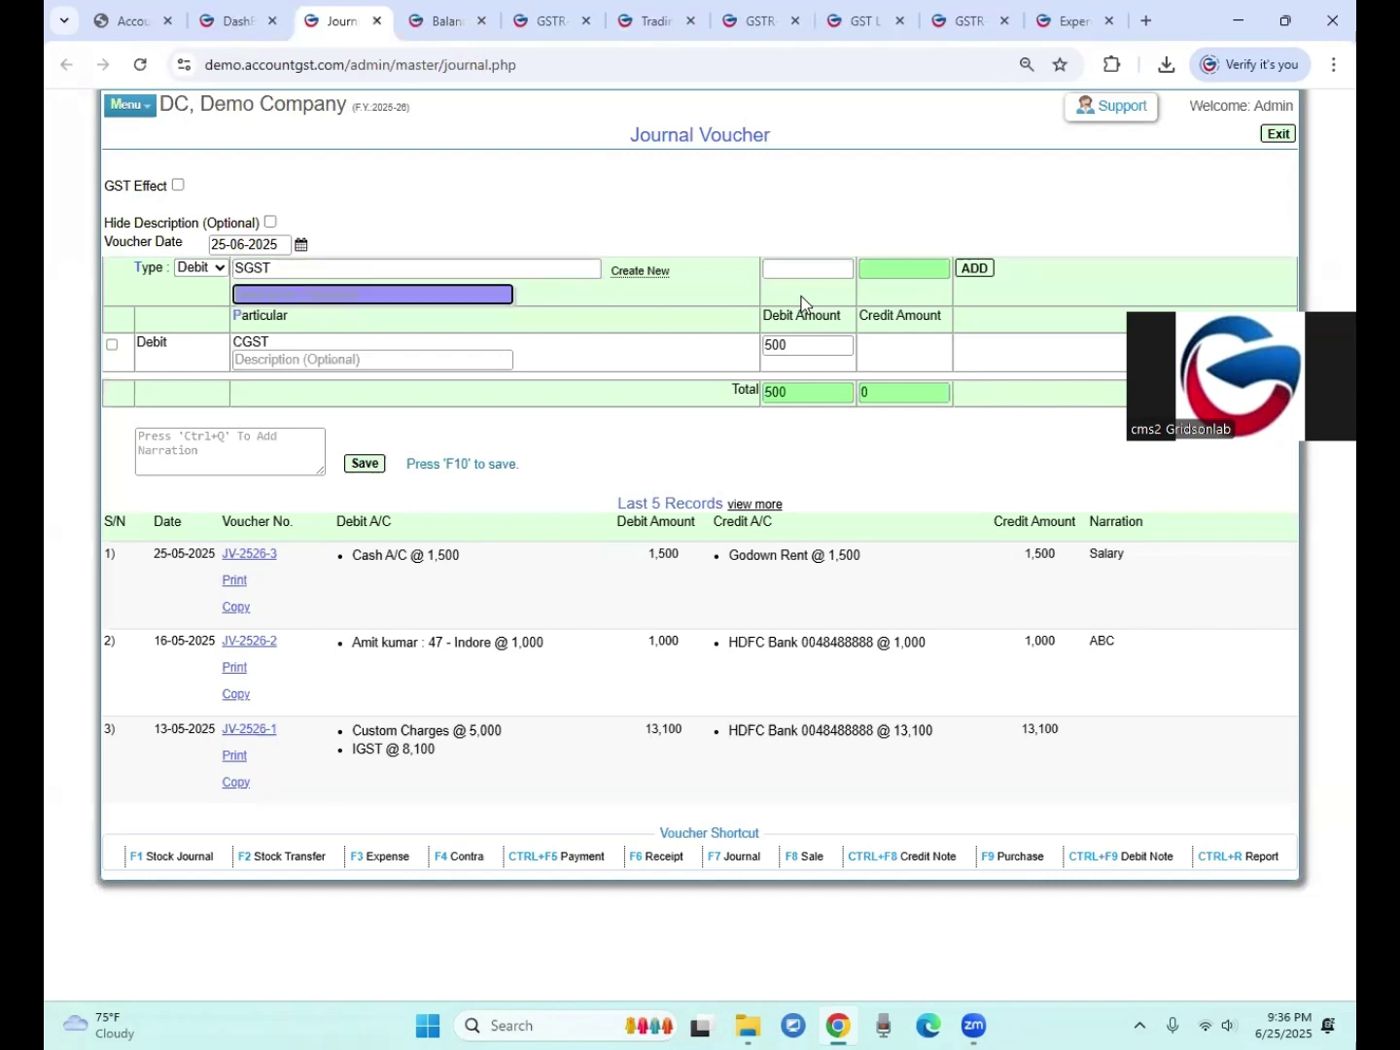
pyautogui.press('Tab')
pyautogui.write('500')
pyautogui.press('Tab')
pyautogui.press('Return')
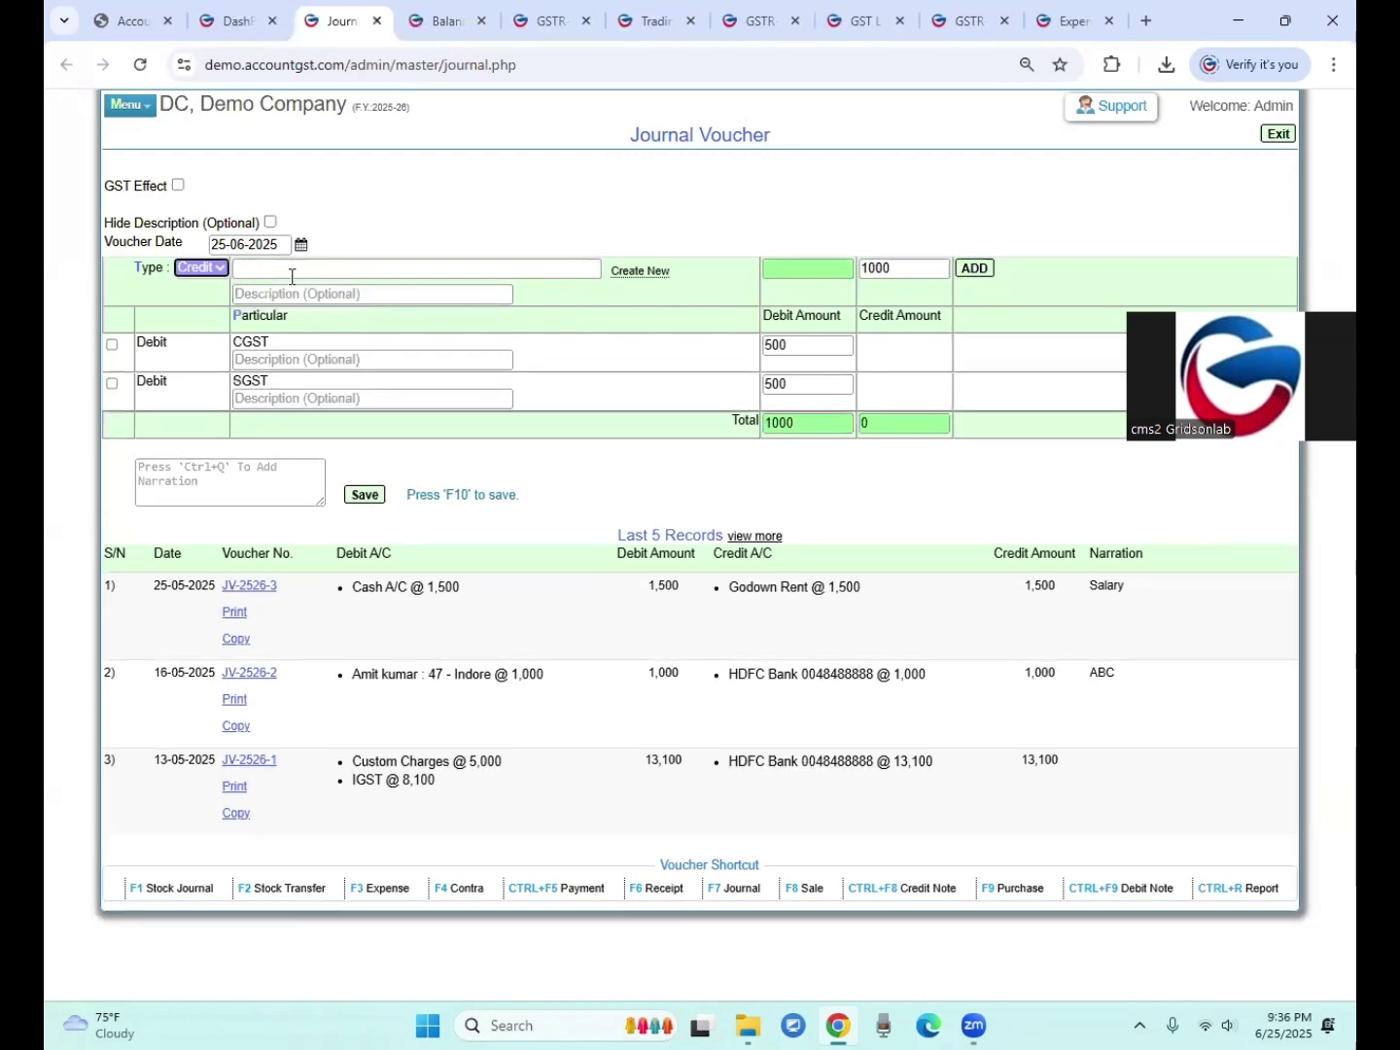
# Step: Add an RCM (ITC) CGST credit line of 500
pyautogui.click(244, 269)
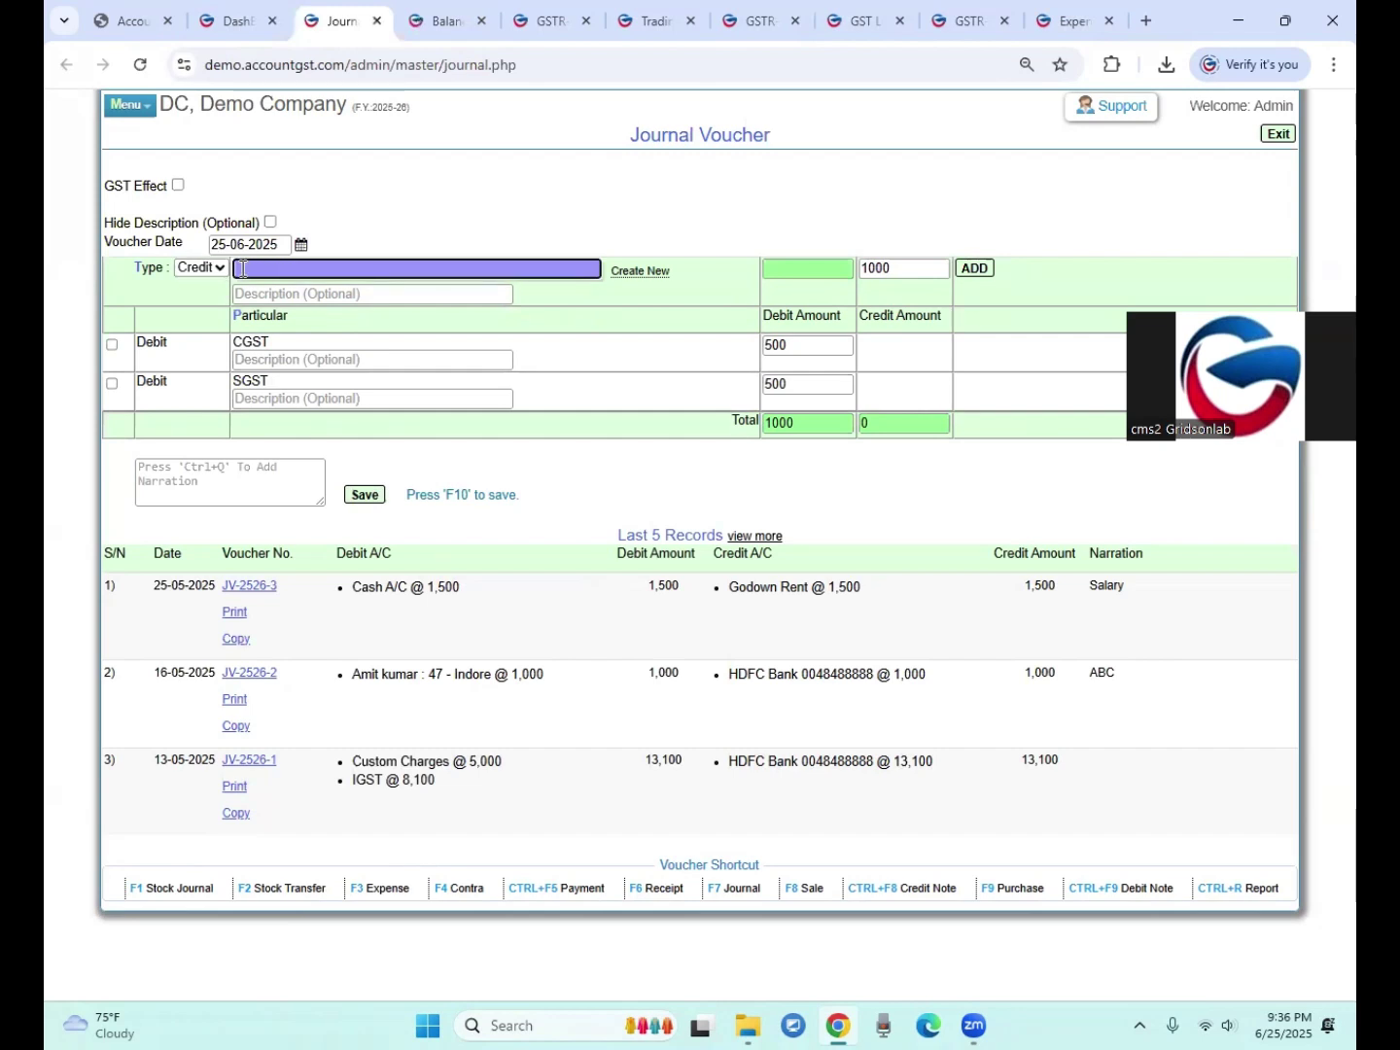
pyautogui.write('itc')
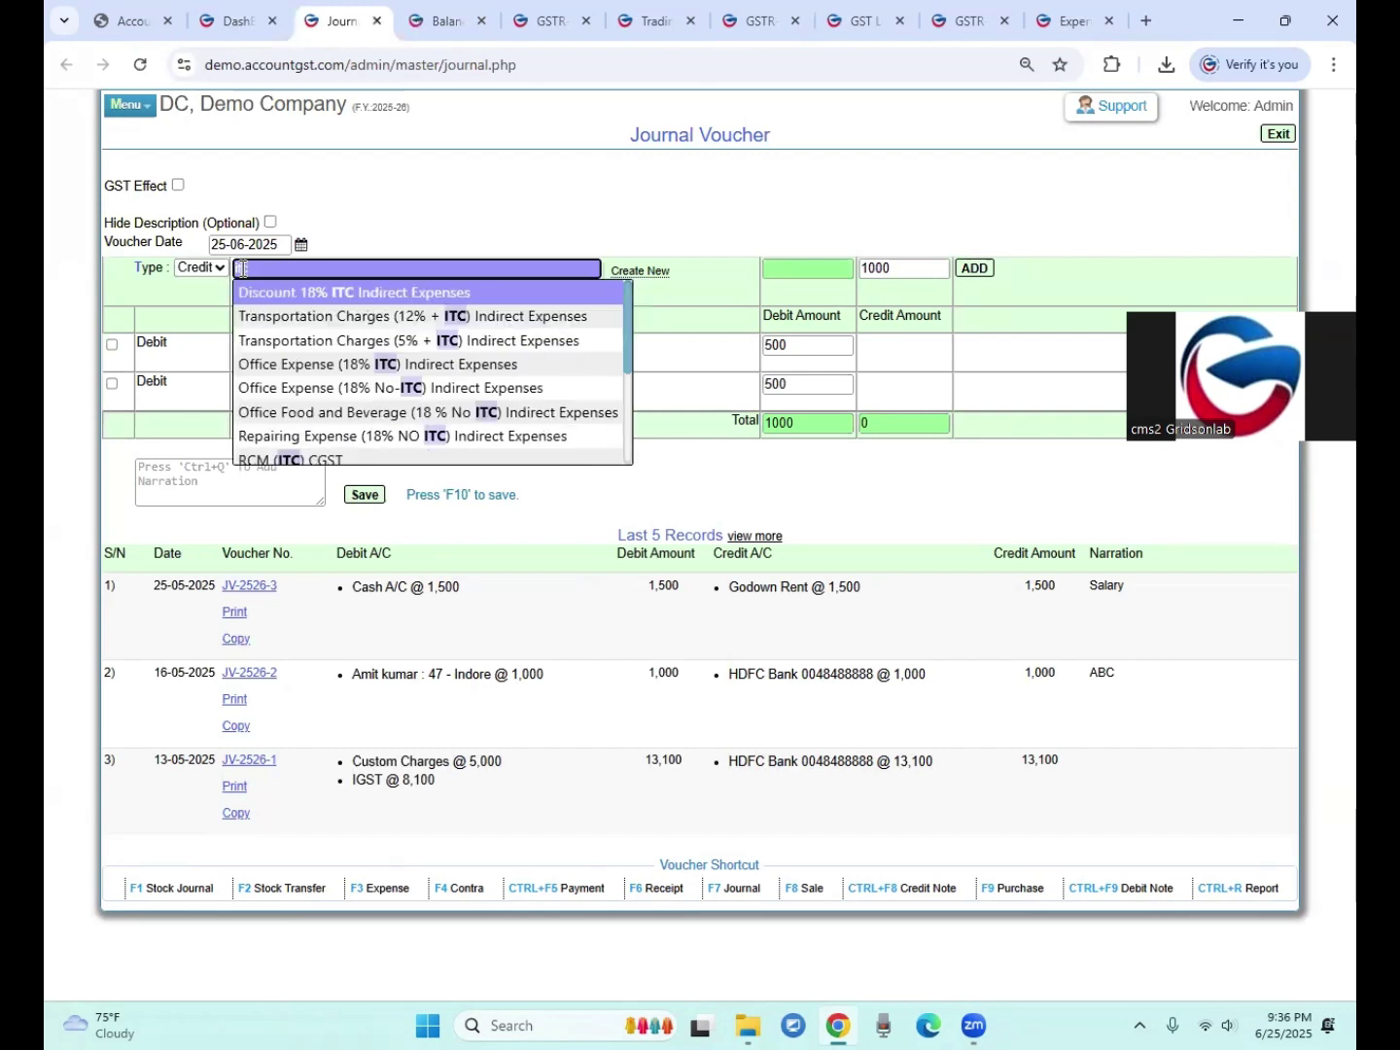
pyautogui.press('BackSpace')
pyautogui.press('BackSpace')
pyautogui.press('BackSpace')
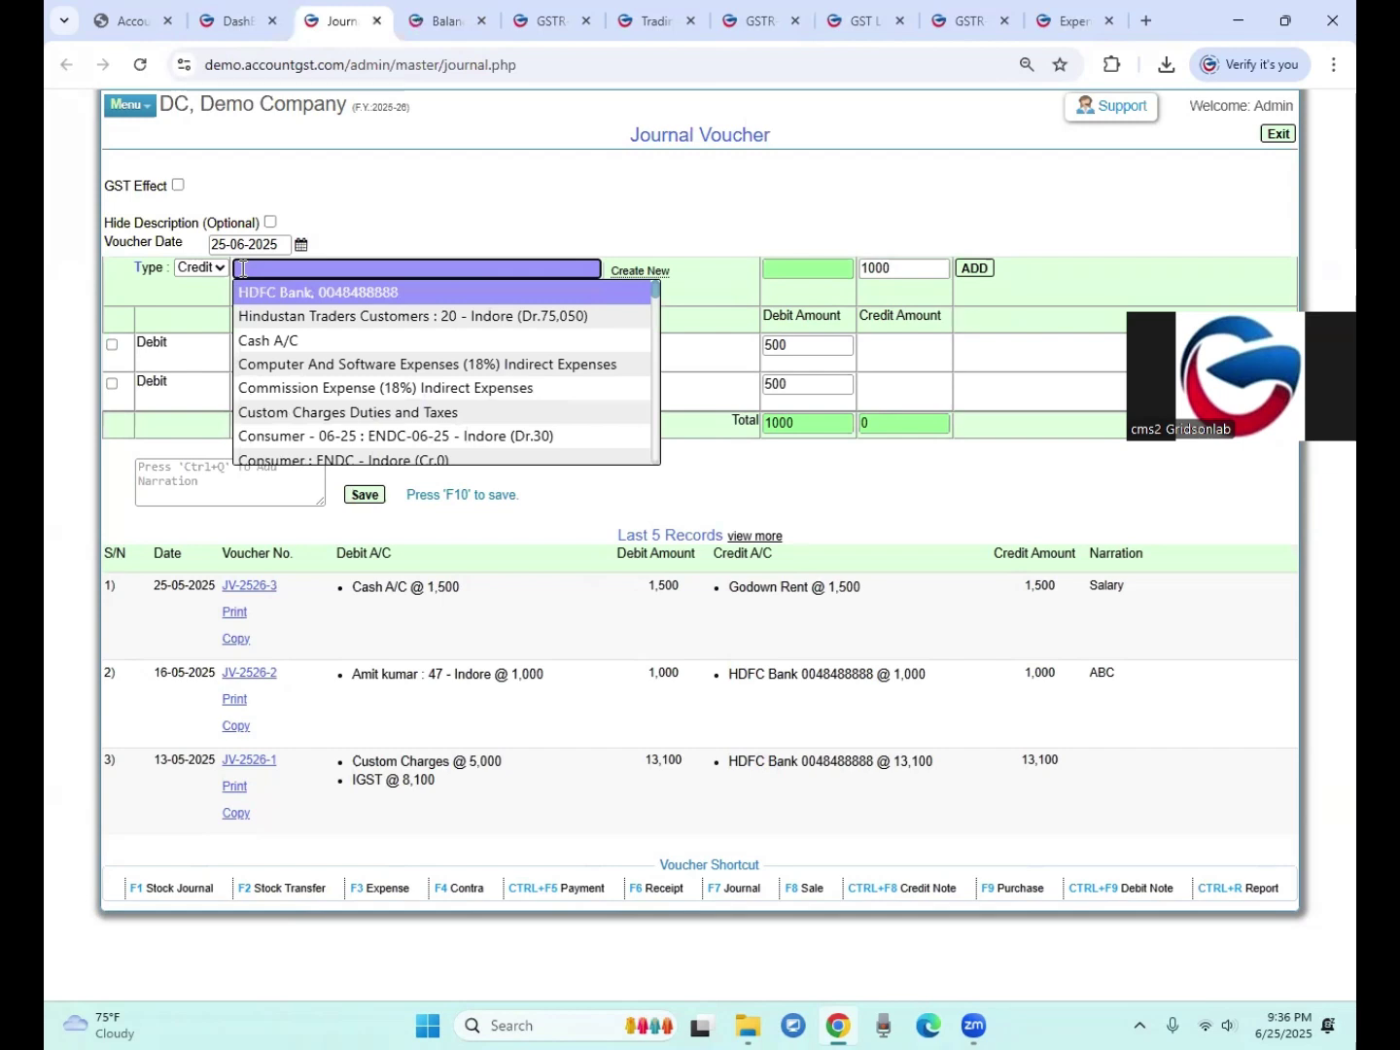
pyautogui.write('rcm')
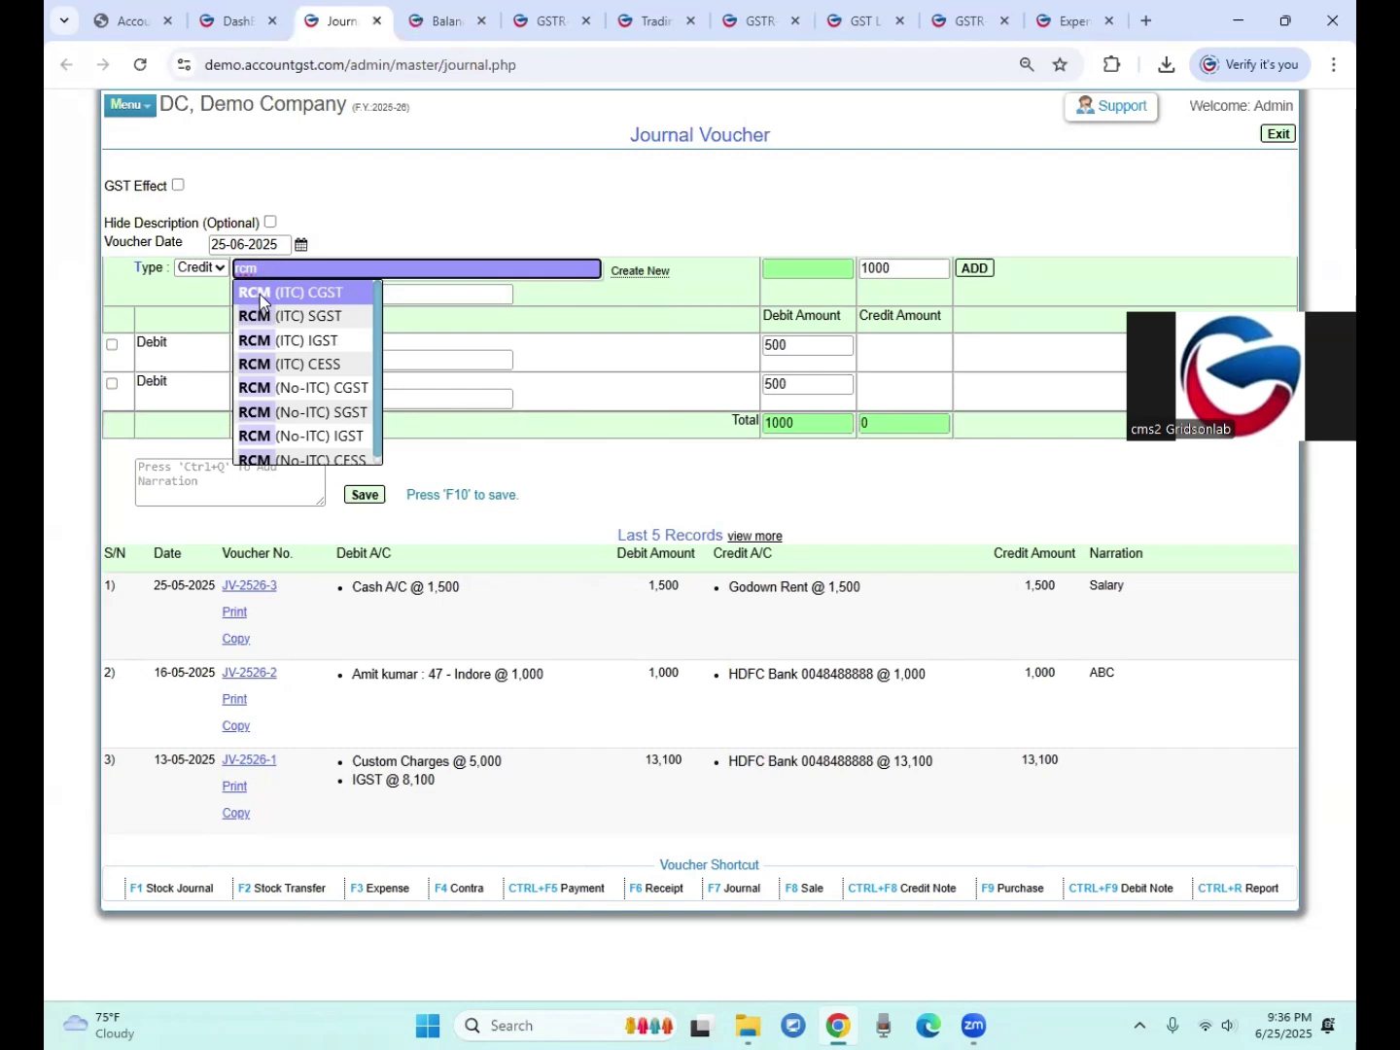
pyautogui.click(259, 296)
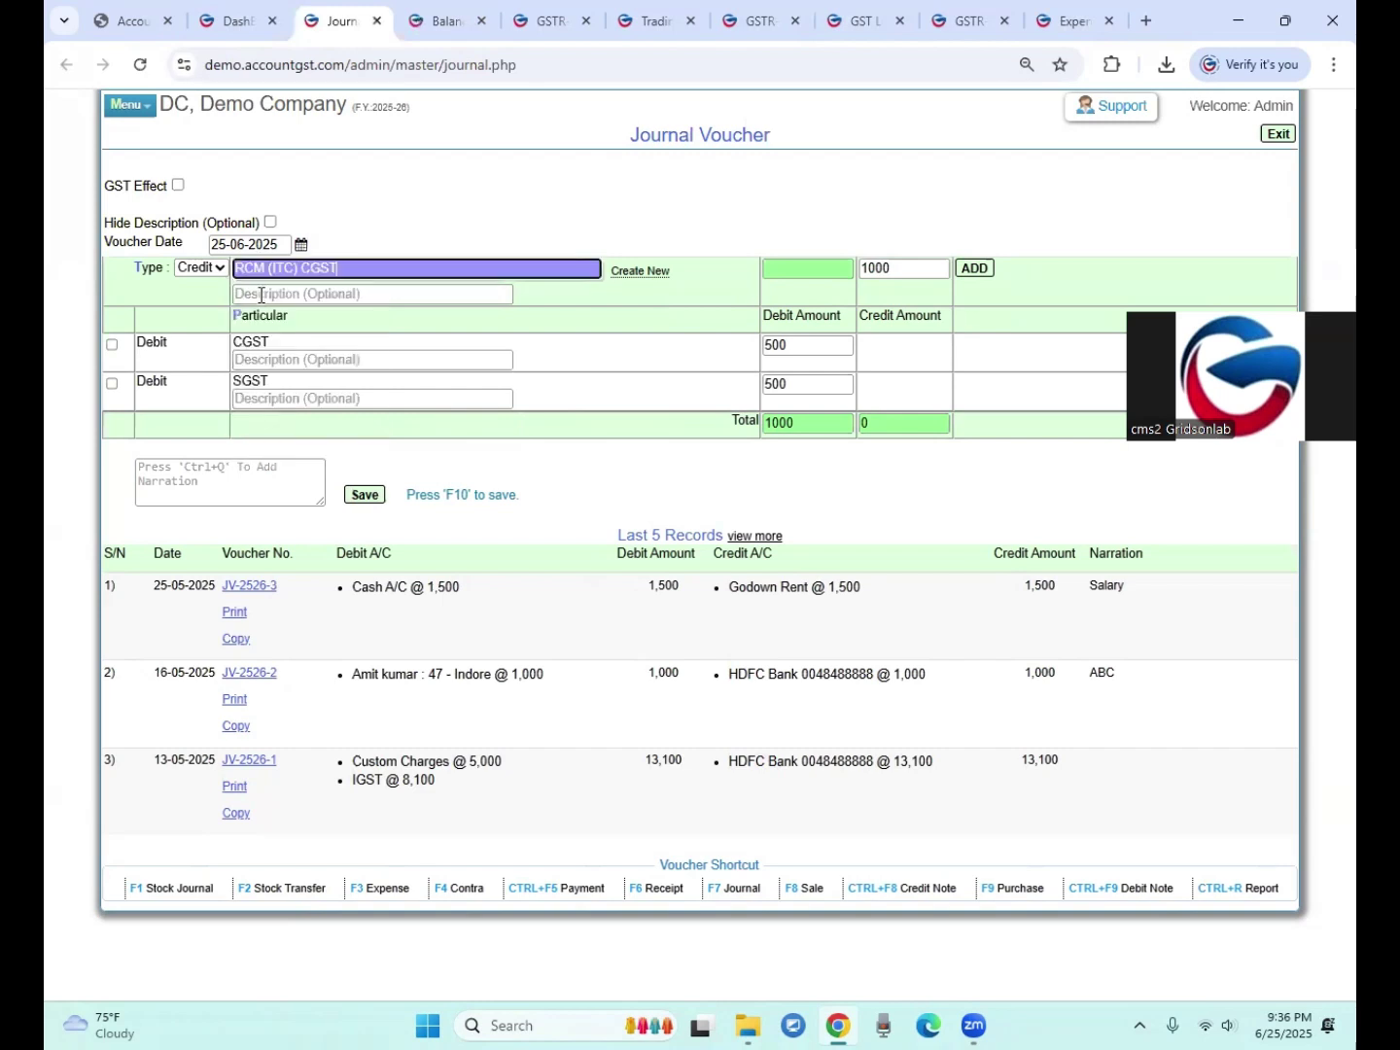
pyautogui.click(931, 267)
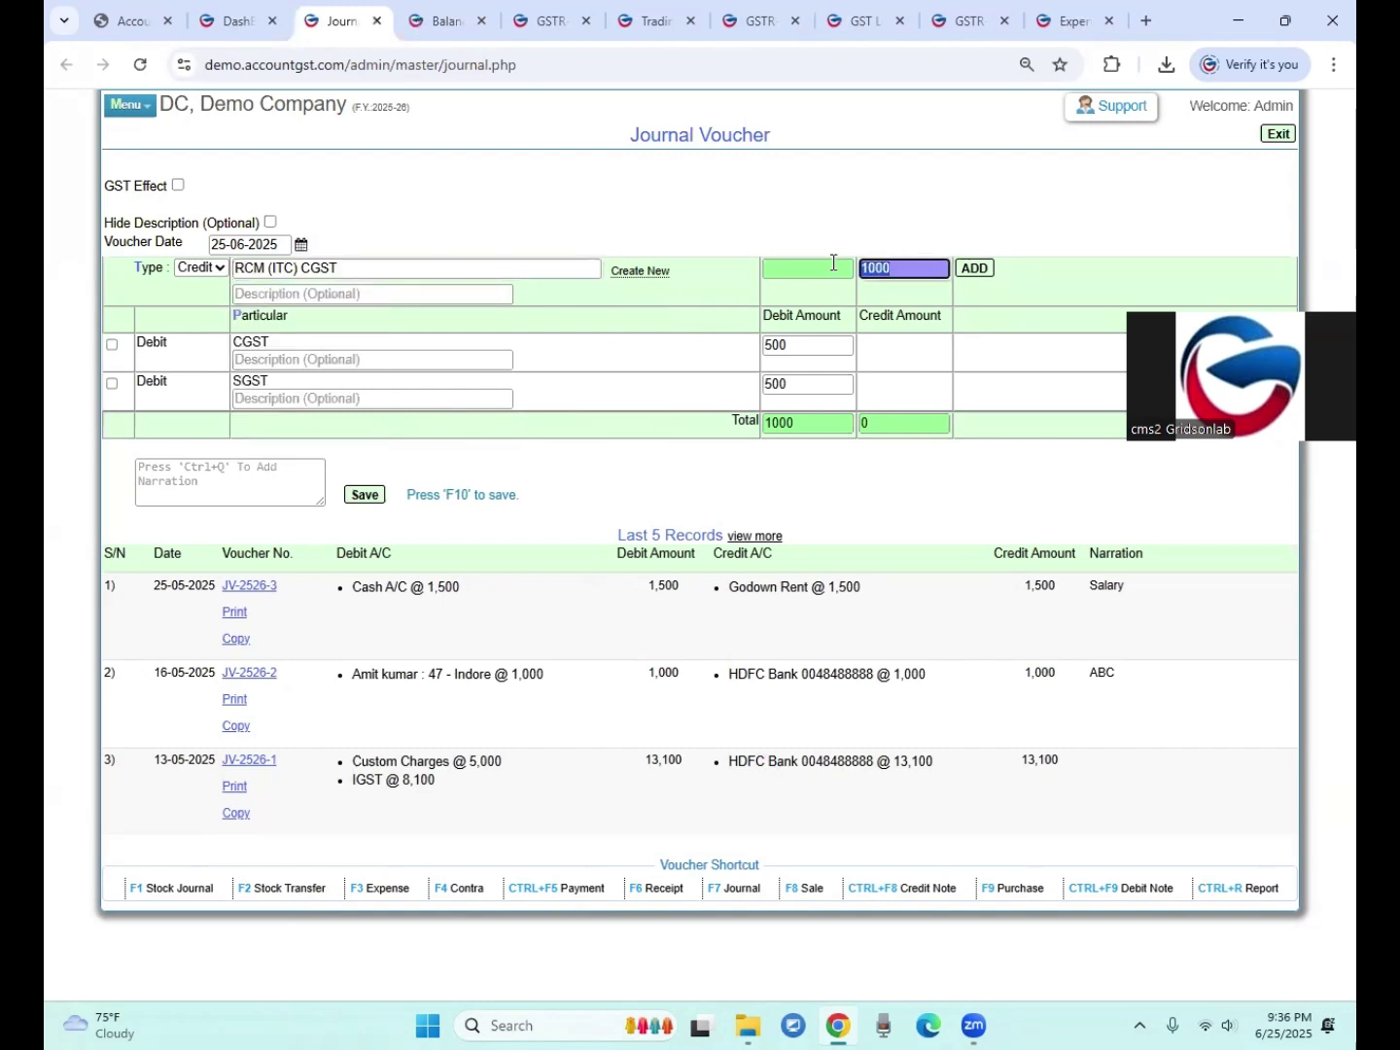
pyautogui.press('BackSpace')
pyautogui.write('500')
pyautogui.click(974, 268)
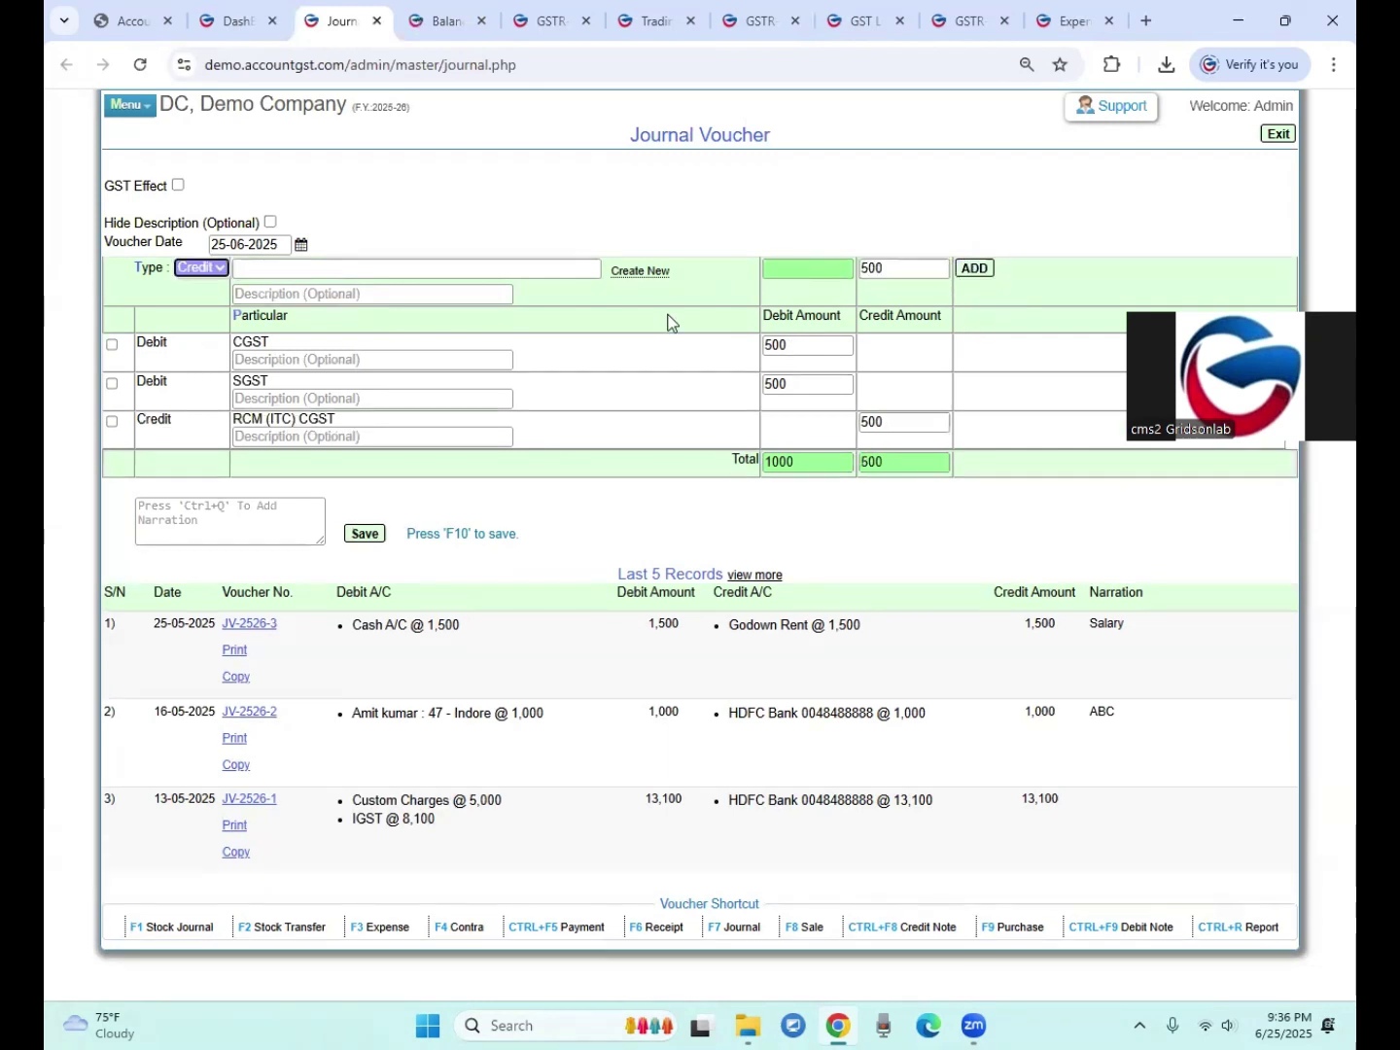
# Step: Change the CGST and SGST debits and the RCM (ITC) CGST credit to 450 each
pyautogui.click(806, 345)
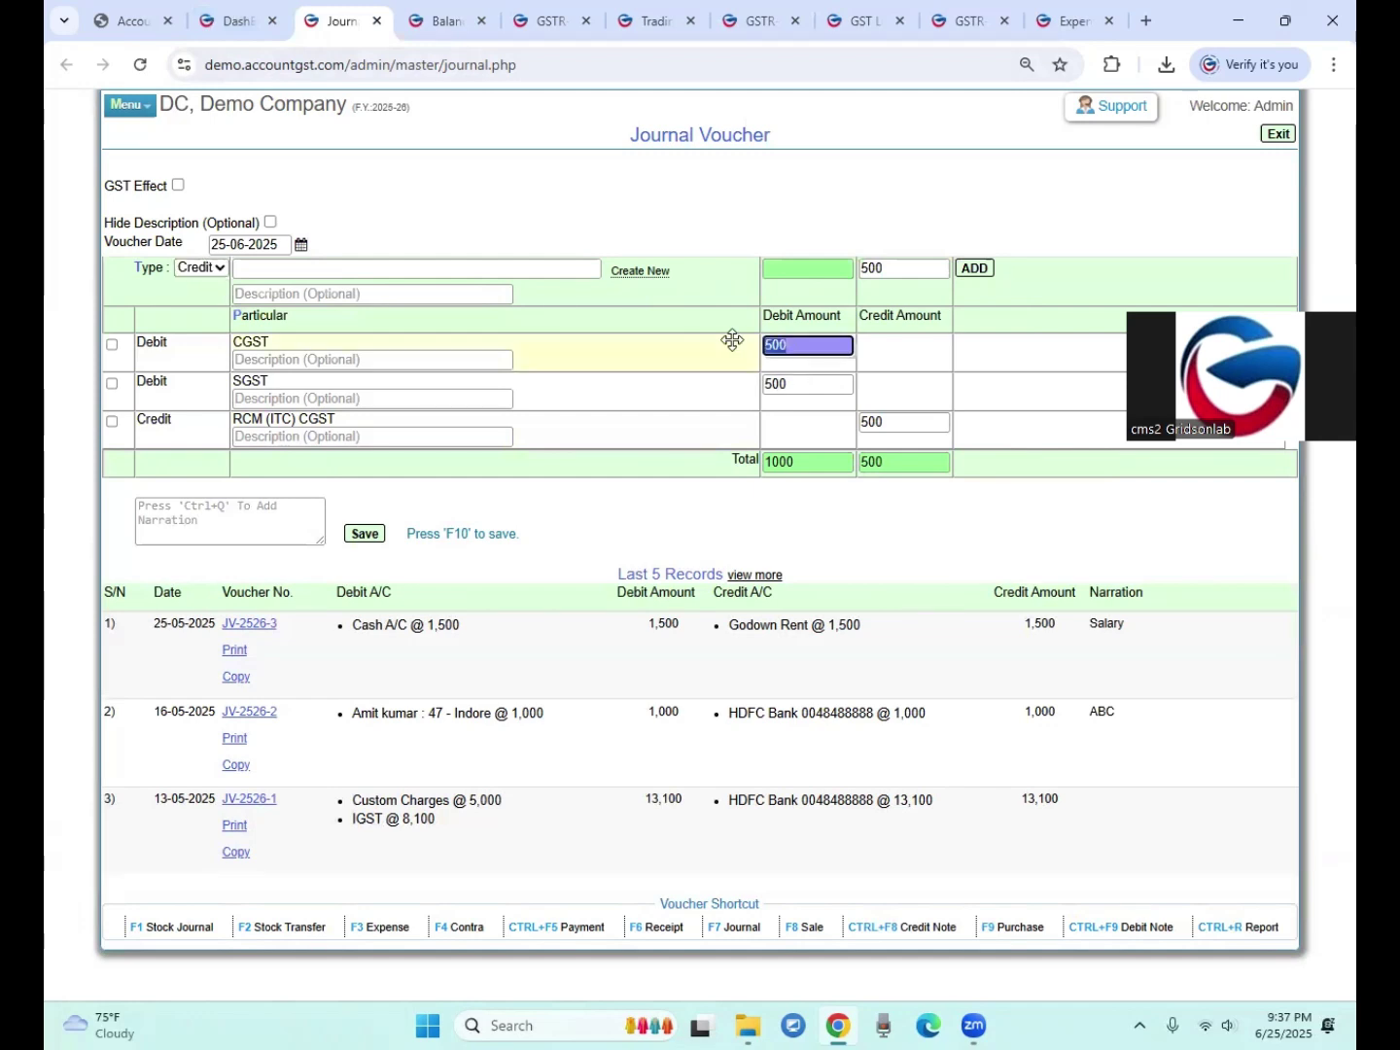
pyautogui.write('450')
pyautogui.click(788, 393)
pyautogui.write('450')
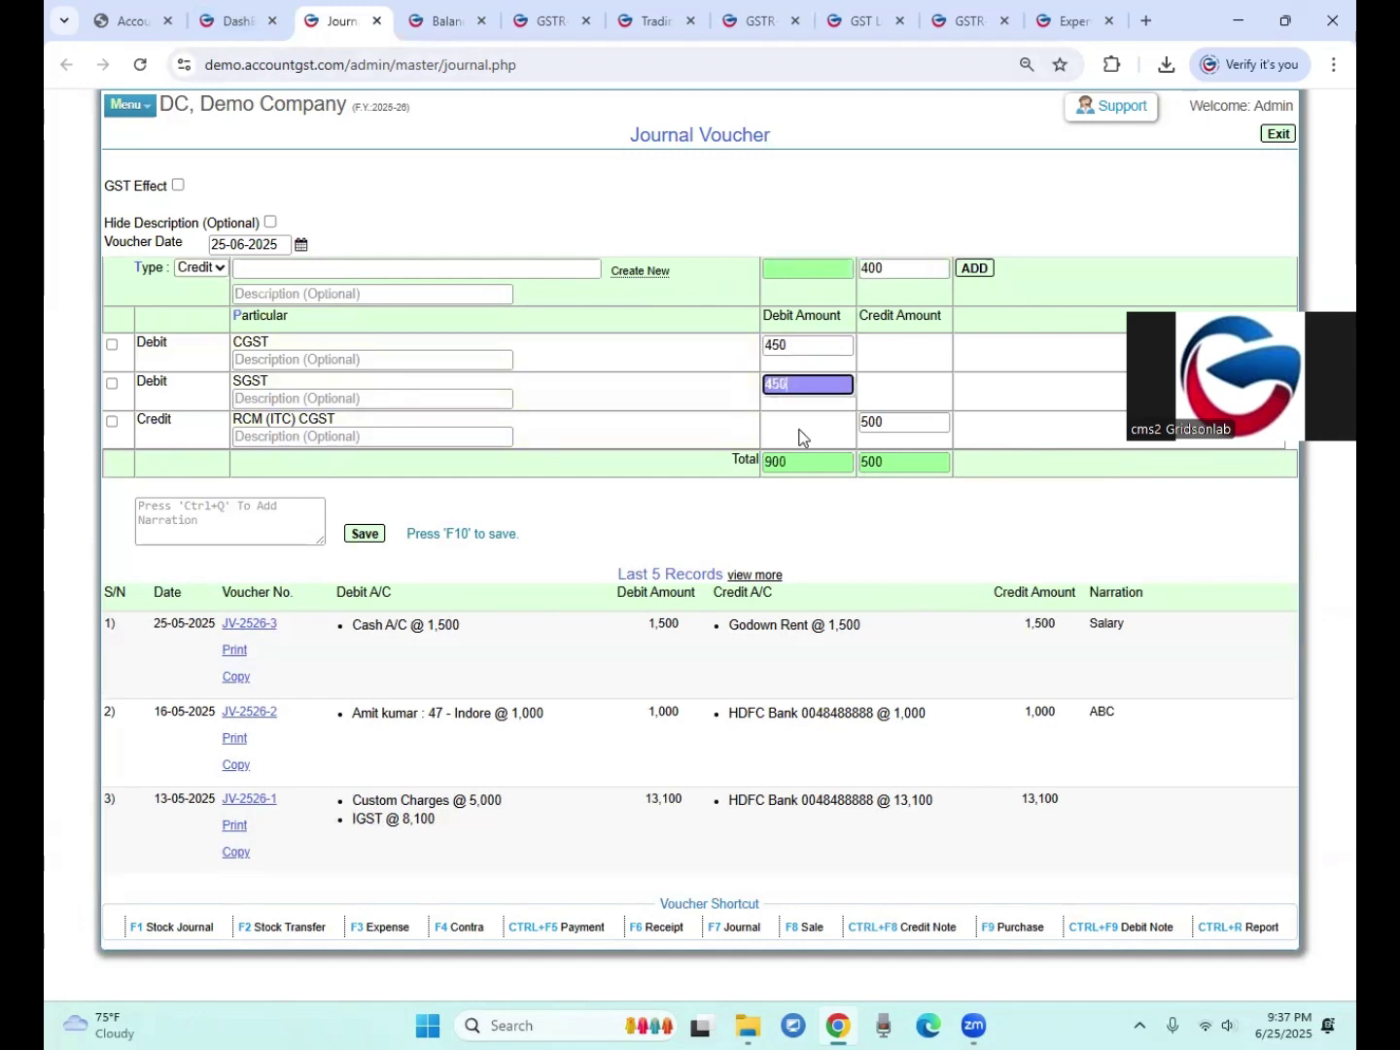
pyautogui.click(879, 423)
pyautogui.write('450')
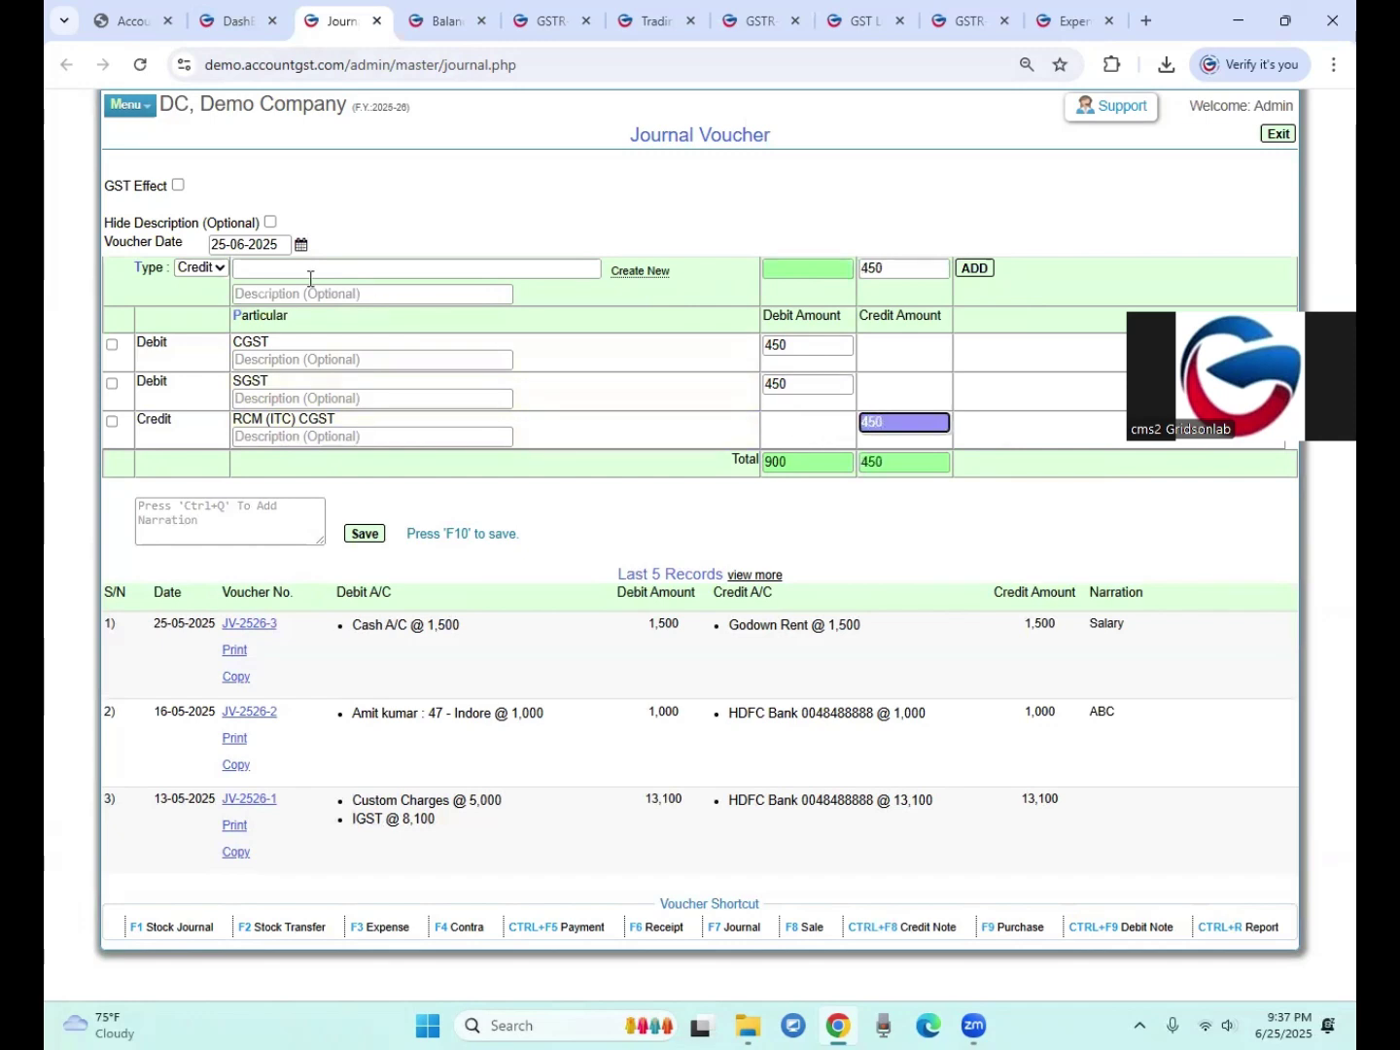
# Step: Add an RCM (ITC) SGST credit line of 450
pyautogui.click(310, 276)
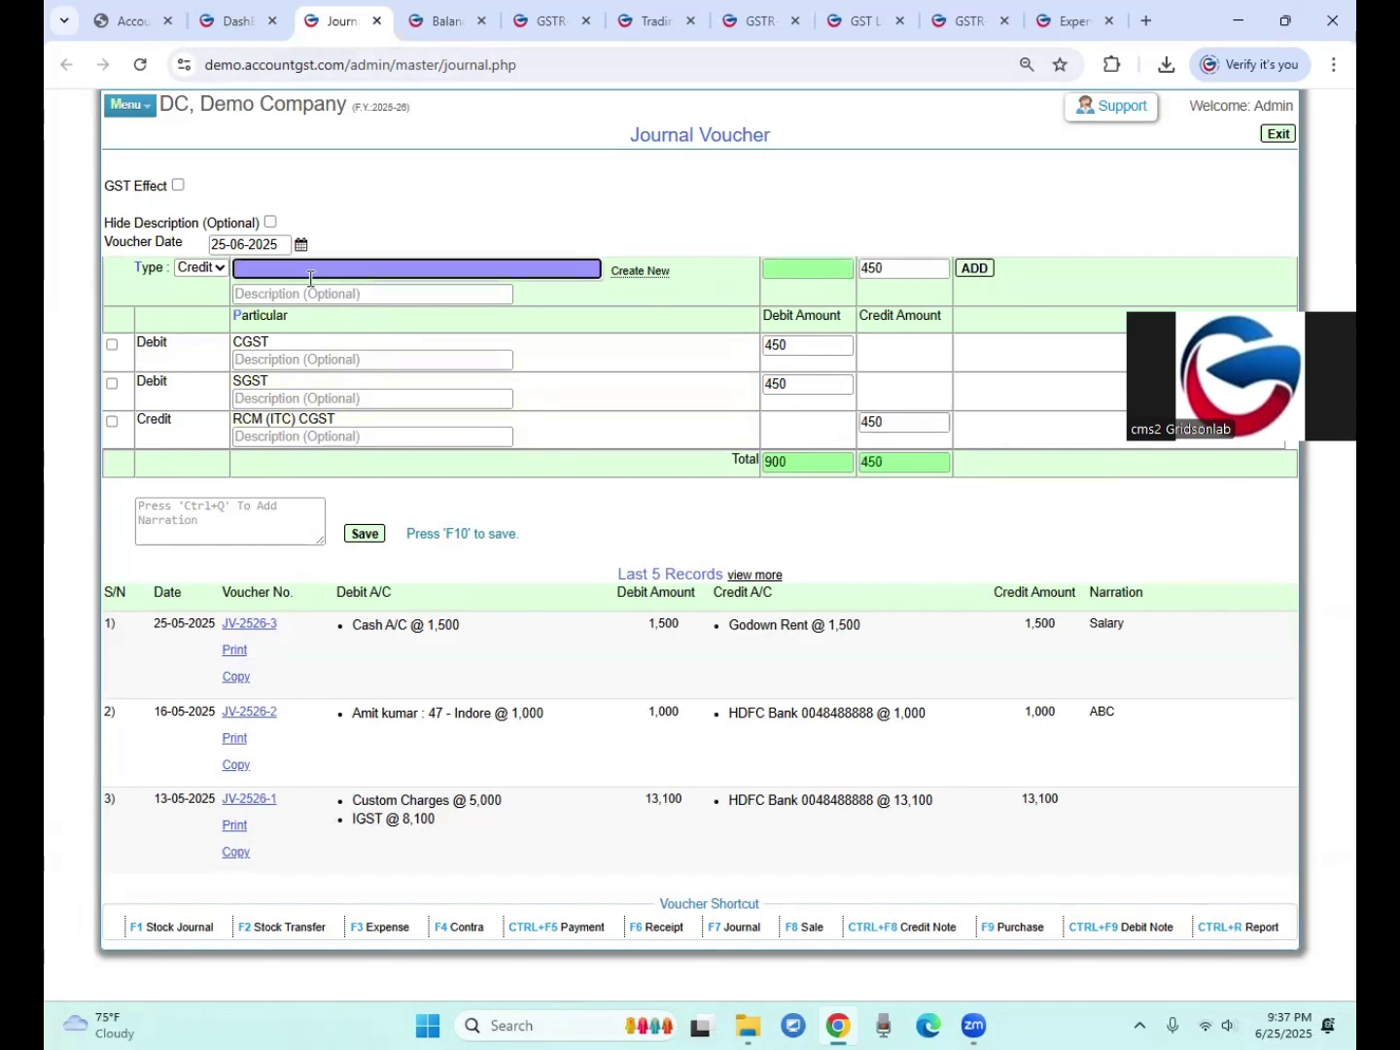
pyautogui.write('rcm')
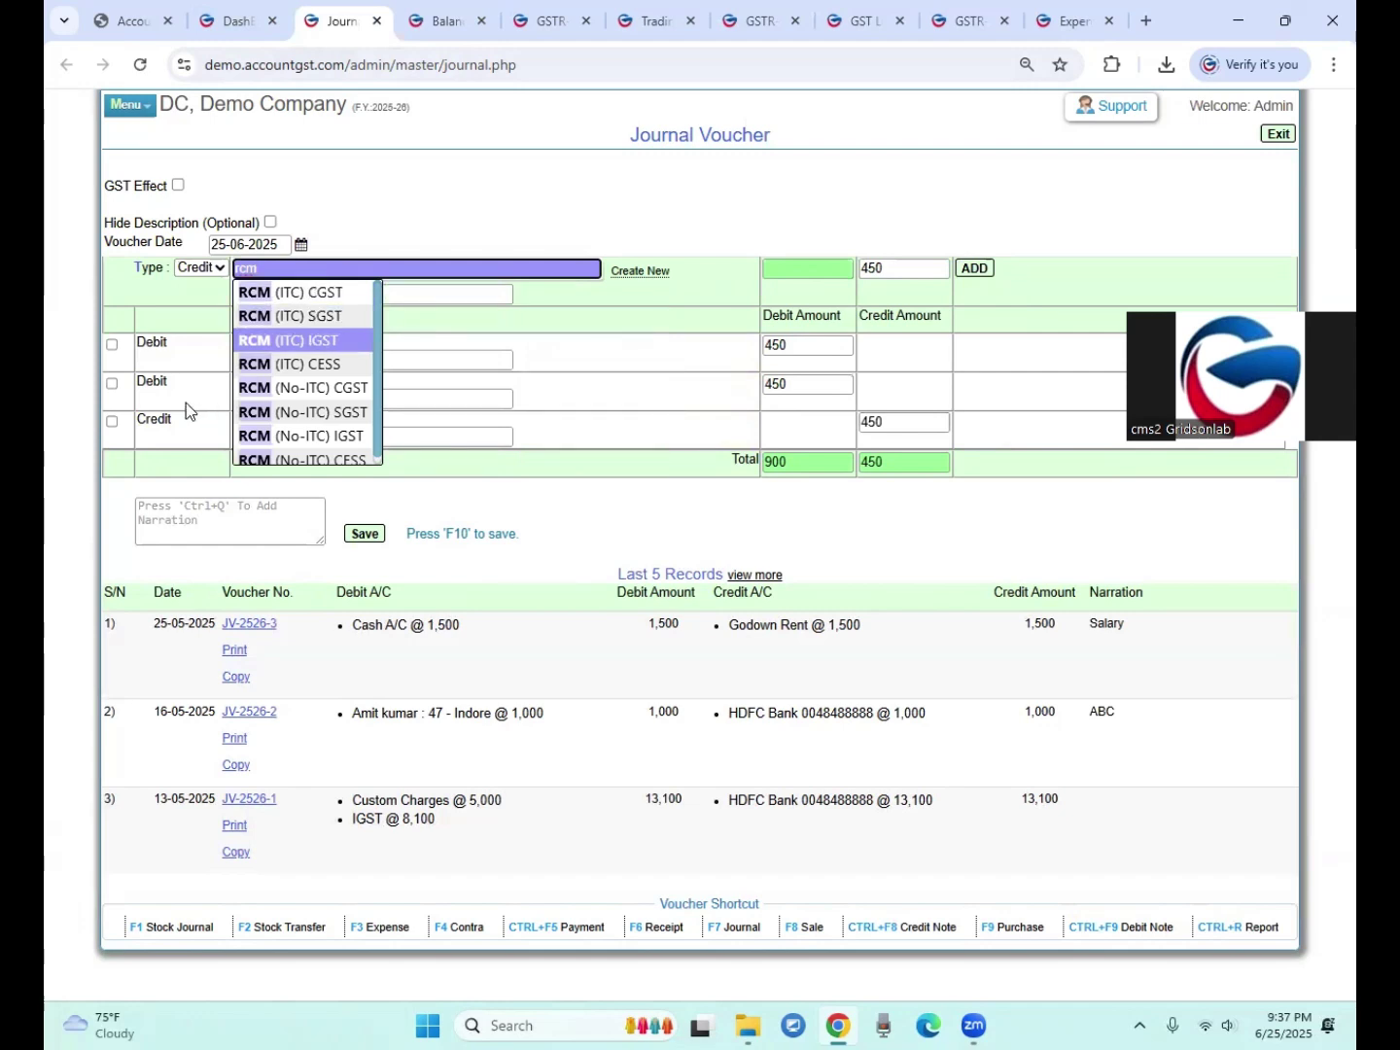
pyautogui.press('Return')
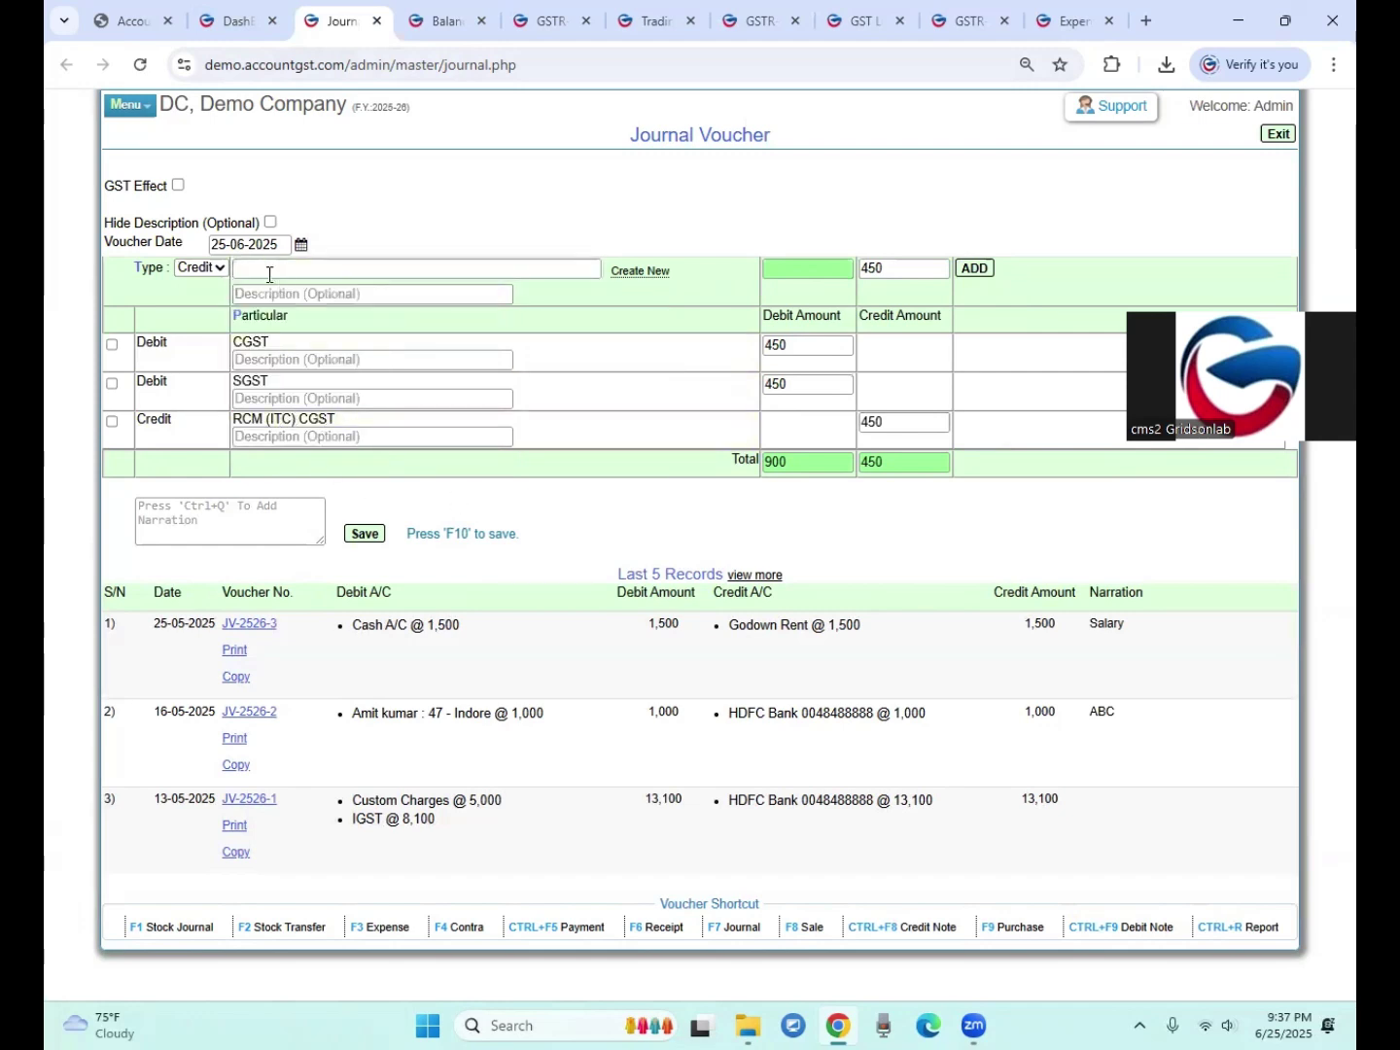
pyautogui.click(269, 275)
pyautogui.write('rcm')
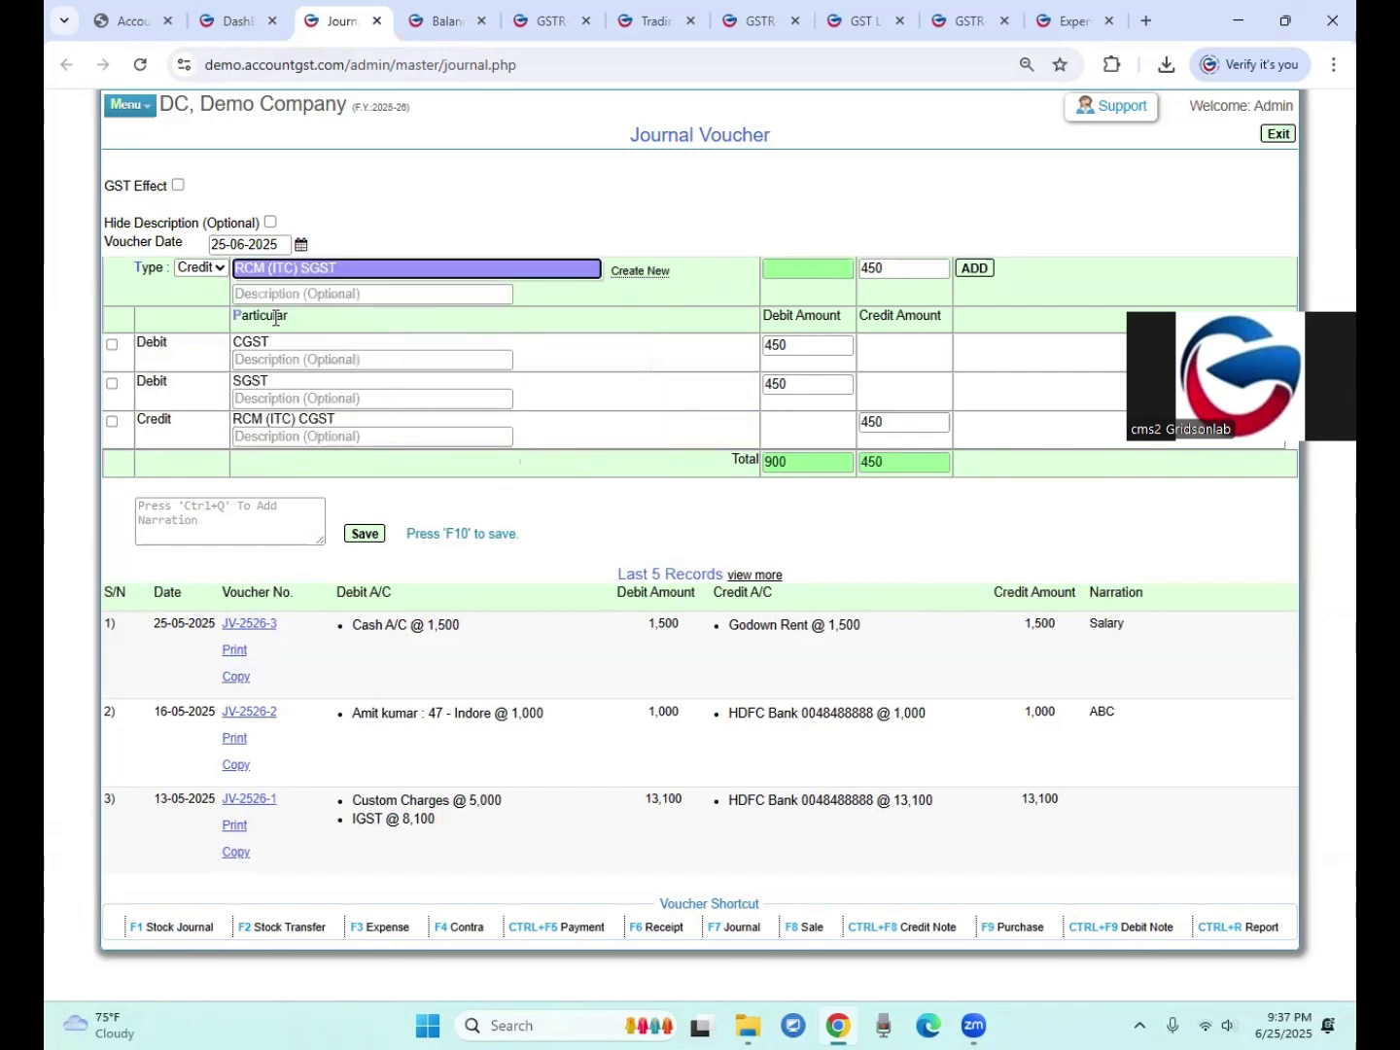
pyautogui.press('Return')
pyautogui.press('Return')
pyautogui.press('Return')
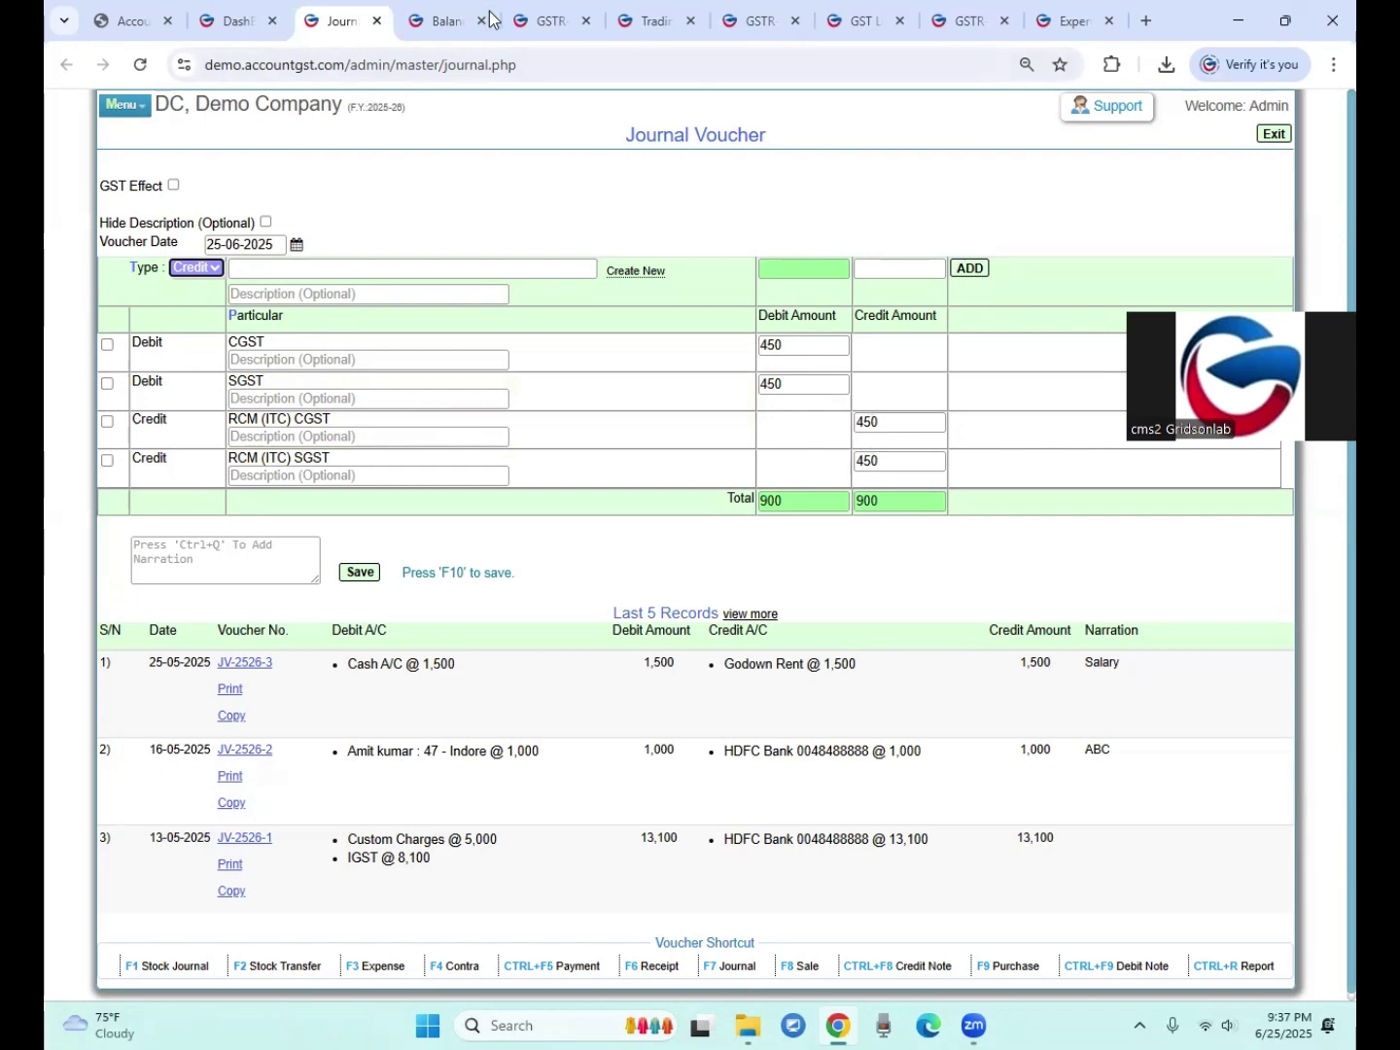
# Step: Close the extra GSTR-3B and GST ledger pages and go back to the dashboard
pyautogui.click(548, 18)
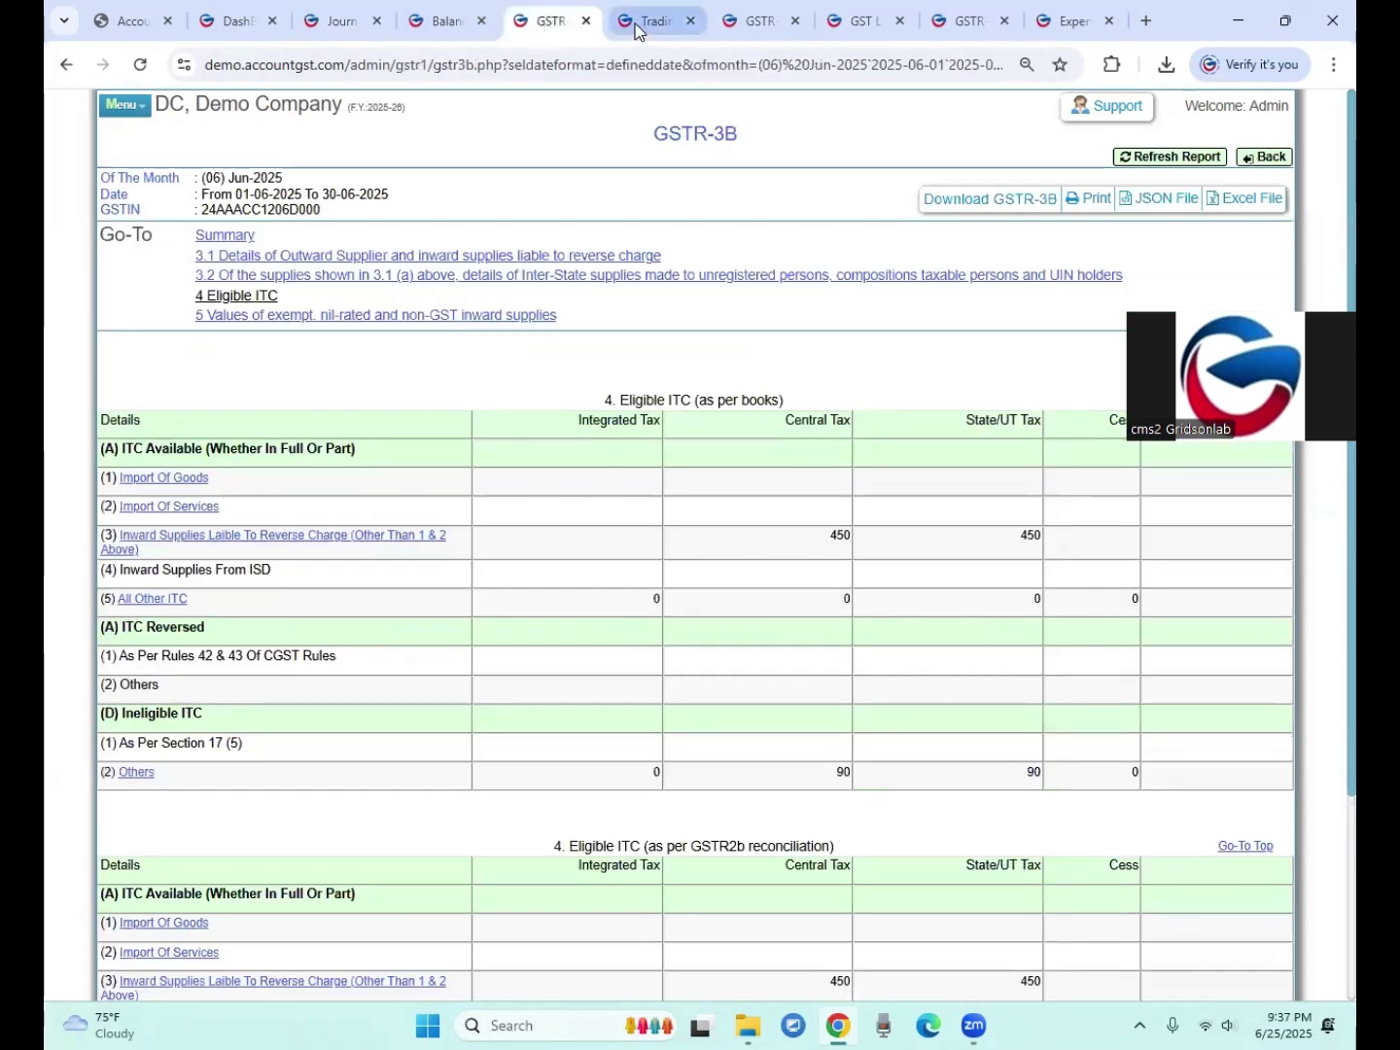
pyautogui.click(636, 23)
pyautogui.click(749, 29)
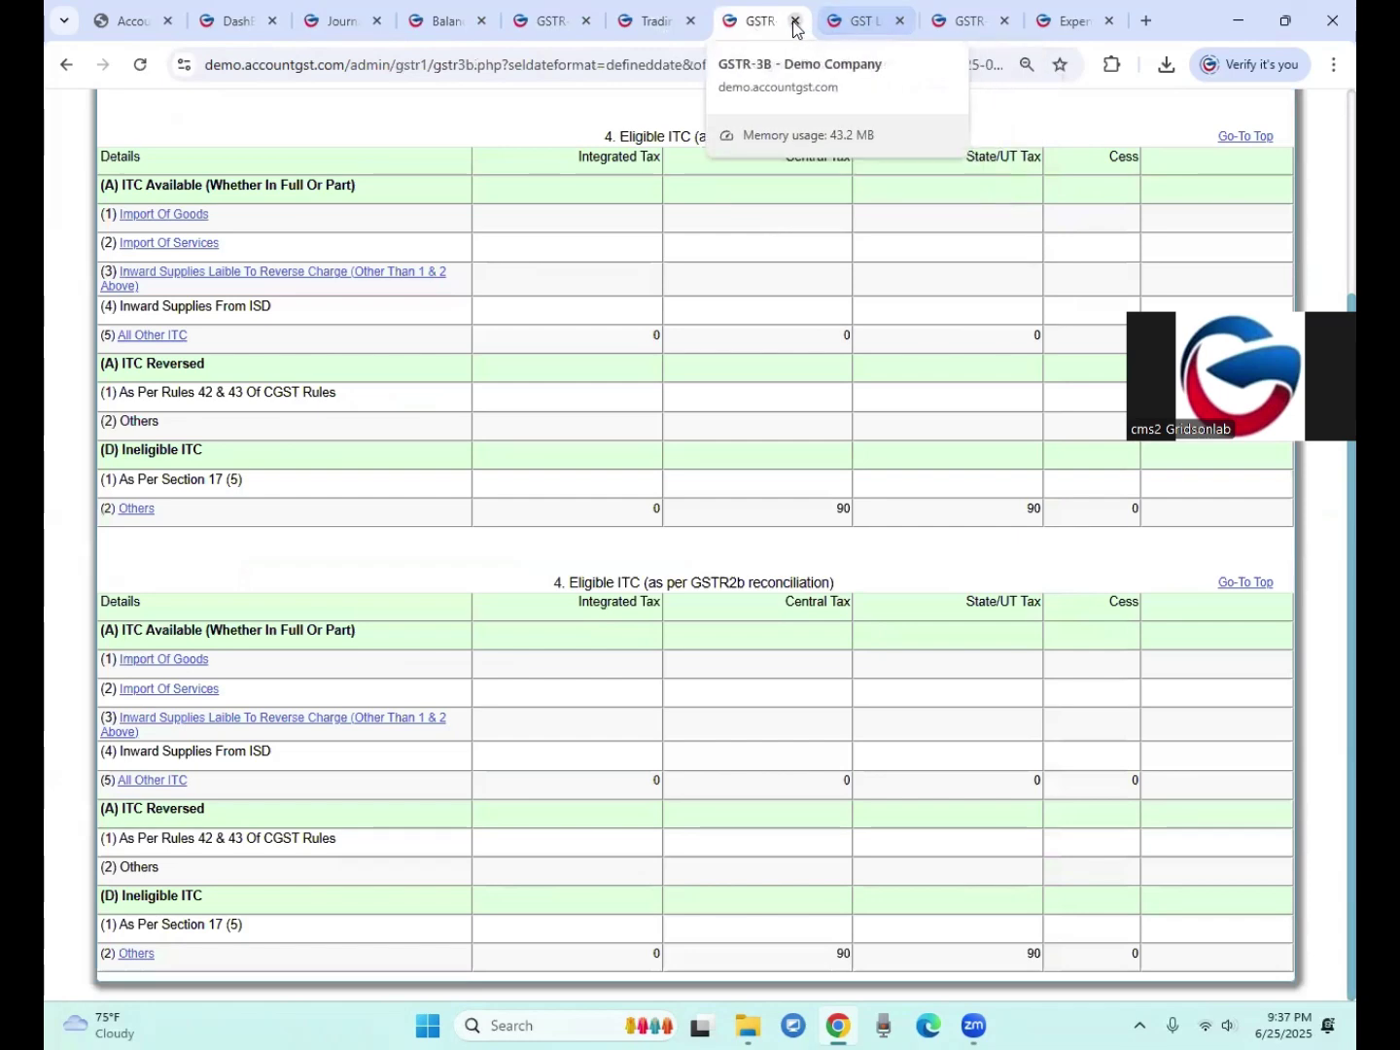
pyautogui.click(796, 22)
pyautogui.click(793, 22)
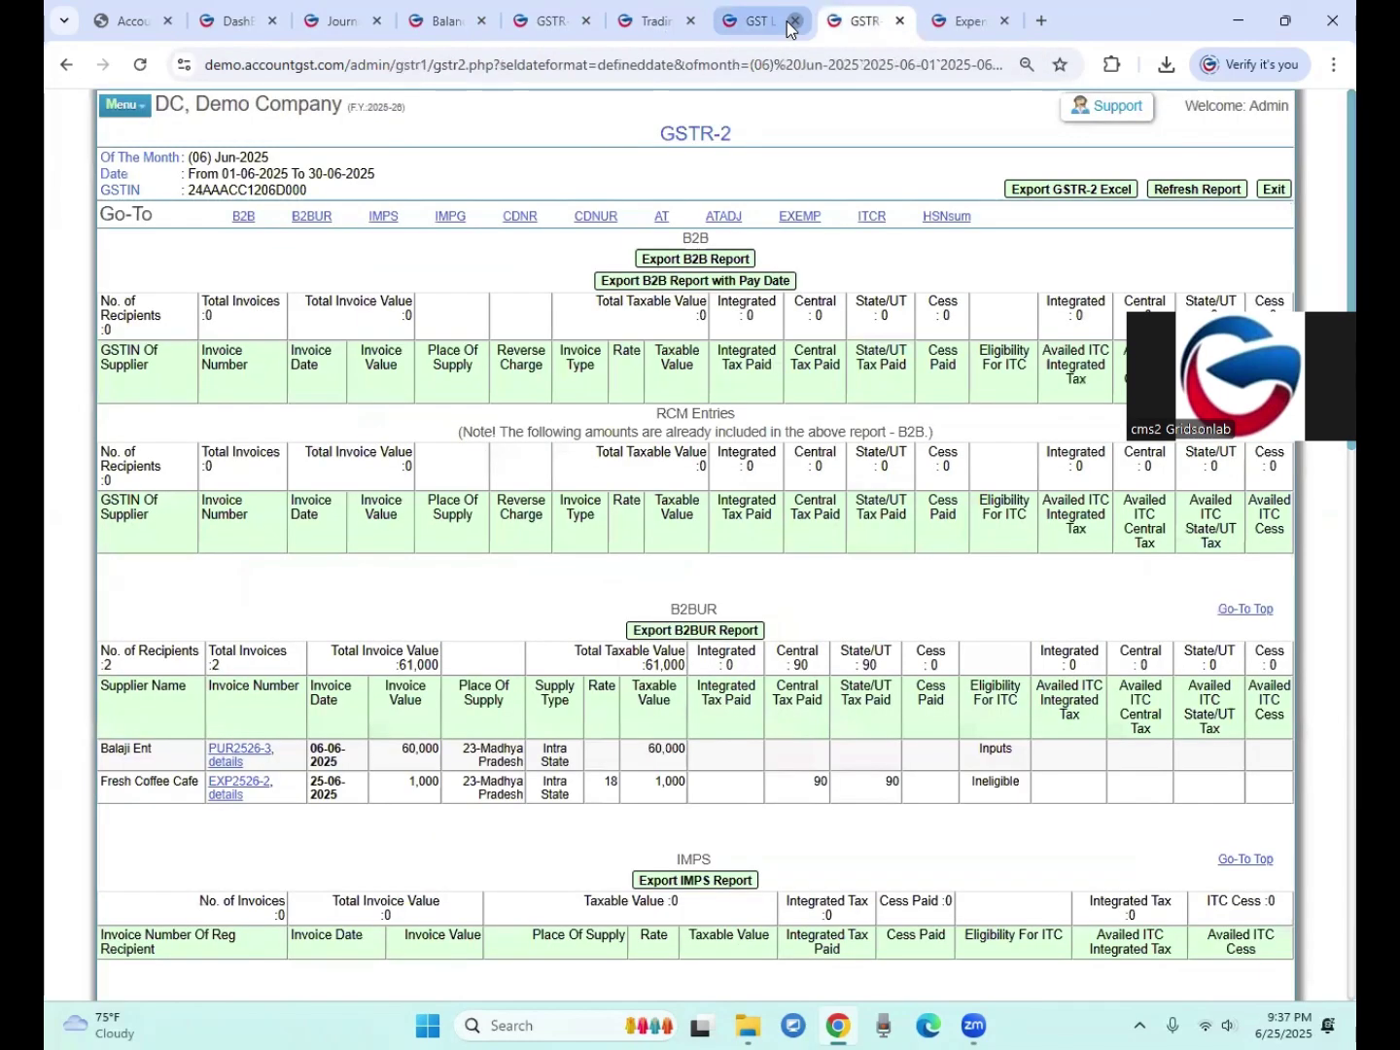
pyautogui.click(796, 21)
pyautogui.click(232, 21)
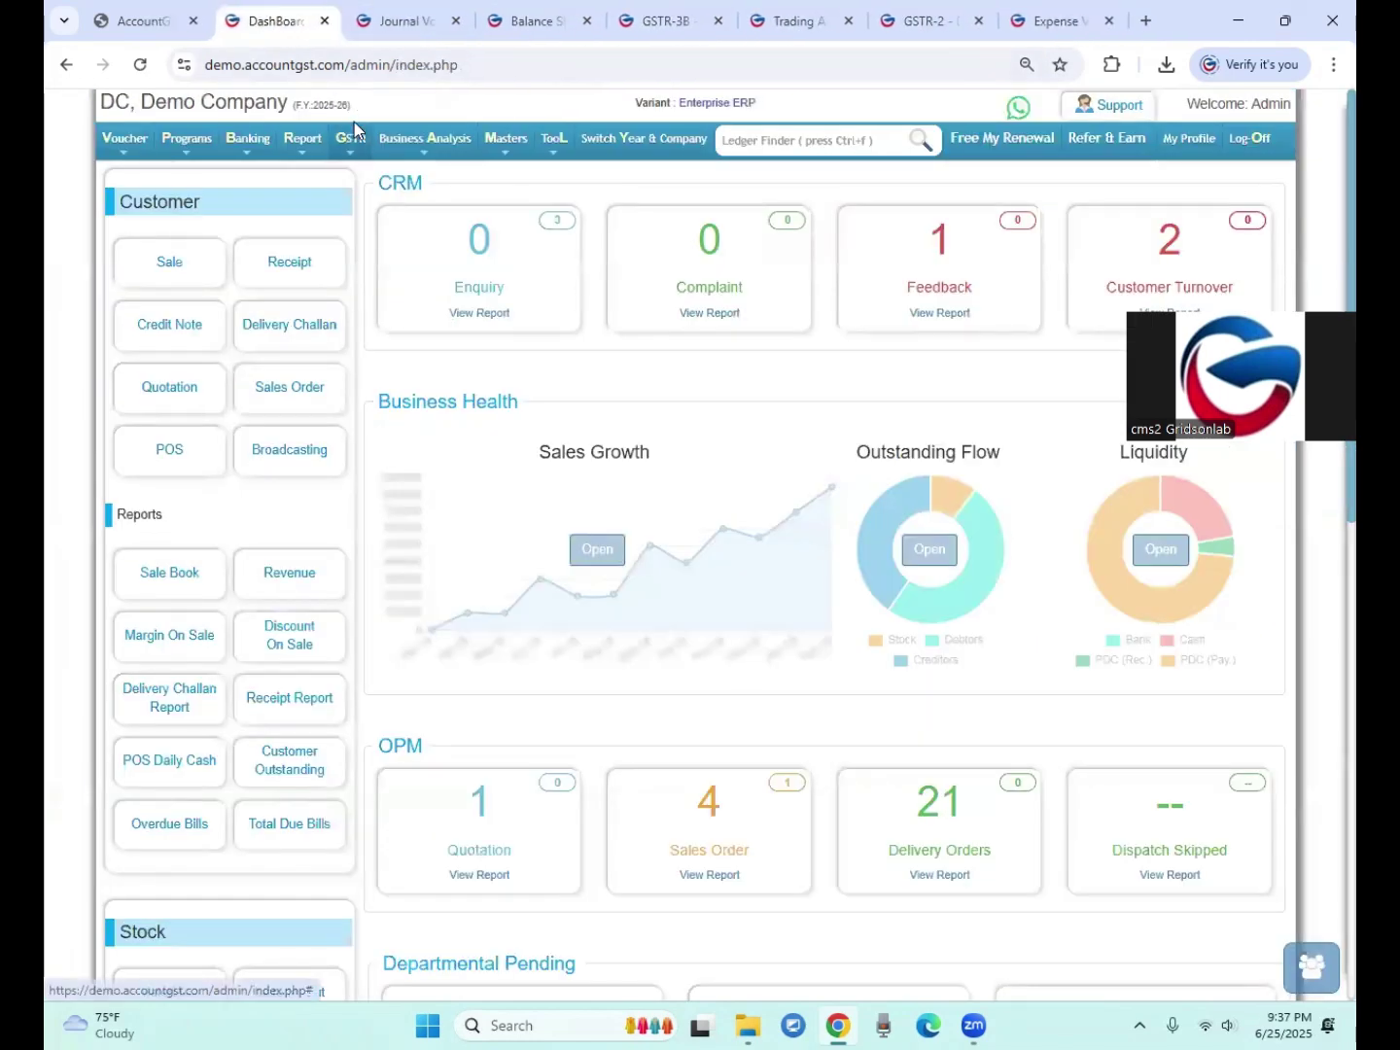
# Step: Generate the combined GST RCM (ITC) ledger report
pyautogui.moveTo(353, 138)
pyautogui.moveTo(373, 190)
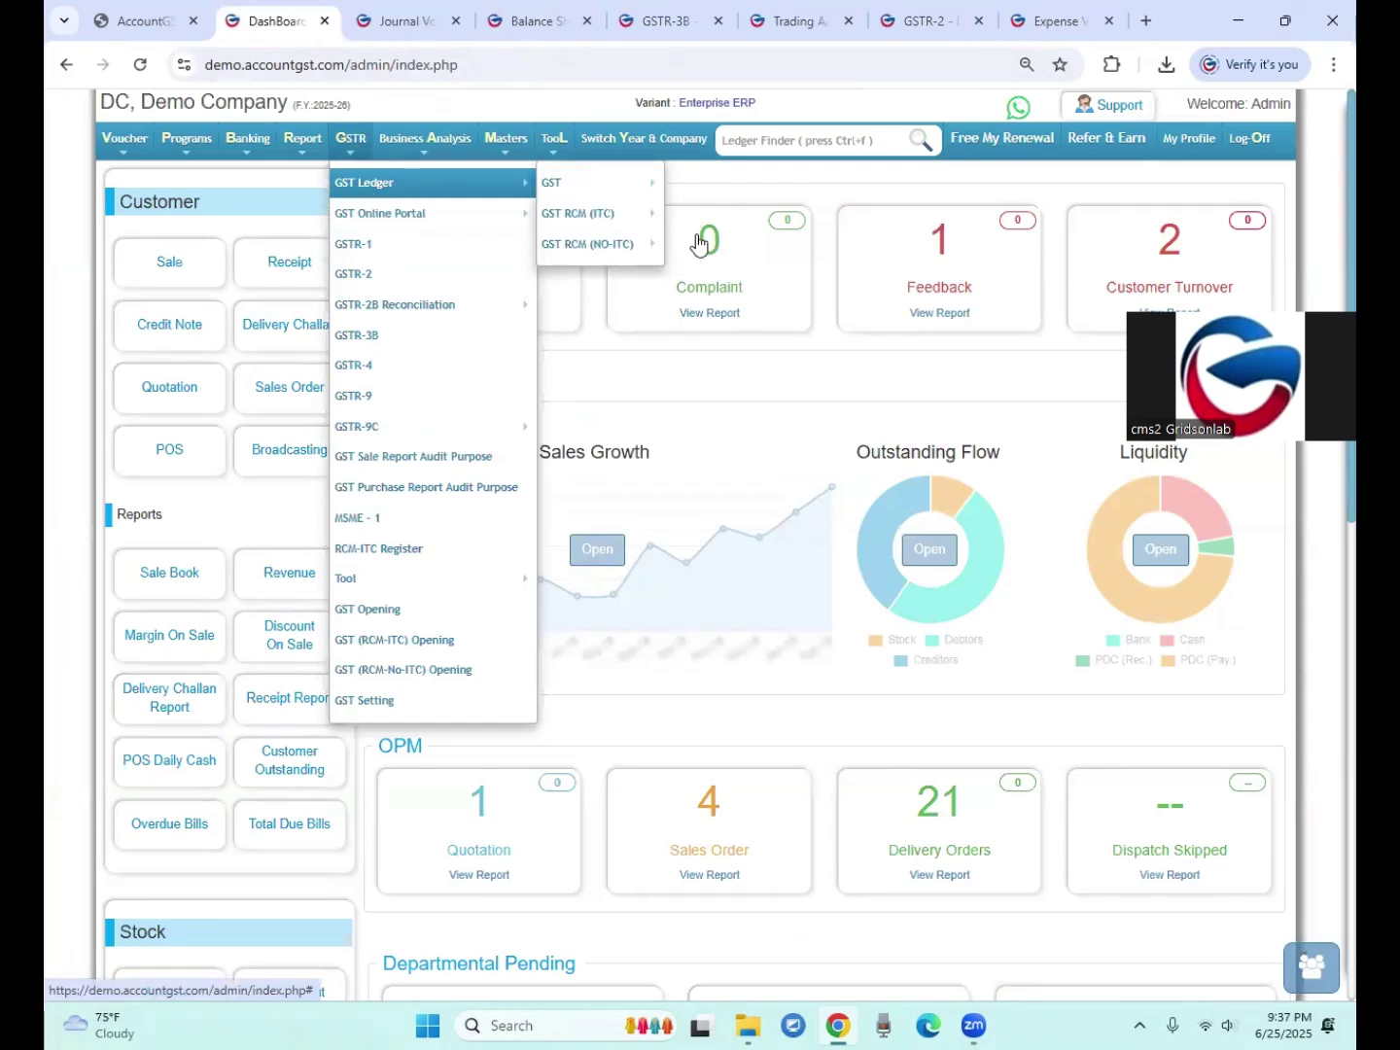
pyautogui.moveTo(622, 214)
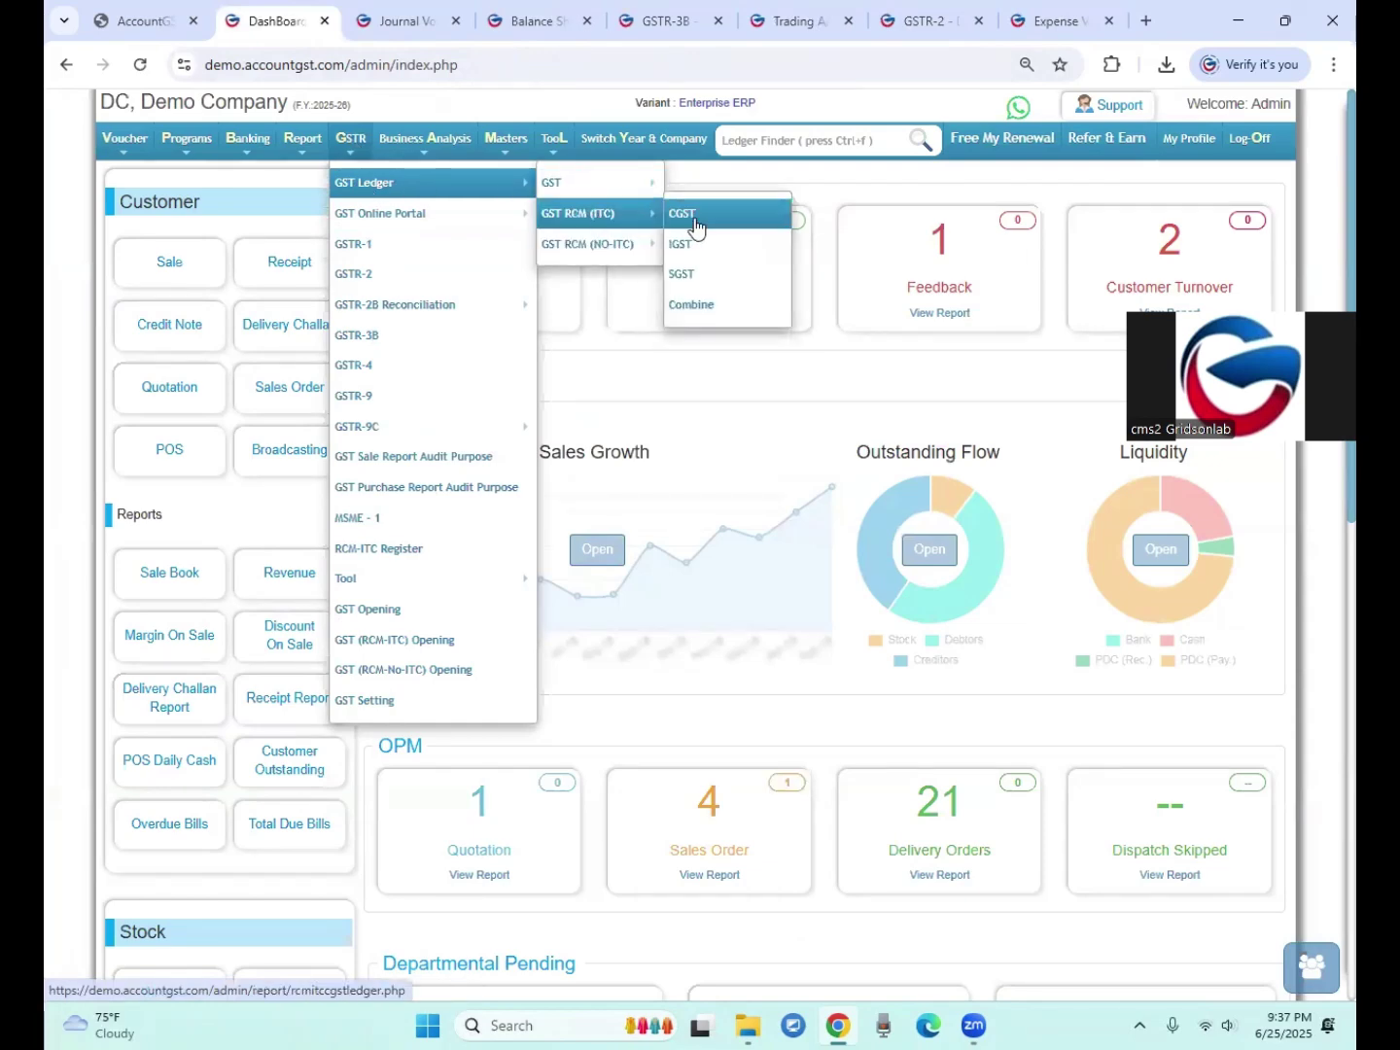
pyautogui.click(688, 305)
pyautogui.click(276, 242)
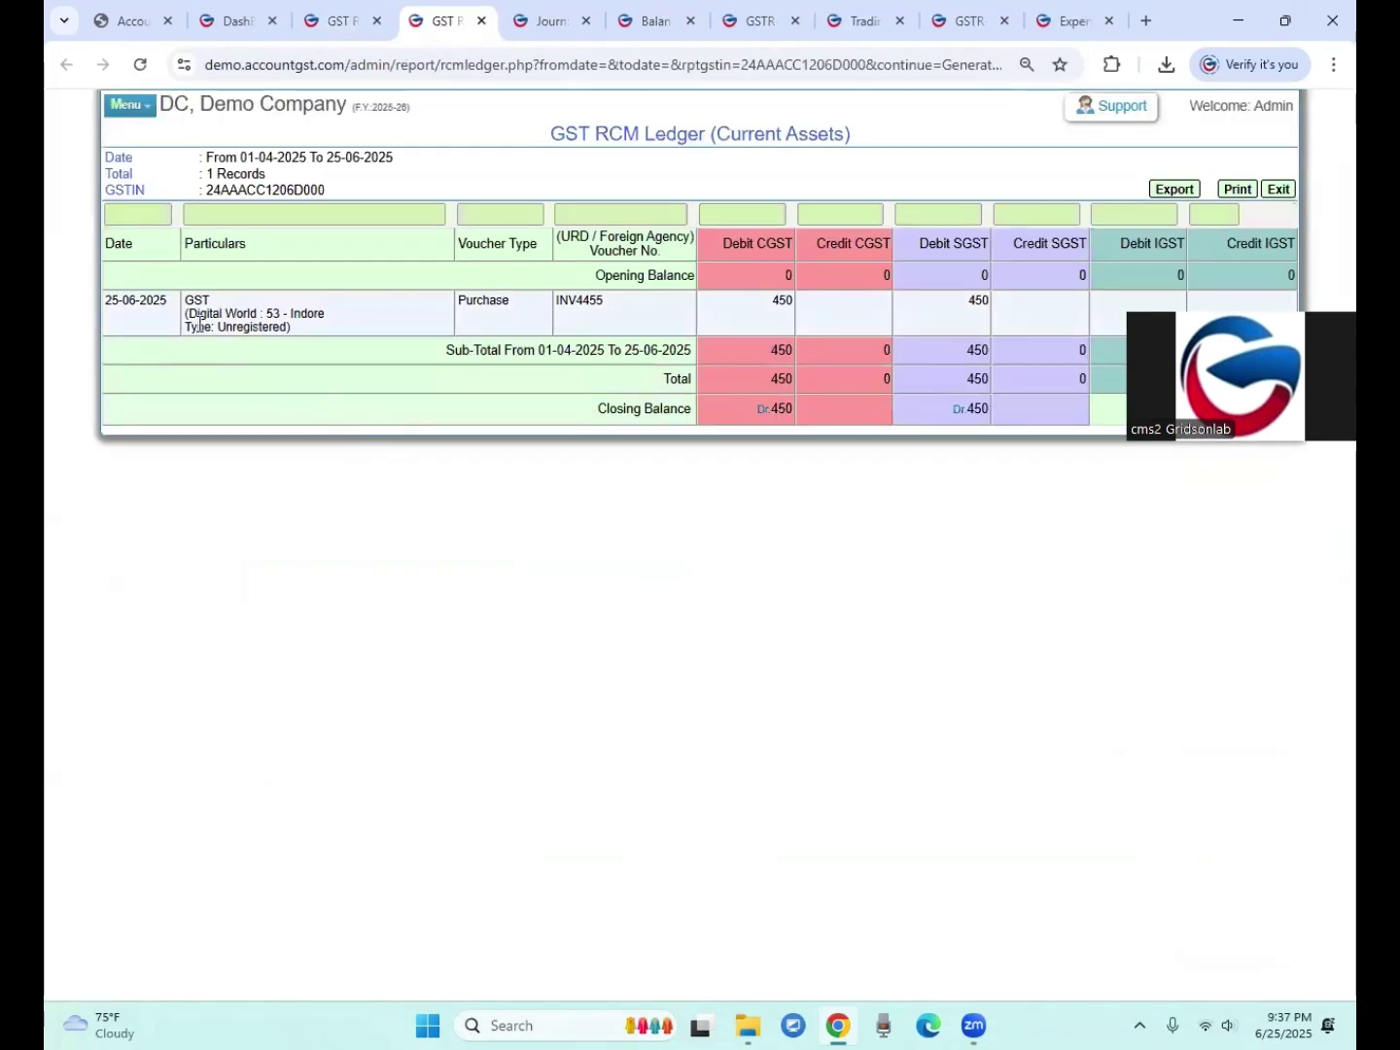
# Step: Check Digital World's INV4455 debiting 450 CGST, then return to the journal voucher
pyautogui.moveTo(196, 324); pyautogui.dragTo(282, 328)
pyautogui.doubleClick(778, 302)
pyautogui.moveTo(735, 127); pyautogui.dragTo(748, 134)
pyautogui.moveTo(774, 300); pyautogui.dragTo(783, 290)
pyautogui.click(997, 318)
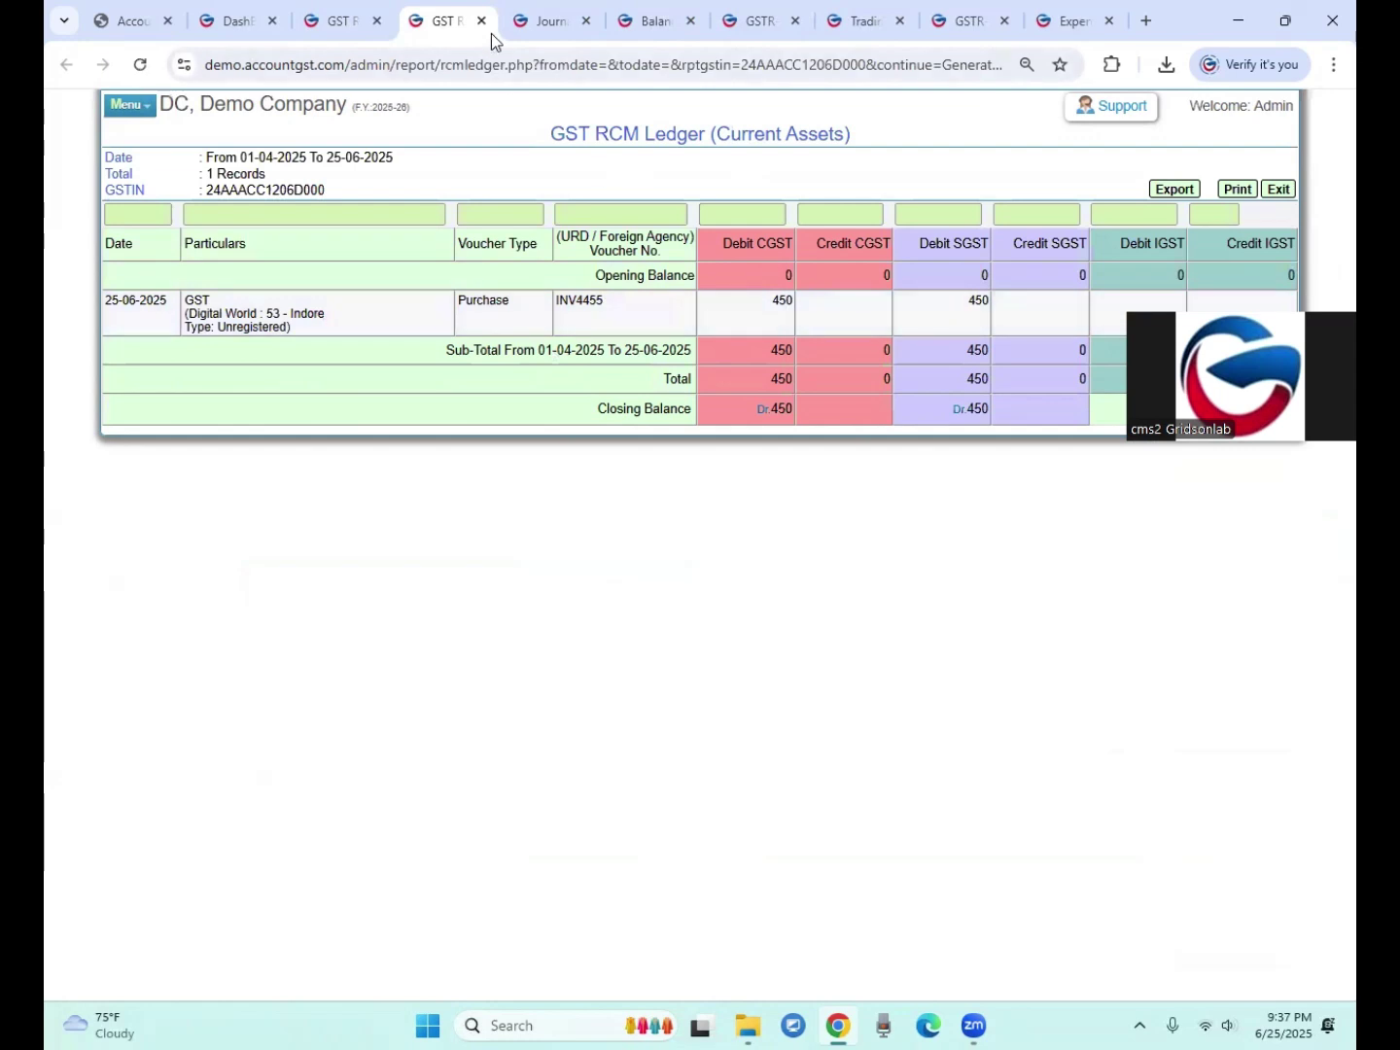
pyautogui.click(543, 22)
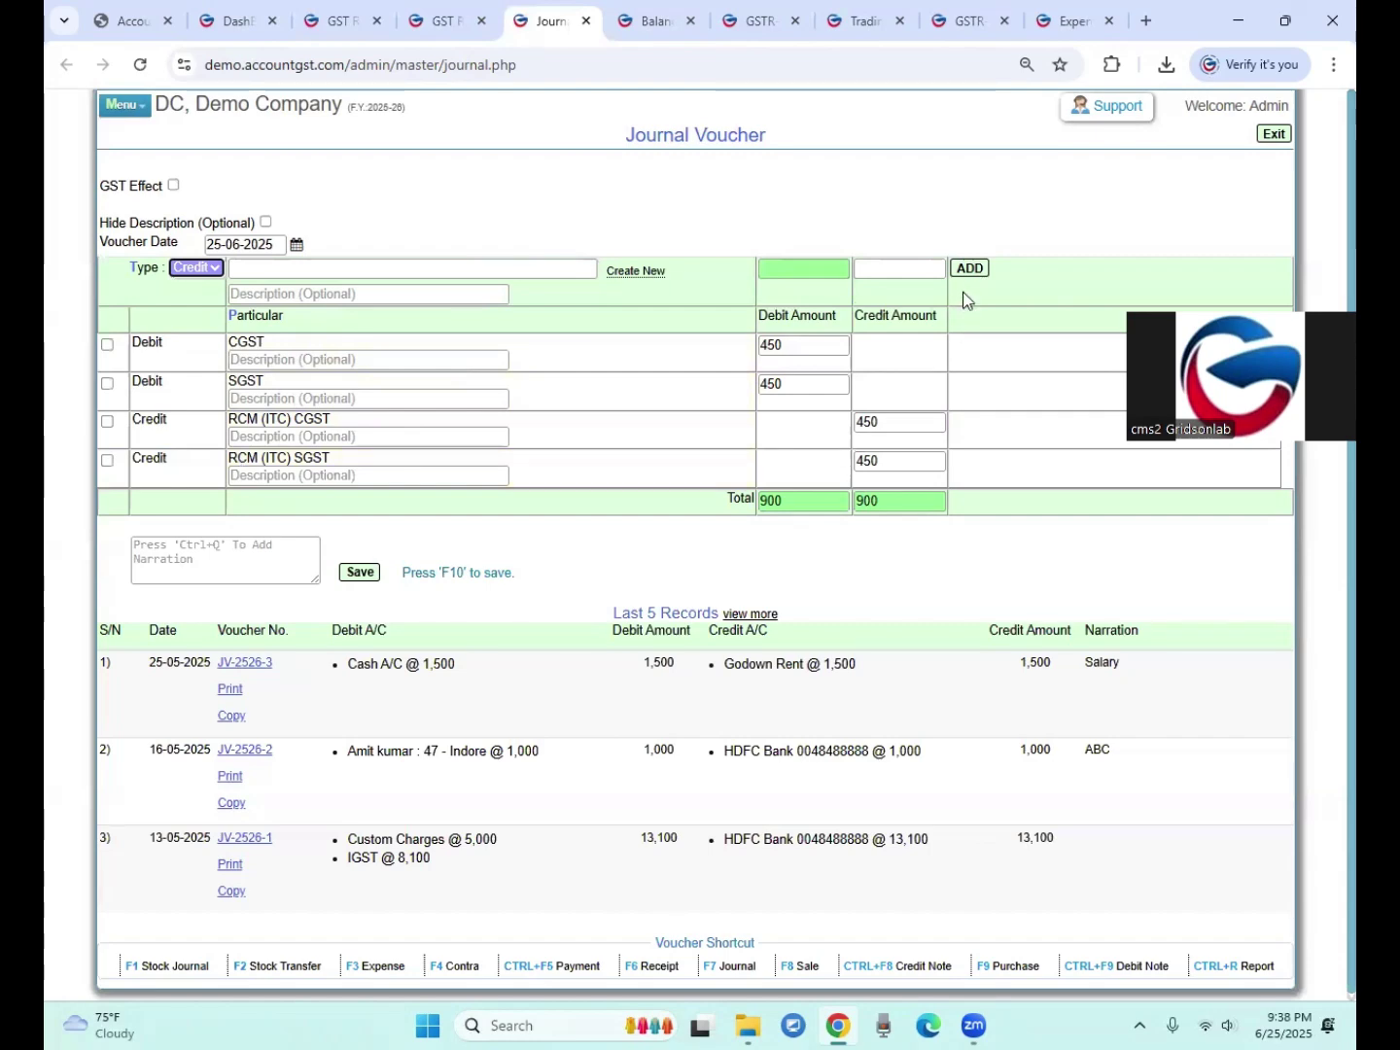
# Step: Save the journal voucher and refresh the GST RCM ledger to show zero closing balances
pyautogui.click(359, 573)
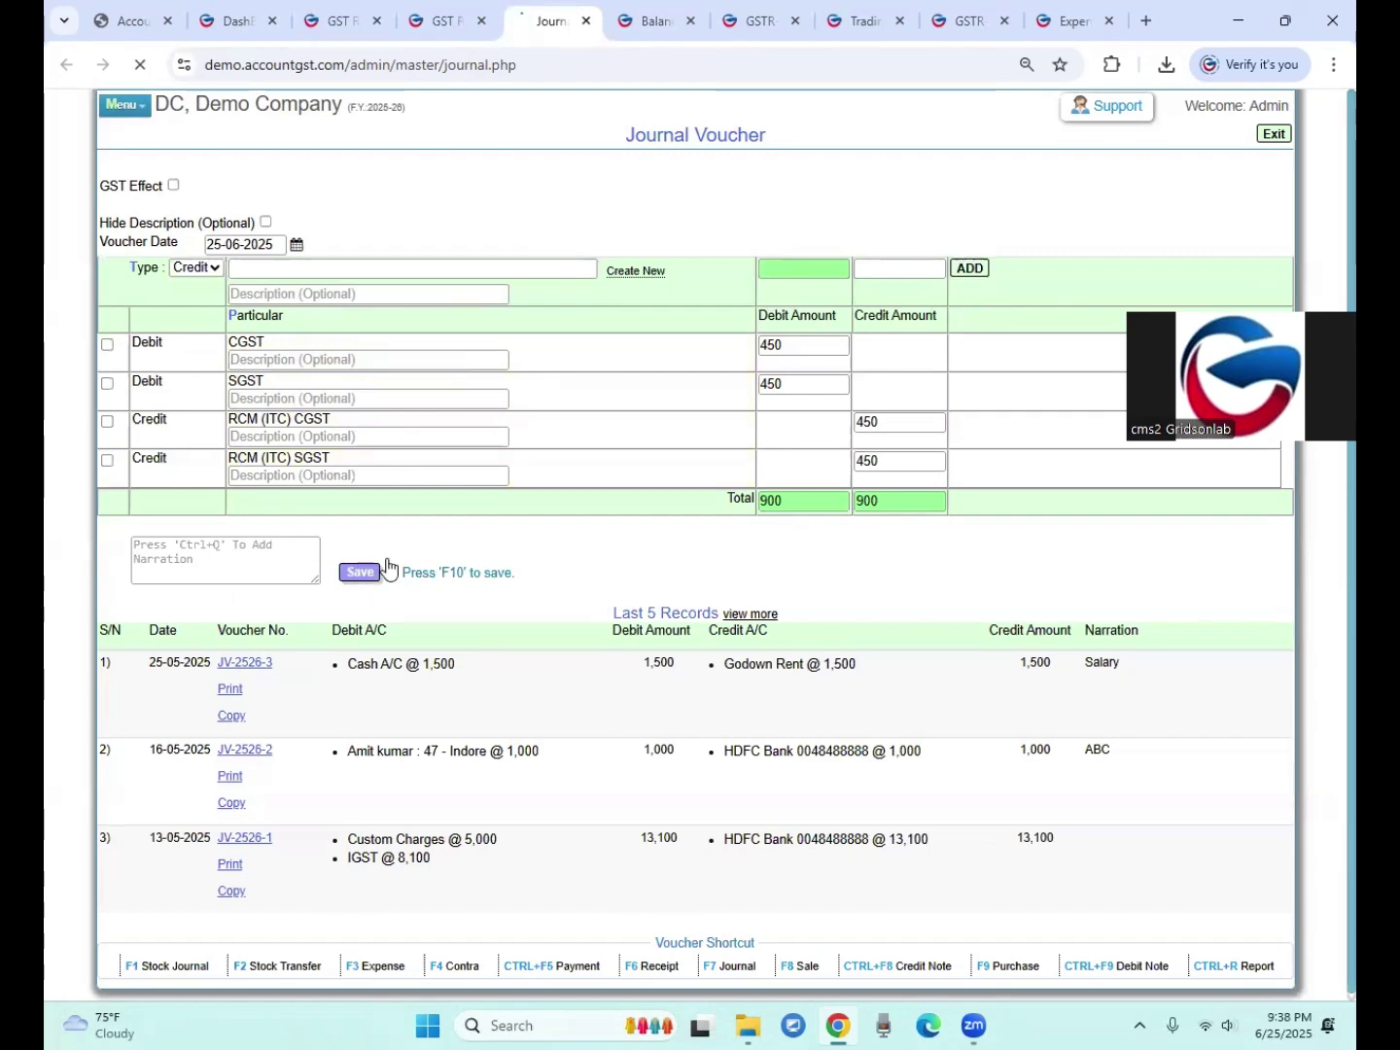
pyautogui.moveTo(247, 177); pyautogui.dragTo(547, 188)
pyautogui.click(440, 20)
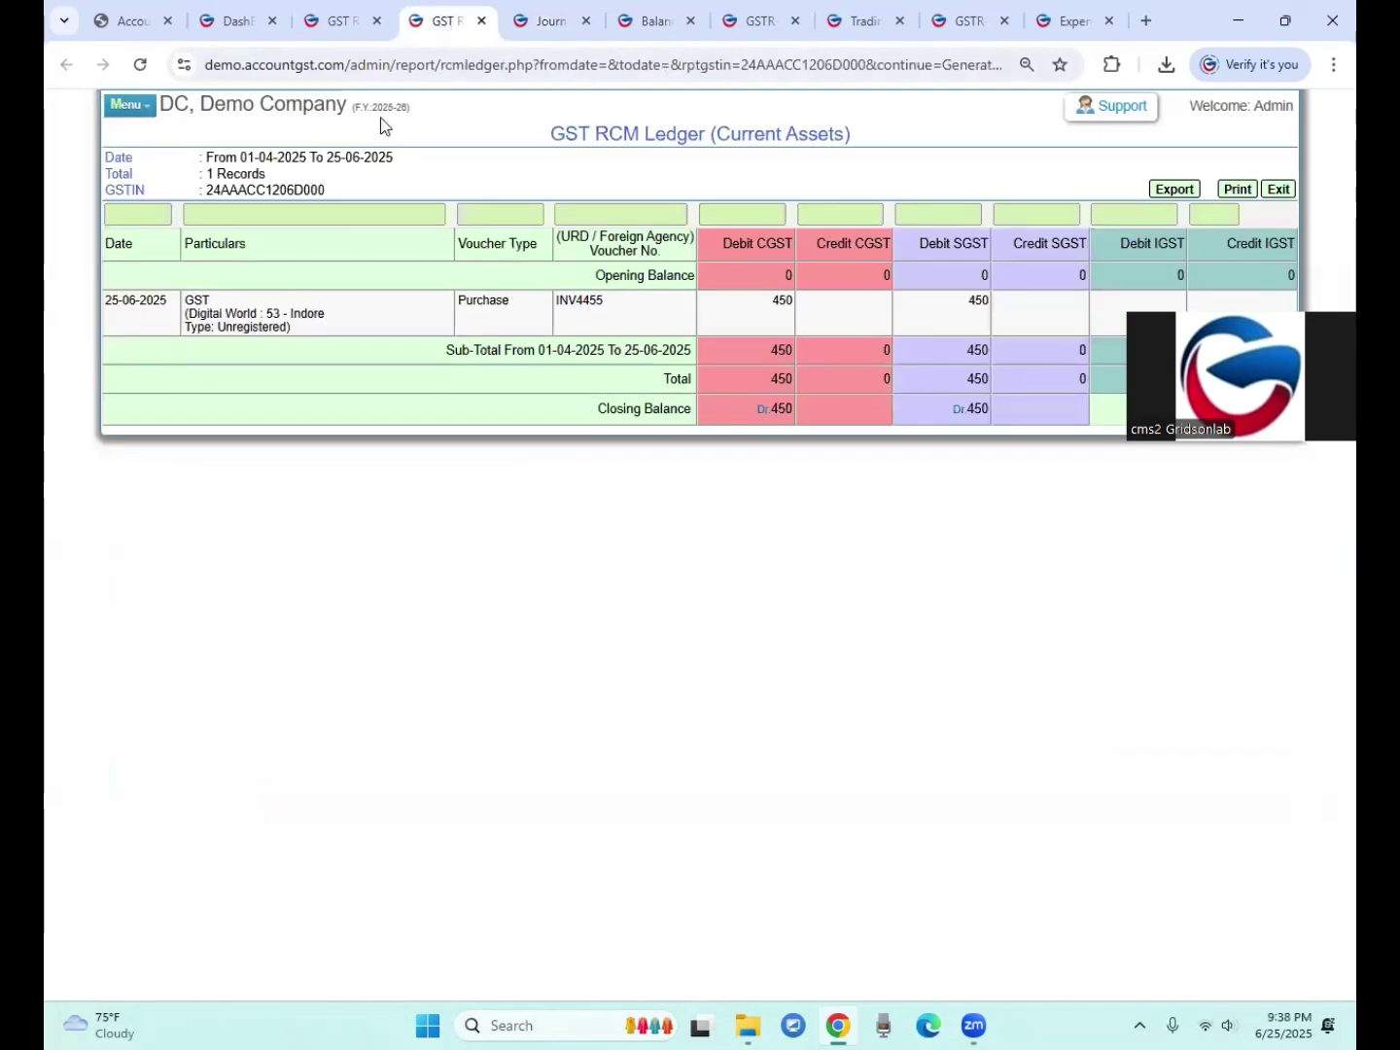
pyautogui.click(140, 64)
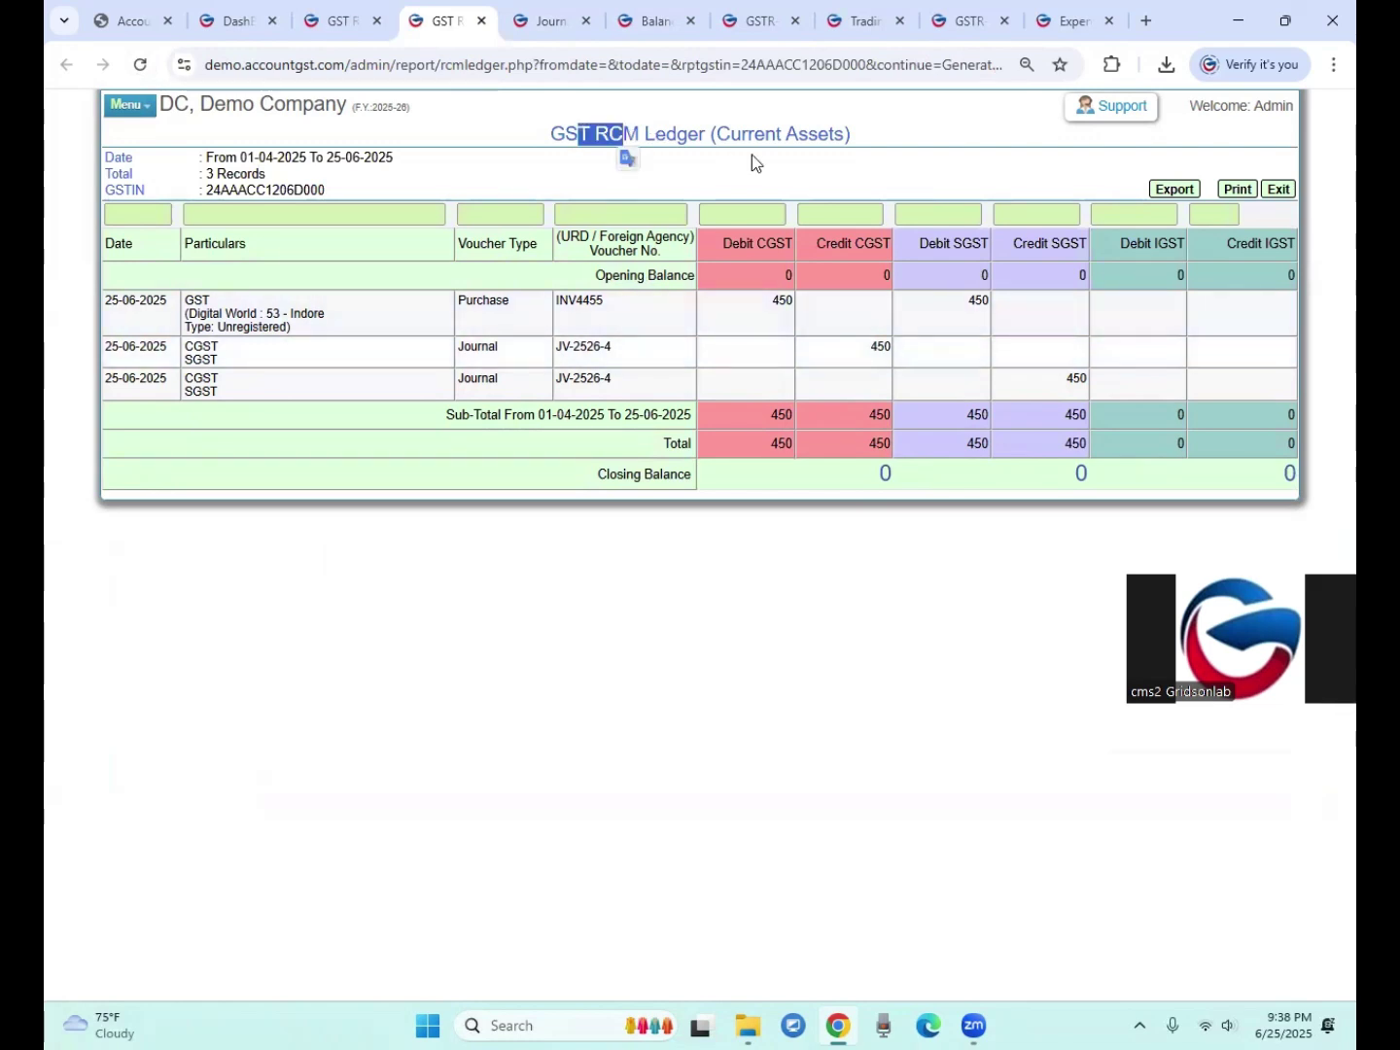
# Step: Review the other RCM ledger, balance sheet and GSTR-3B pages, then return to the dashboard
pyautogui.click(343, 26)
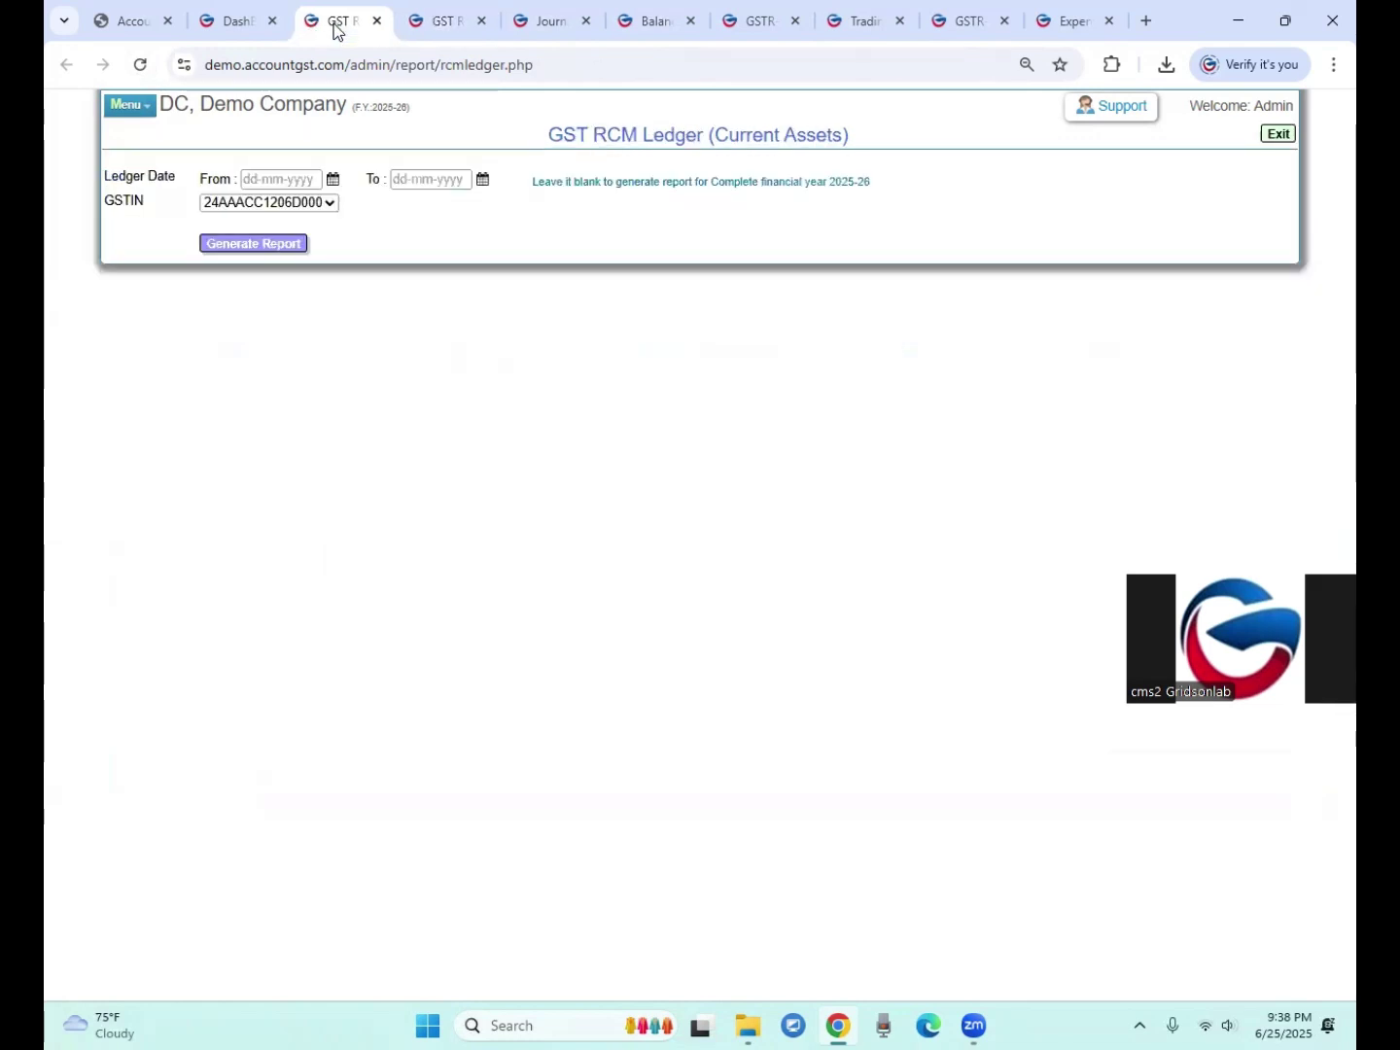
pyautogui.click(440, 24)
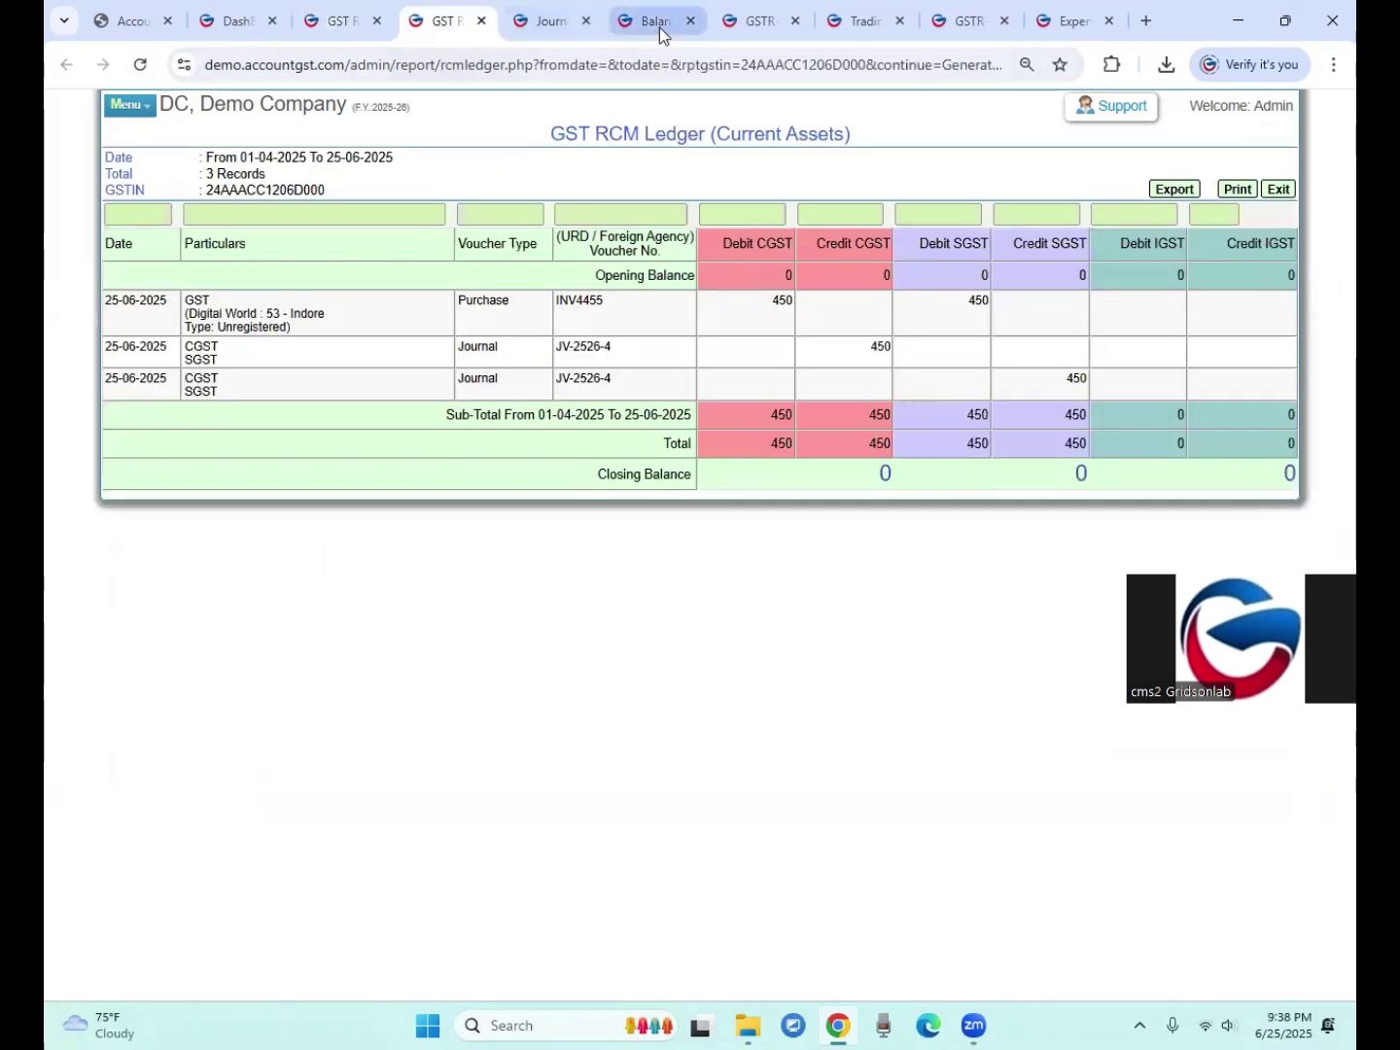
pyautogui.click(658, 25)
pyautogui.click(758, 25)
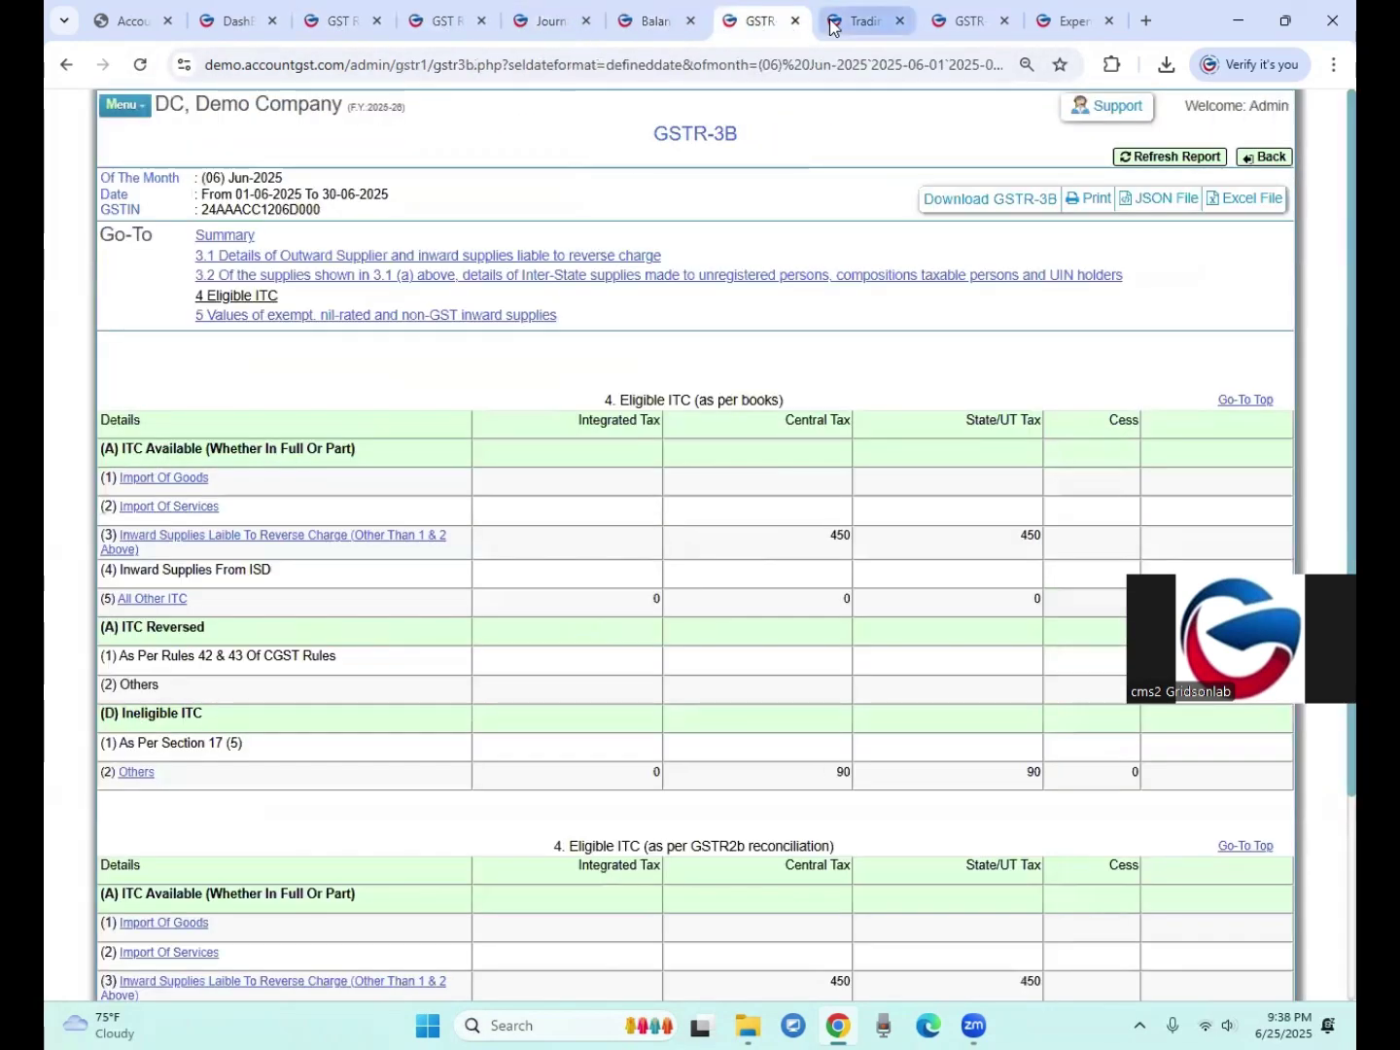
pyautogui.click(254, 24)
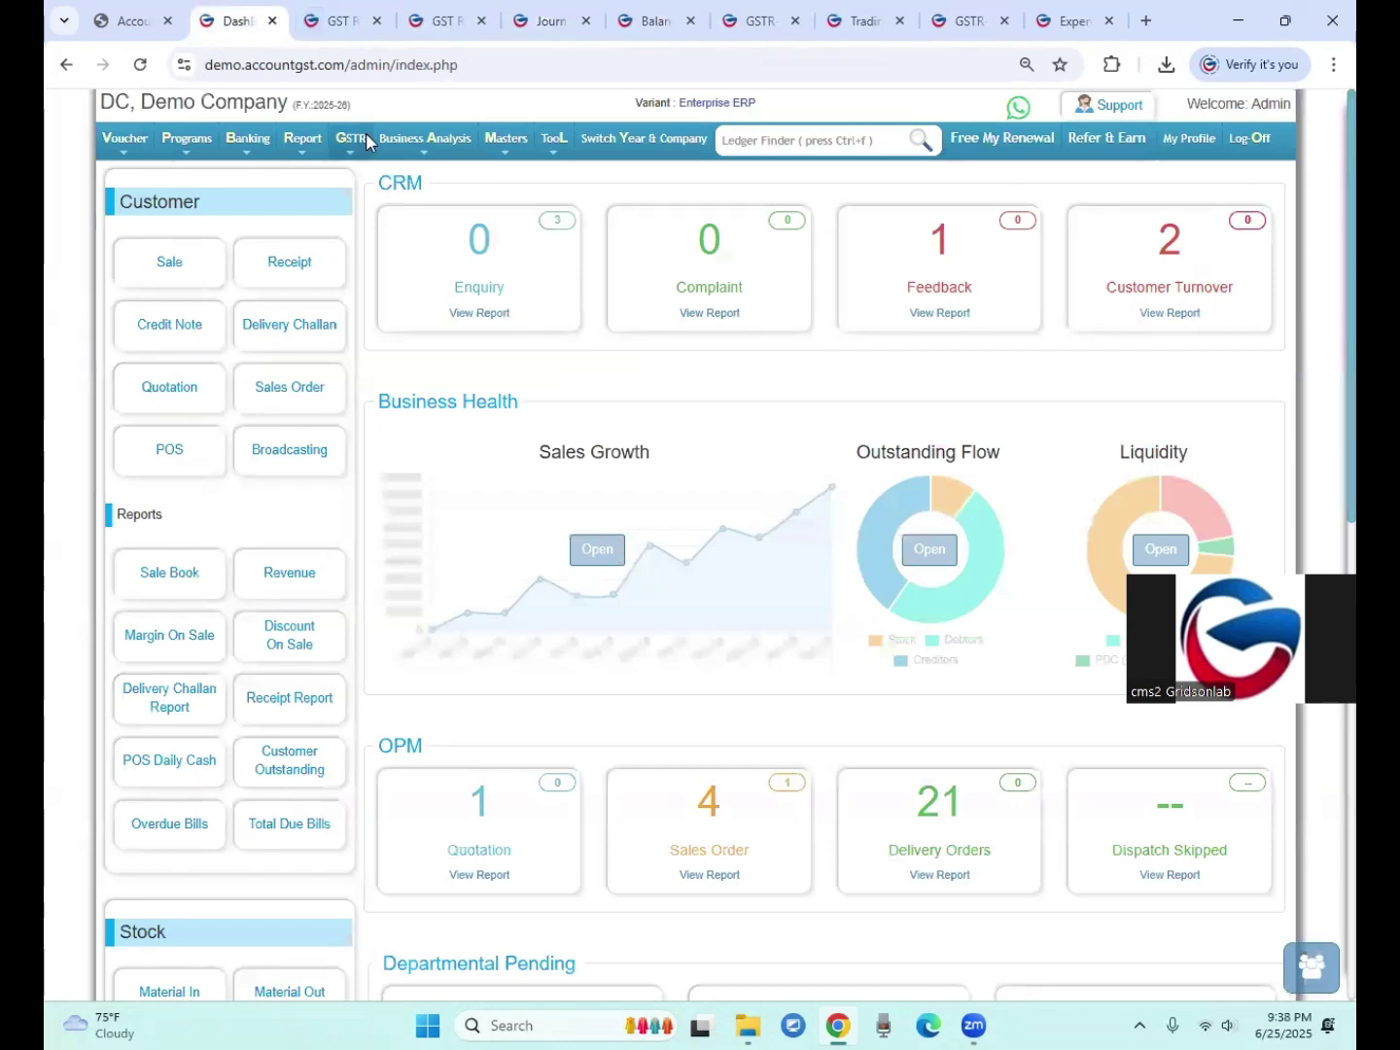
# Step: Generate the combined GST ledger and open its Jun-2025 details
pyautogui.moveTo(366, 133)
pyautogui.moveTo(377, 184)
pyautogui.moveTo(596, 191)
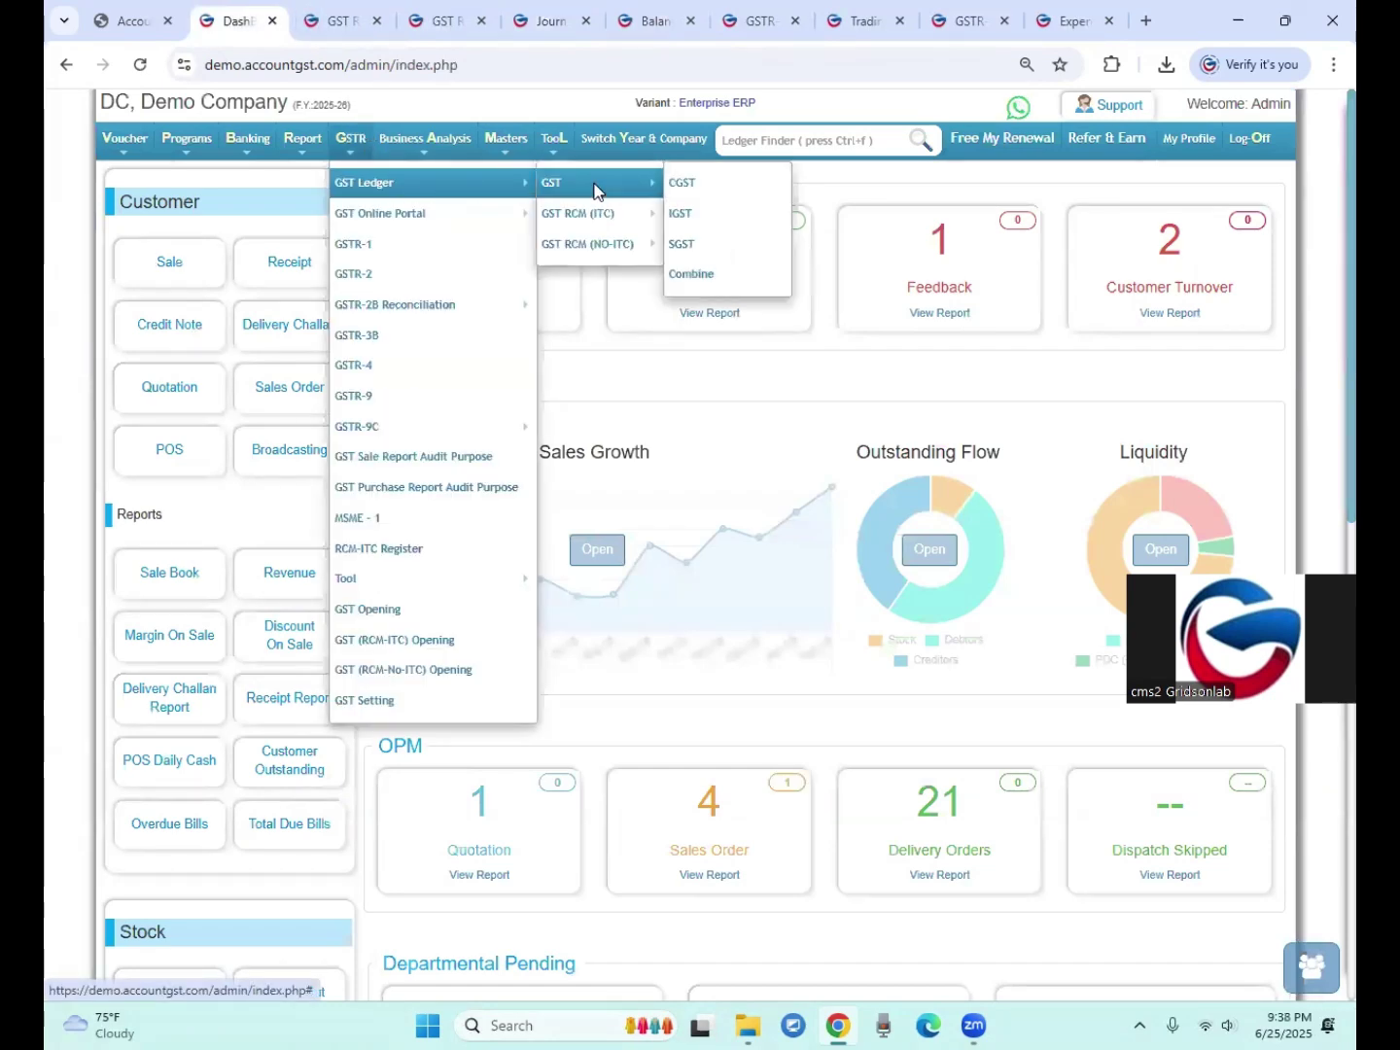
pyautogui.click(695, 275)
pyautogui.click(265, 277)
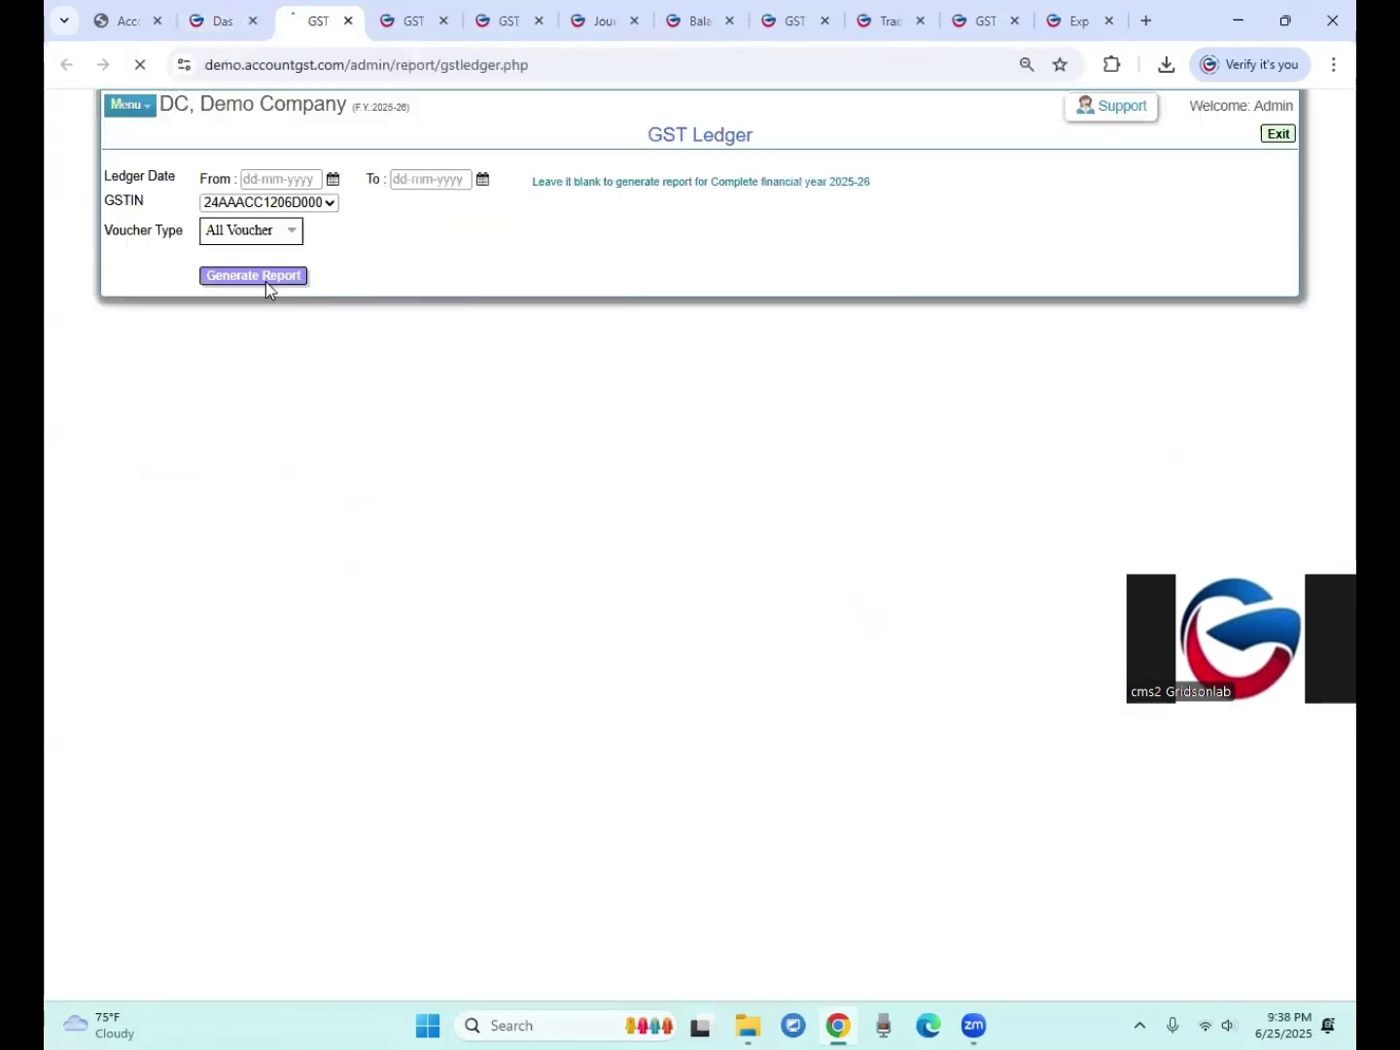
pyautogui.click(154, 753)
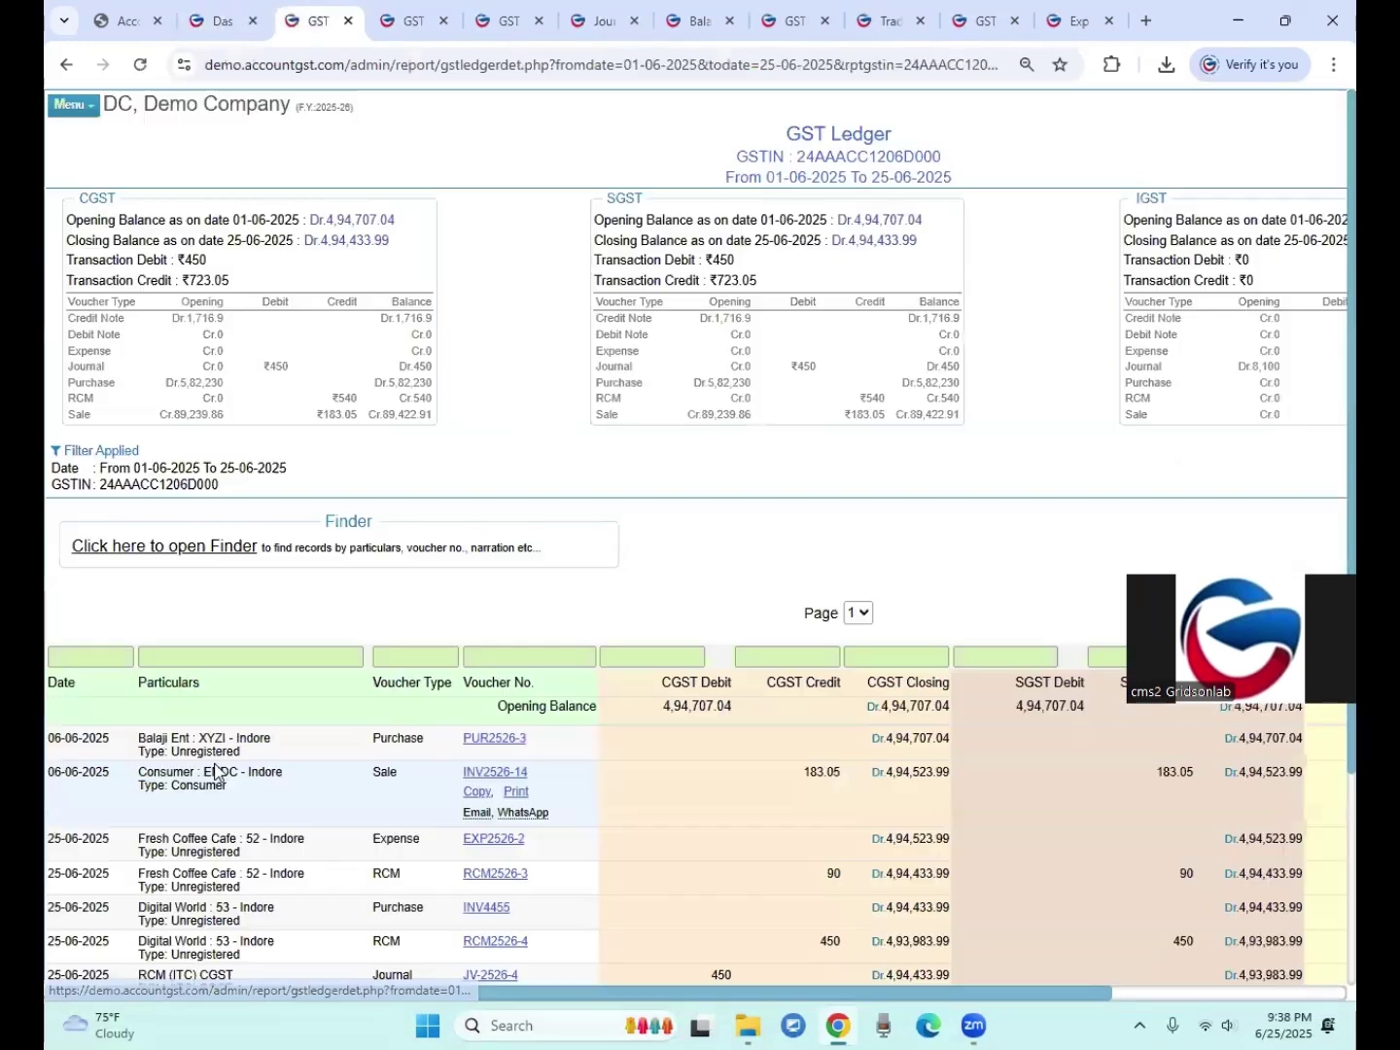
# Step: Check JV-2526-4's 450 CGST debit against RCM2526-4's 450 CGST credit
pyautogui.scroll(-3, 269, 768)
pyautogui.moveTo(155, 748); pyautogui.dragTo(220, 754)
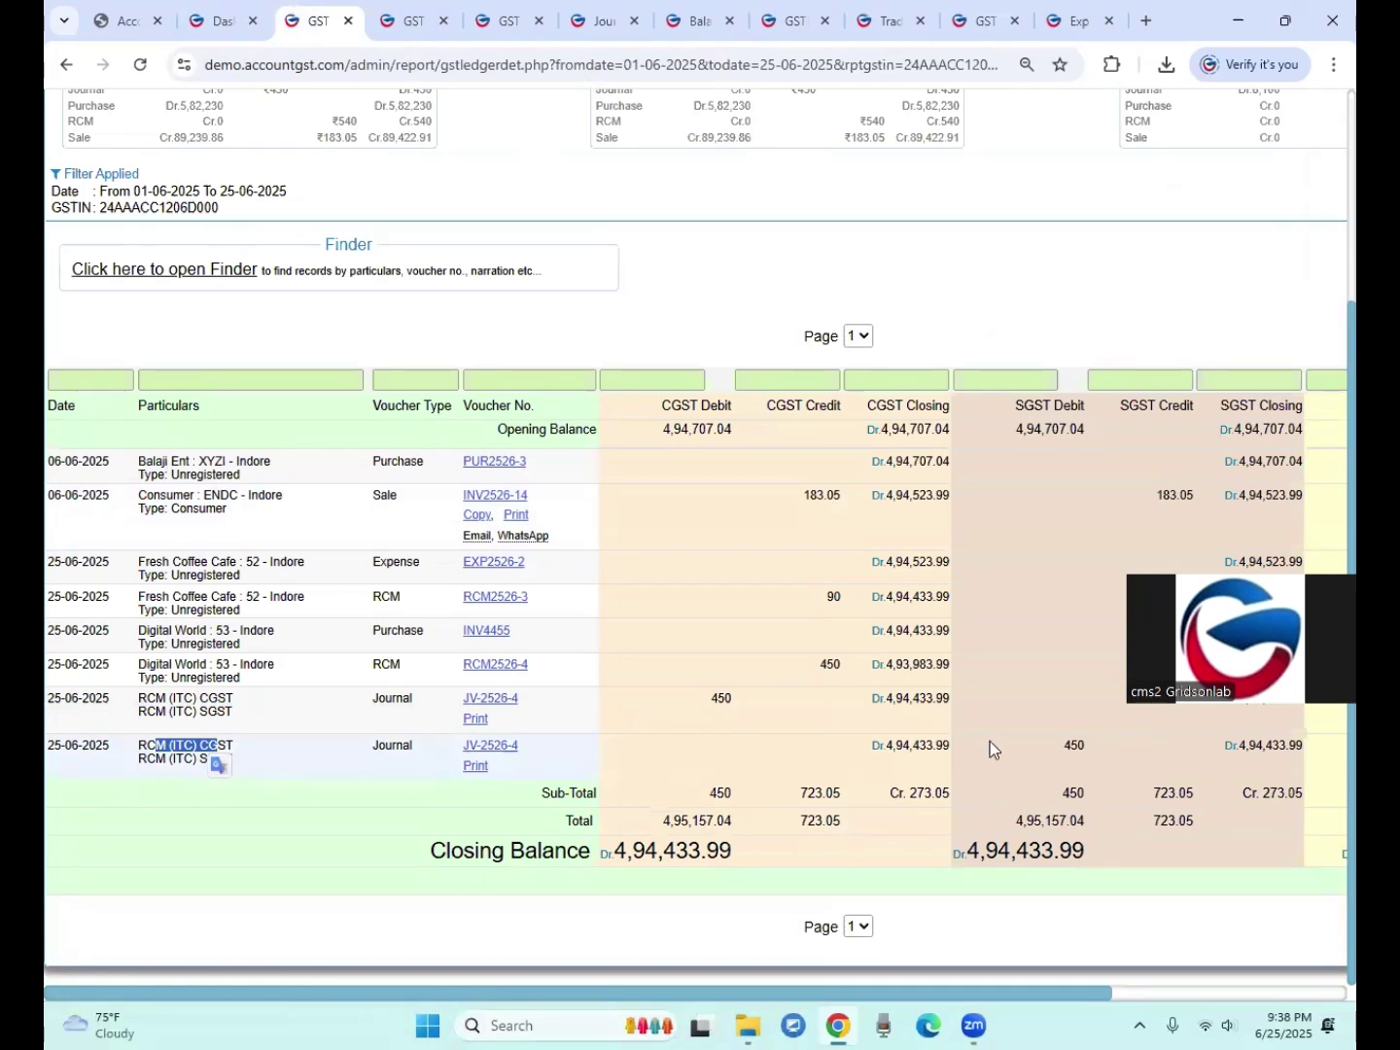
pyautogui.moveTo(714, 699); pyautogui.dragTo(730, 699)
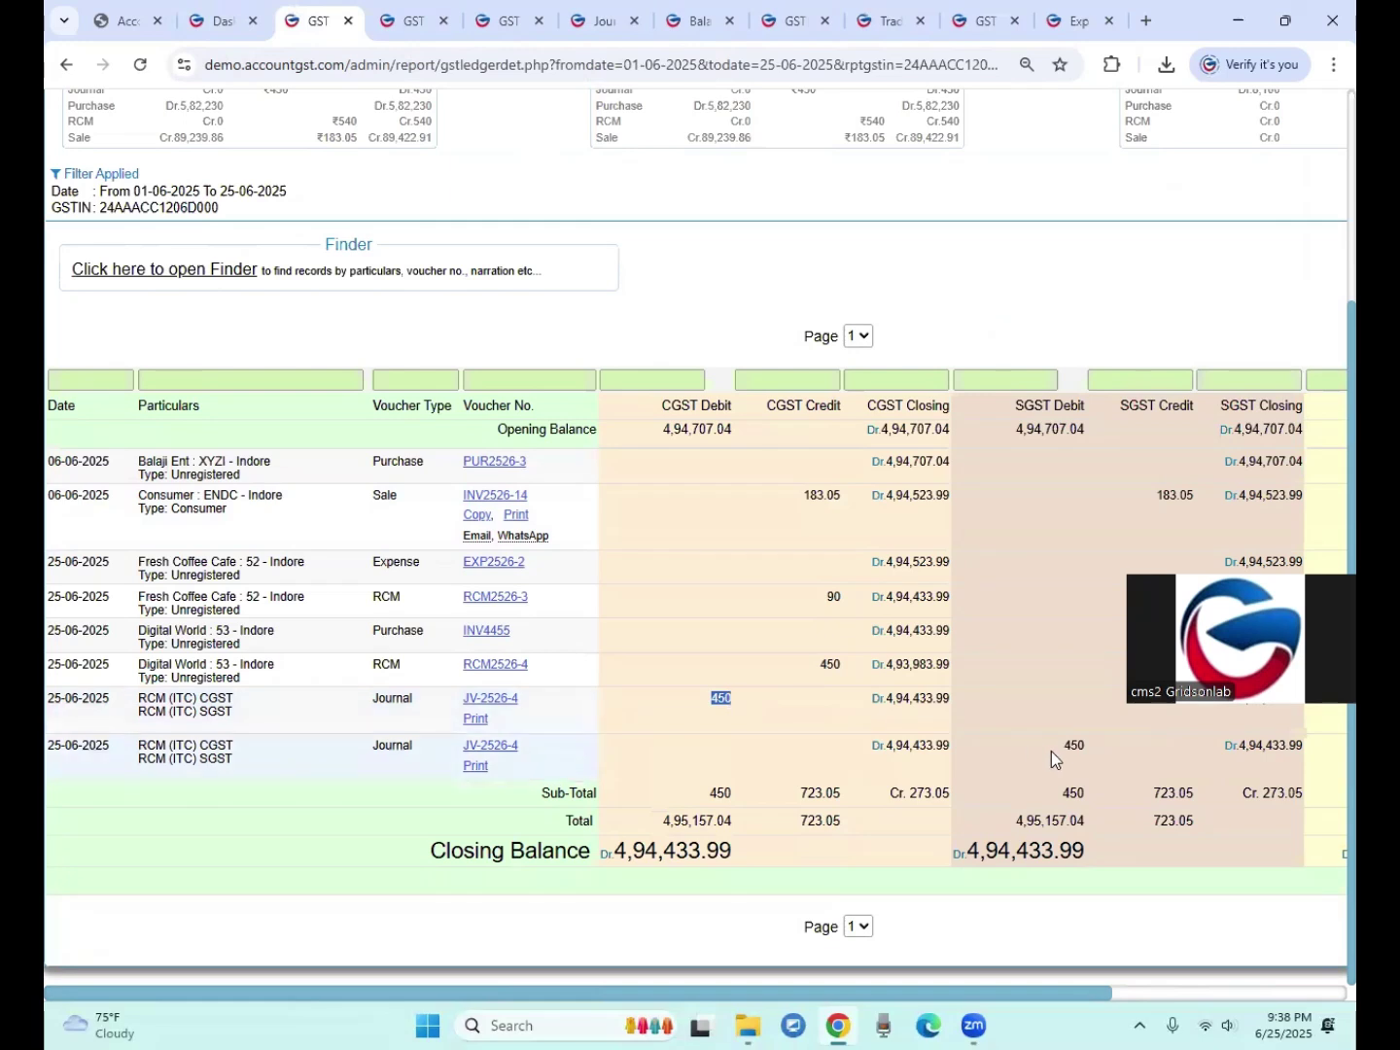
pyautogui.click(931, 744)
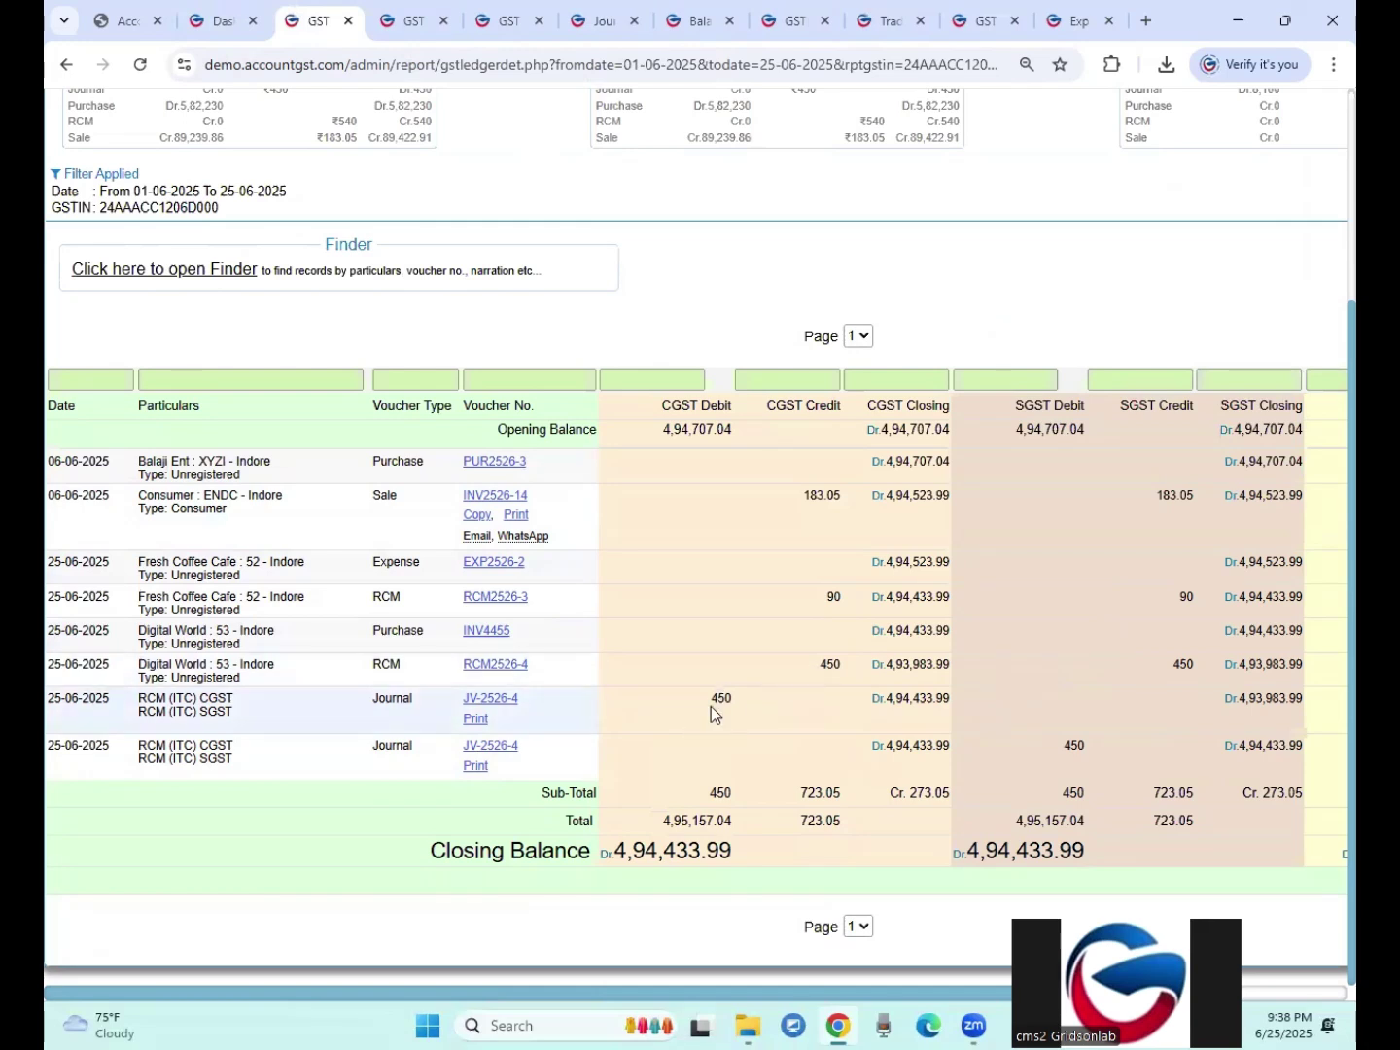
pyautogui.moveTo(827, 664); pyautogui.dragTo(838, 658)
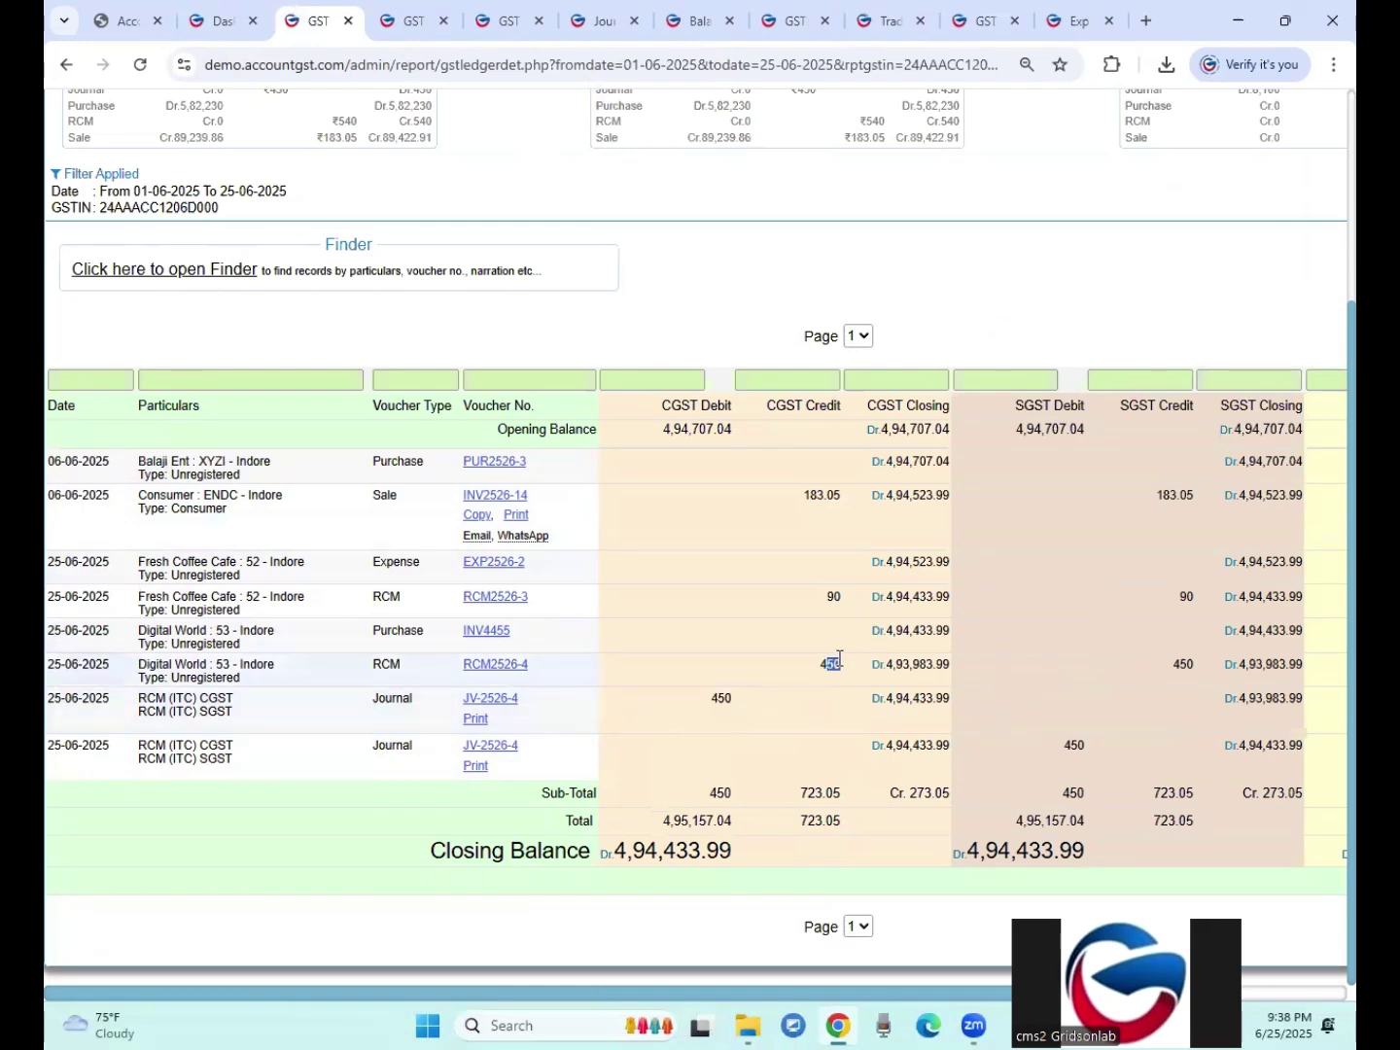
pyautogui.moveTo(709, 700); pyautogui.dragTo(721, 703)
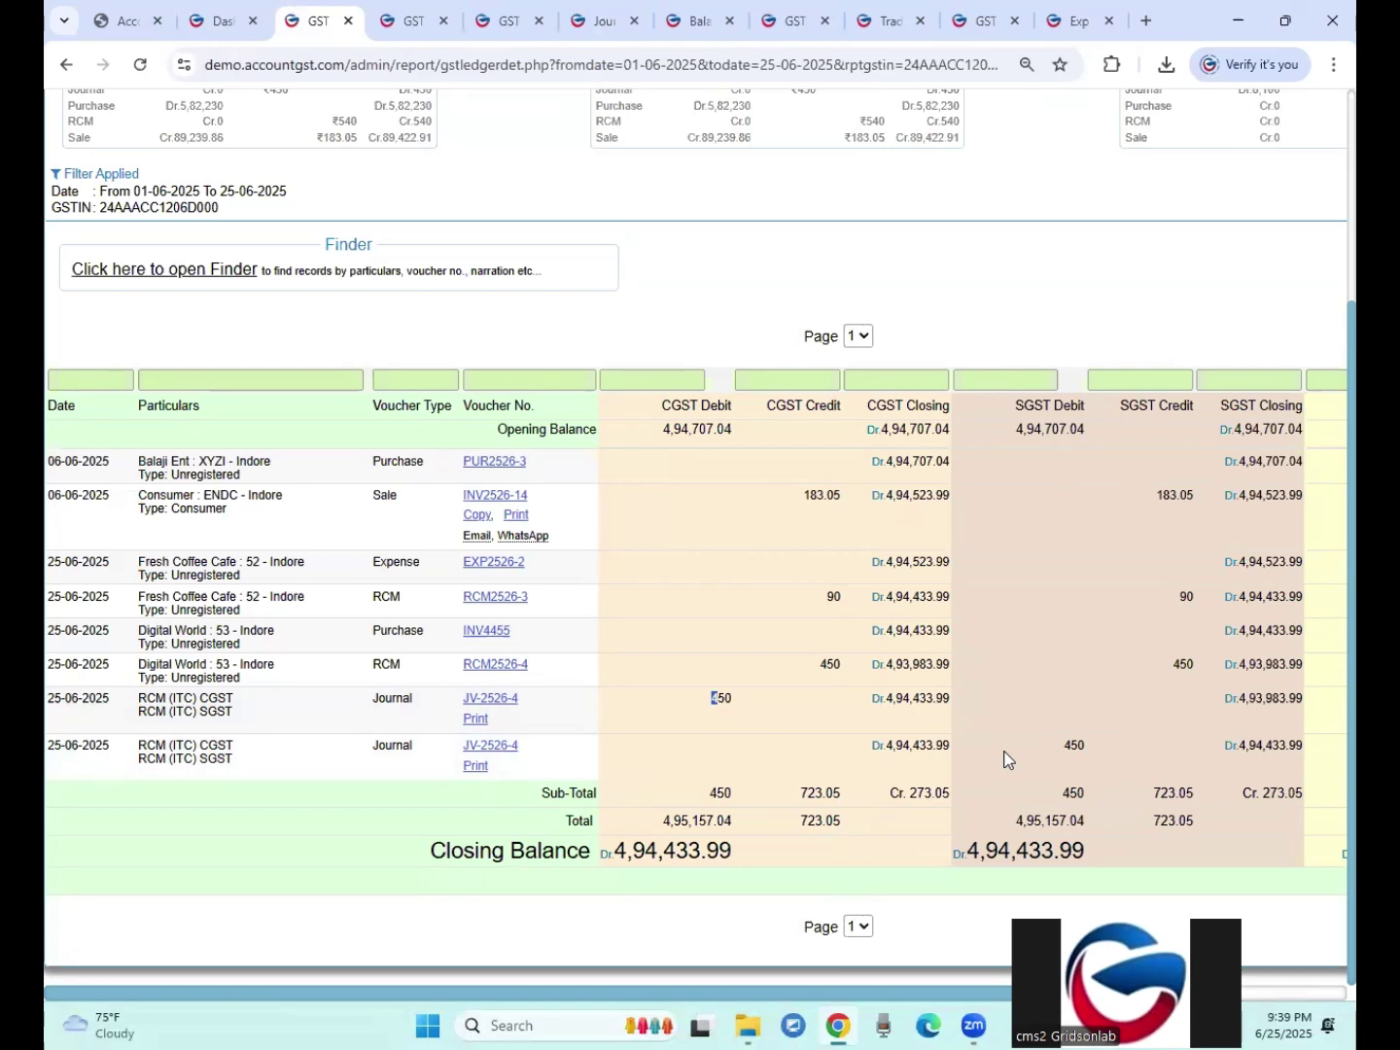
# Step: Generate the GSTR-2 return for (06) Jun-2025
pyautogui.click(216, 22)
pyautogui.click(343, 143)
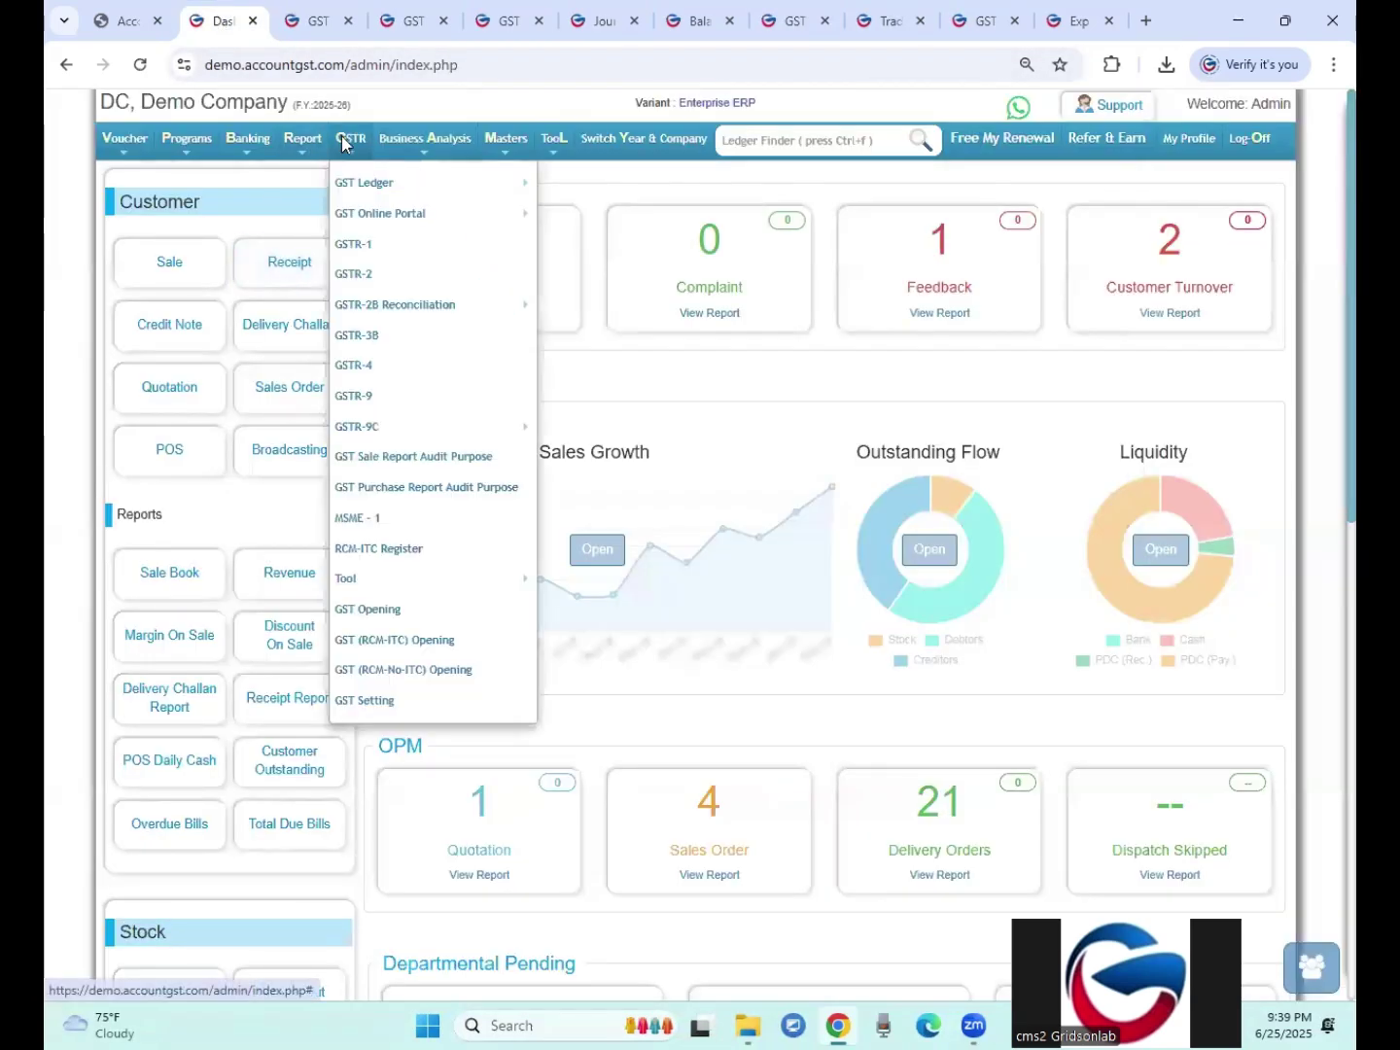
pyautogui.moveTo(359, 184)
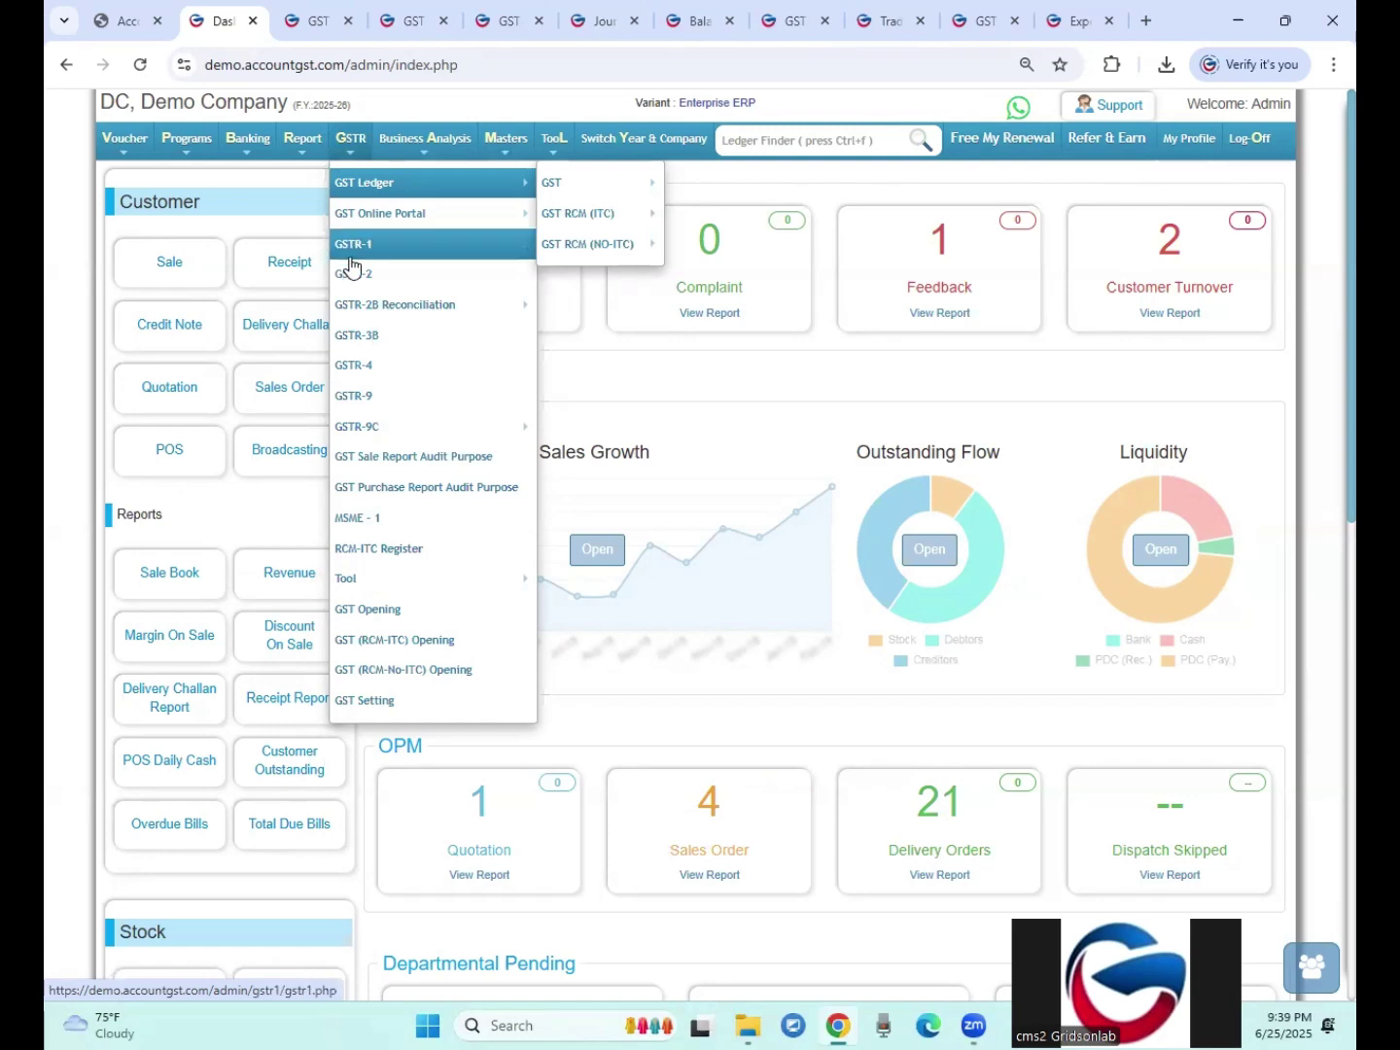
pyautogui.click(352, 276)
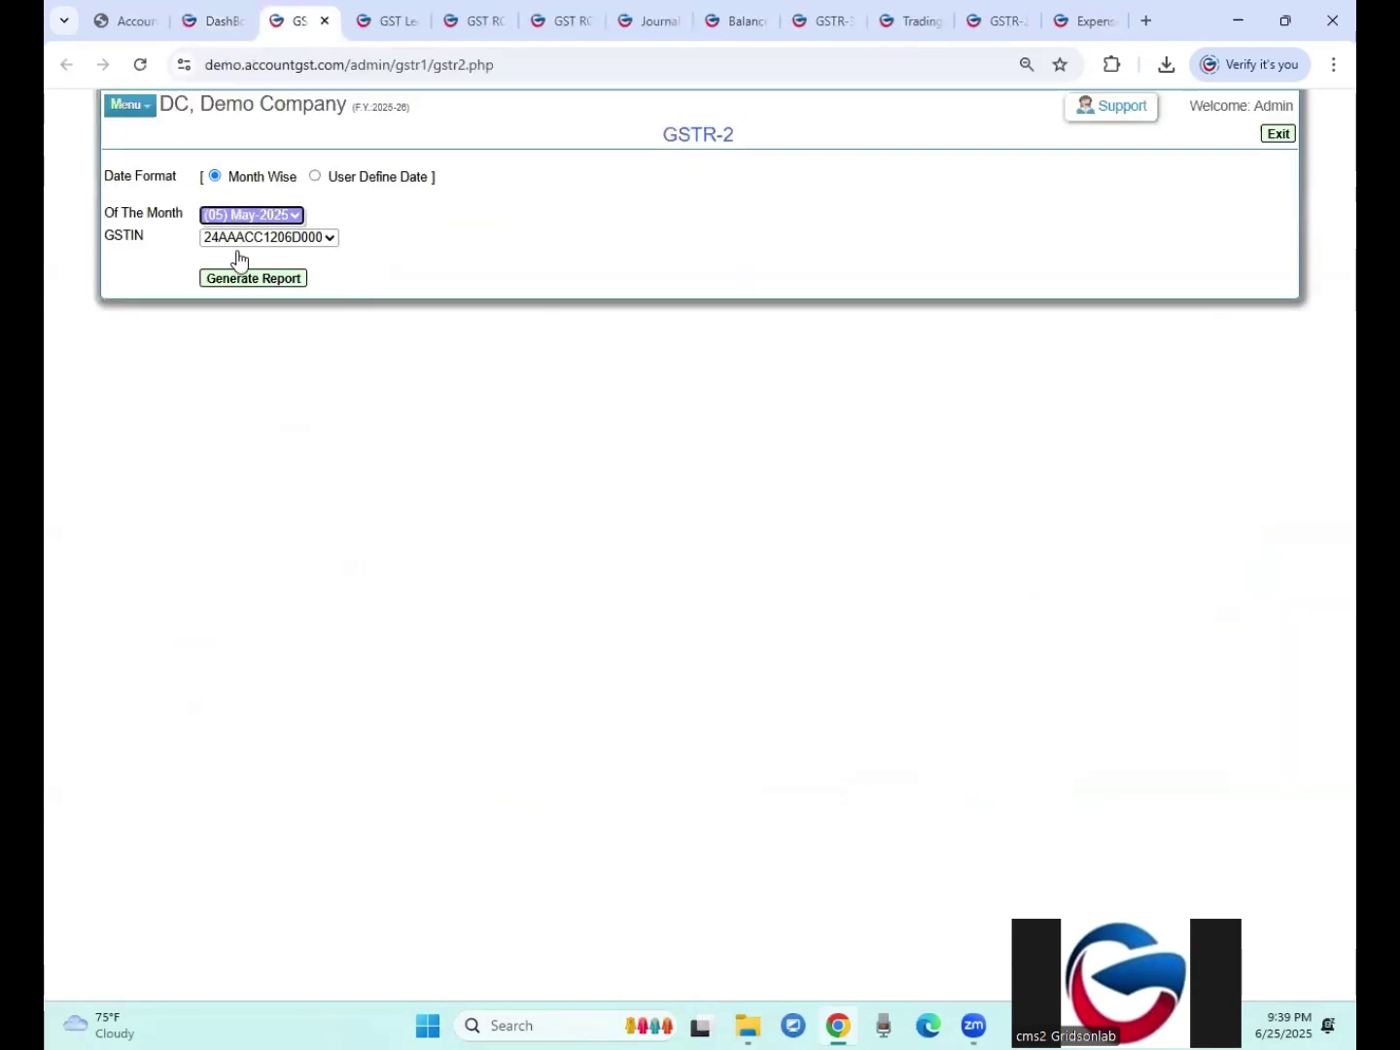
pyautogui.click(248, 216)
pyautogui.click(233, 317)
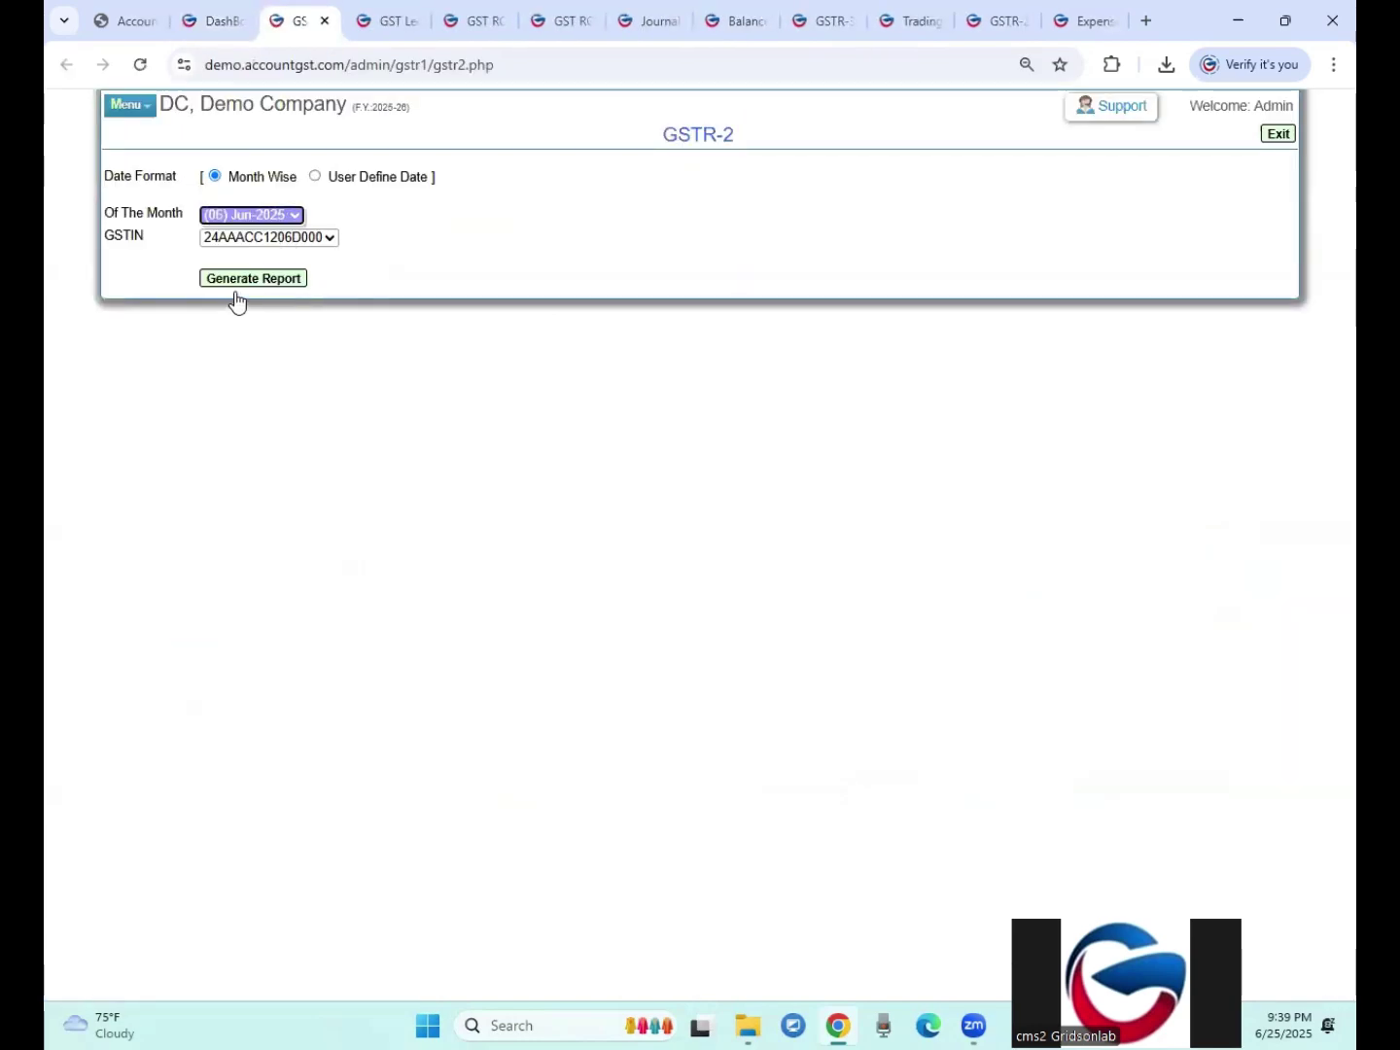
pyautogui.click(240, 281)
pyautogui.click(791, 195)
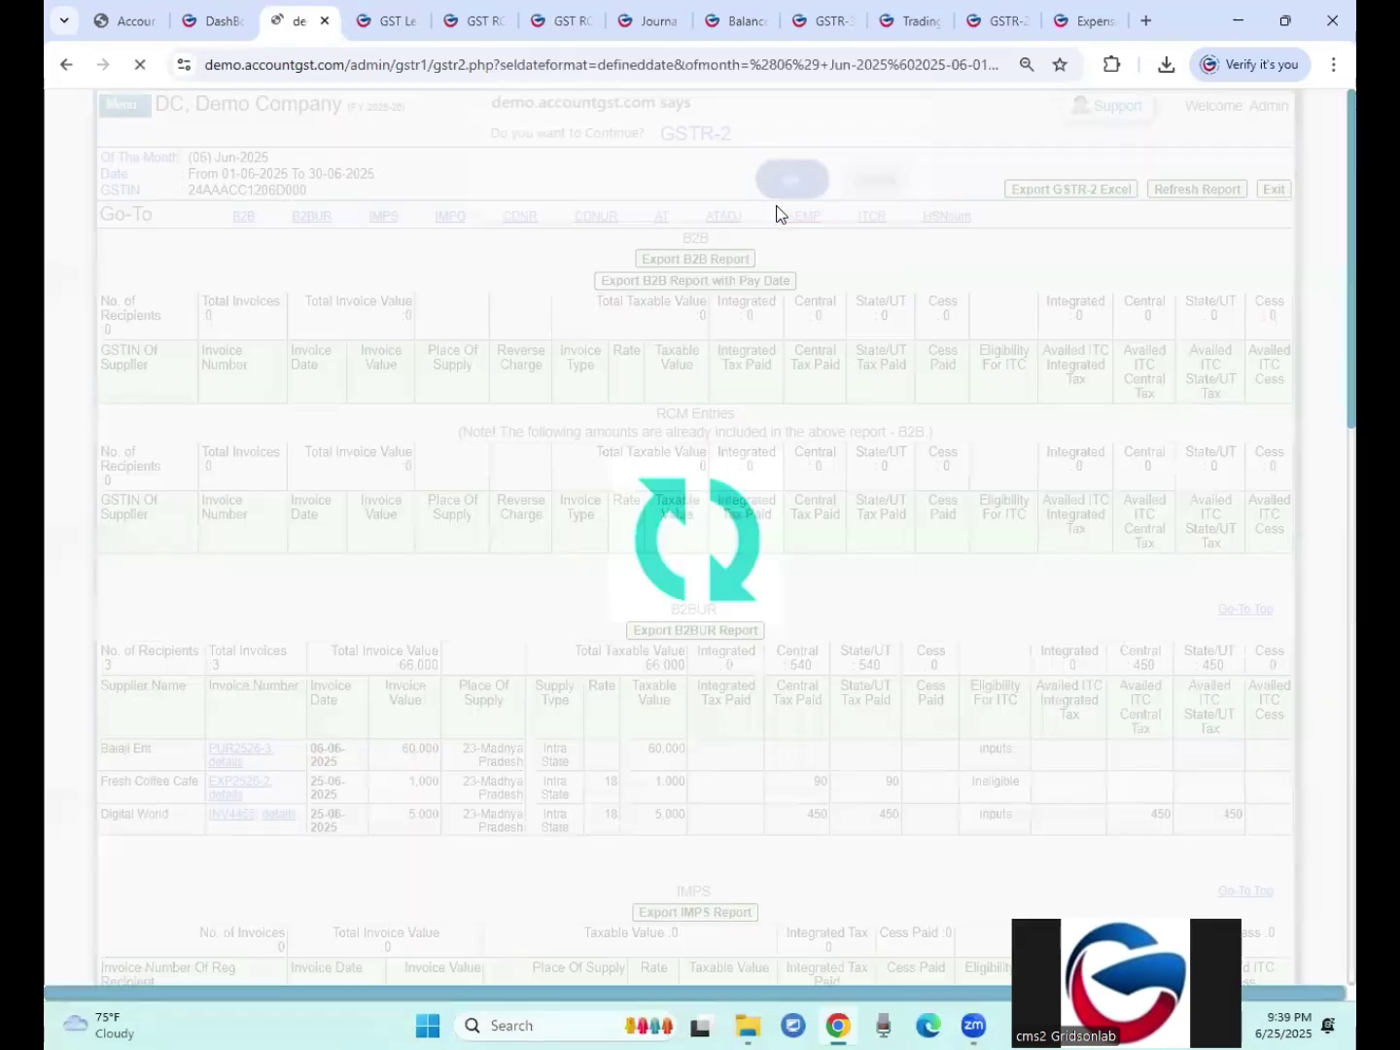
# Step: In B2BUR, compare Fresh Coffee Cafe's invoice and 90 central tax with Digital World's 5,000 invoice
pyautogui.scroll(-2, 122, 675)
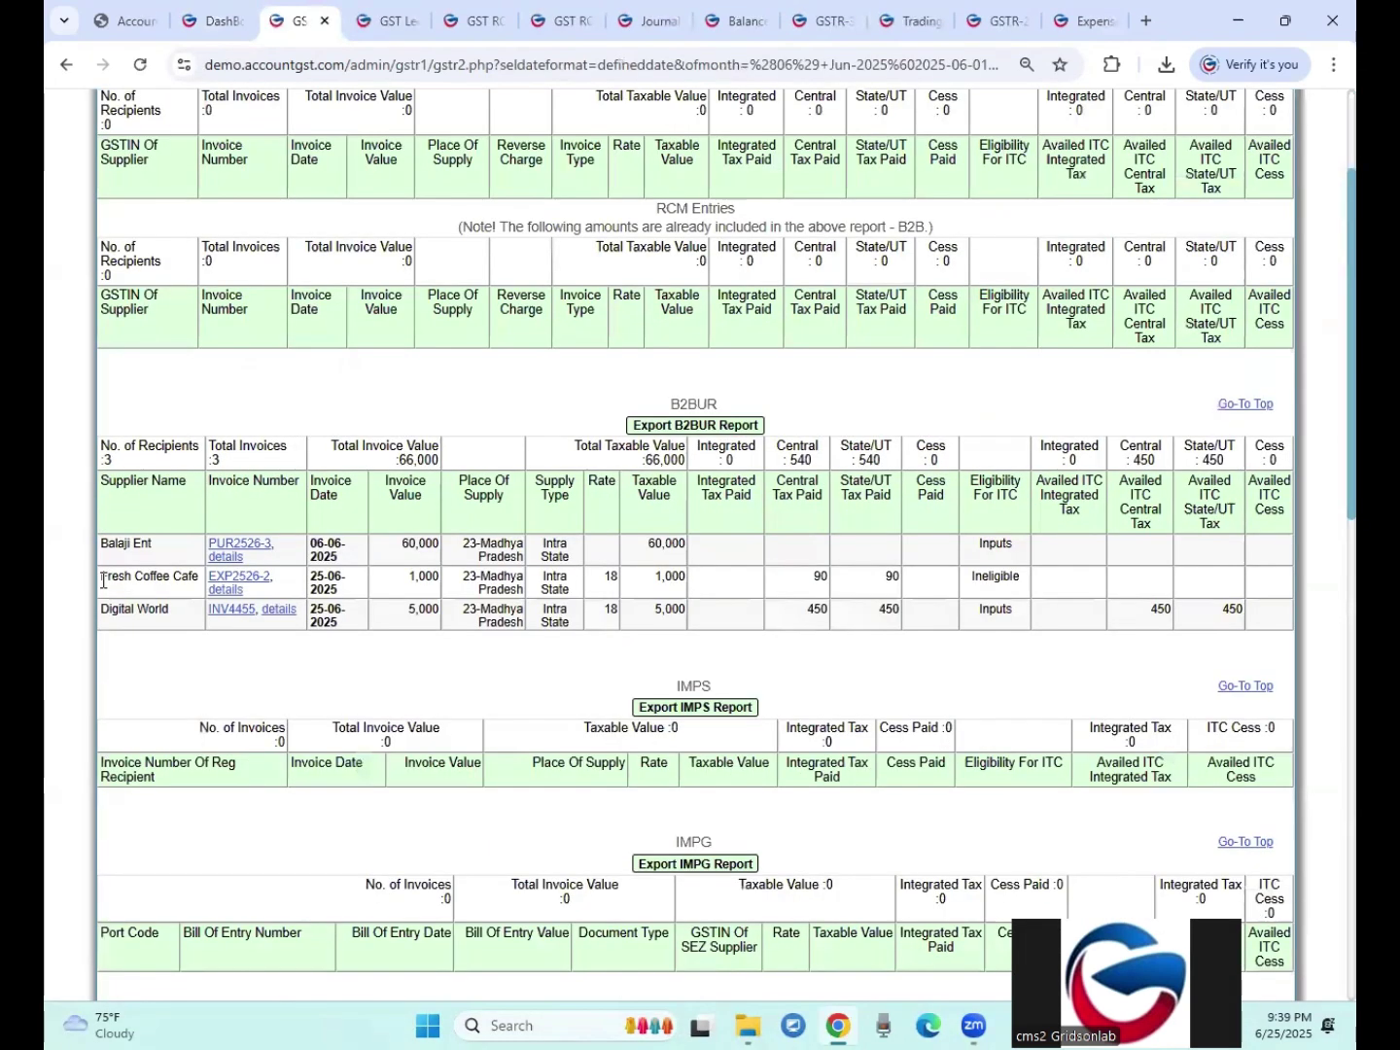
pyautogui.doubleClick(685, 398)
pyautogui.moveTo(98, 578); pyautogui.dragTo(135, 601)
pyautogui.click(117, 609)
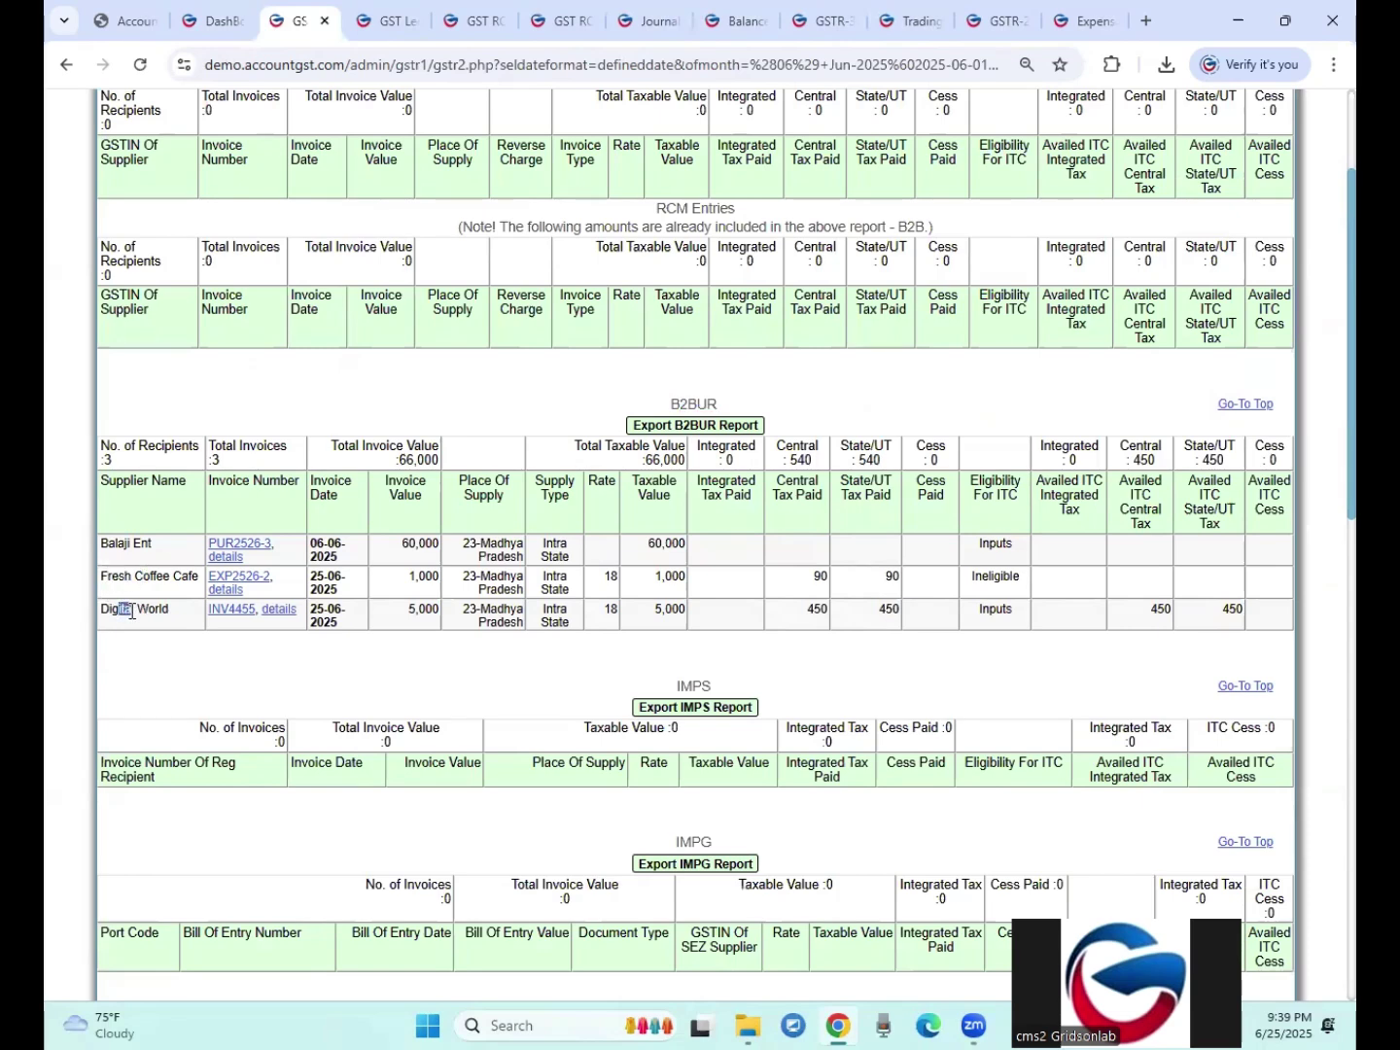
pyautogui.moveTo(408, 579); pyautogui.dragTo(434, 578)
pyautogui.moveTo(399, 610); pyautogui.dragTo(420, 611)
pyautogui.moveTo(815, 576); pyautogui.dragTo(834, 578)
pyautogui.click(886, 618)
# Step: Confirm Fresh Coffee Cafe is Ineligible ITC while Digital World's Inputs show 450 availed central ITC
pyautogui.moveTo(121, 575); pyautogui.dragTo(145, 577)
pyautogui.click(992, 578)
pyautogui.doubleClick(995, 575)
pyautogui.doubleClick(995, 610)
pyautogui.moveTo(1158, 609); pyautogui.dragTo(1185, 619)
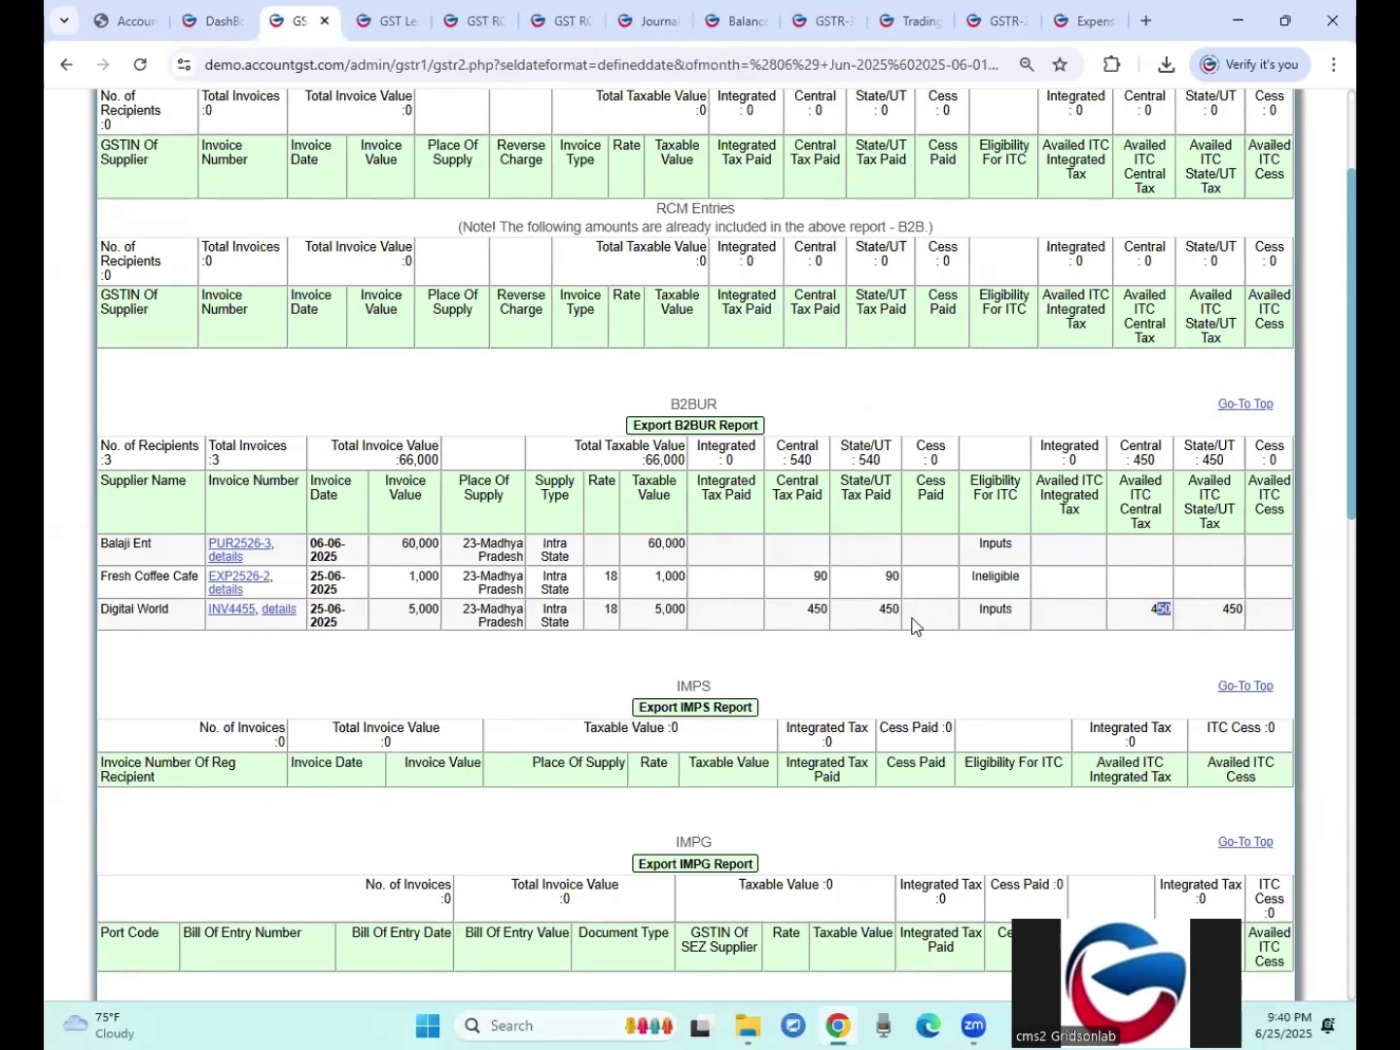
pyautogui.click(887, 617)
pyautogui.scroll(3, 887, 616)
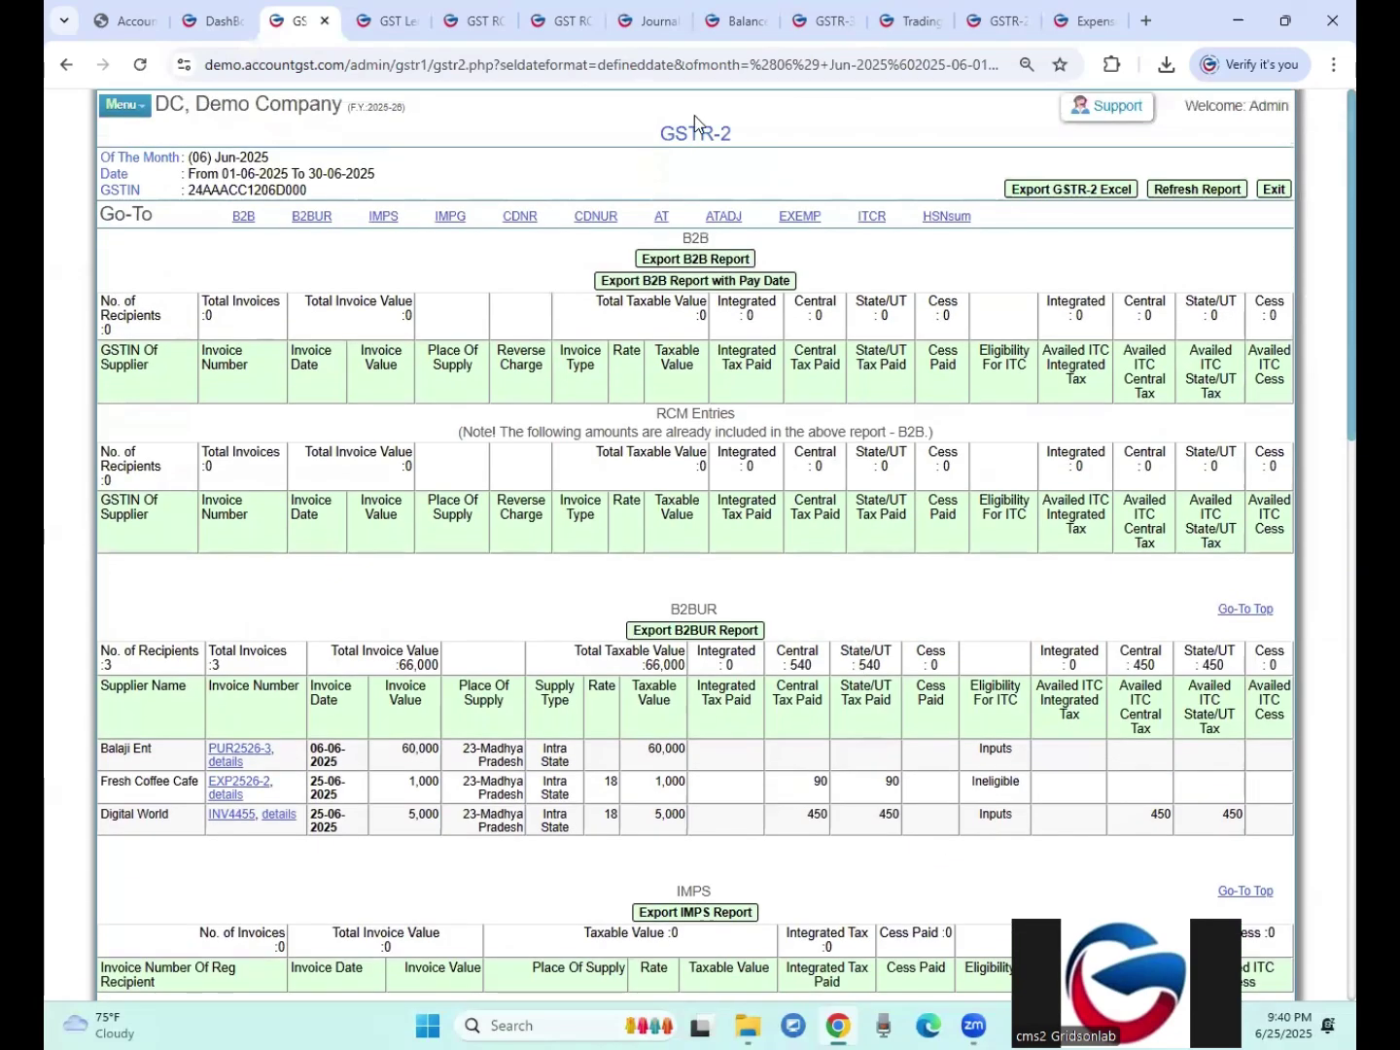
pyautogui.scroll(-4, 615, 380)
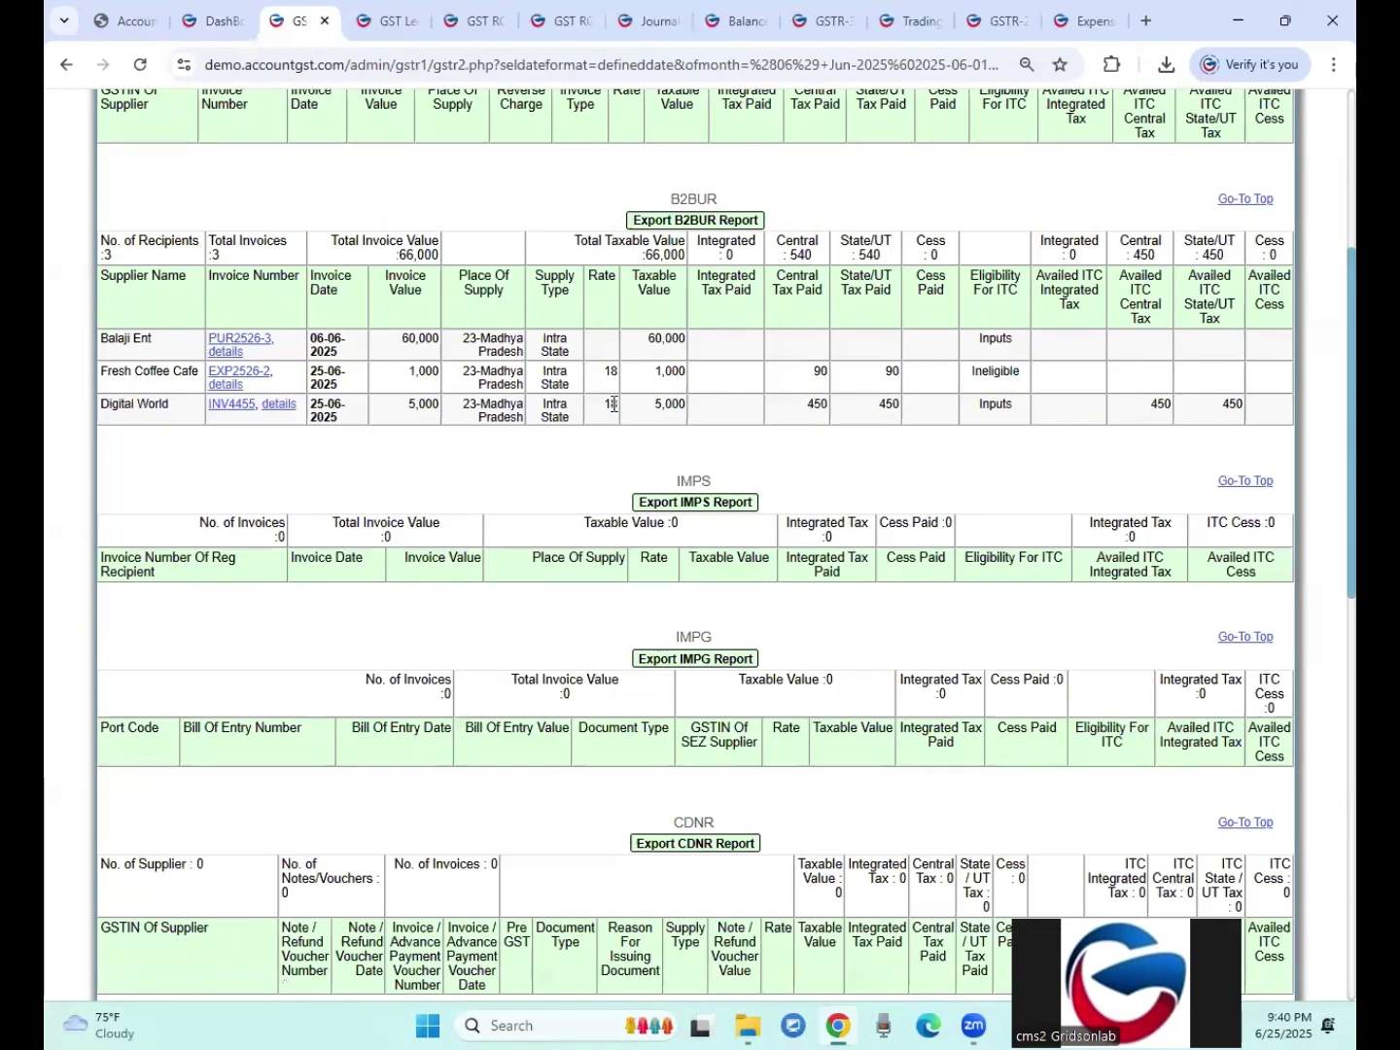